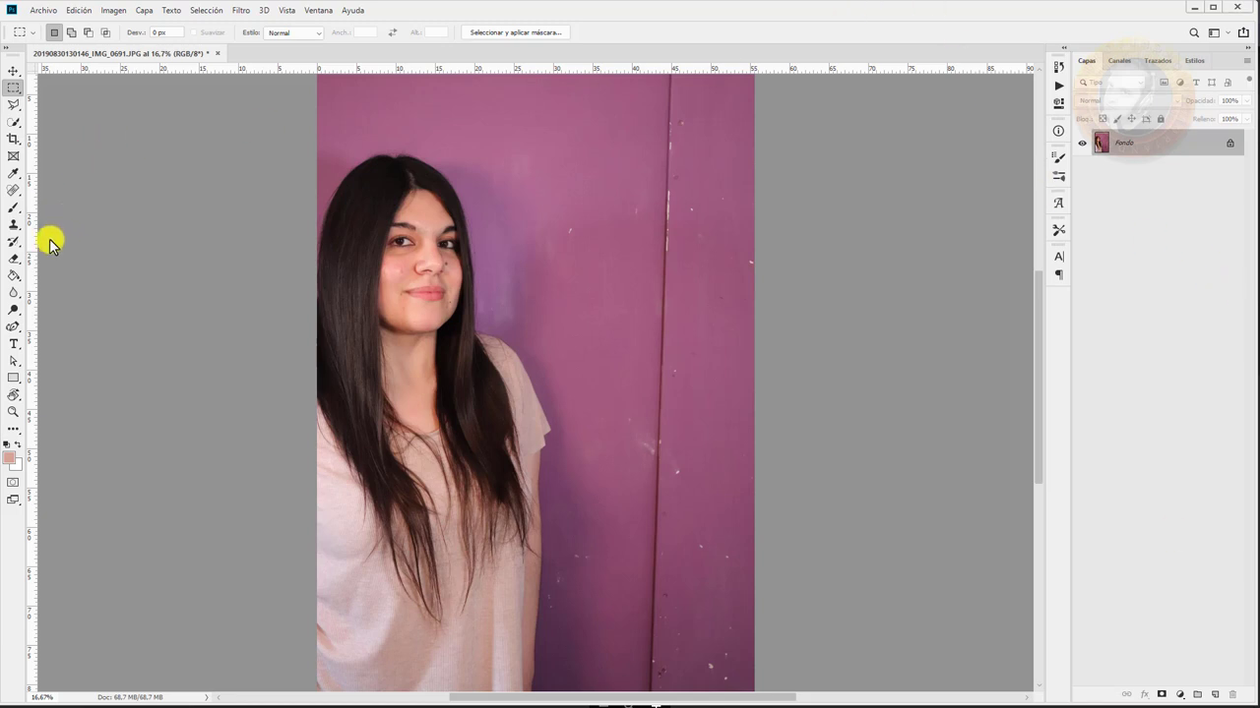
Crop the portrait to her head and shoulders at Proporción original, then commit the crop
left_click(18, 139)
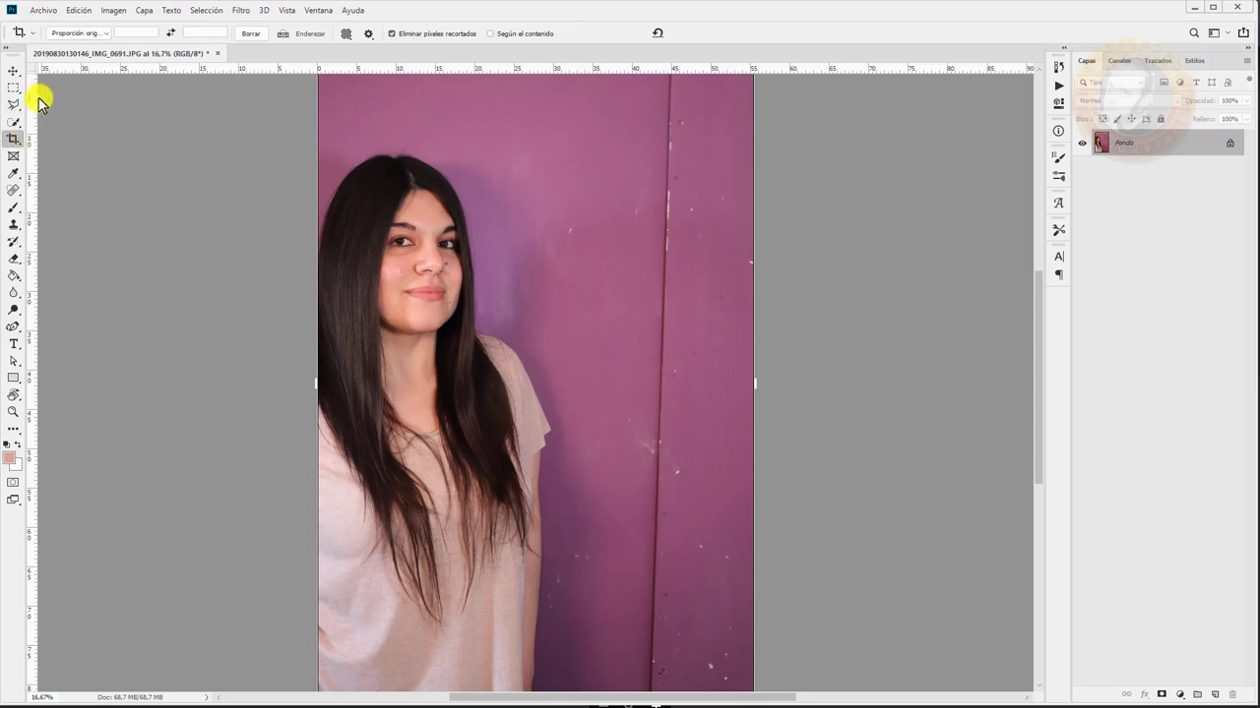
left_click(98, 40)
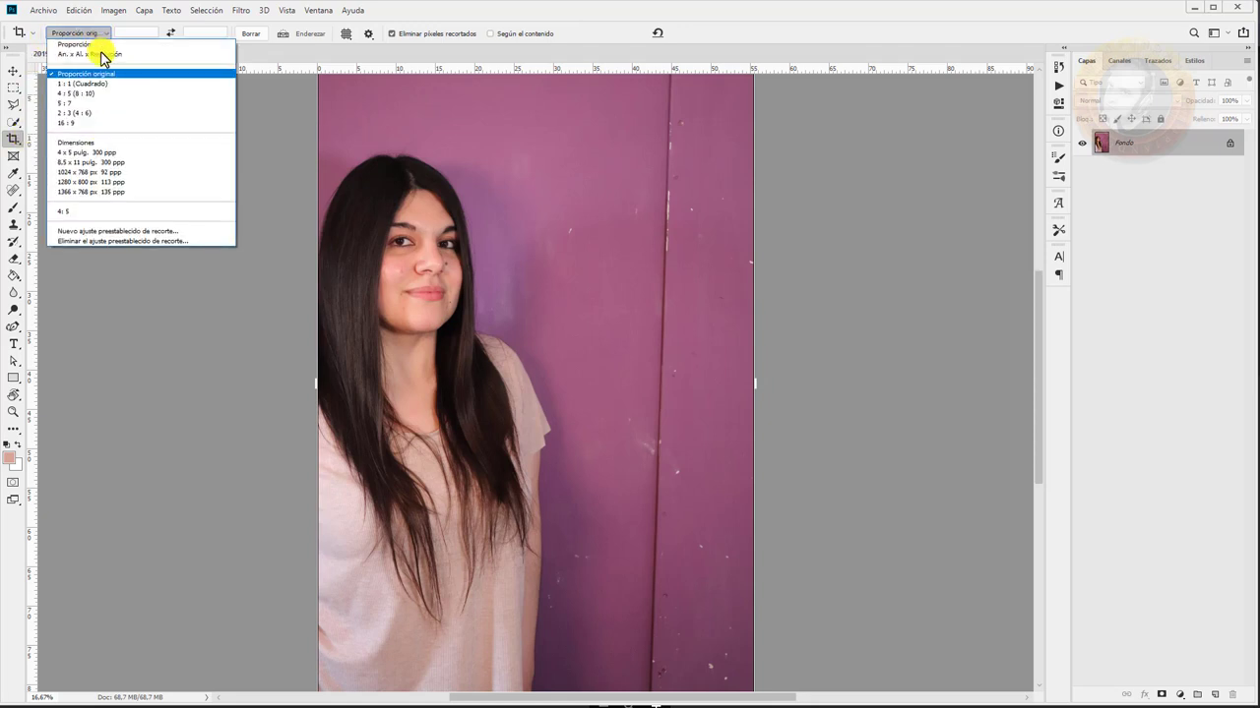
left_click(104, 61)
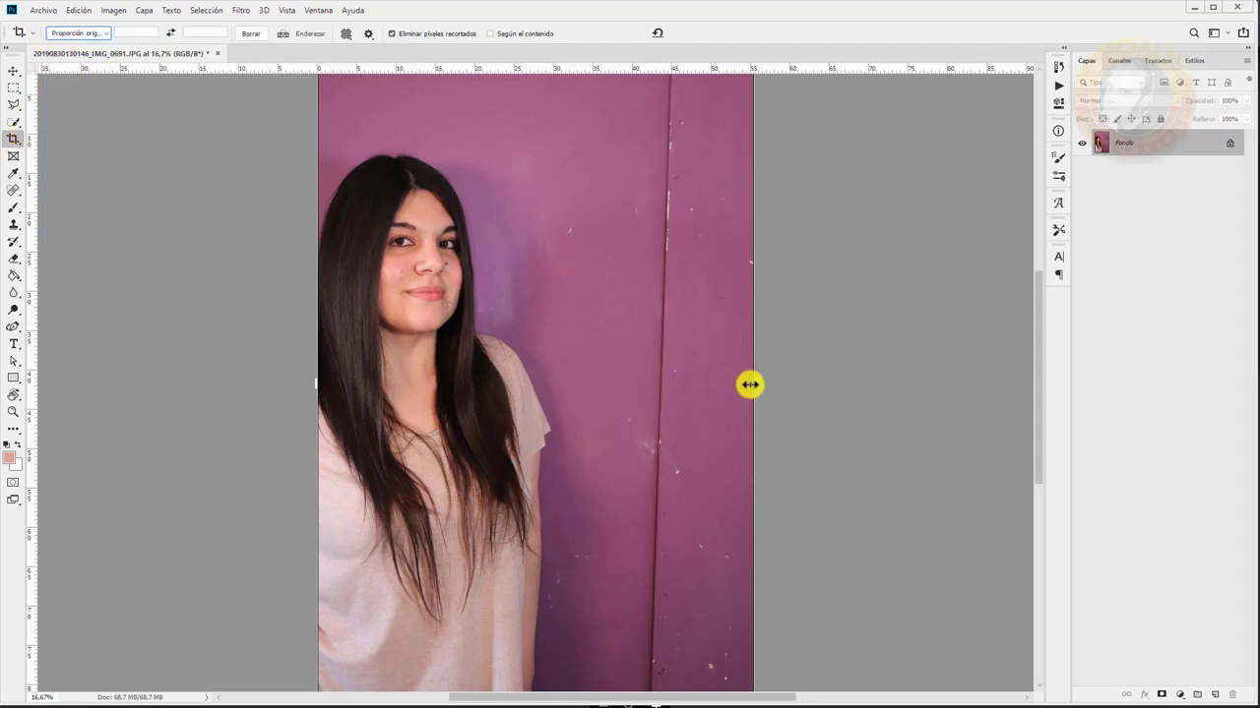
left_click_drag(752, 385, 641, 387)
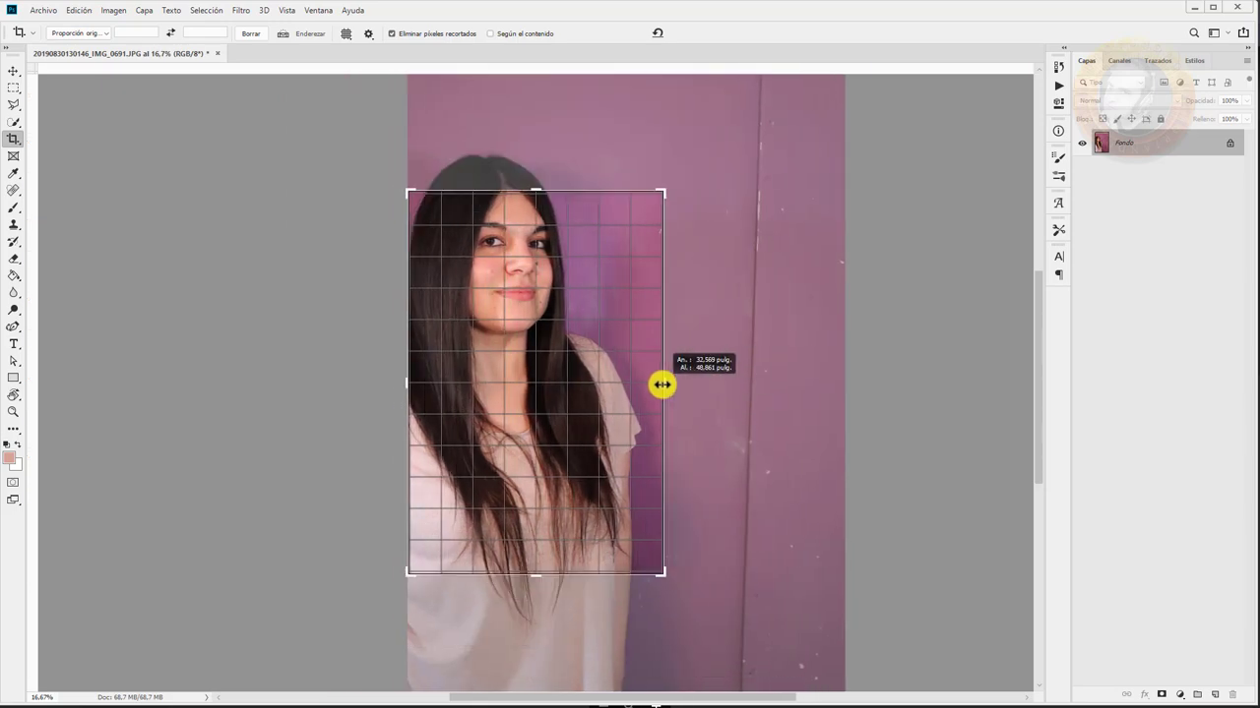
left_click_drag(594, 407, 563, 492)
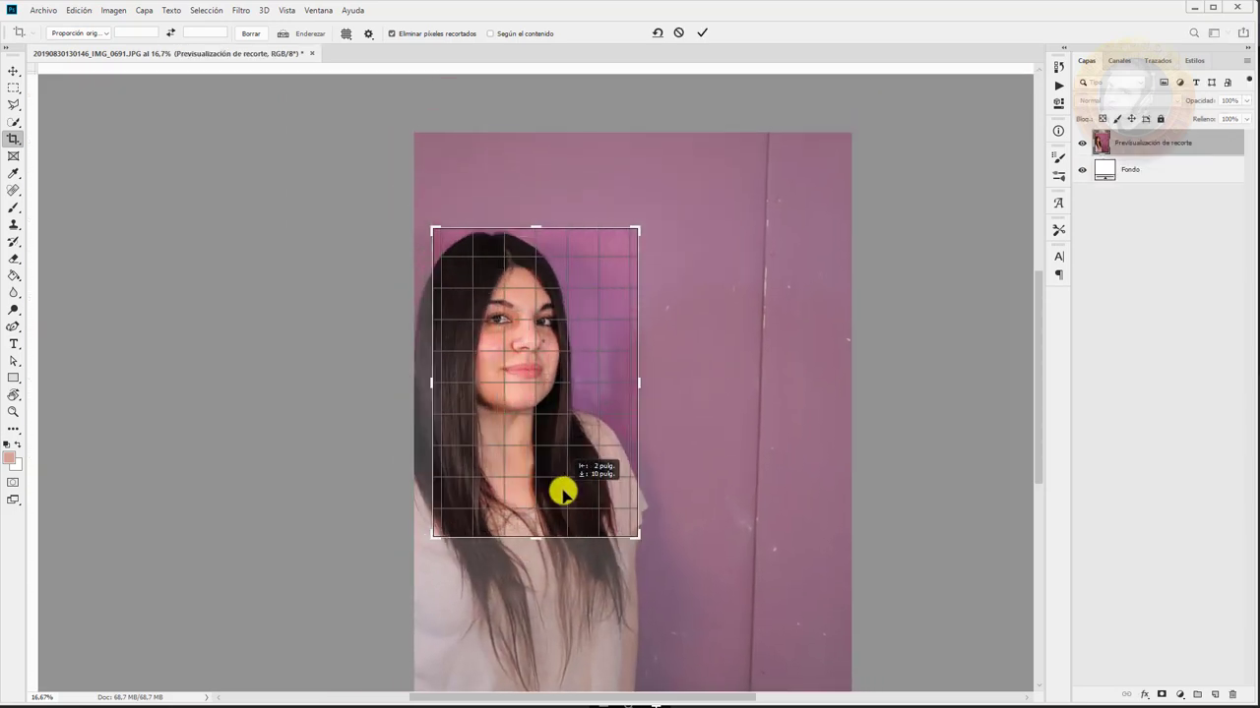
left_click_drag(564, 489, 570, 486)
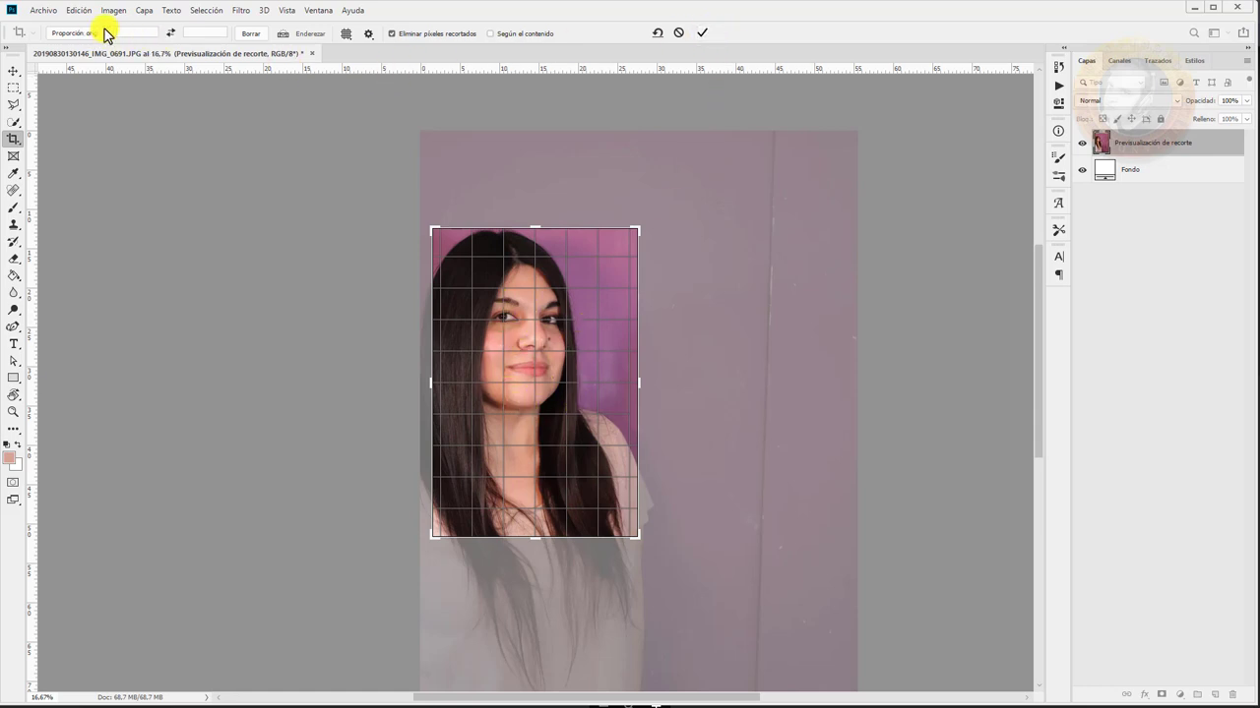
left_click(106, 37)
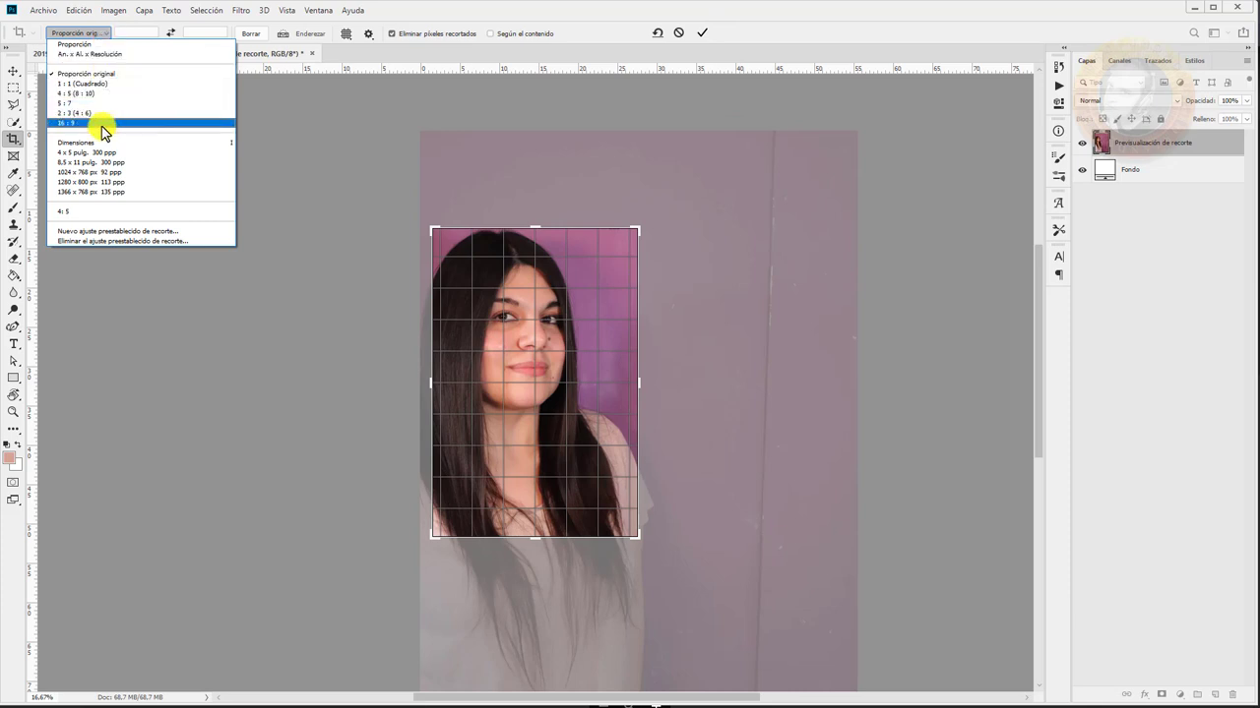
left_click(790, 33)
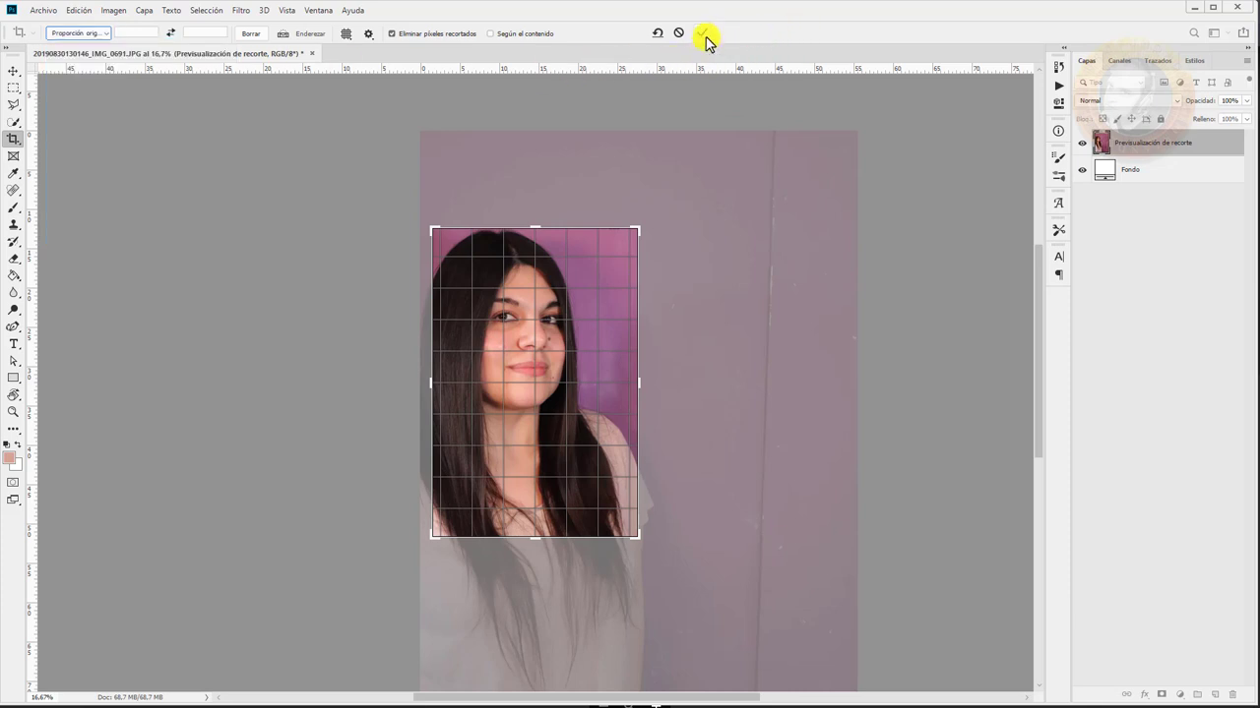
left_click(703, 35)
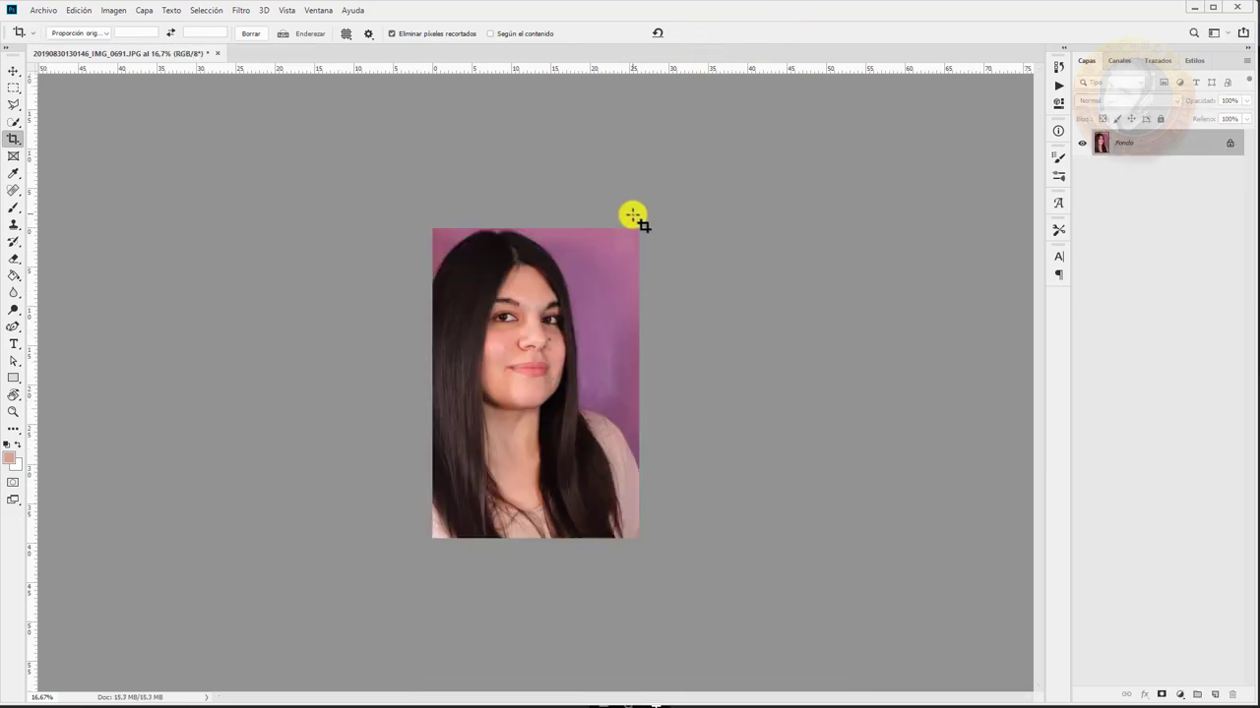
Zoom in on the portrait and duplicate the Fondo layer as Capa 1 with Ctrl+J
key("ctrl")
key("ctrl+plus")
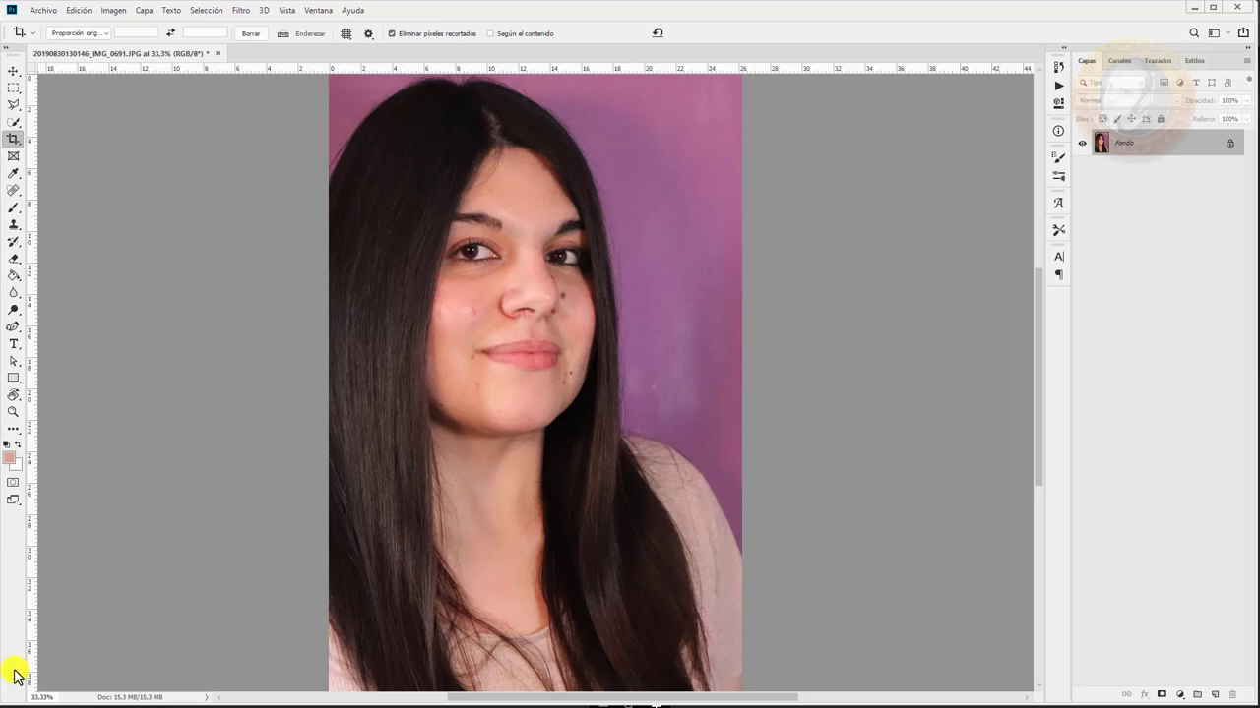
right_click(1127, 155)
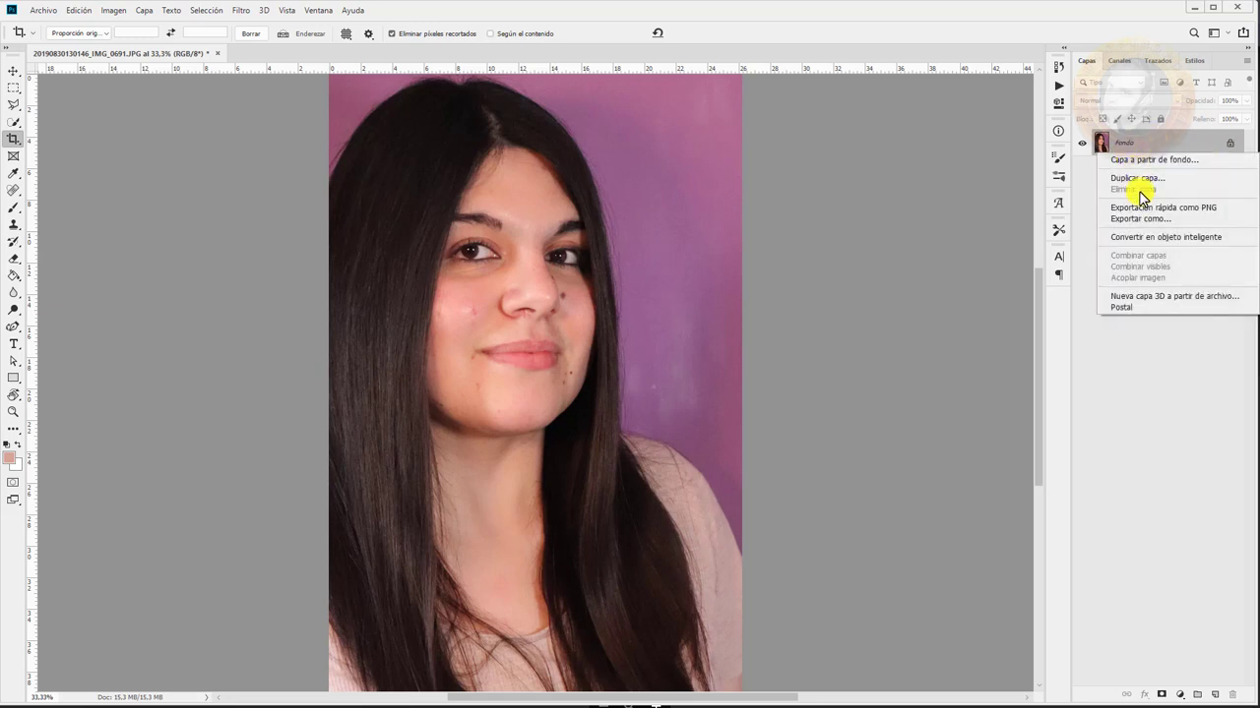
left_click(1171, 431)
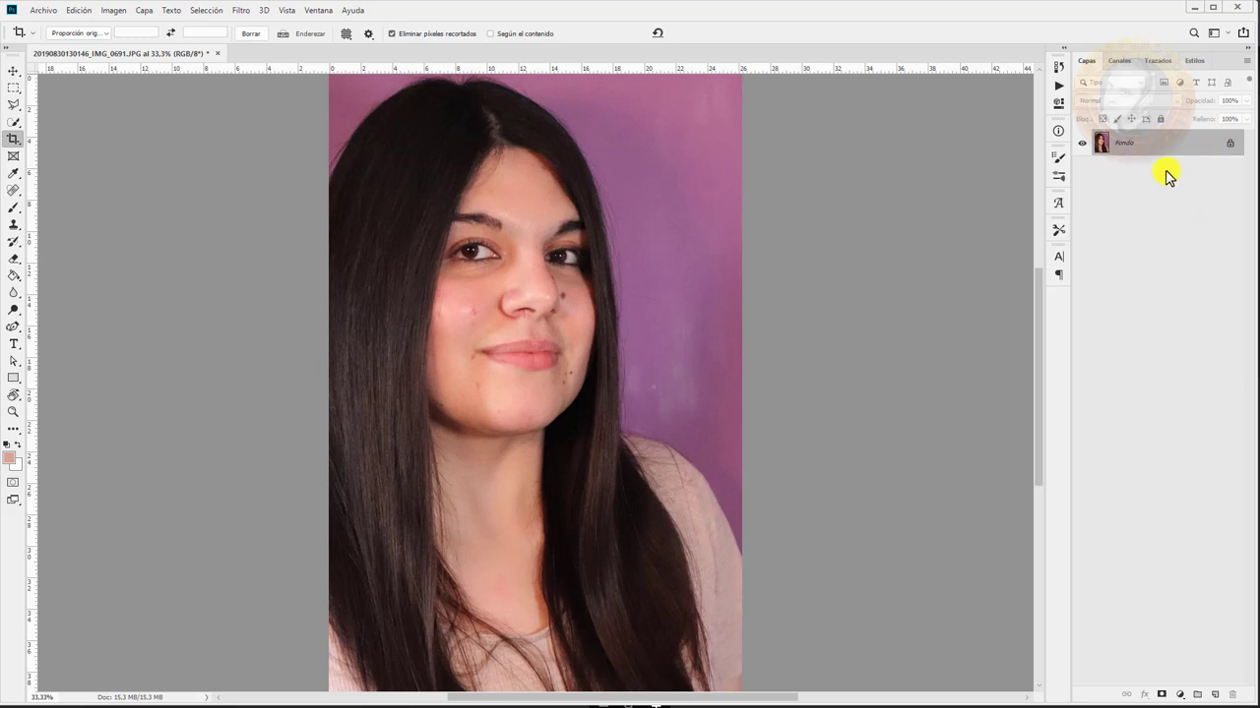
key("ctrl+j")
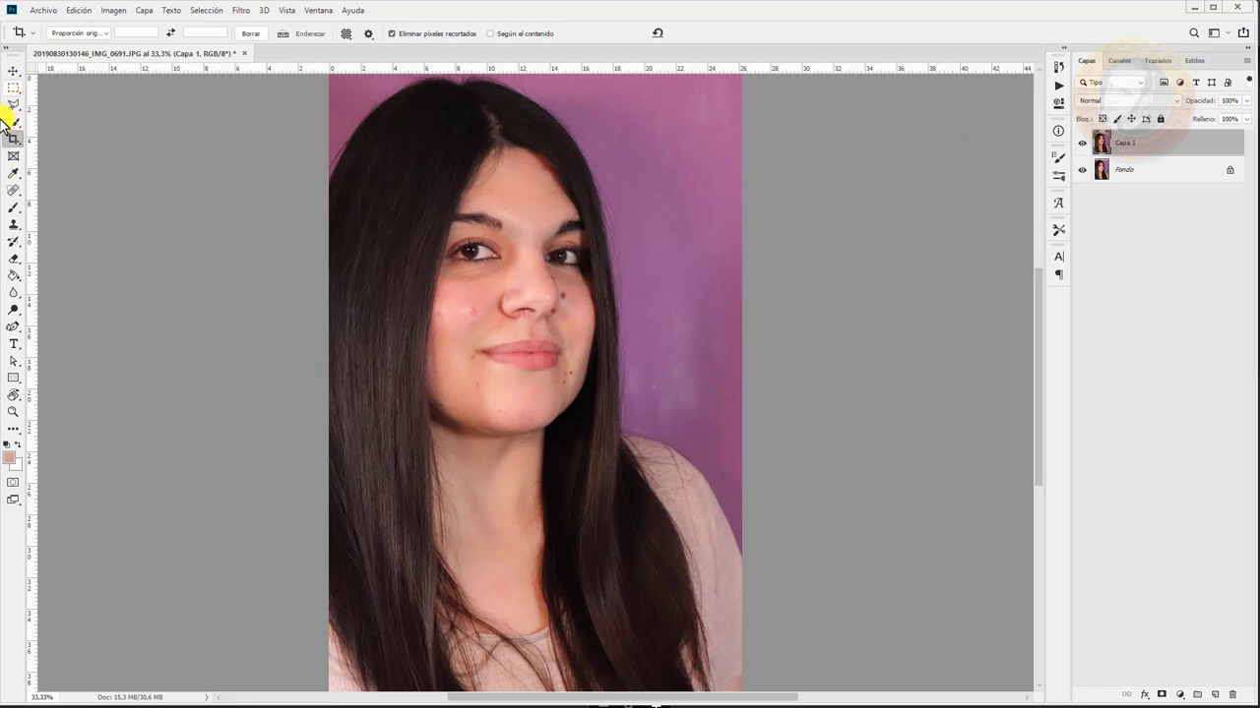
Choose the Spot Healing Brush, zoom in on the face, and set the brush to 42 px
left_click(16, 190)
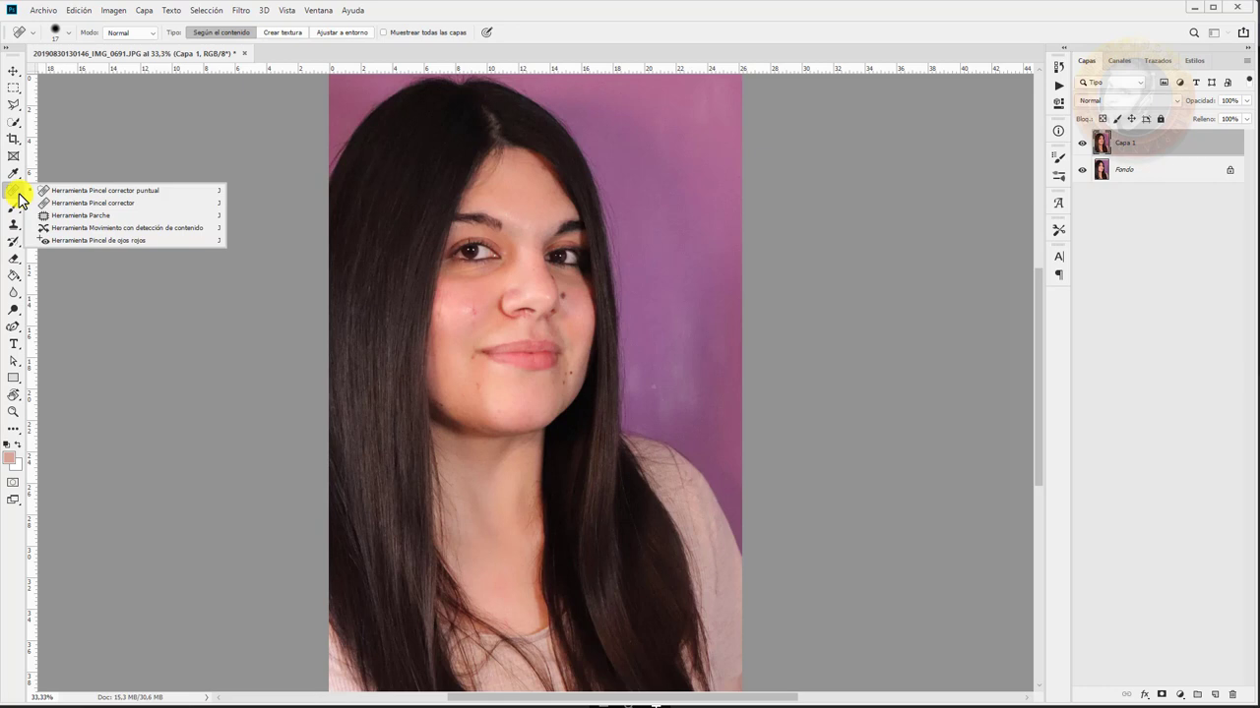
left_click(108, 191)
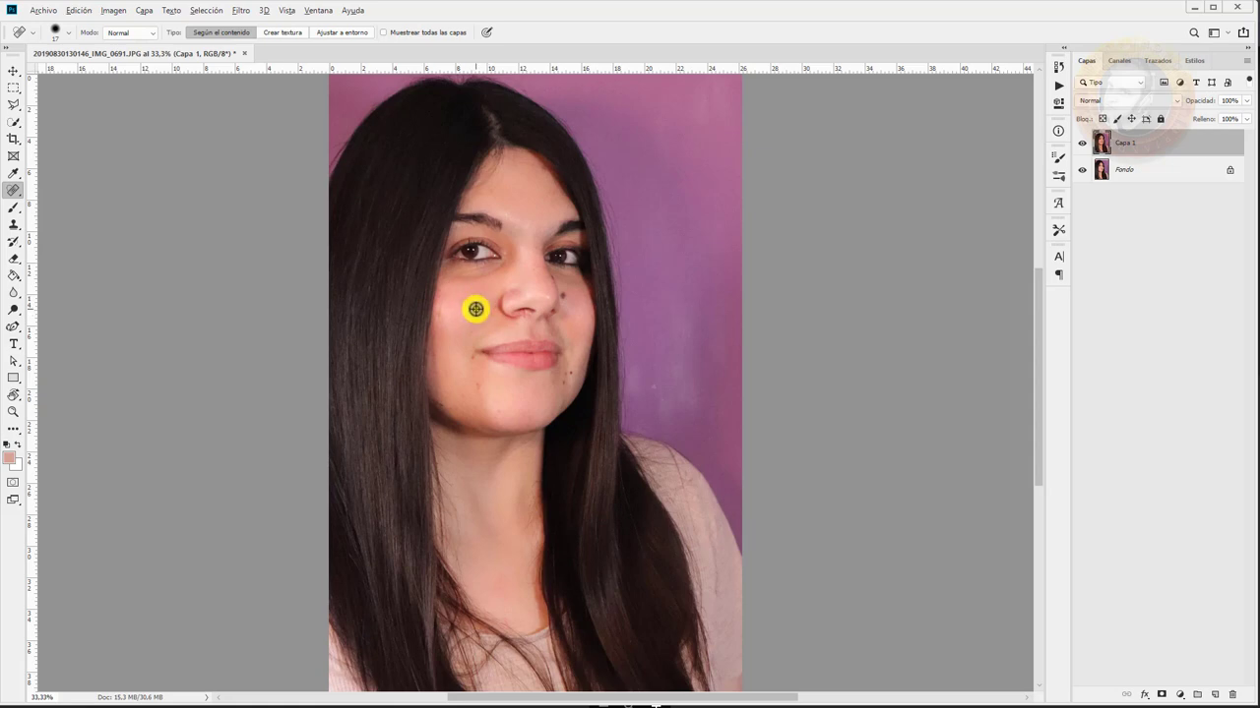
scroll(476, 309, "up", 1)
scroll(475, 306, "up", 1)
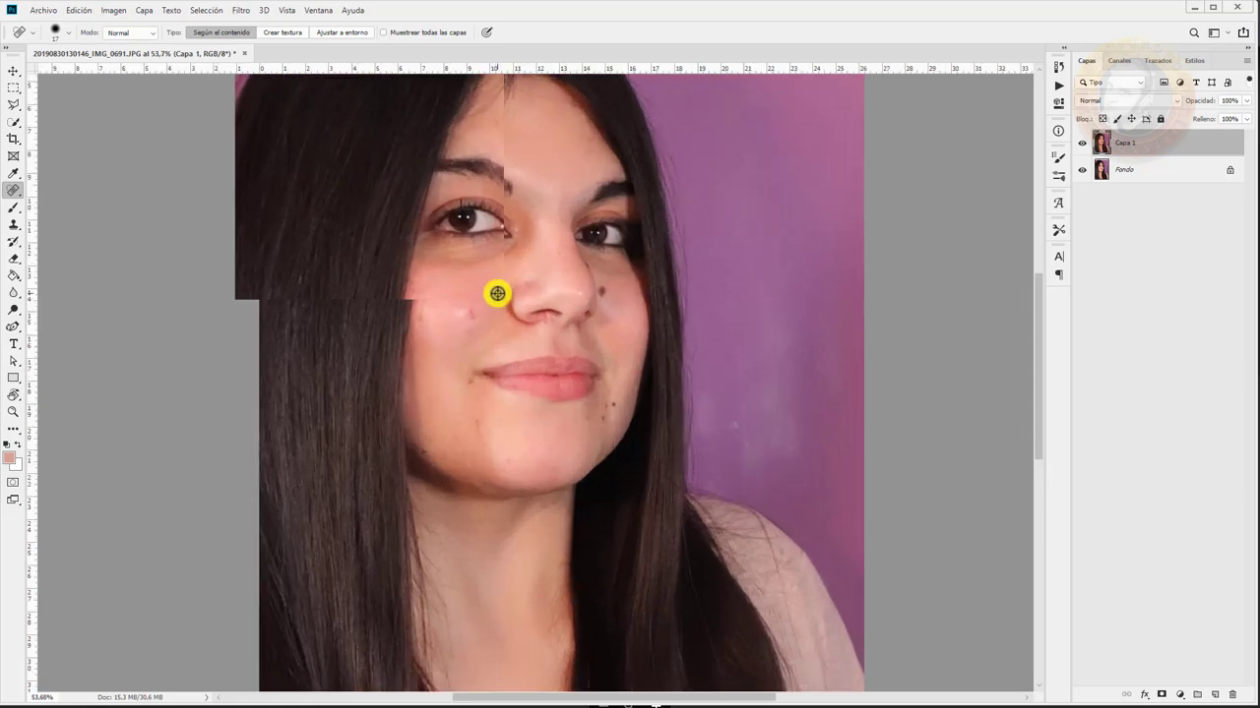
scroll(495, 292, "up", 2)
scroll(478, 293, "up", 1)
scroll(468, 323, "up", 1)
scroll(469, 323, "up", 1)
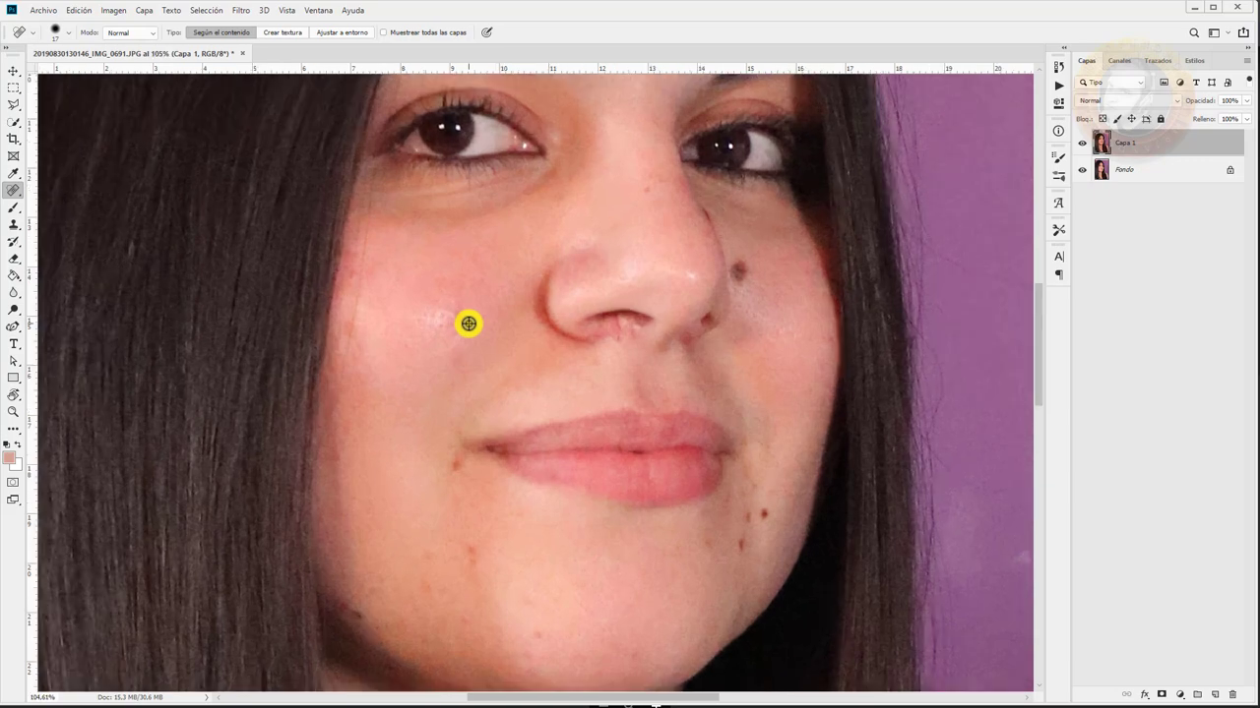
scroll(468, 323, "up", 1)
scroll(468, 323, "down", 1)
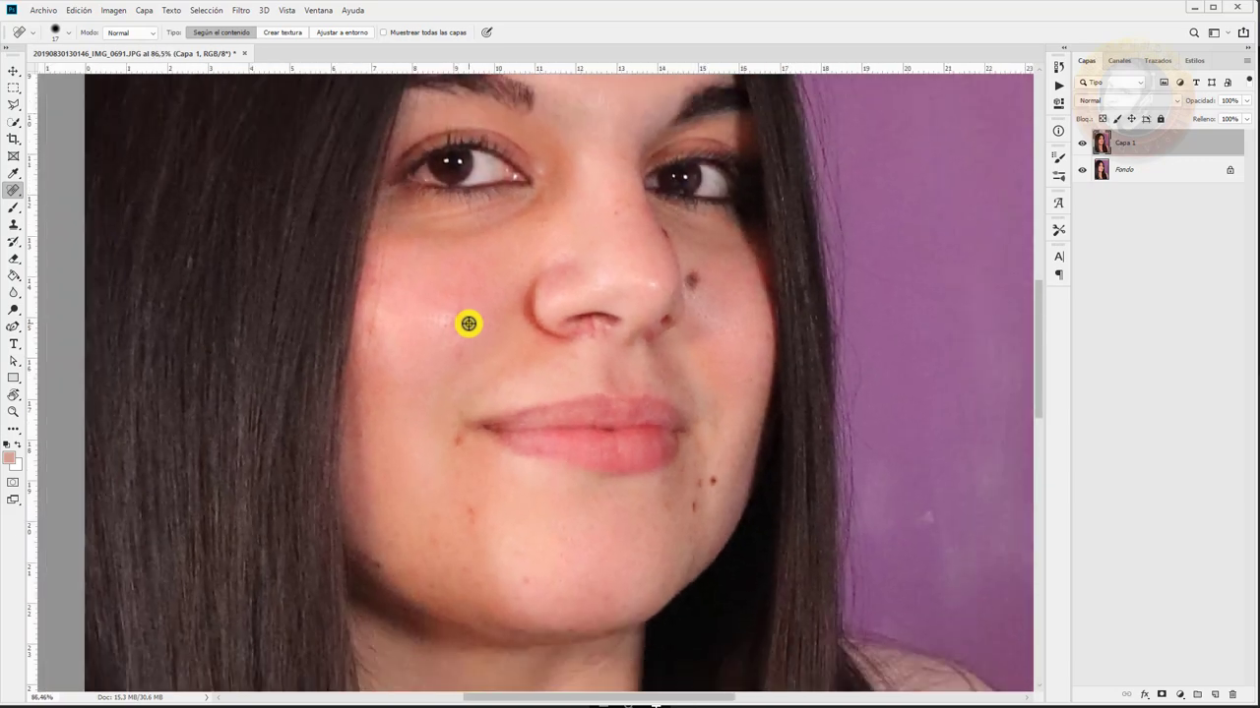
scroll(469, 323, "up", 1)
scroll(470, 321, "down", 1)
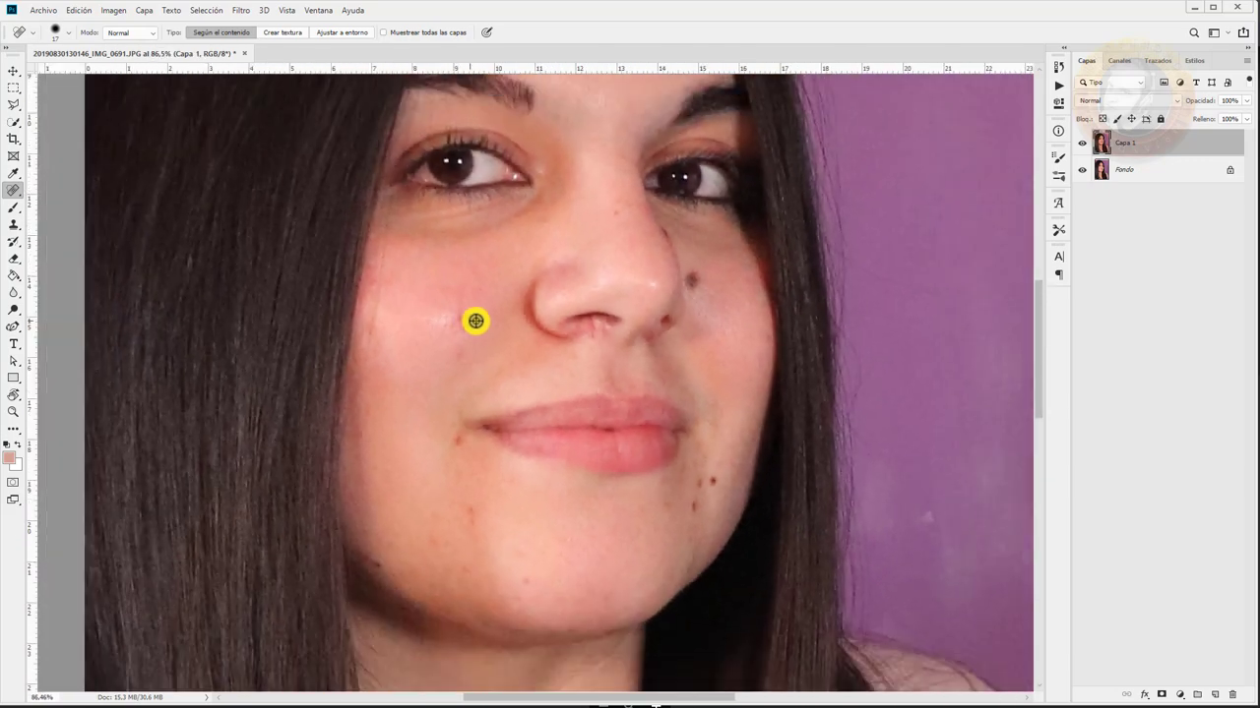
scroll(472, 318, "up", 1)
right_click(457, 329)
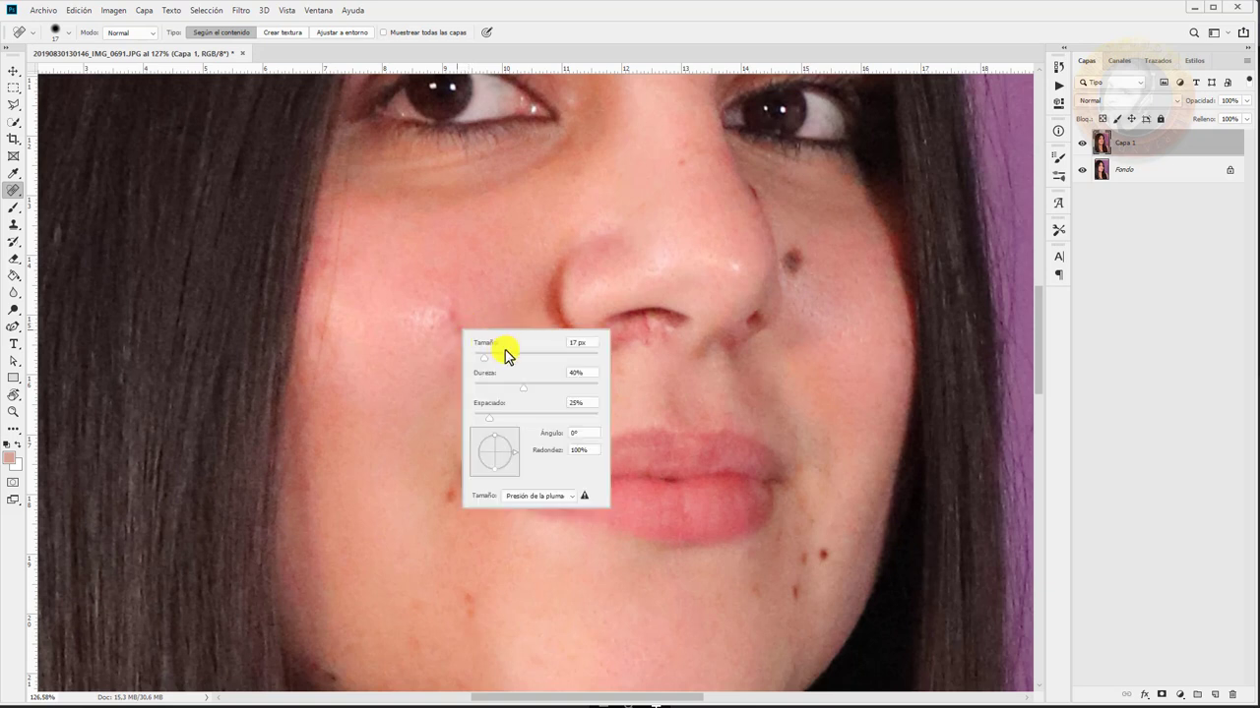
left_click(445, 330)
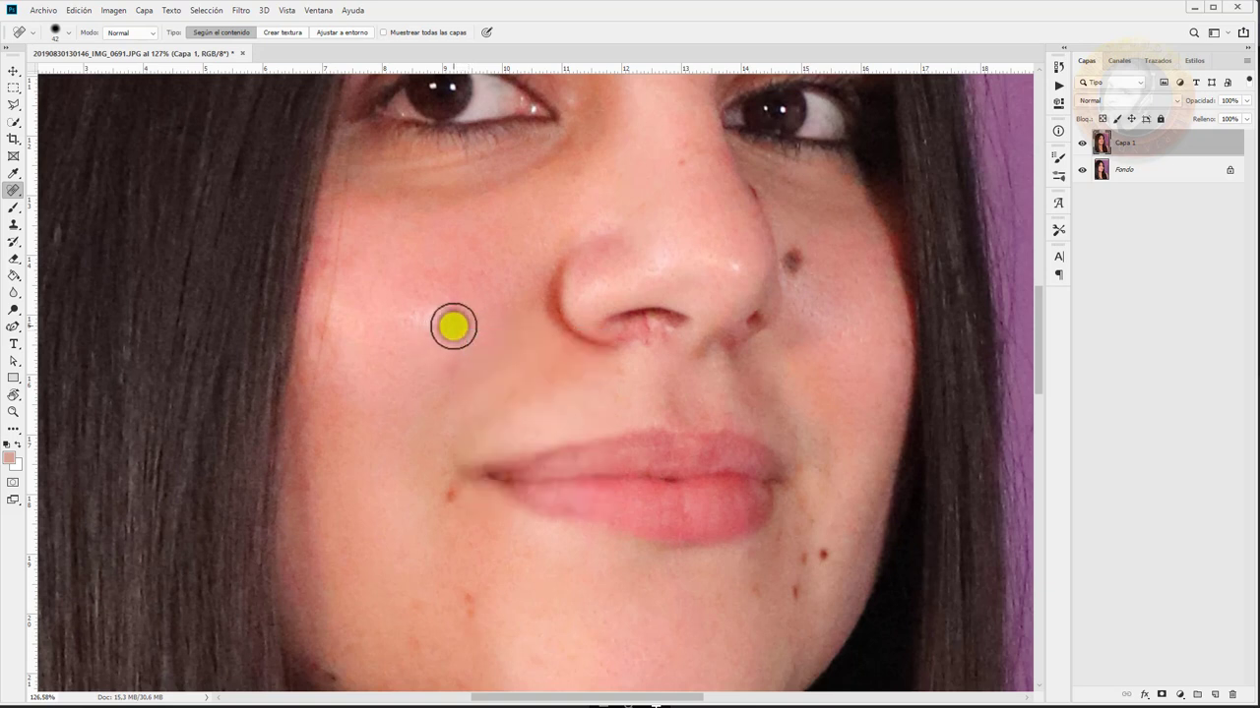
Heal the chin blemish, the right-jaw spots and the mole beside the nose, then shrink the brush to 27 px
left_click(450, 492)
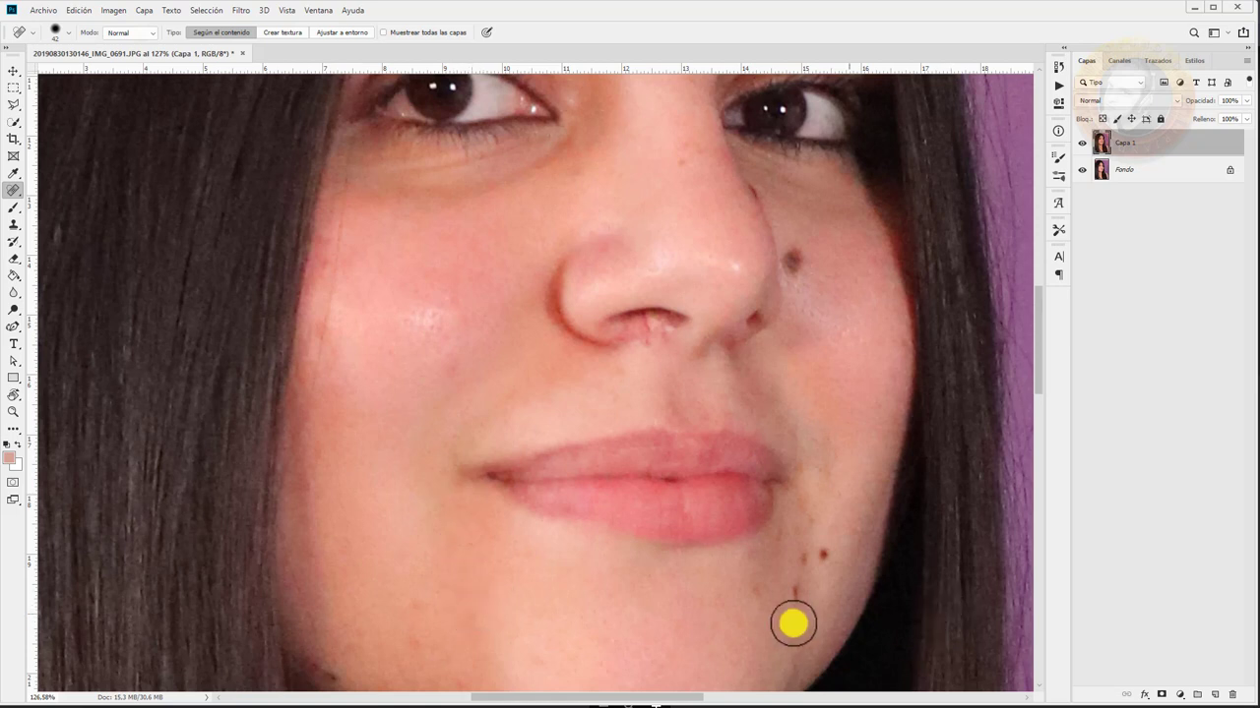
left_click(803, 579)
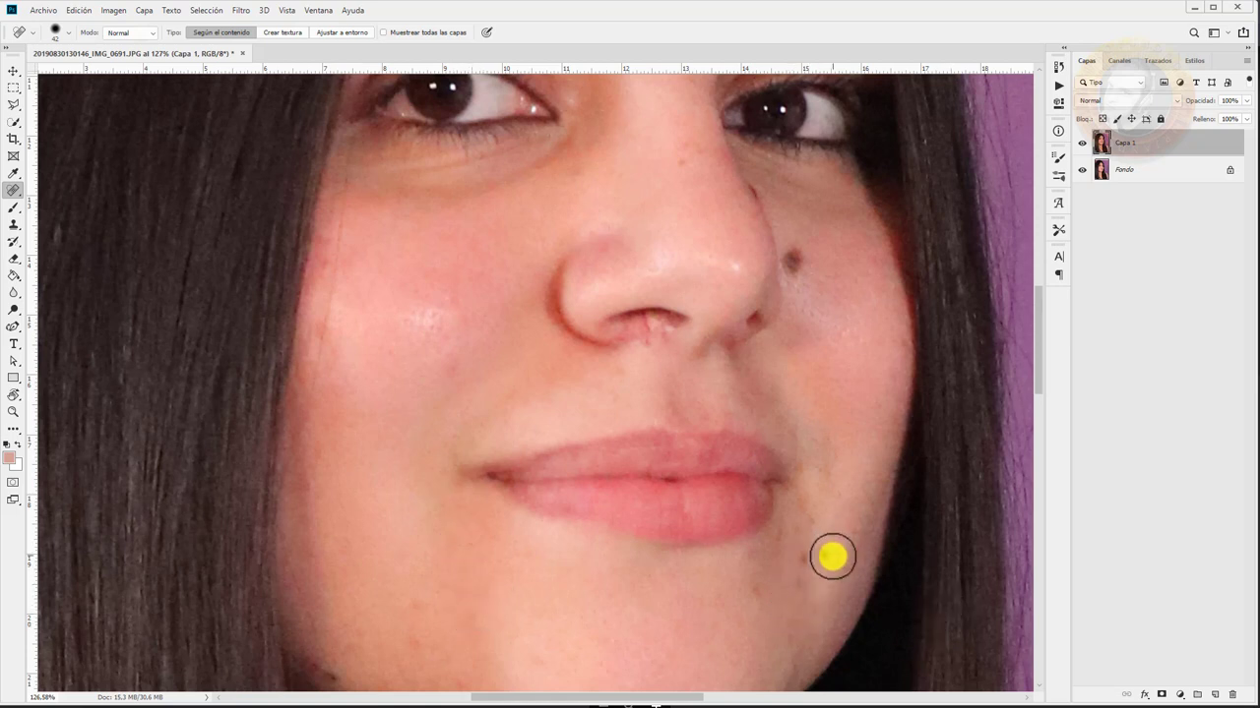
left_click(825, 554)
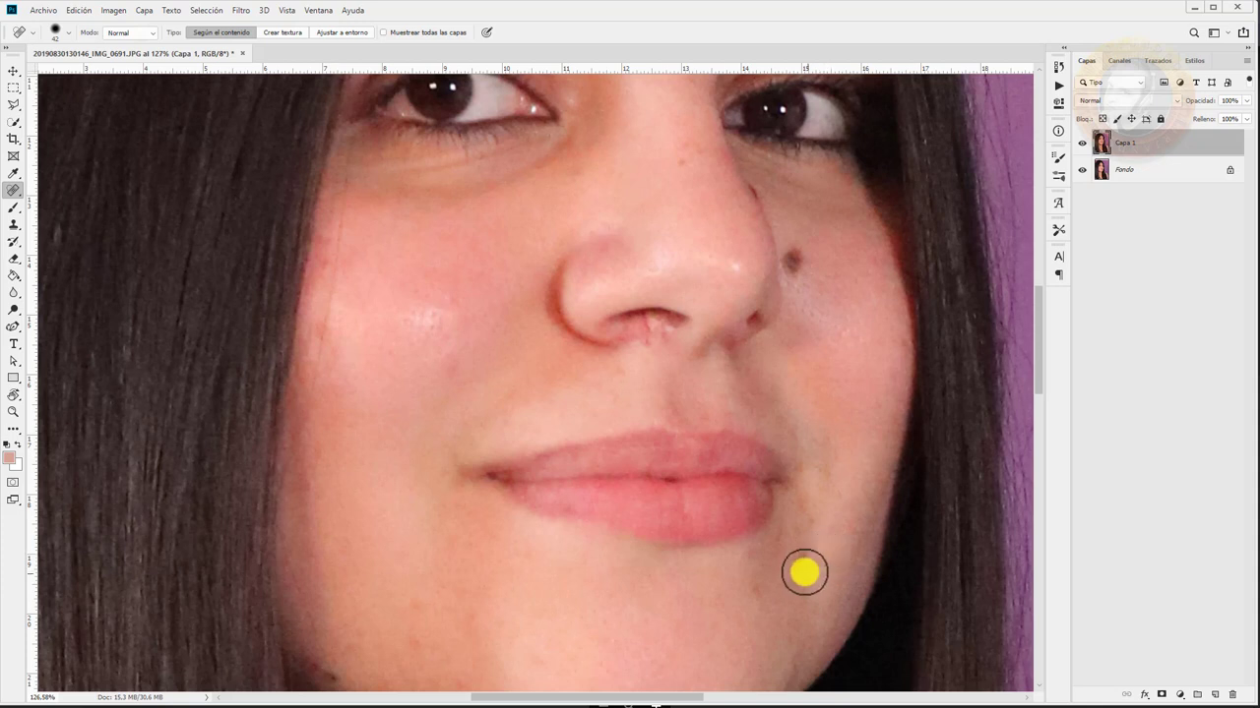
left_click(805, 557)
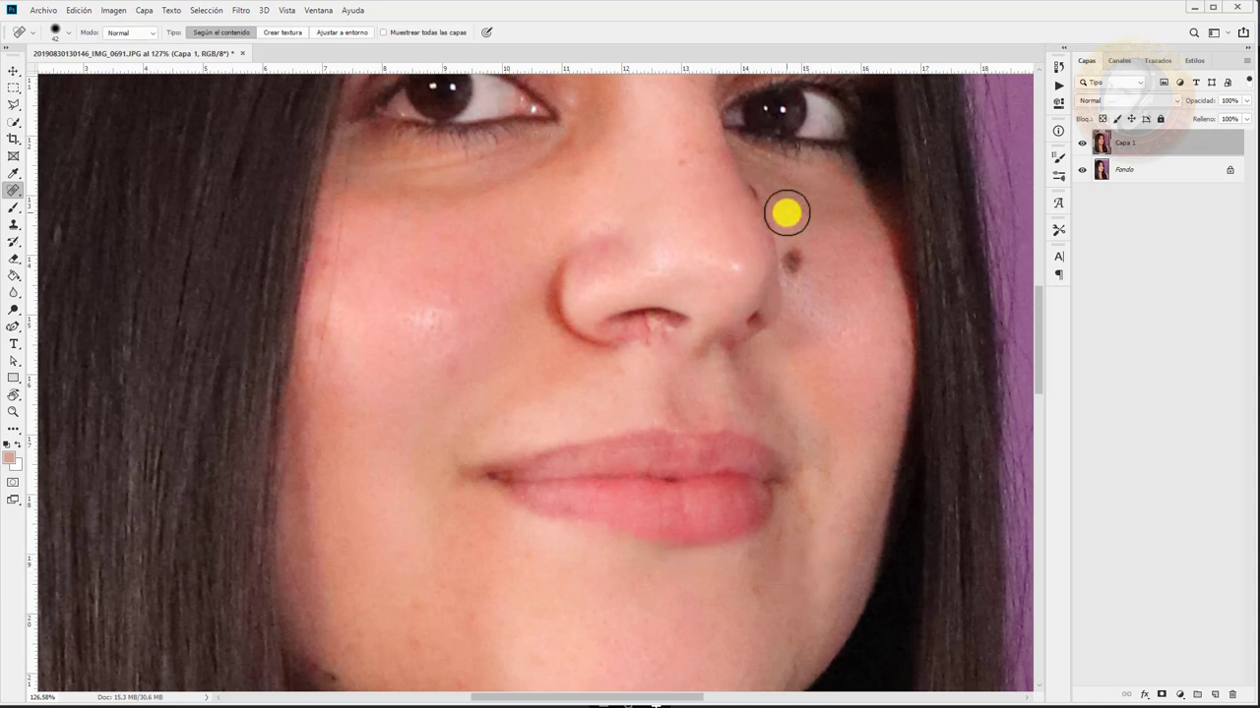
left_click(795, 260)
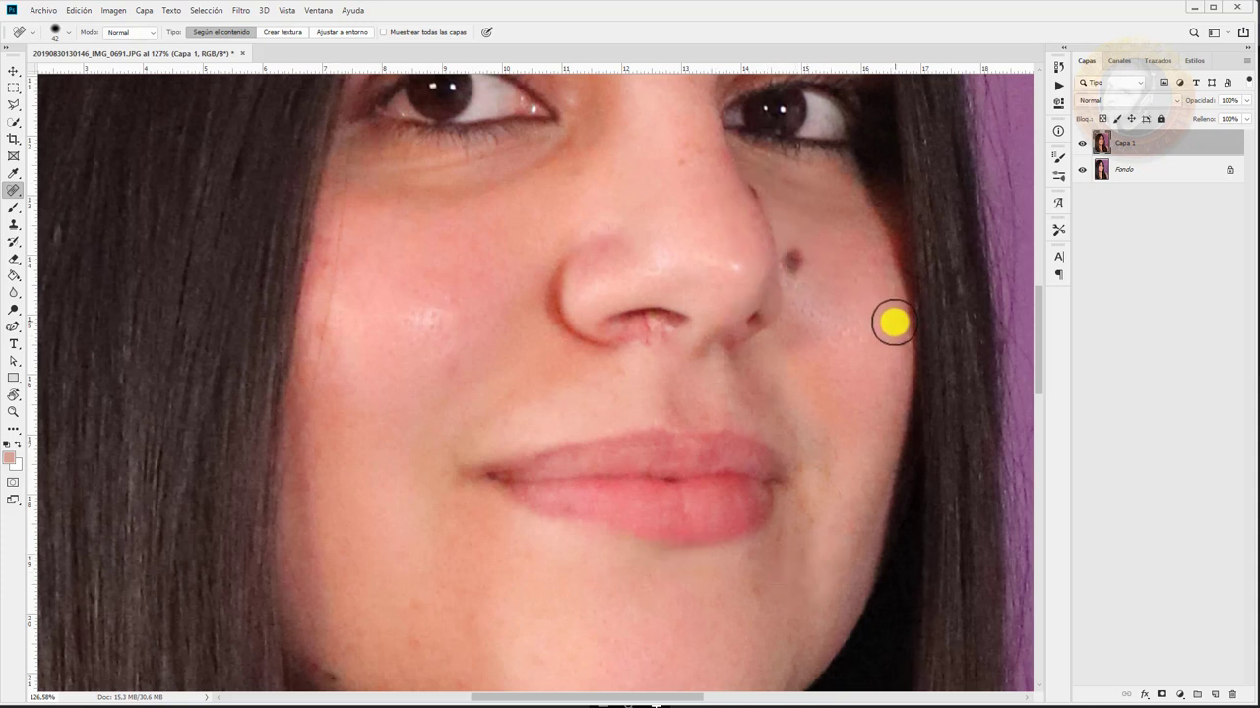
right_click(891, 328)
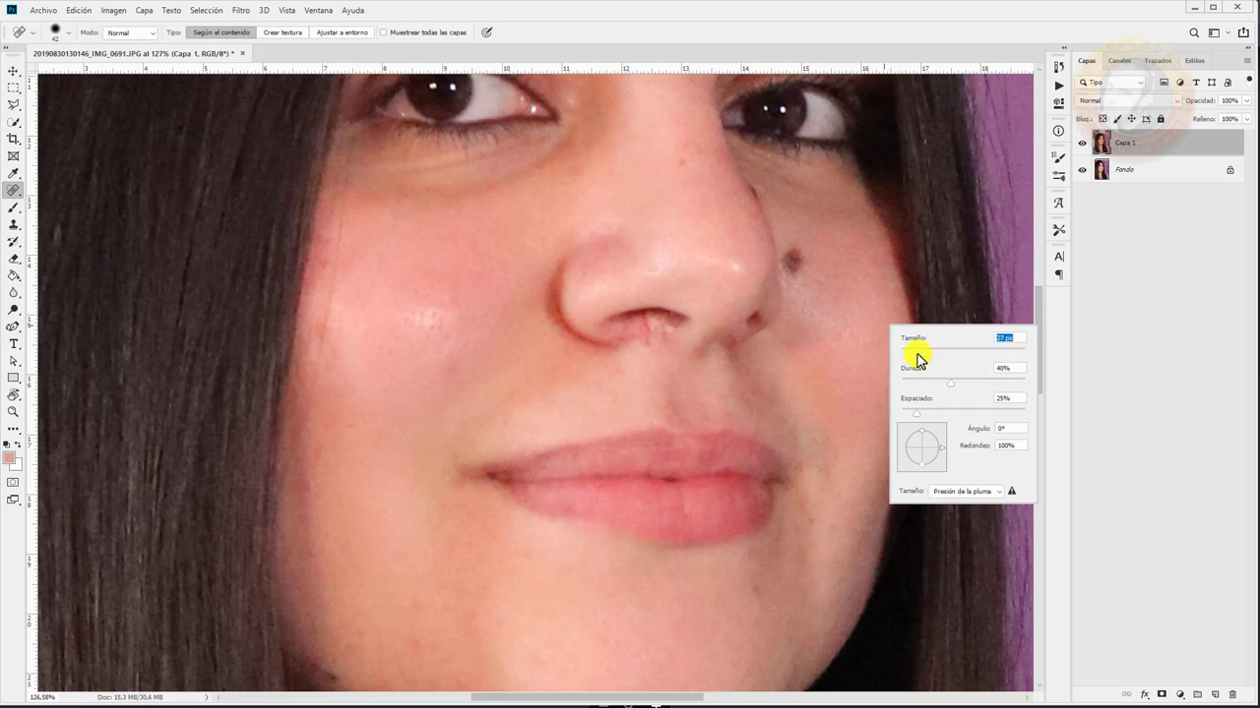
left_click(797, 264)
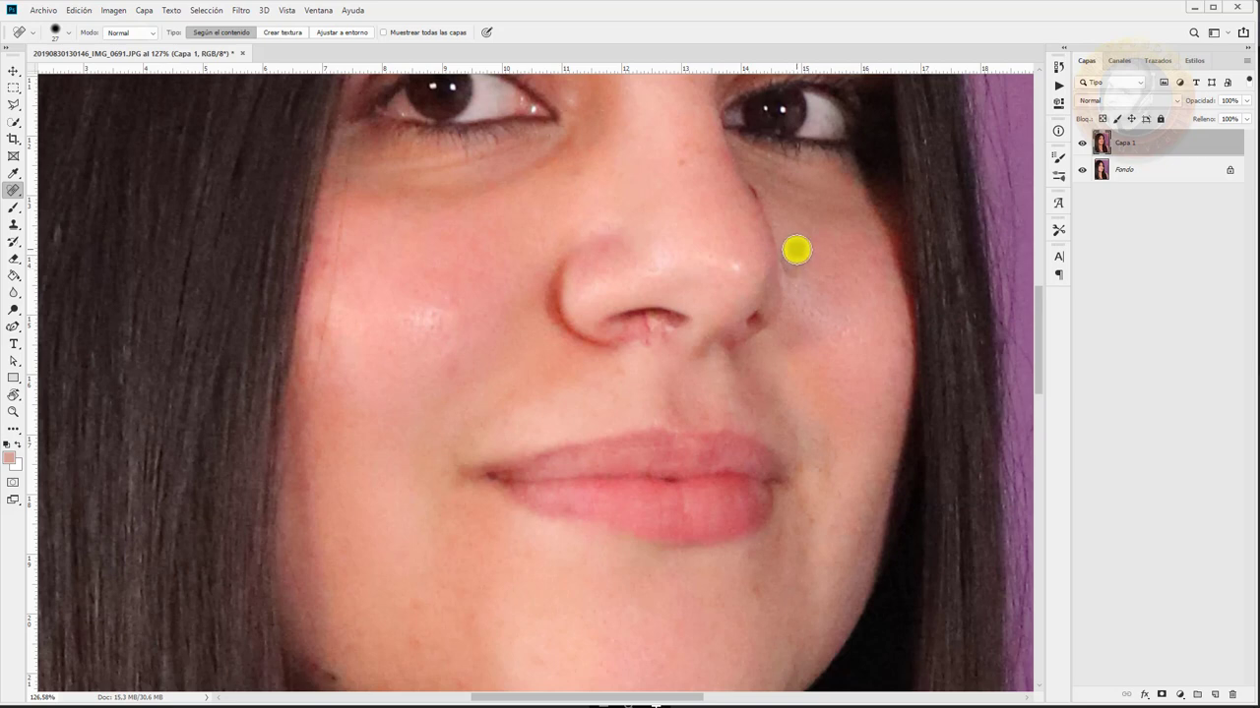
Shrink the Spot Healing Brush to 11 px
scroll(433, 448, "down", 1)
scroll(644, 270, "up", 3)
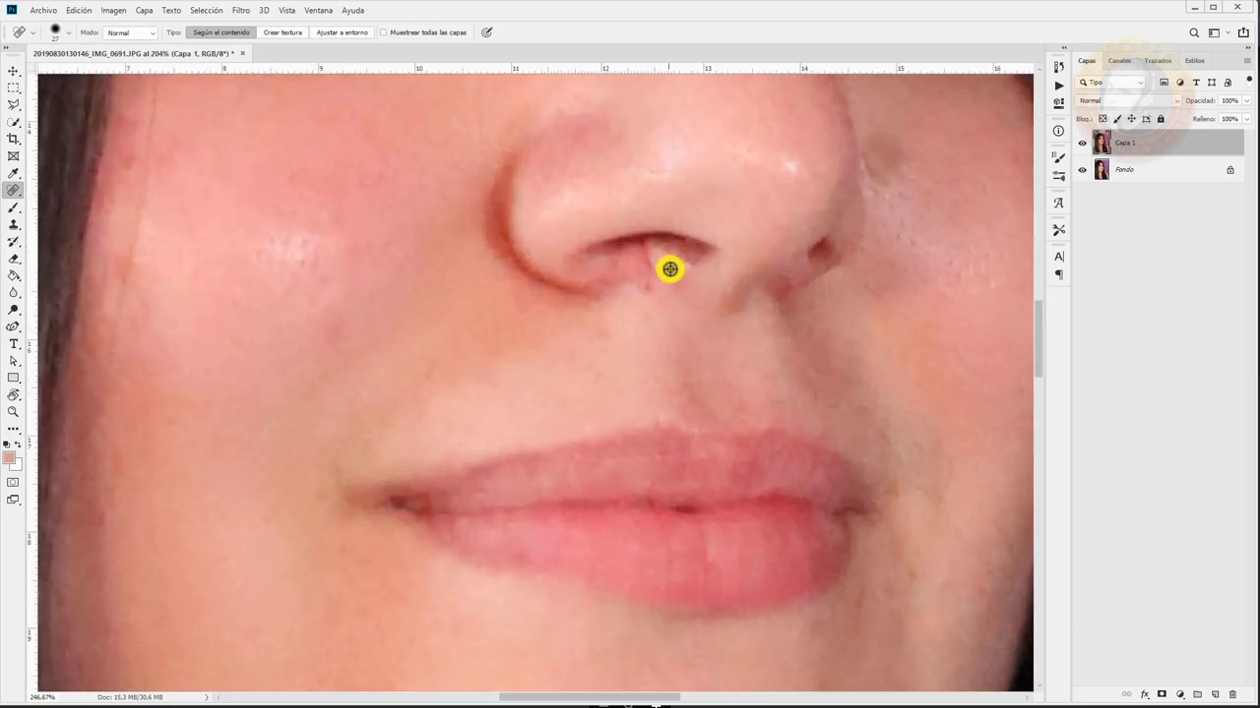
scroll(647, 272, "up", 3)
right_click(648, 273)
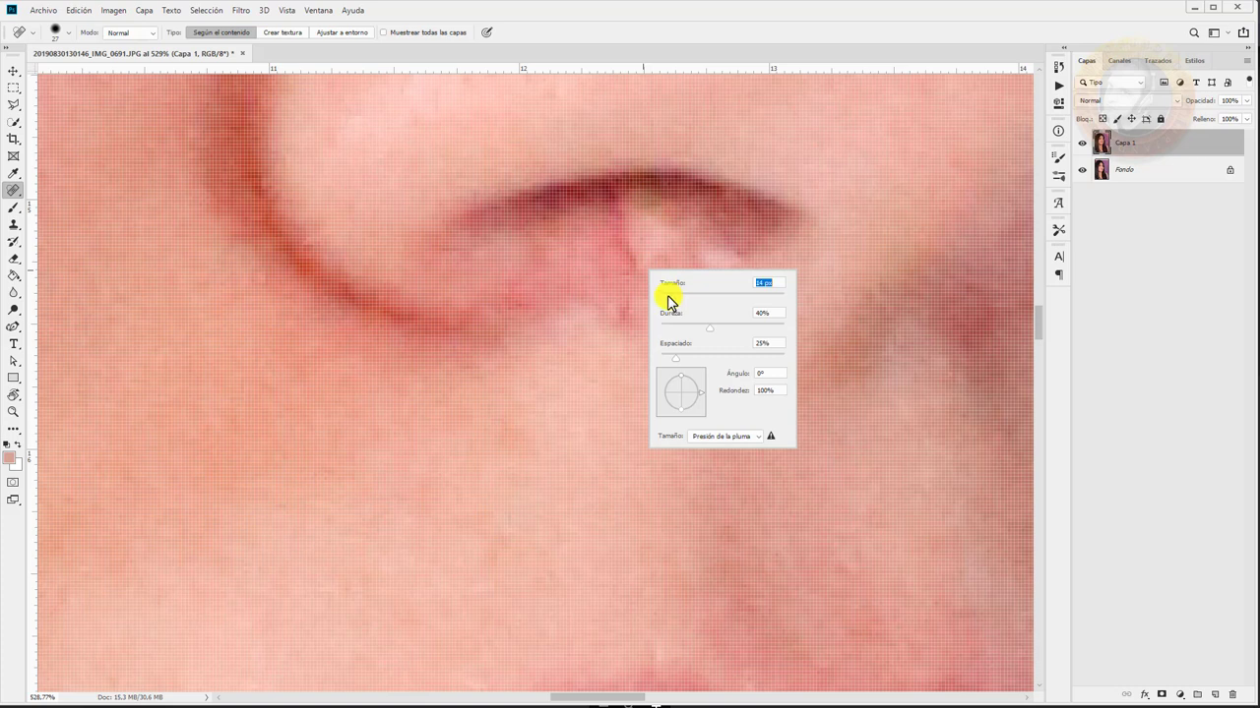
left_click(623, 305)
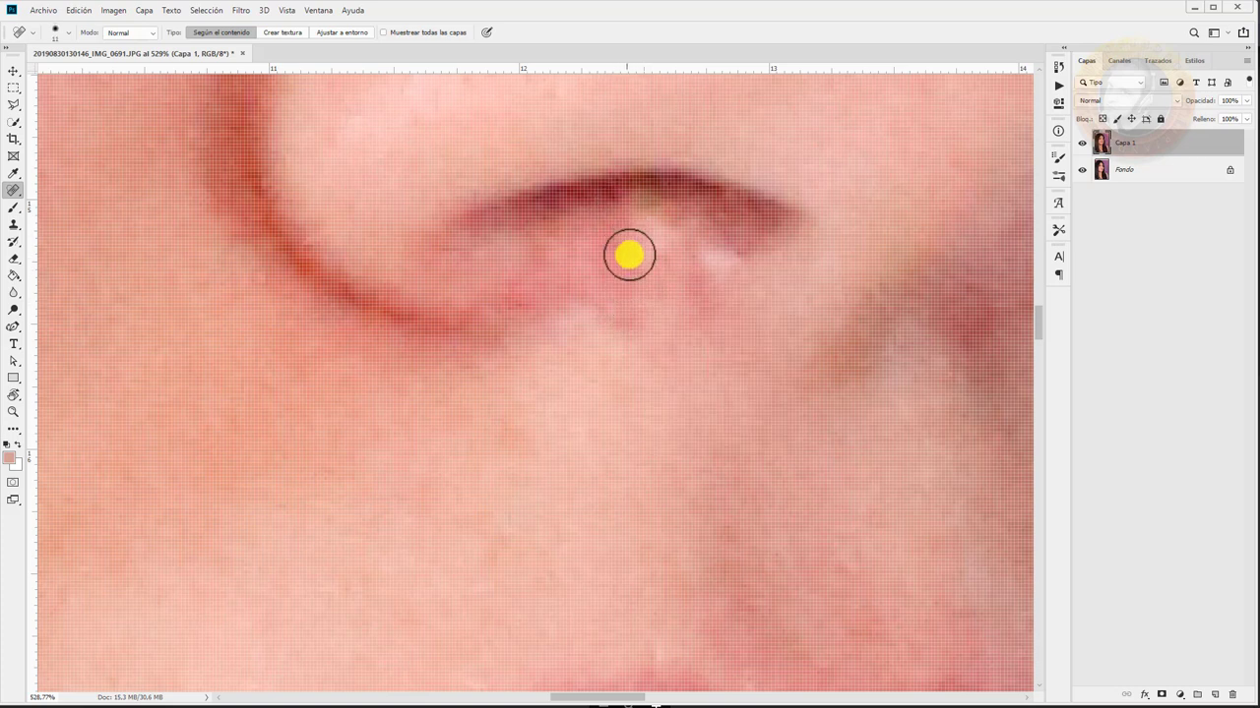
Set the brush to 22 px and heal the spots beside the chin and mouth corner
scroll(630, 291, "down", 2)
scroll(629, 291, "down", 4)
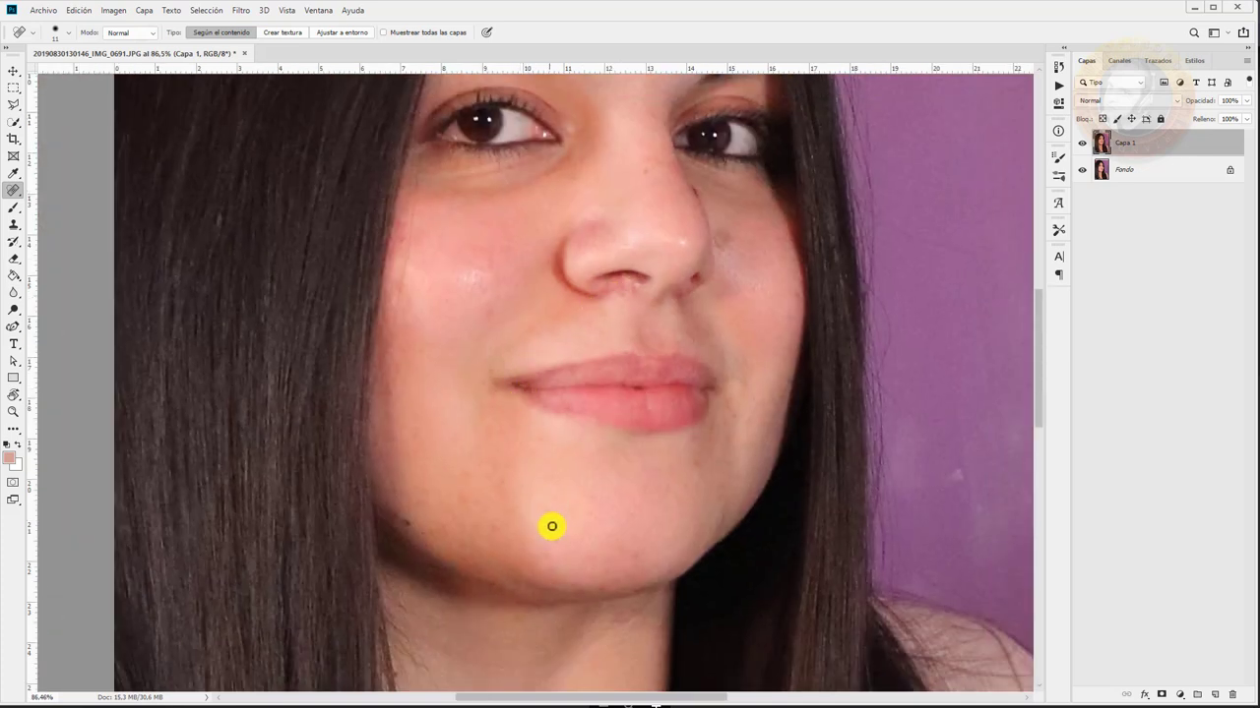
right_click(556, 537)
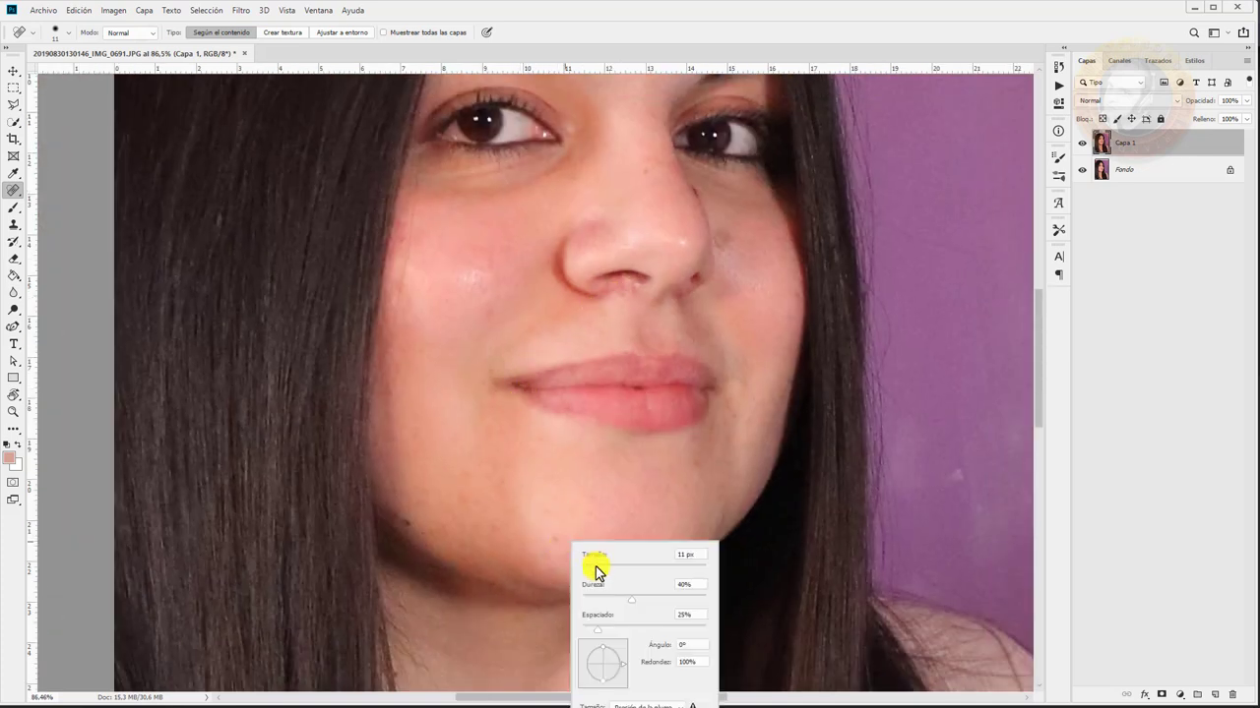
left_click(595, 570)
key("Return")
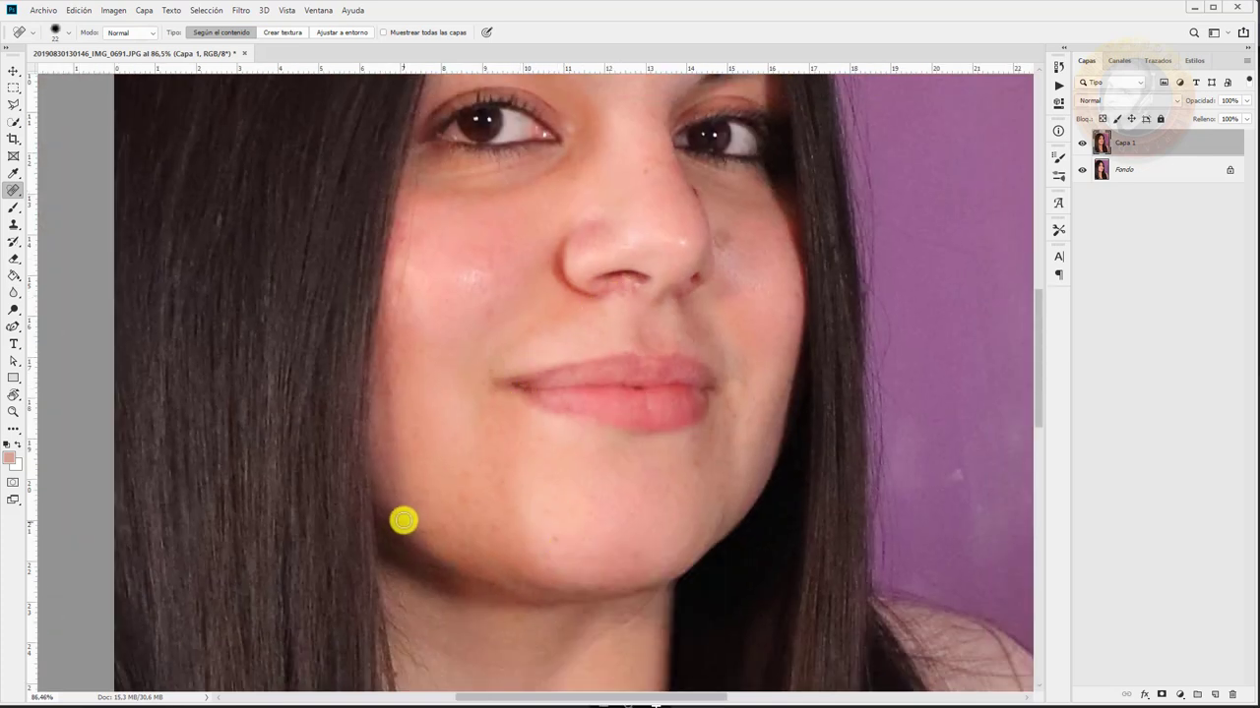
left_click(680, 463)
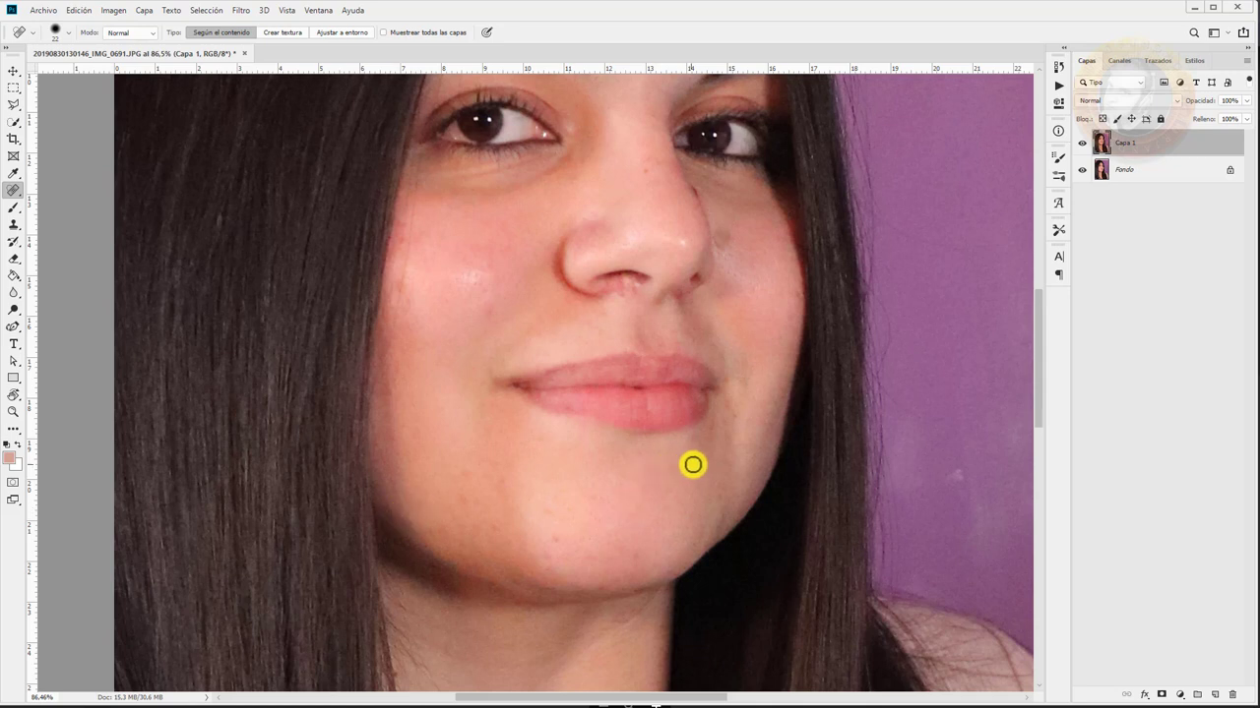
left_click(695, 463)
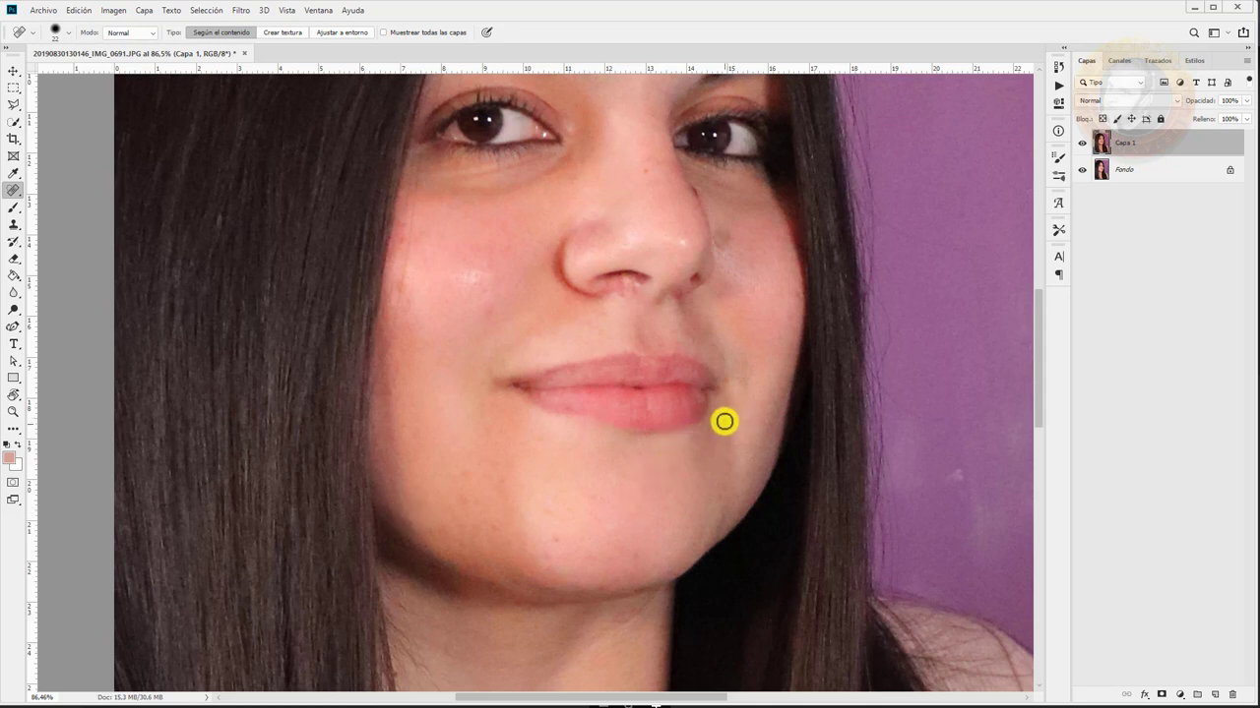
scroll(640, 204, "up", 1)
scroll(660, 163, "up", 2)
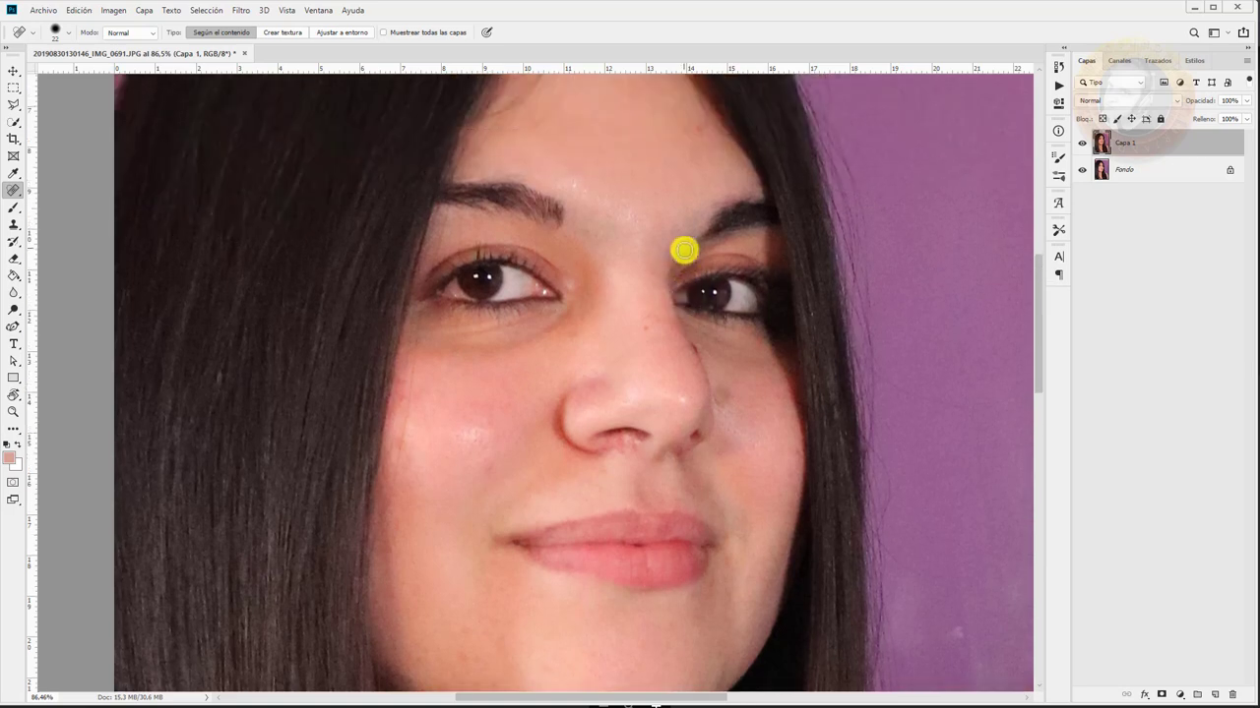
scroll(683, 250, "up", 2, "alt")
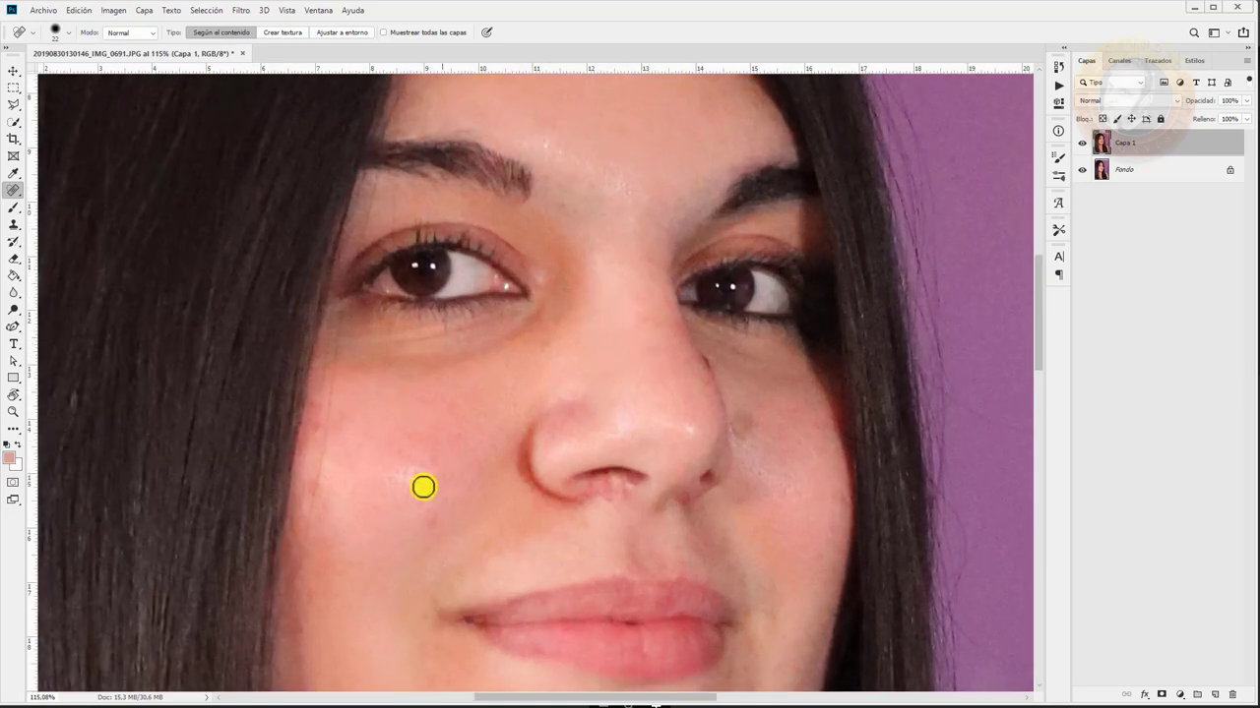
scroll(689, 302, "up", 1)
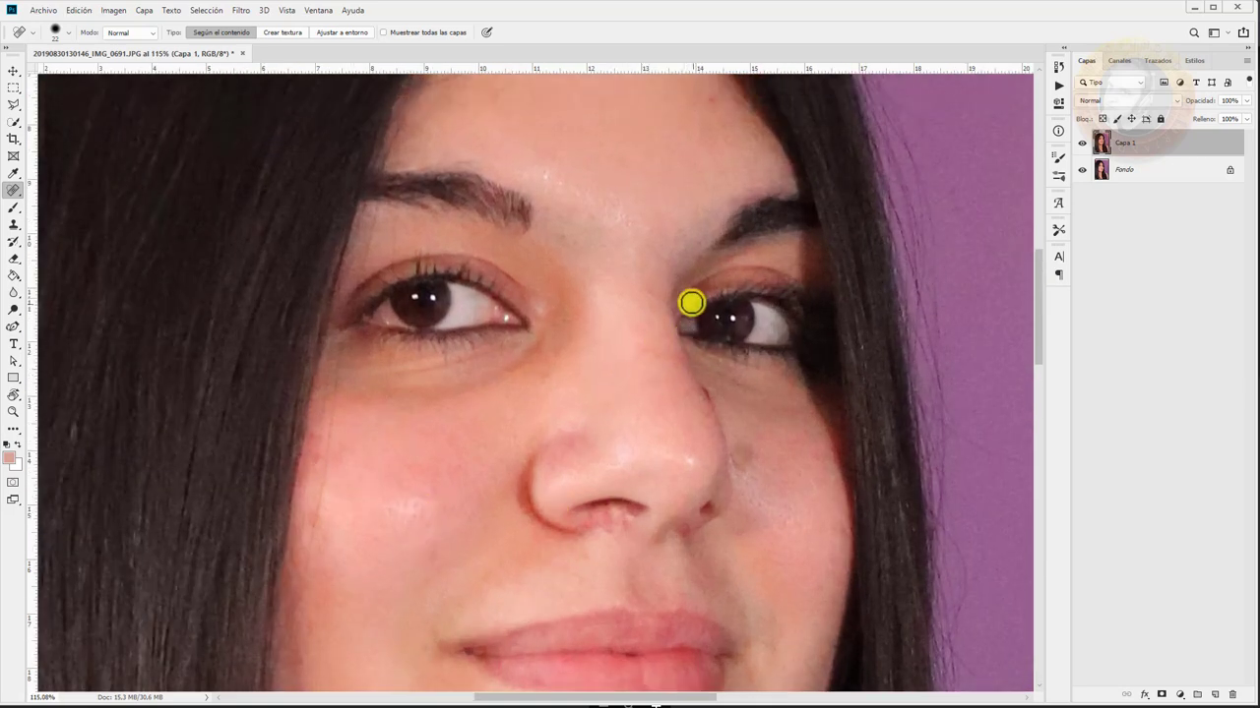
scroll(729, 256, "up", 1)
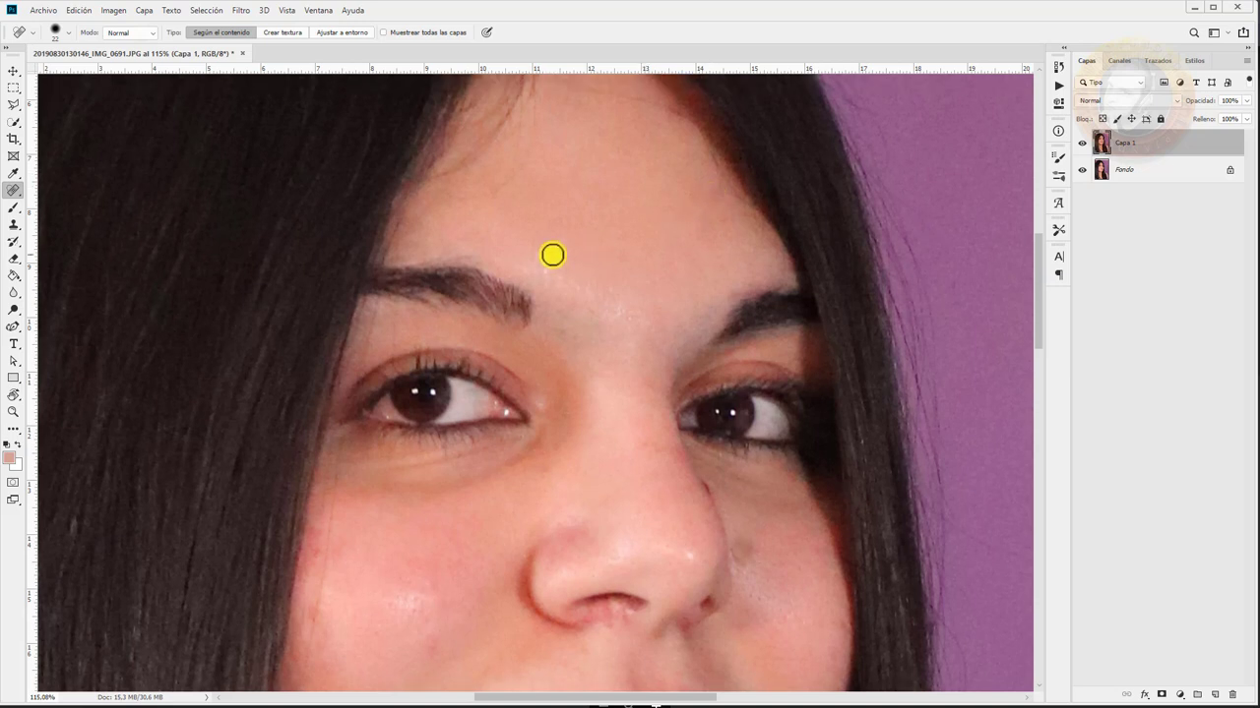
scroll(554, 256, "up", 2)
scroll(574, 273, "down", 2)
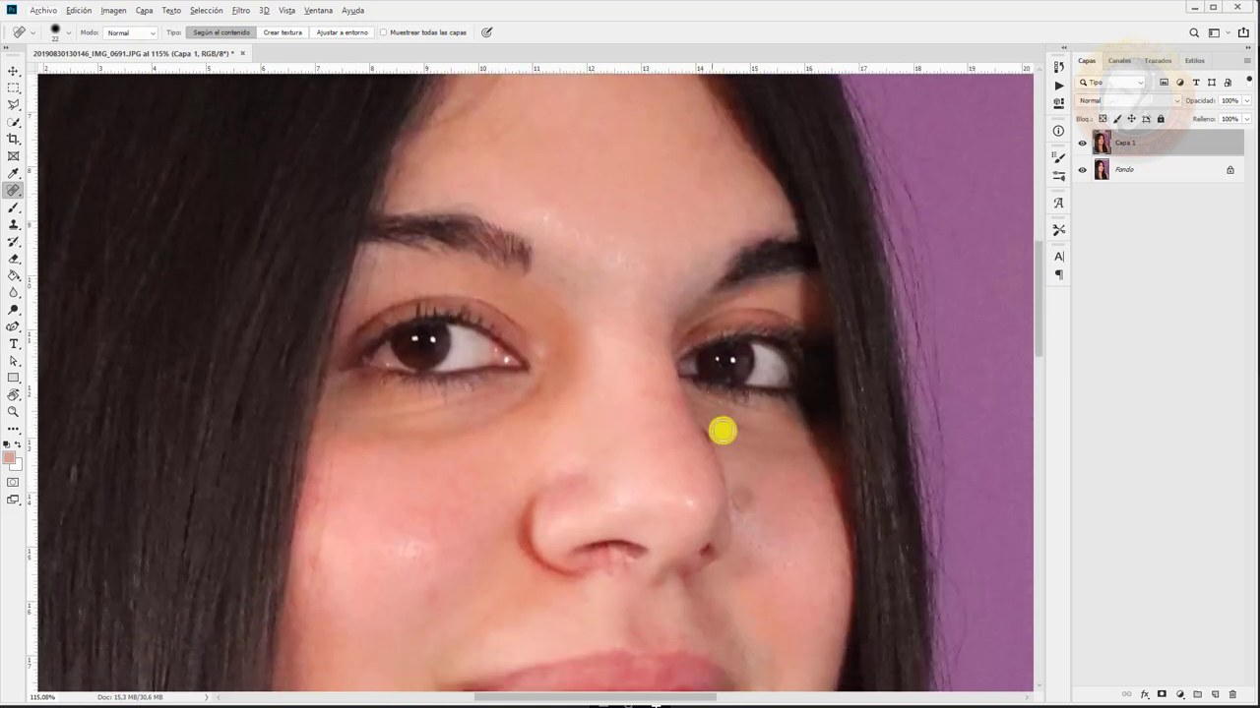
Scroll down over the neck and back up over the face to inspect the retouching
scroll(731, 469, "down", 1)
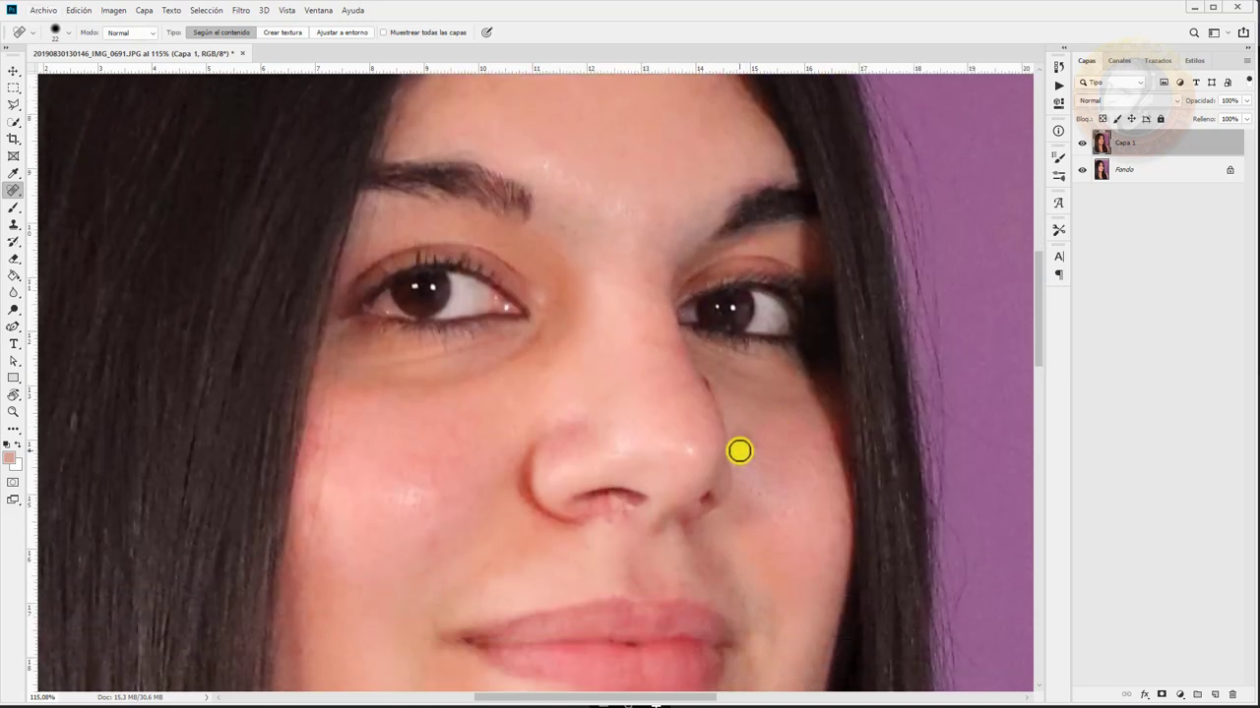
scroll(692, 473, "down", 1)
scroll(692, 473, "down", 1)
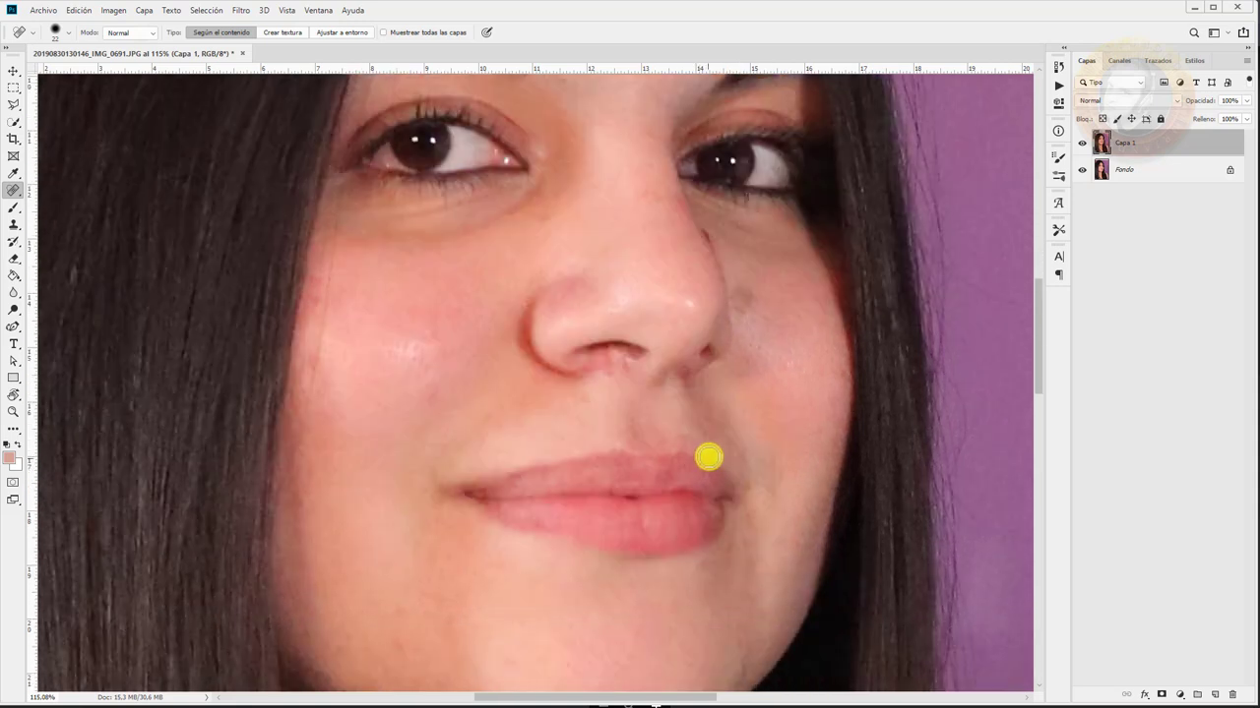
scroll(708, 456, "down", 1)
scroll(712, 436, "down", 1)
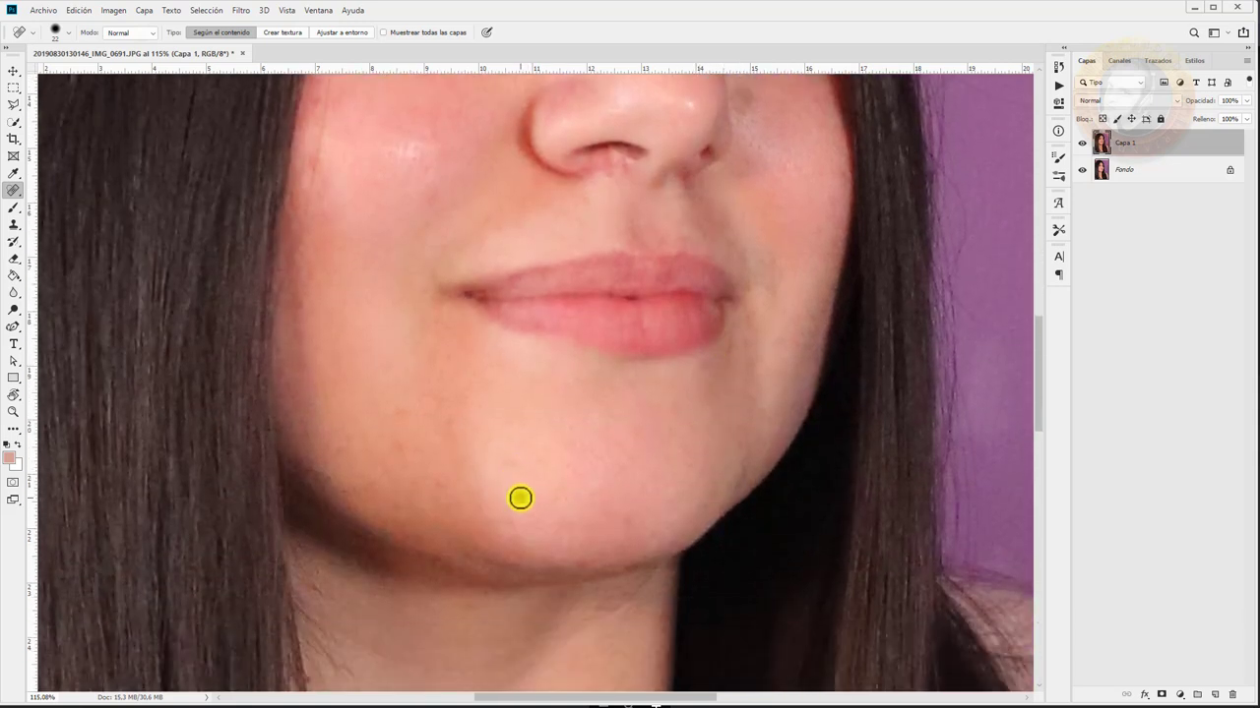
scroll(580, 509, "down", 1)
scroll(580, 453, "down", 1)
scroll(579, 455, "down", 1)
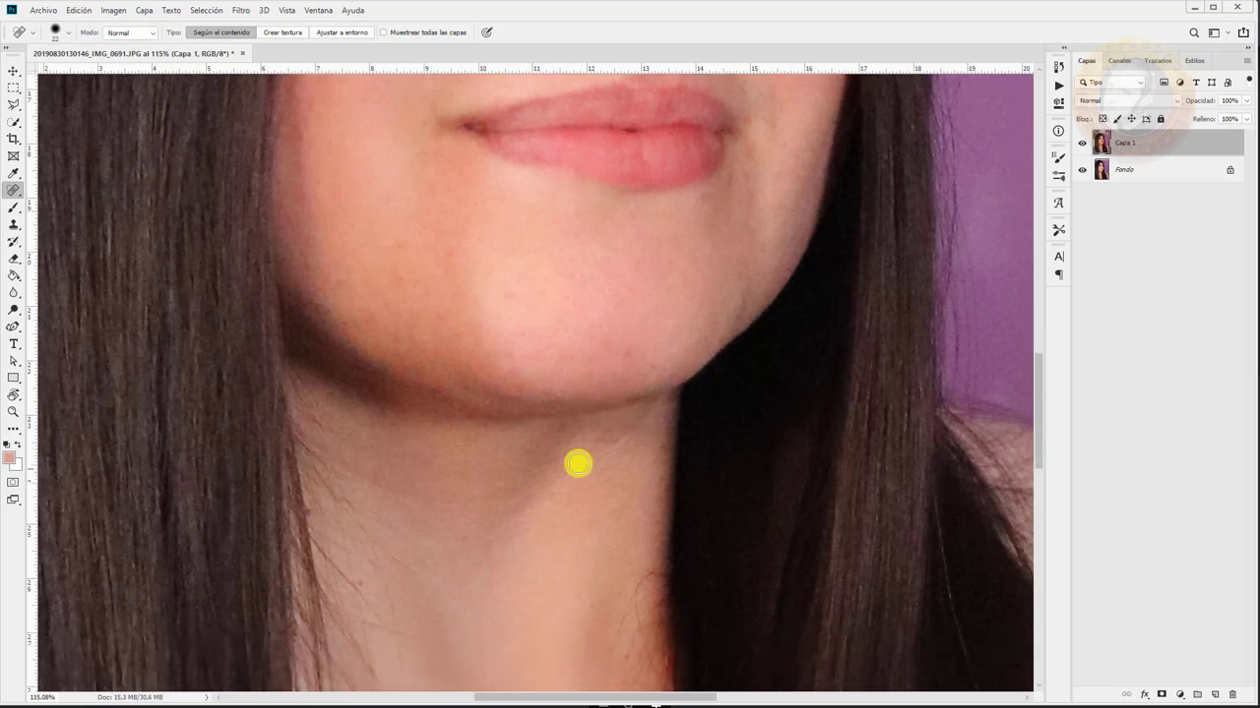
scroll(541, 462, "down", 2)
scroll(502, 447, "down", 2)
scroll(500, 436, "down", 2)
scroll(507, 428, "down", 1)
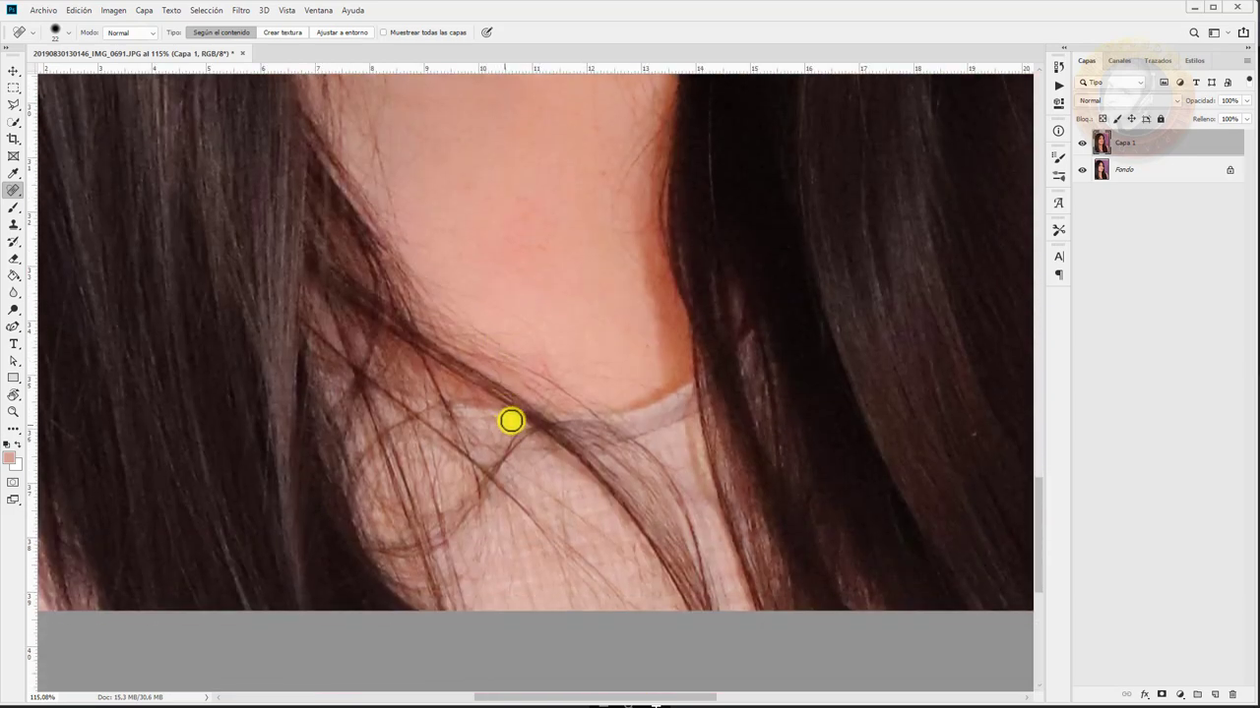
scroll(590, 413, "up", 1)
scroll(641, 413, "up", 1)
scroll(610, 428, "up", 2)
scroll(585, 426, "up", 2)
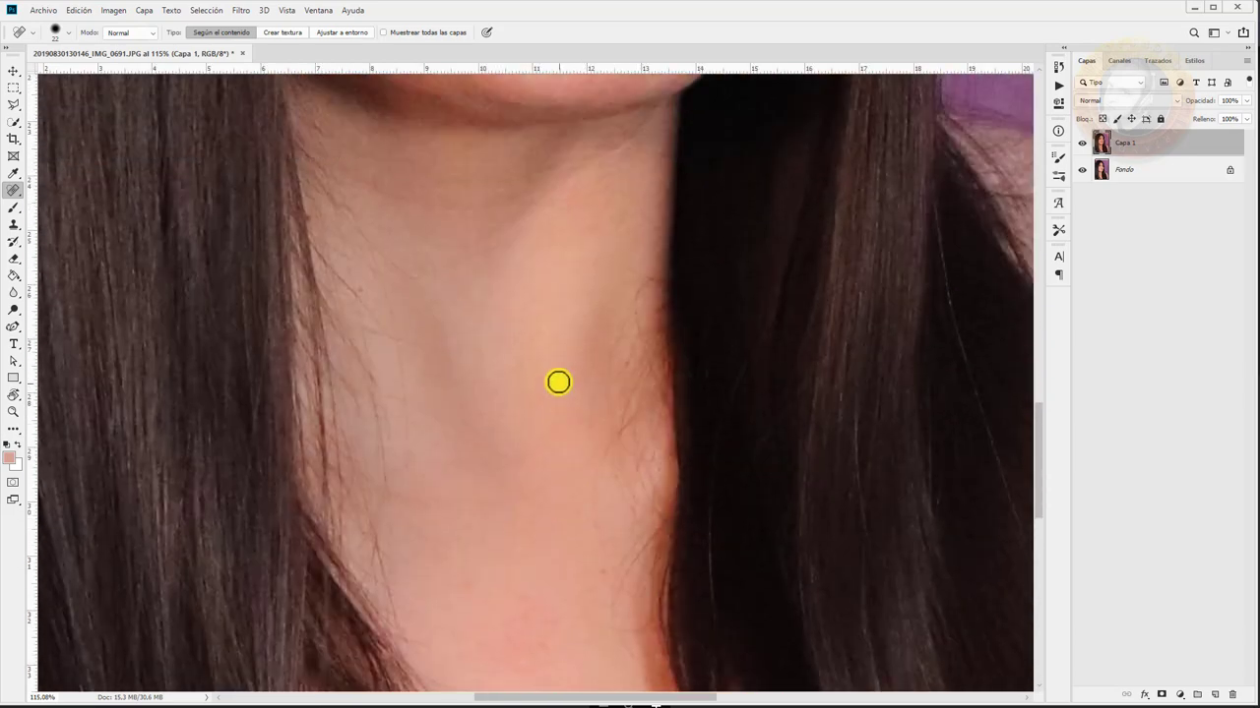
scroll(559, 379, "up", 2)
scroll(537, 357, "up", 2)
scroll(534, 357, "up", 1)
scroll(531, 420, "up", 2)
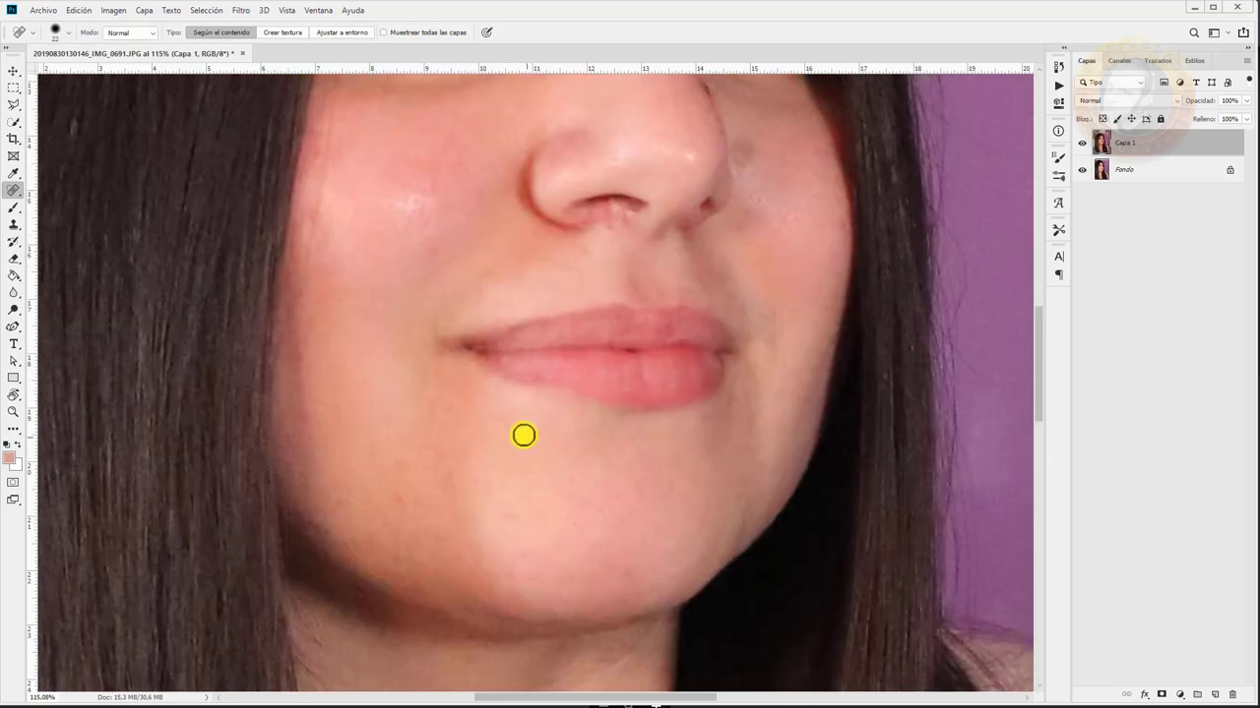
scroll(523, 433, "up", 1)
scroll(515, 420, "up", 2)
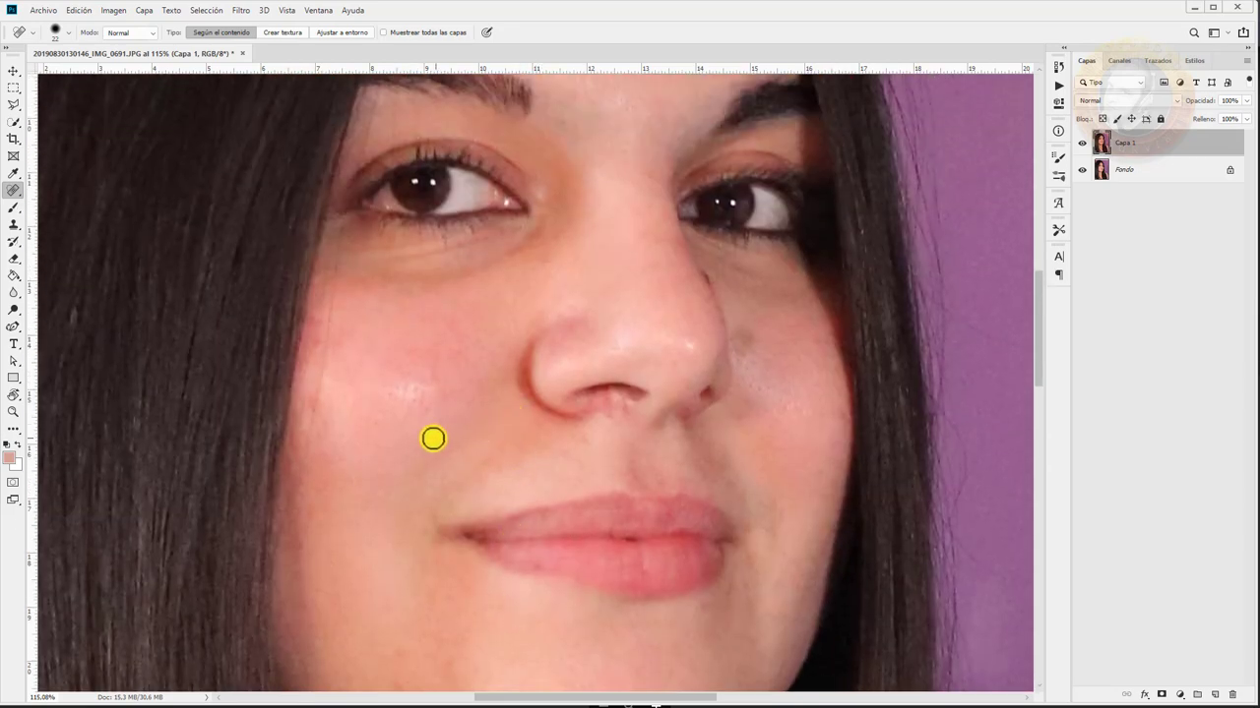
scroll(433, 439, "up", 2)
scroll(447, 428, "up", 2)
type("correciones")
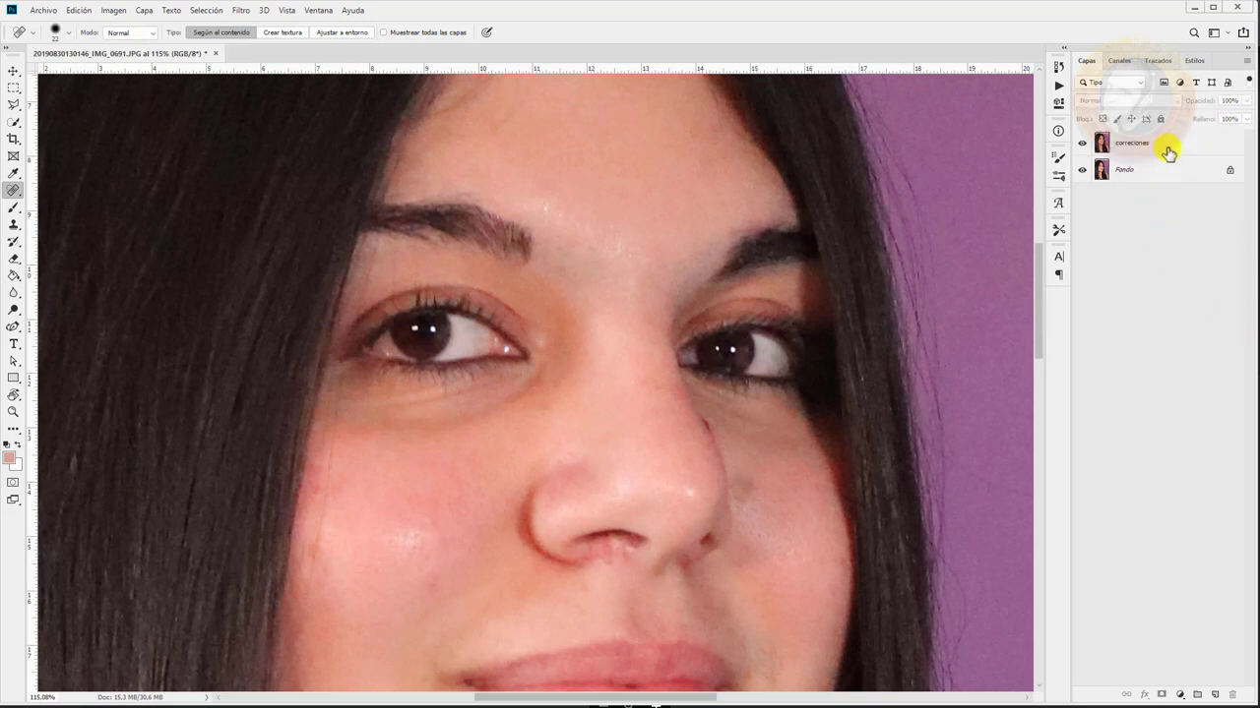
Select the correcciones layer and duplicate it as correcciones copia with Ctrl+J
left_click(1168, 152)
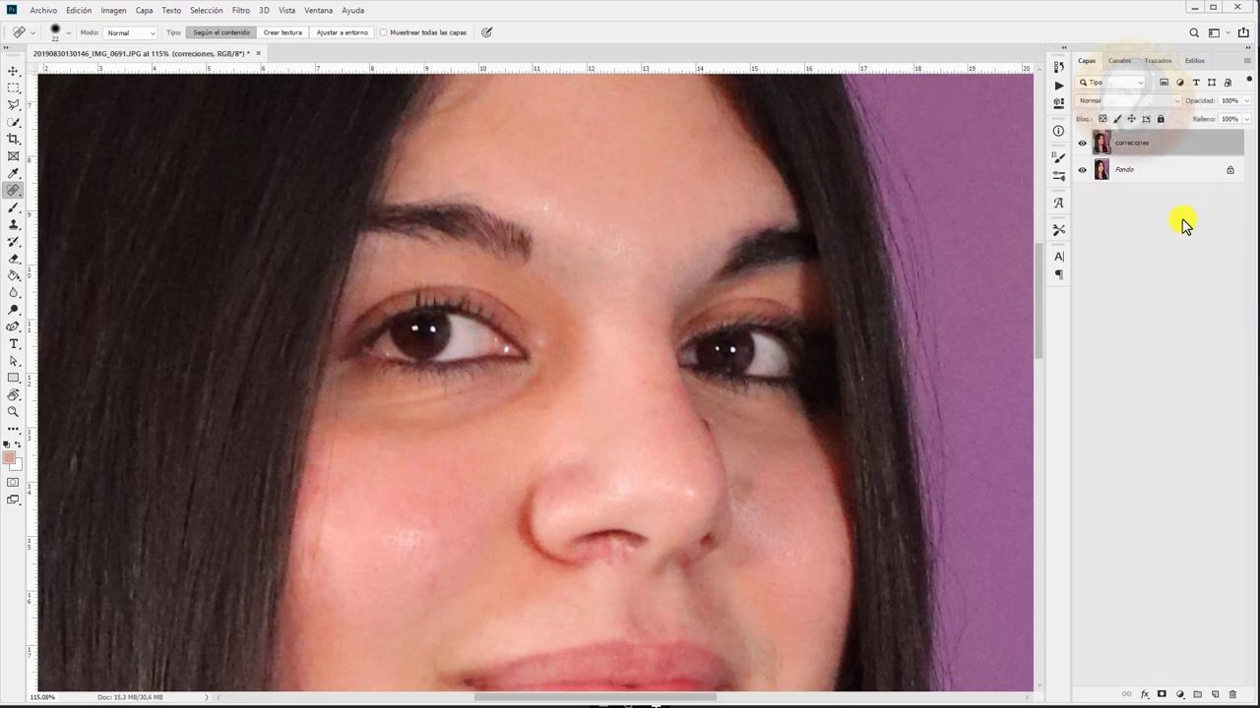
key("ctrl+j")
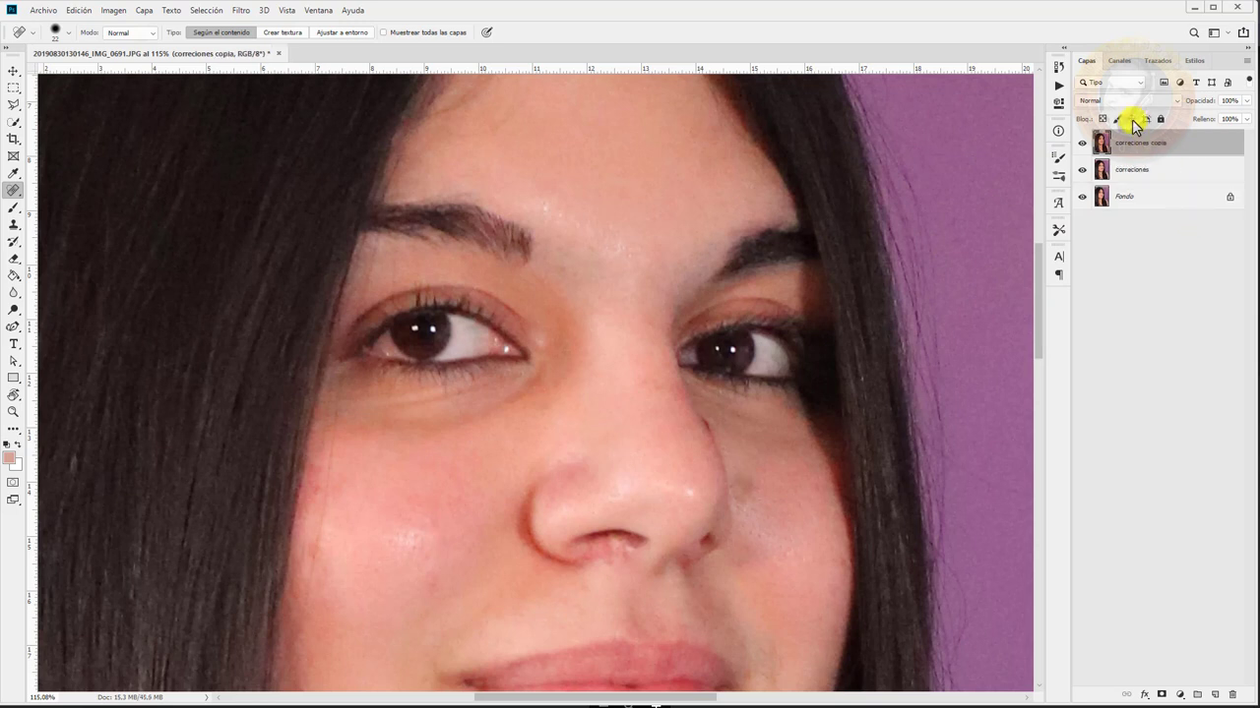
scroll(836, 287, "down", 1)
scroll(804, 299, "down", 3)
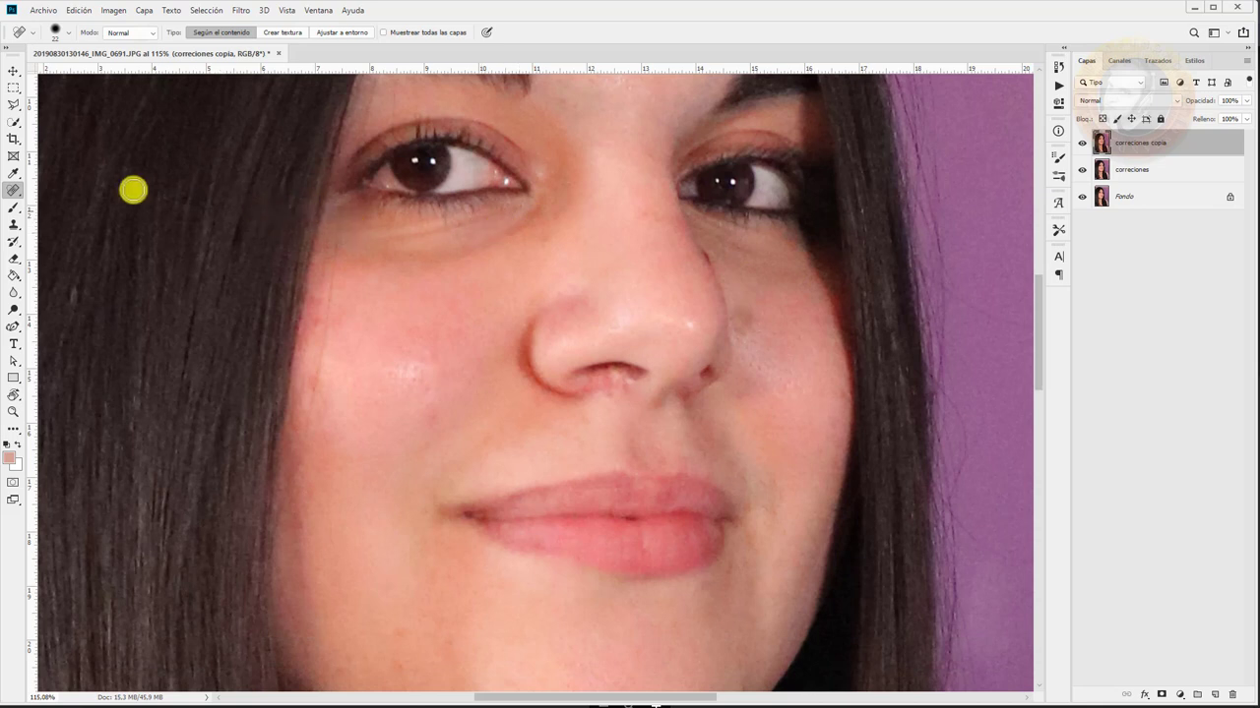
right_click(15, 191)
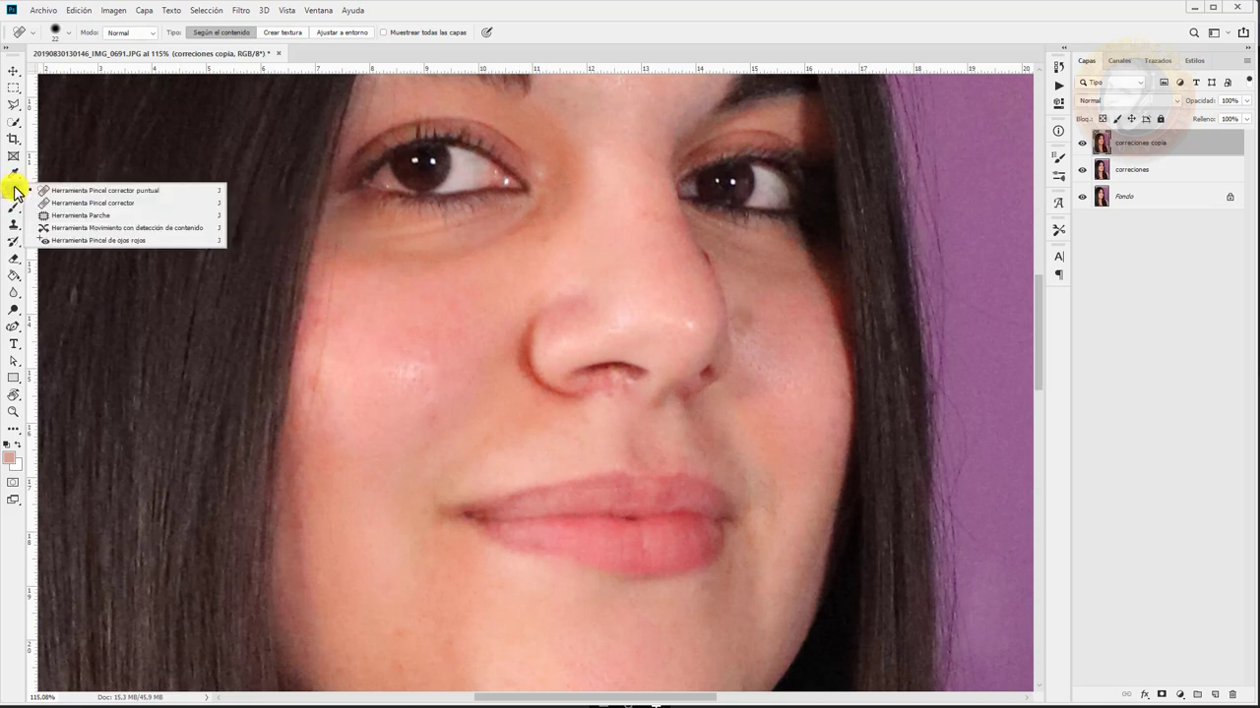
Patch the dark area under the left eye with nearby cheek skin and deselect
left_click(79, 216)
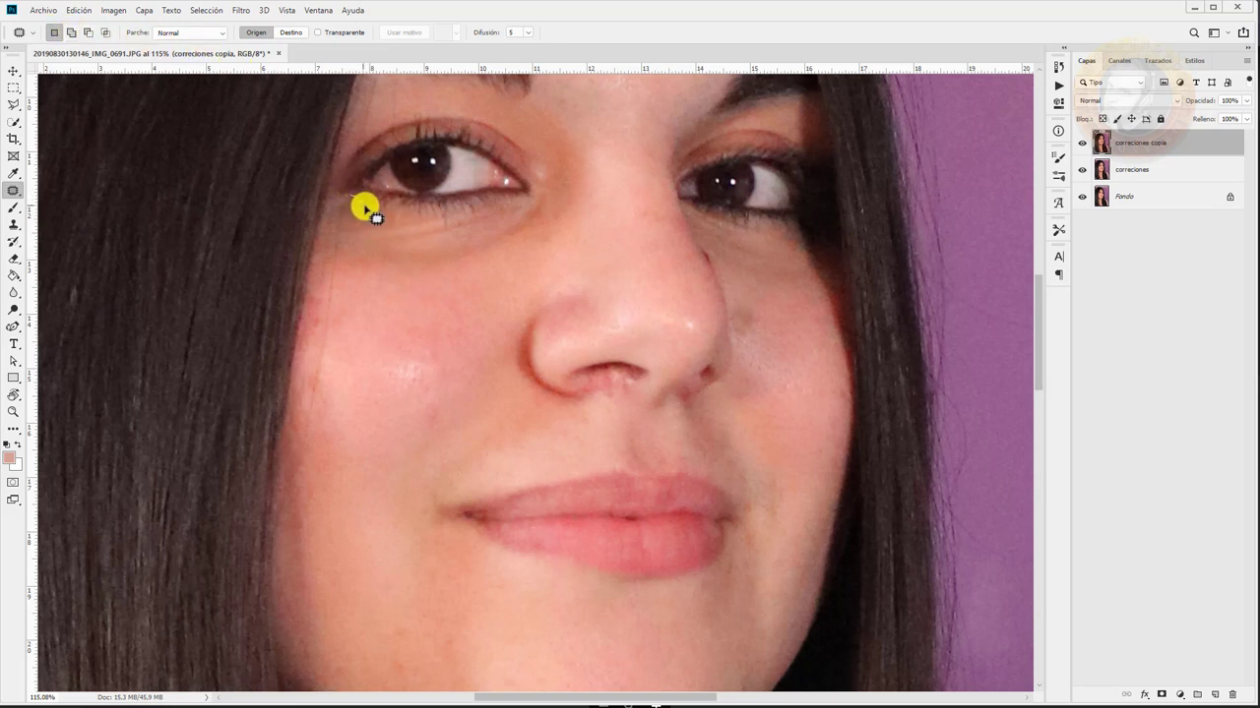
mouse_move(364, 208)
left_mouse_down()
mouse_move(527, 204)
mouse_move(525, 232)
mouse_move(400, 265)
mouse_move(342, 242)
mouse_move(336, 210)
left_mouse_up()
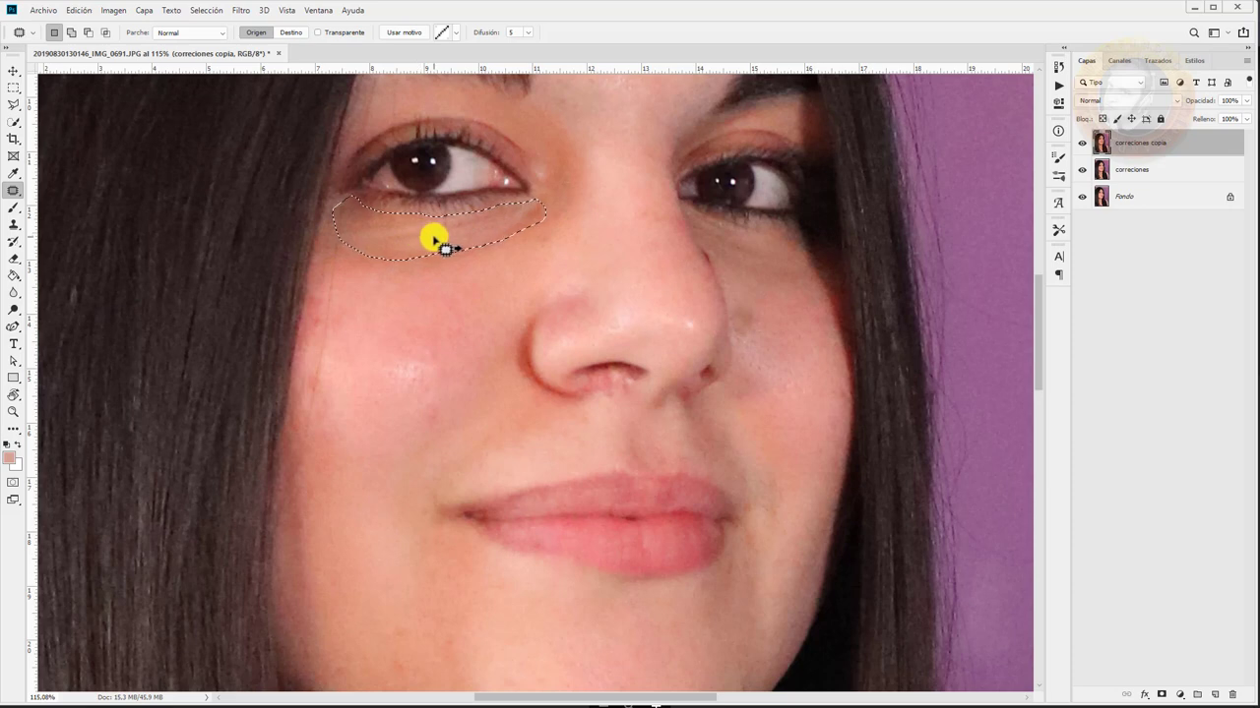
left_click_drag(436, 241, 436, 264)
scroll(417, 344, "up", 2)
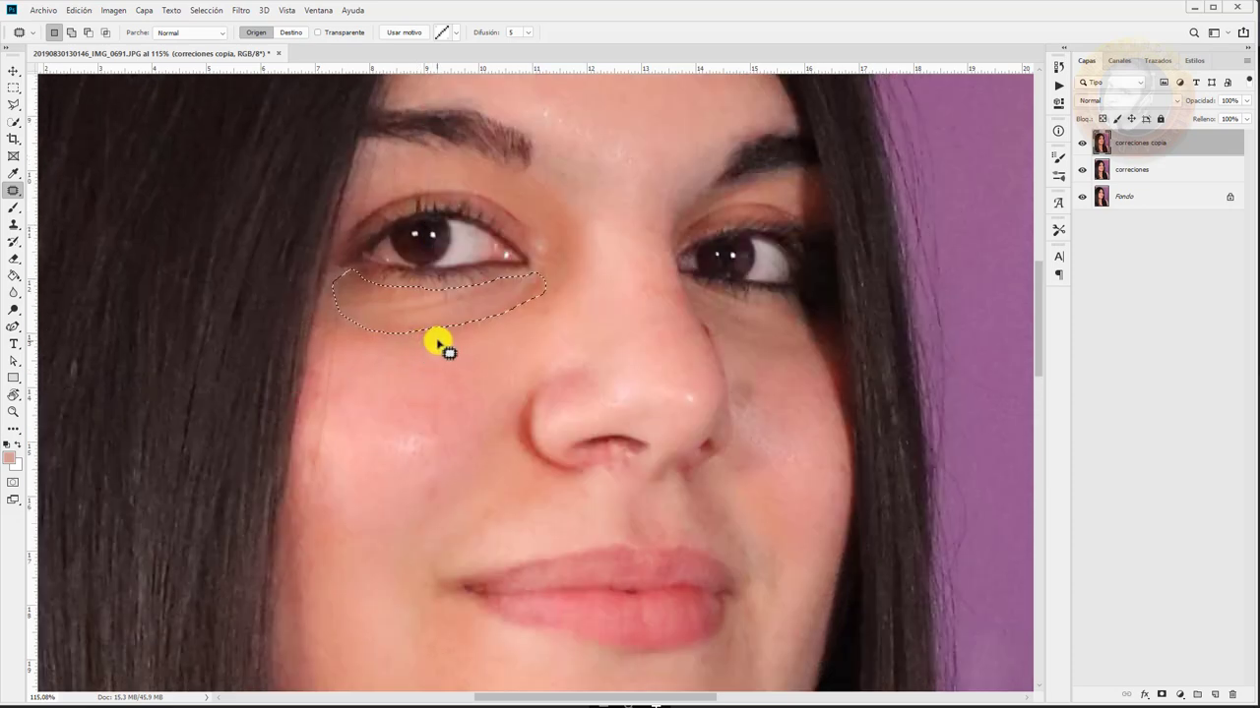
scroll(438, 344, "up", 2)
scroll(466, 371, "up", 2)
mouse_move(449, 456)
left_mouse_down()
mouse_move(503, 421)
mouse_move(609, 213)
mouse_move(618, 227)
left_mouse_up()
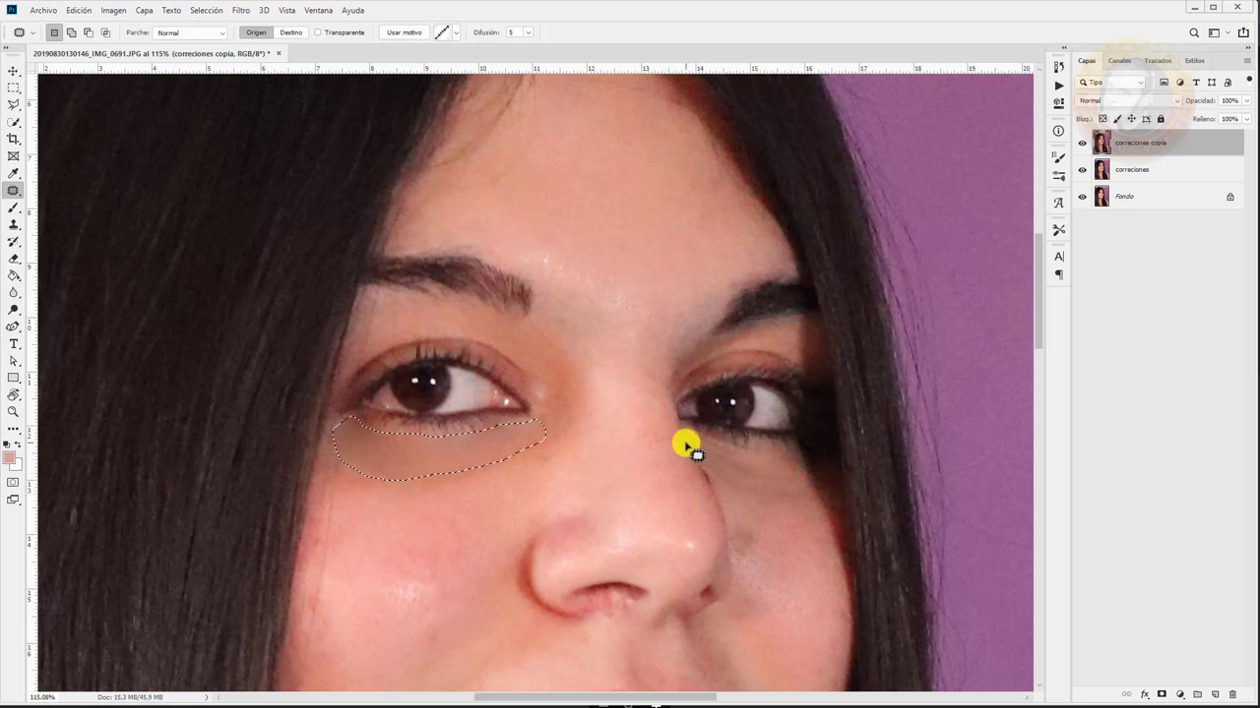
key("ctrl+d")
Patch the shadow under the right eye with forehead skin and clear the selection
mouse_move(693, 454)
left_mouse_down()
mouse_move(776, 496)
mouse_move(770, 461)
mouse_move(685, 431)
left_mouse_up()
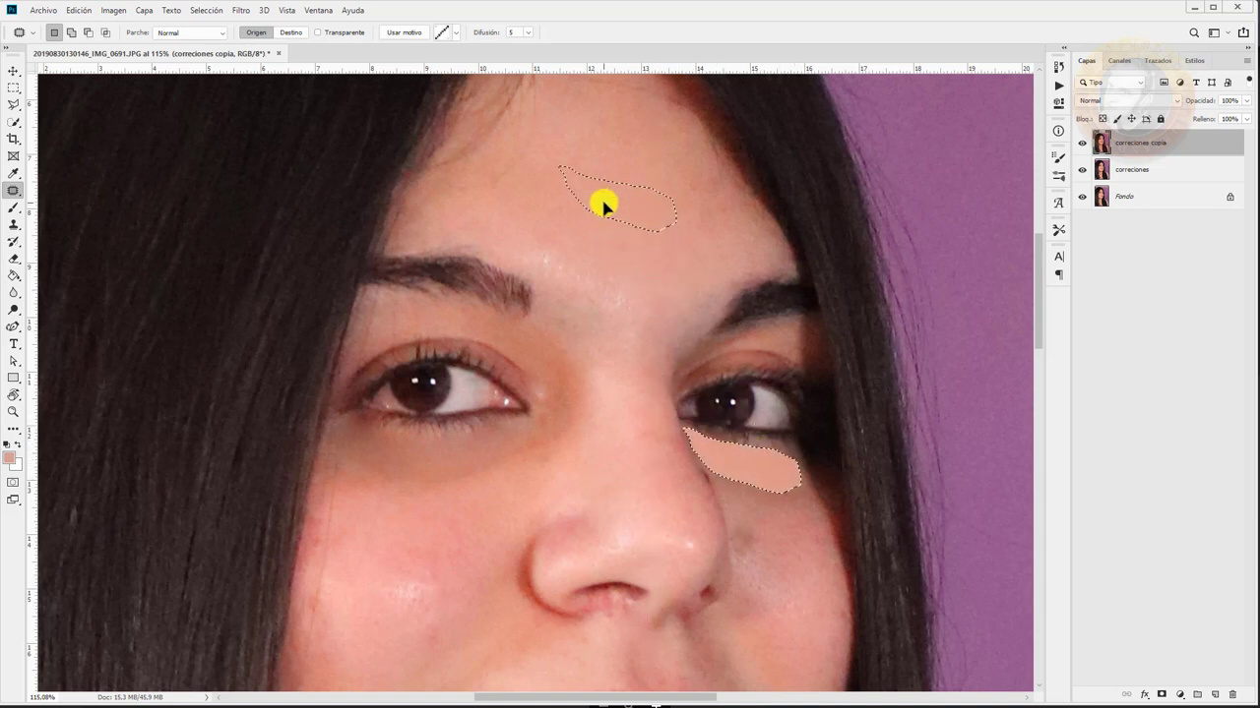
left_click_drag(730, 470, 619, 219)
left_click(14, 88)
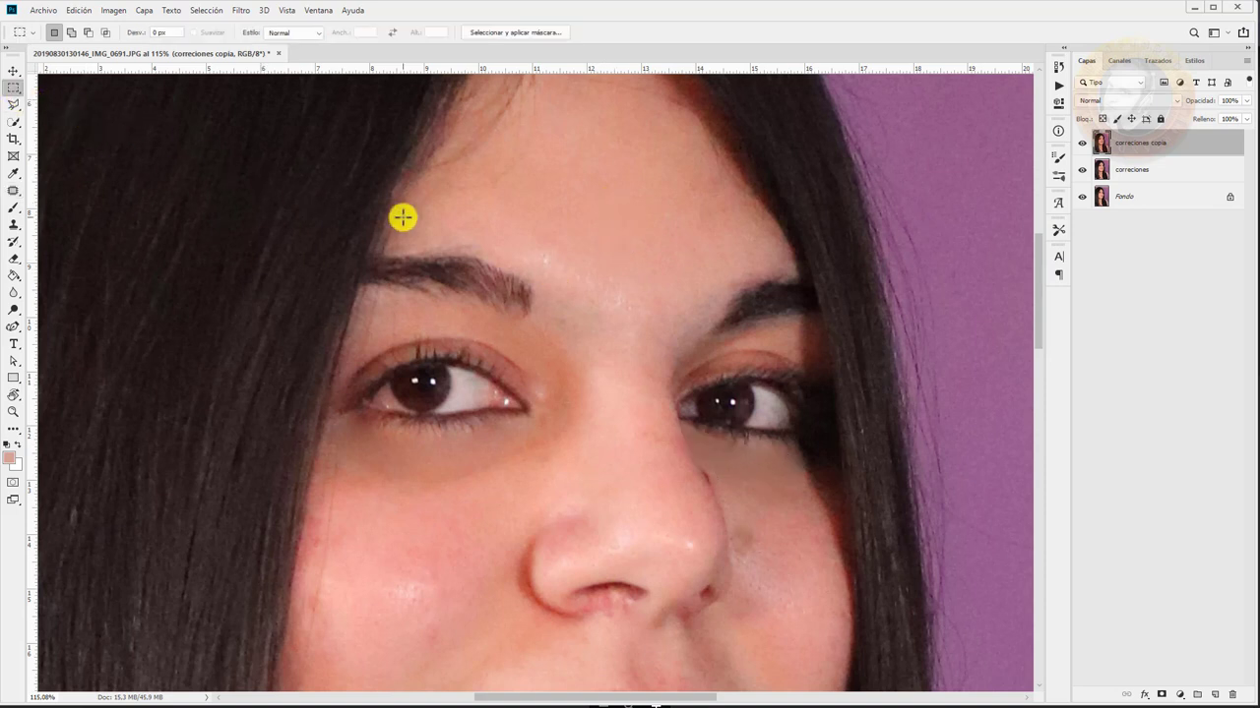
key("ctrl+d")
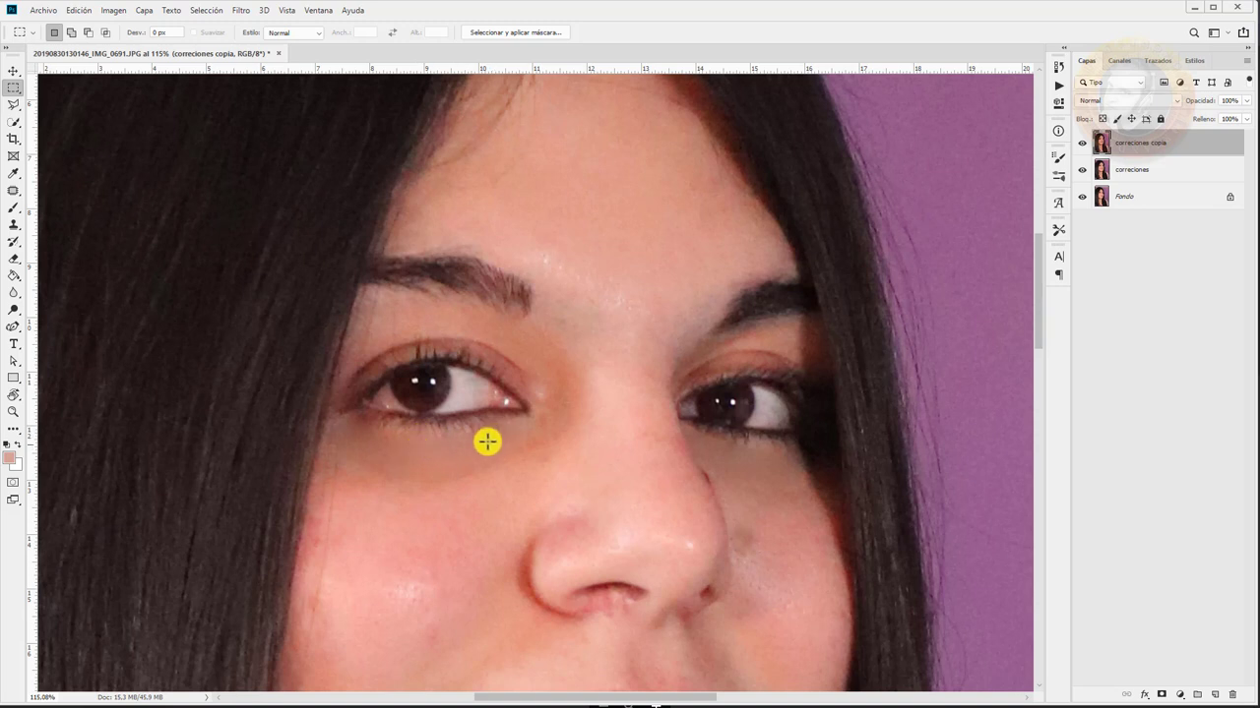
scroll(364, 457, "down", 2)
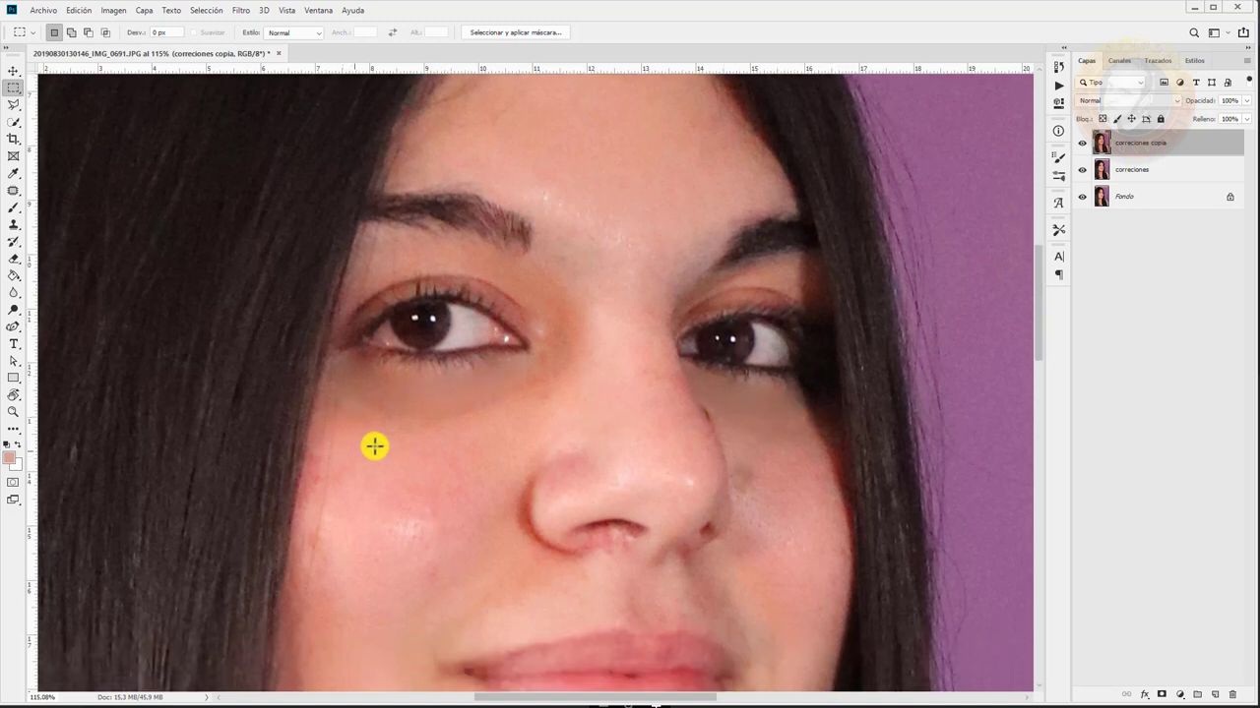
scroll(433, 394, "down", 1)
scroll(483, 367, "down", 1)
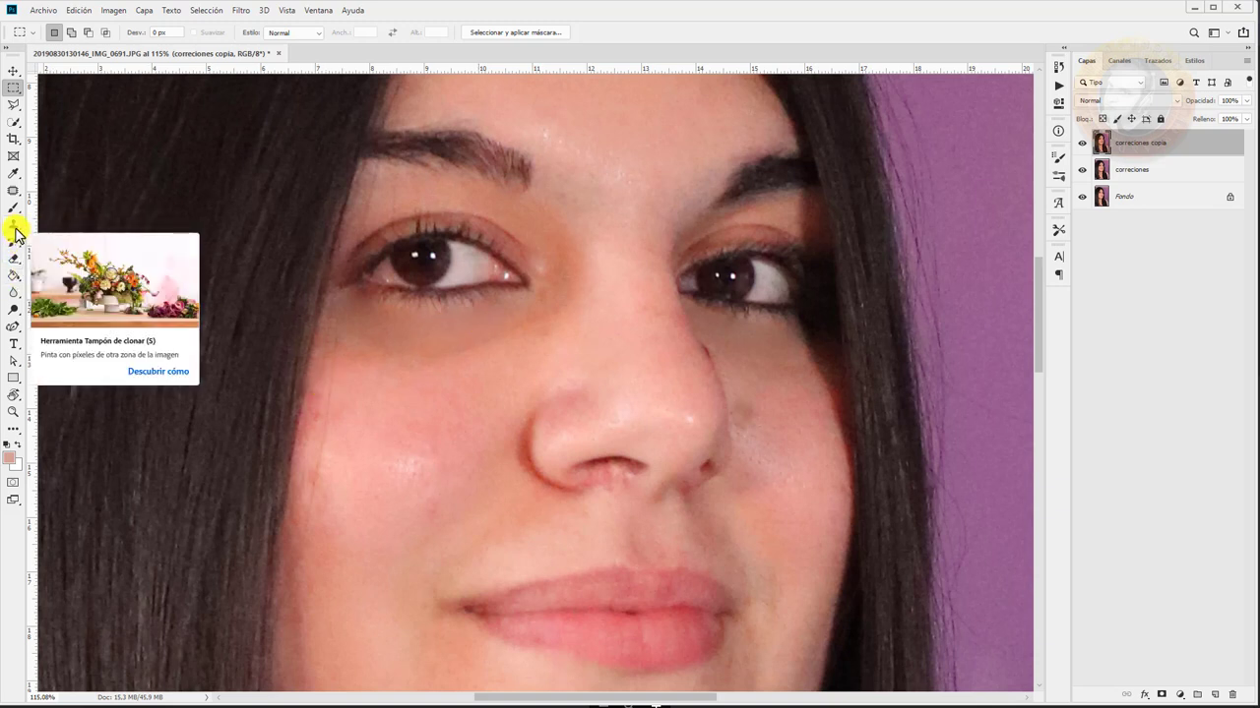
Set the Clone Stamp tool to Aclarar mode at 62% opacity
left_click(15, 229)
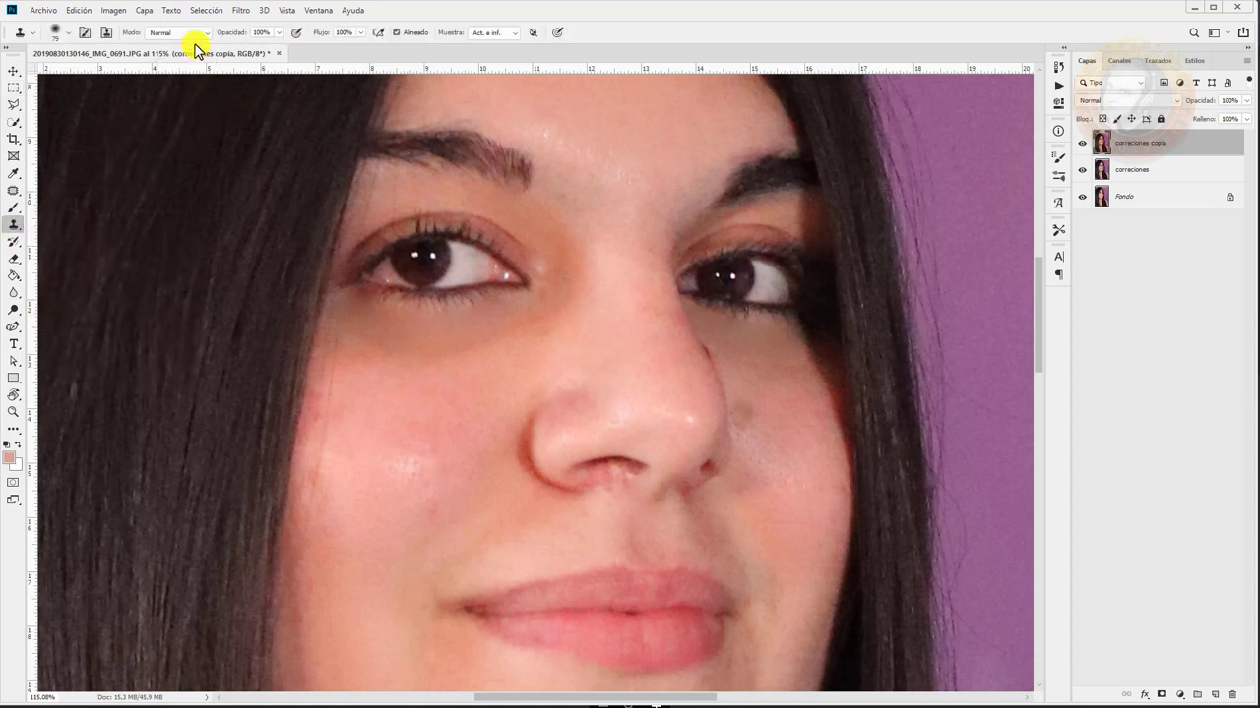
left_click(204, 35)
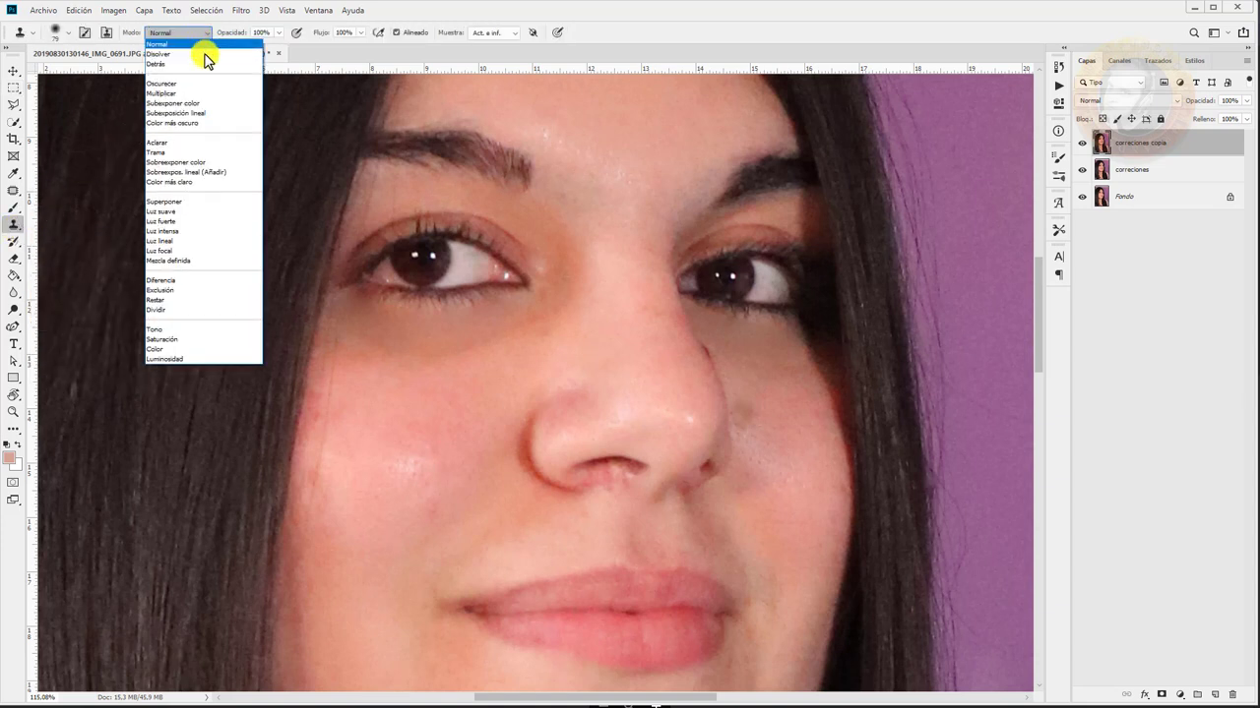
left_click(185, 142)
left_click(278, 36)
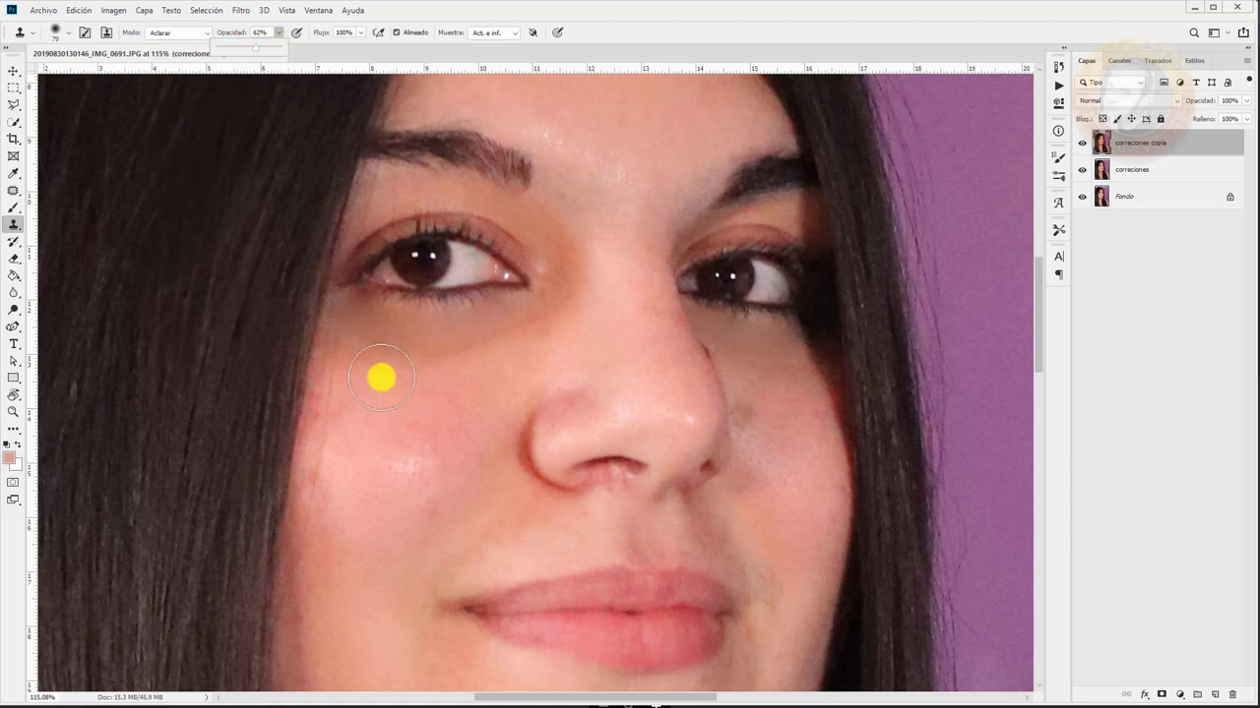
Sample clean cheek skin and paint out the shadow beside the nose with a 37 px brush
mouse_move(437, 382)
left_mouse_down()
mouse_move(472, 360)
mouse_move(442, 337)
mouse_move(481, 324)
mouse_move(463, 397)
mouse_move(469, 348)
mouse_move(521, 329)
mouse_move(442, 343)
mouse_move(438, 380)
mouse_move(374, 340)
mouse_move(407, 340)
mouse_move(348, 315)
mouse_move(580, 371)
mouse_move(434, 382)
mouse_move(515, 329)
mouse_move(560, 340)
mouse_move(549, 298)
mouse_move(915, 380)
mouse_move(810, 374)
mouse_move(793, 410)
mouse_move(798, 385)
mouse_move(758, 344)
mouse_move(779, 385)
mouse_move(767, 338)
mouse_move(722, 326)
mouse_move(789, 376)
mouse_move(773, 351)
left_mouse_up()
left_click(449, 379, "alt")
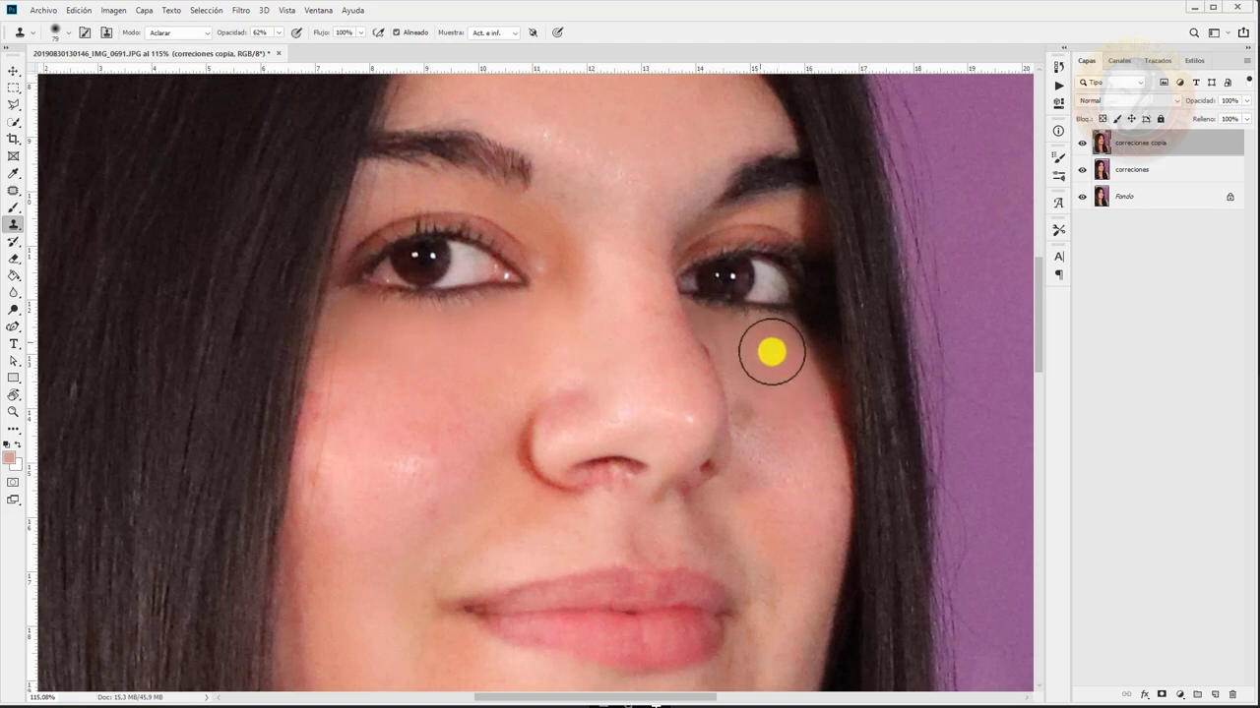
right_click(778, 354)
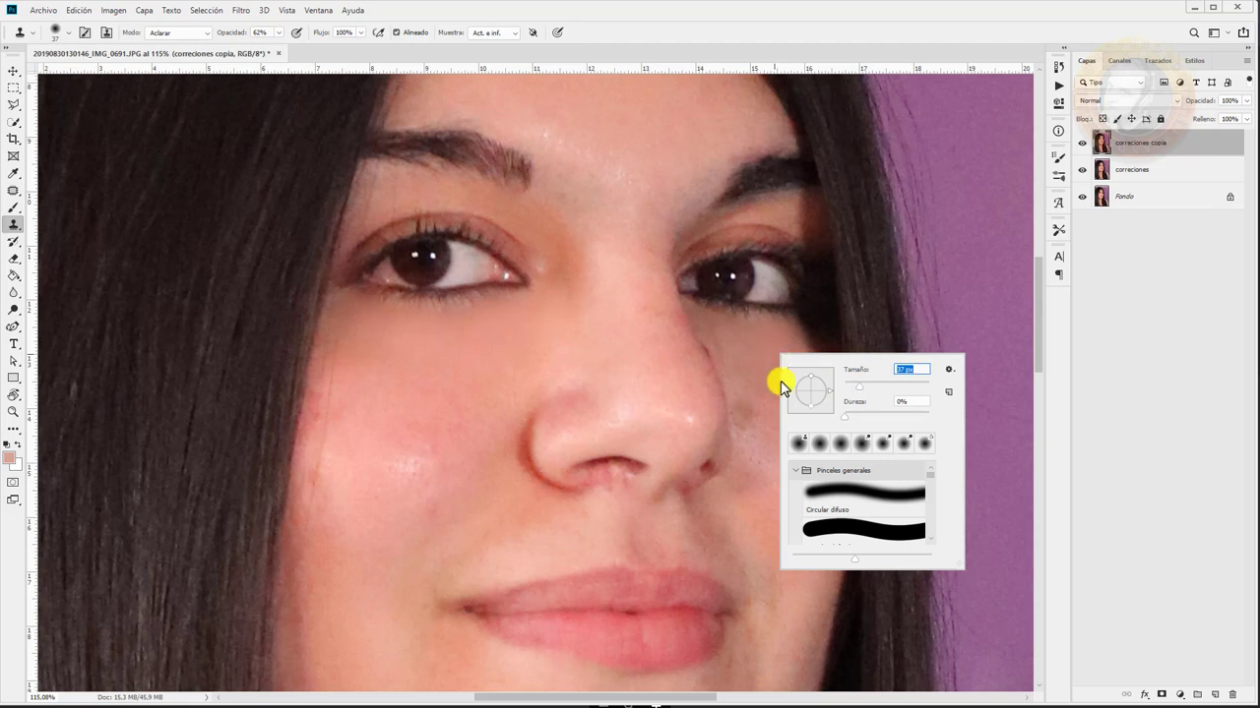
left_click(768, 388)
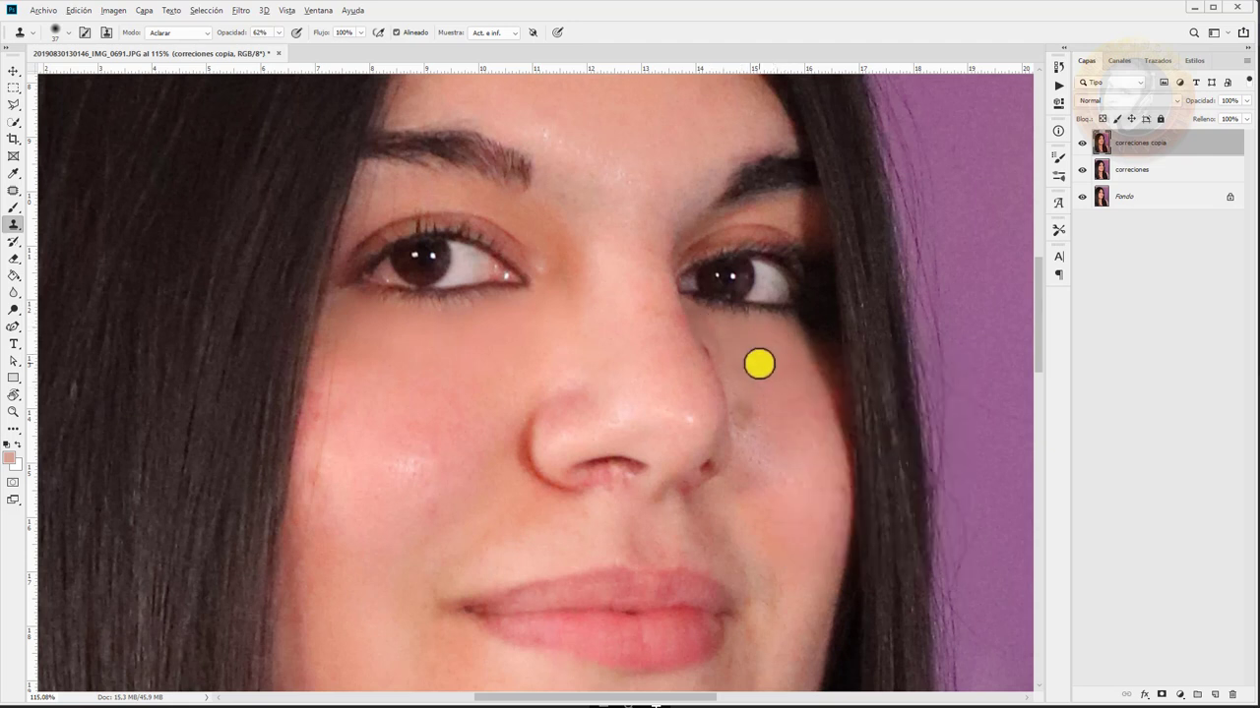
left_click_drag(693, 315, 745, 344)
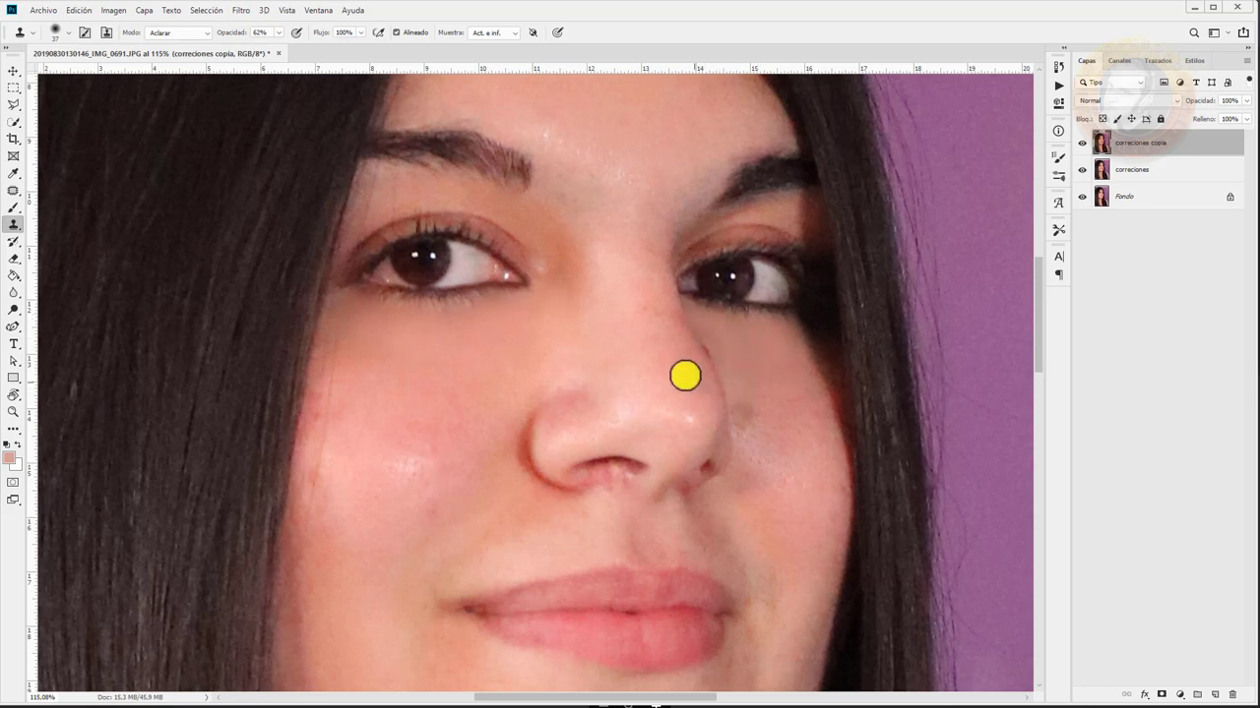
Clone away the dark spot near the eyes on the corrections copy layer
scroll(641, 335, "right", 2)
scroll(630, 313, "down", 4)
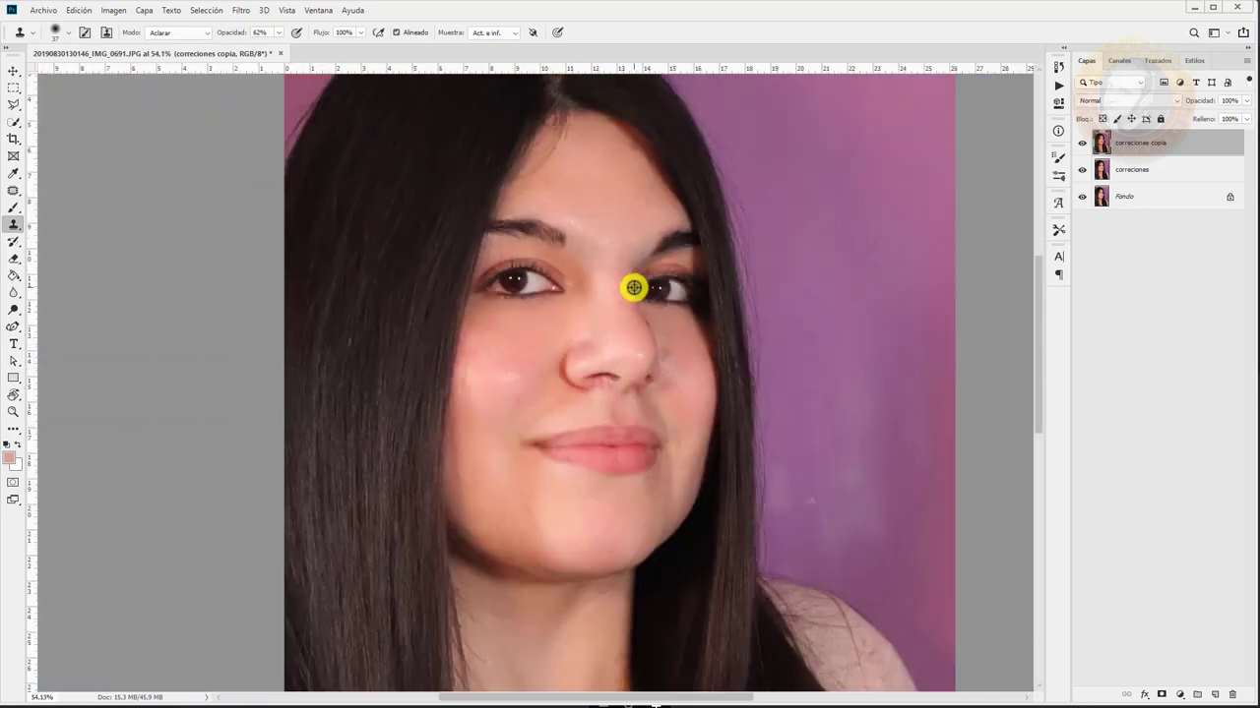
scroll(633, 285, "down", 1)
scroll(647, 281, "down", 1)
scroll(693, 300, "up", 3)
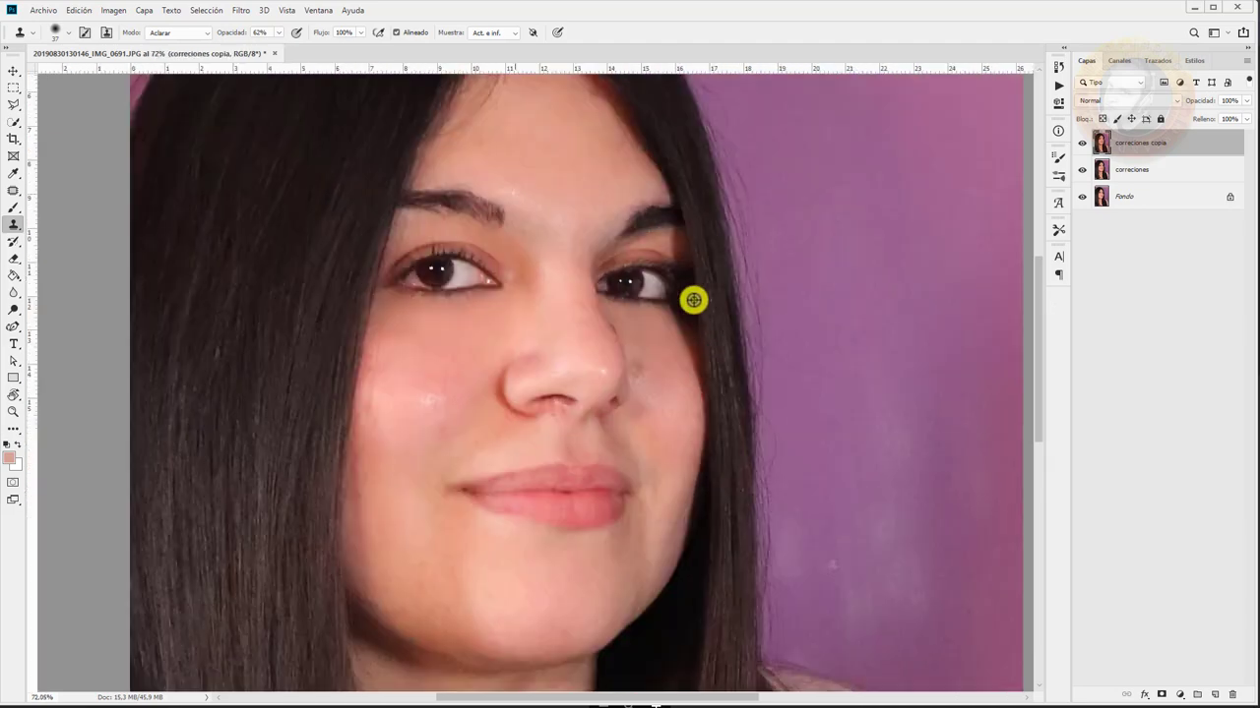
scroll(691, 298, "up", 2)
left_click(527, 330)
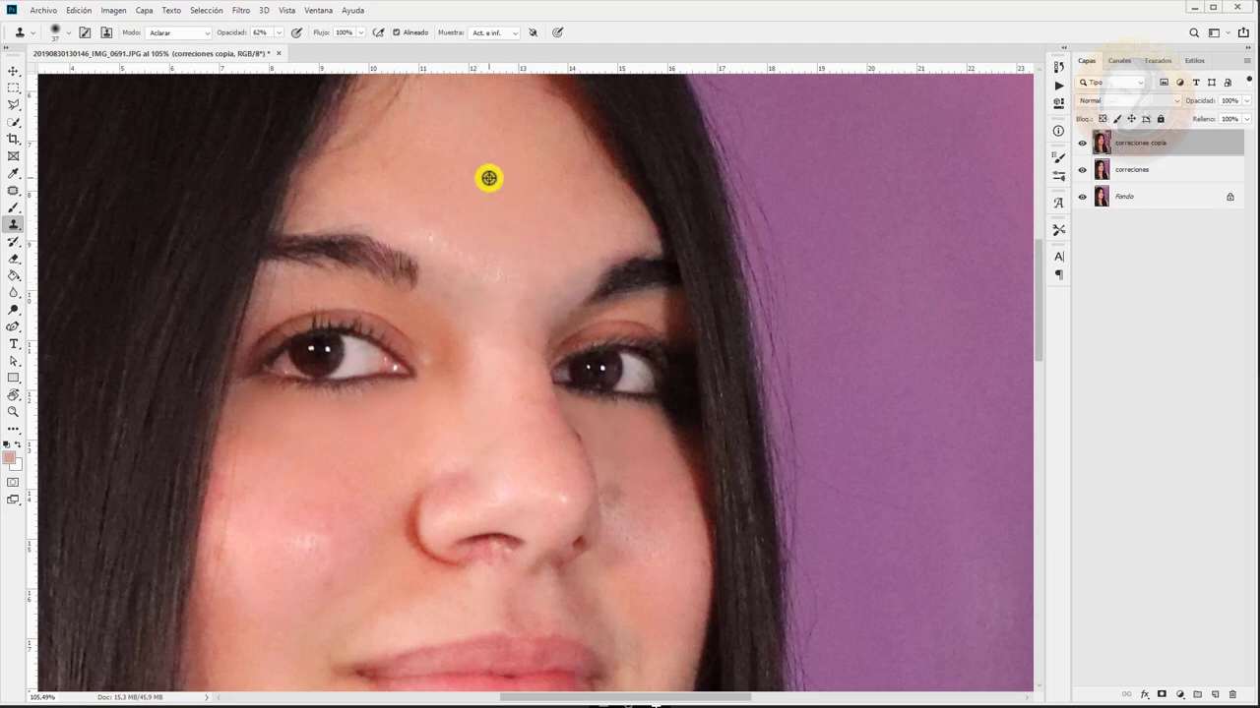
With a 71 px clone brush, even out the forehead and inner-brow skin
right_click(489, 178)
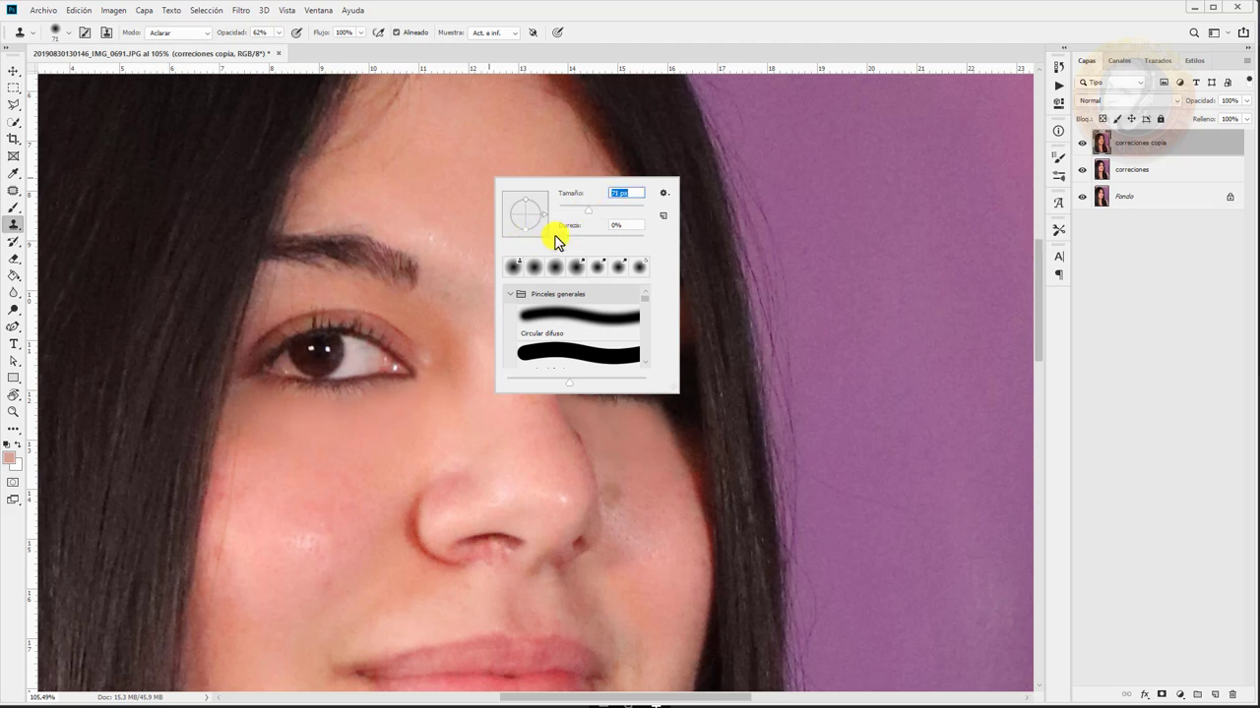
left_click(445, 266)
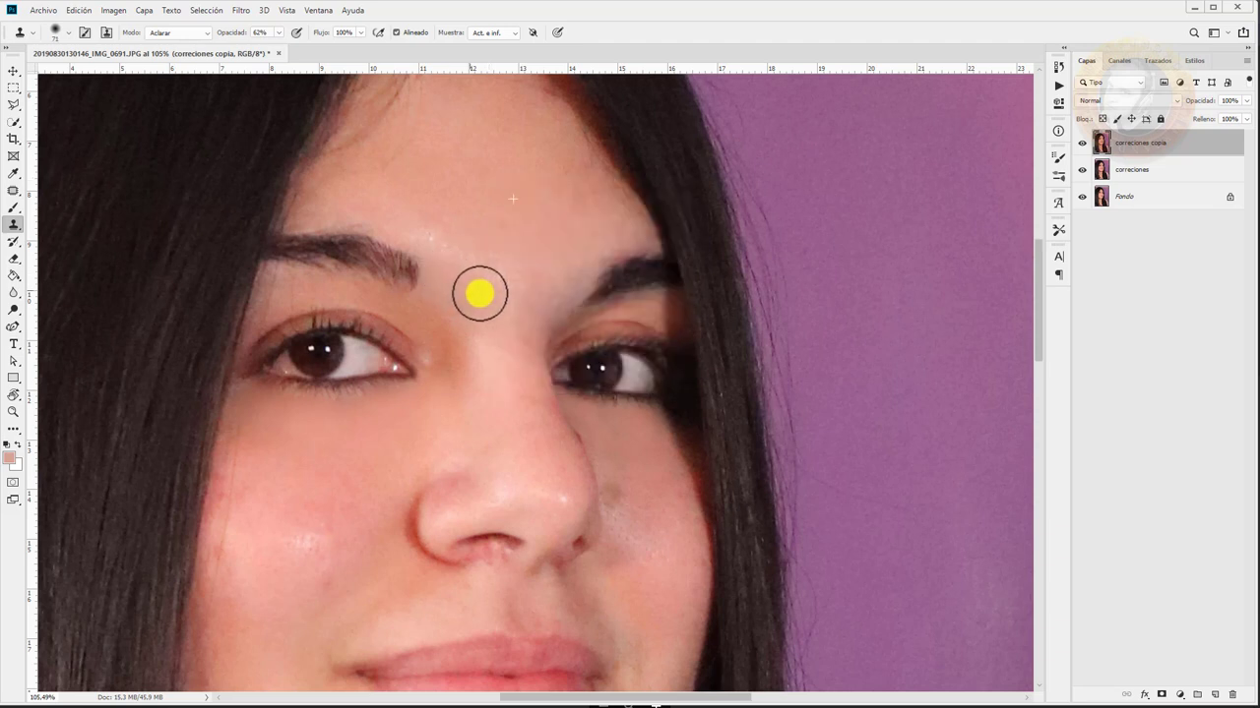
mouse_move(485, 257)
left_mouse_down()
mouse_move(483, 191)
mouse_move(541, 209)
left_mouse_up()
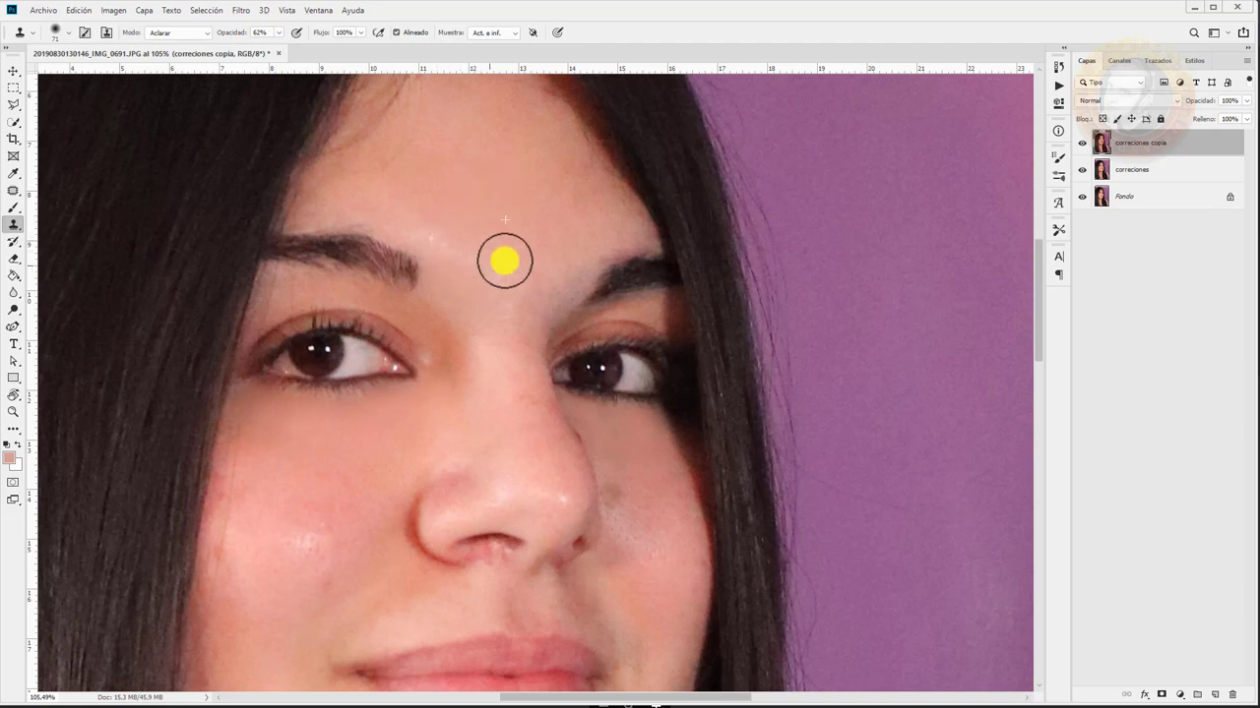
left_click(541, 210, "alt")
mouse_move(541, 286)
left_mouse_down()
mouse_move(581, 276)
mouse_move(565, 262)
left_mouse_up()
left_click(517, 171, "alt")
left_click_drag(459, 227, 410, 214)
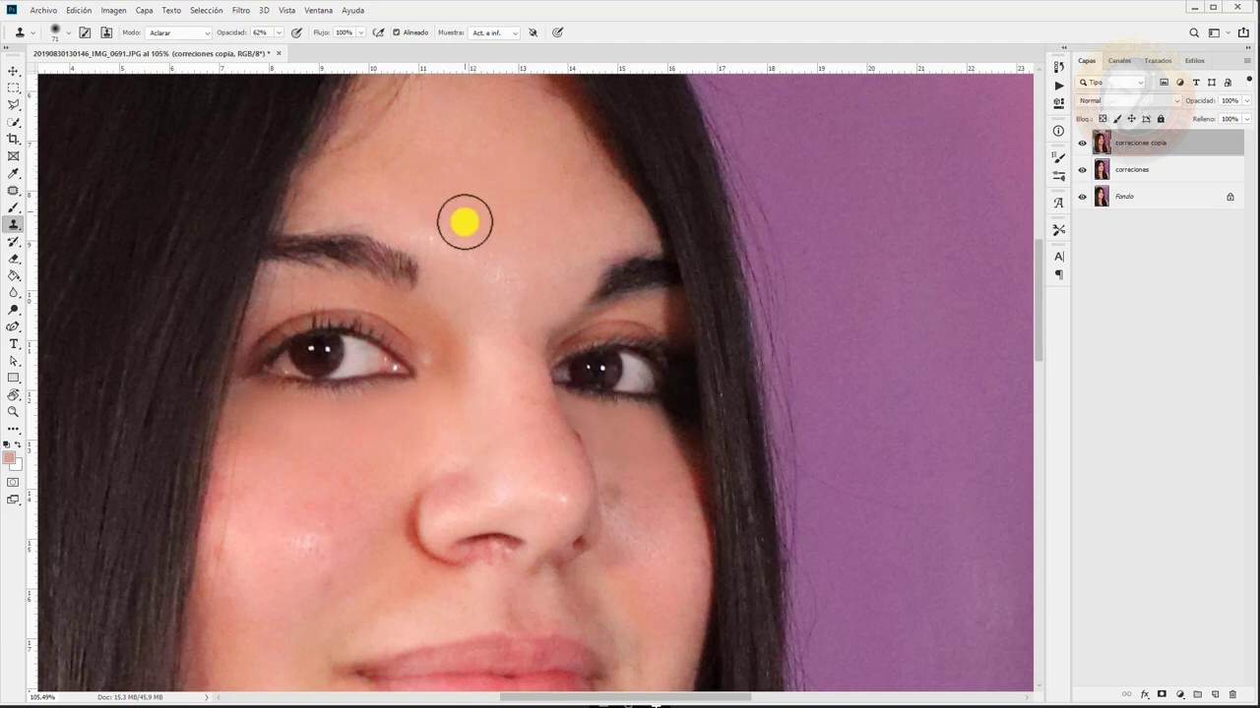
Smooth the upper forehead by cloning skin sampled from higher on the forehead
right_click(454, 164)
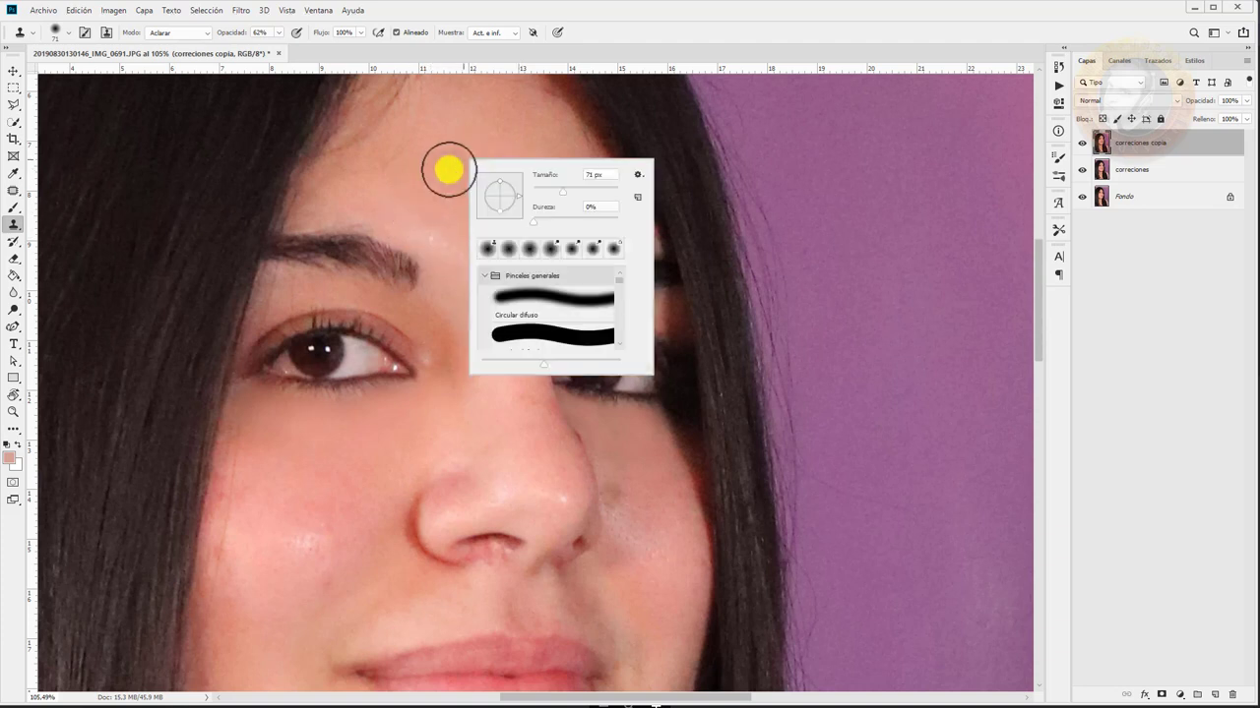
left_click(455, 167)
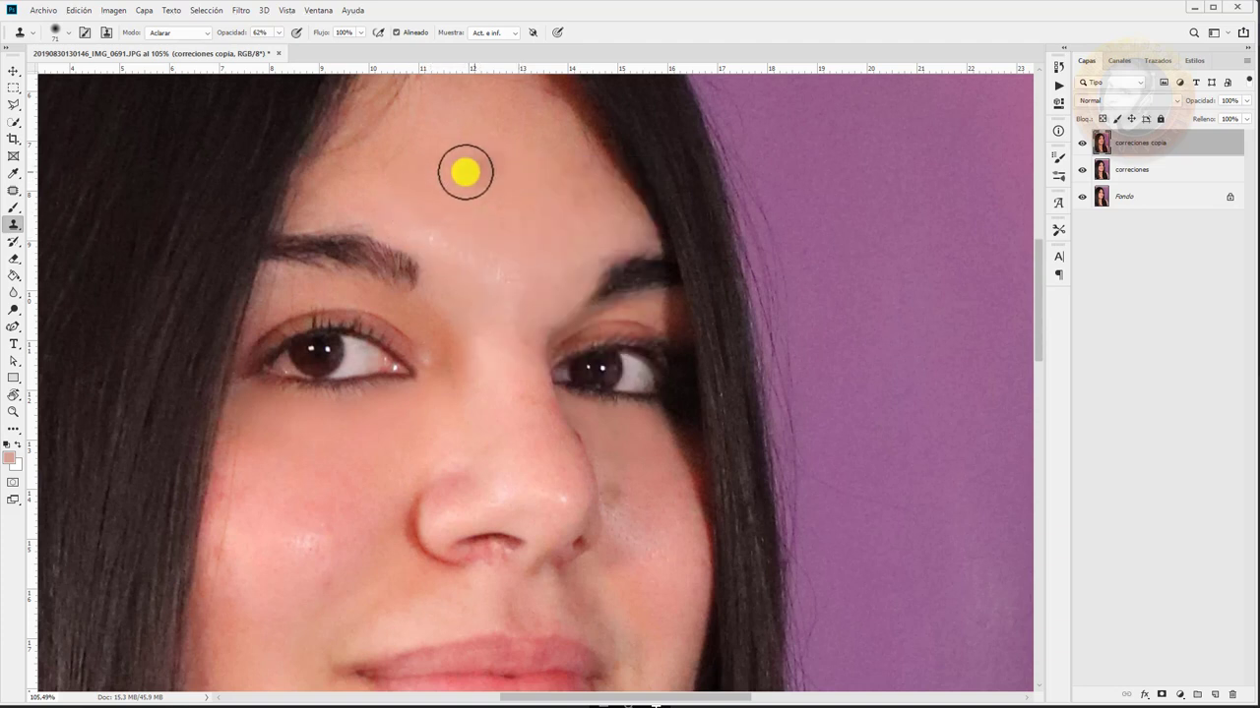
left_click(556, 94)
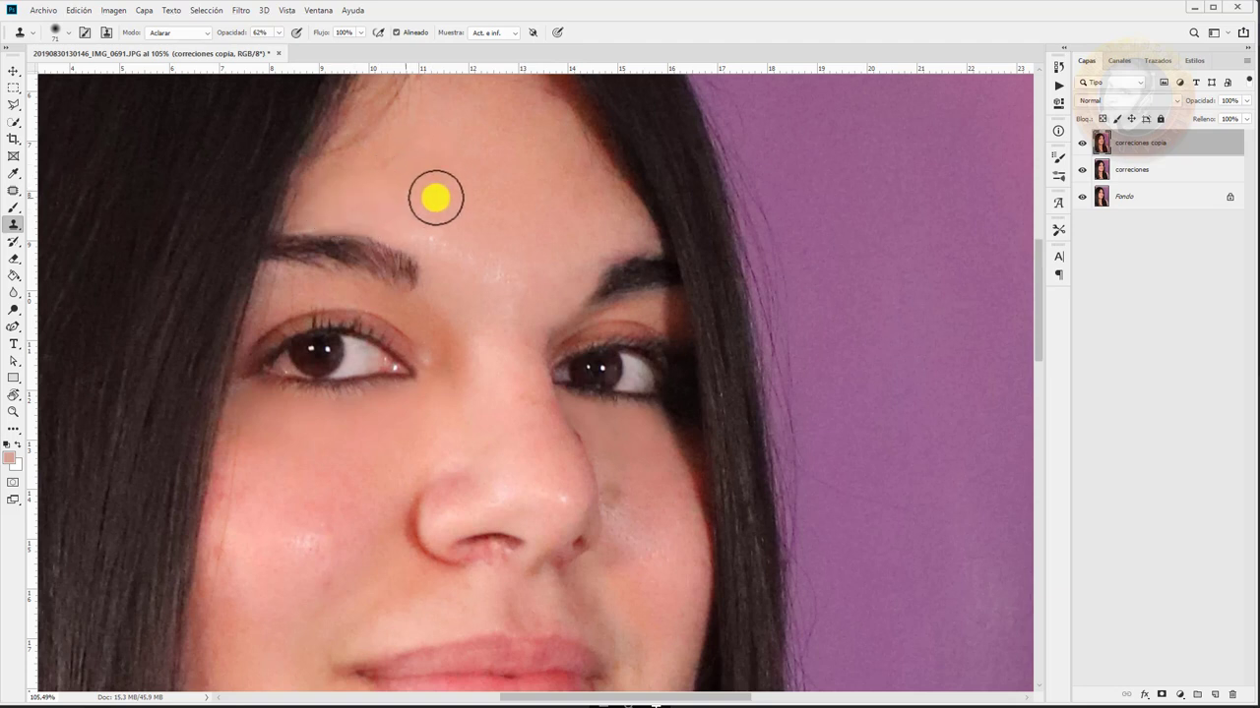
left_click_drag(572, 196, 618, 211)
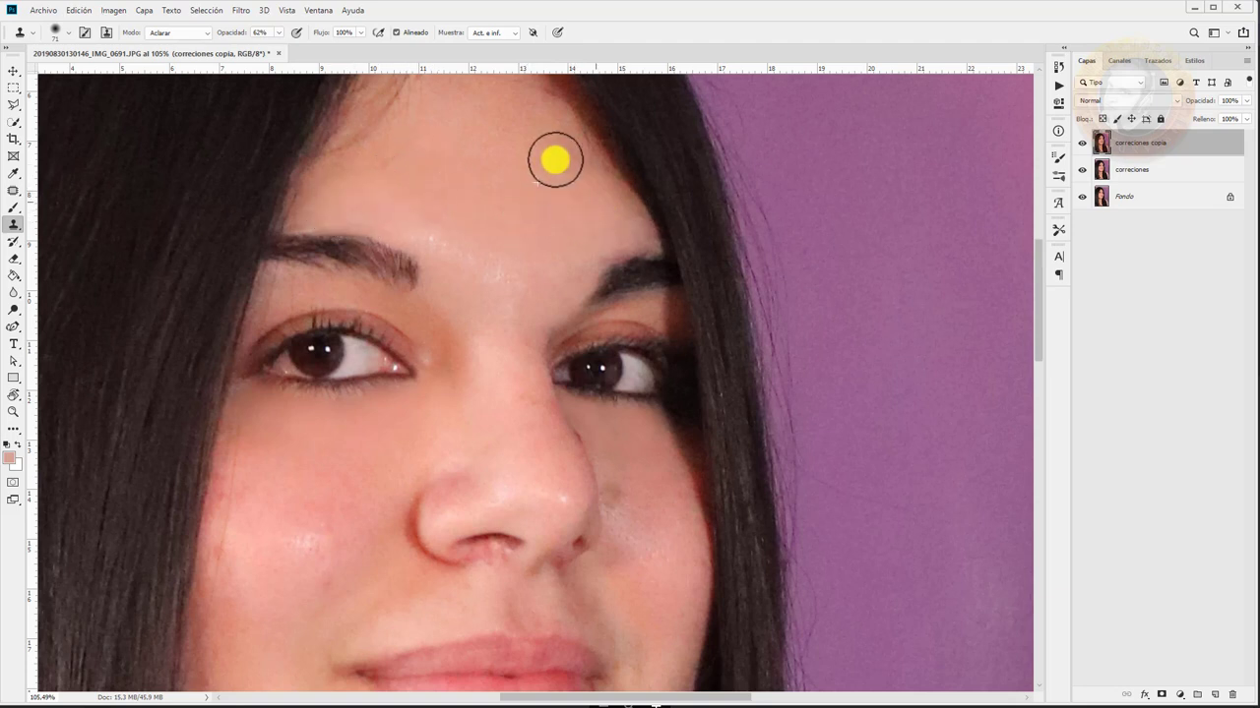
scroll(522, 256, "up", 3)
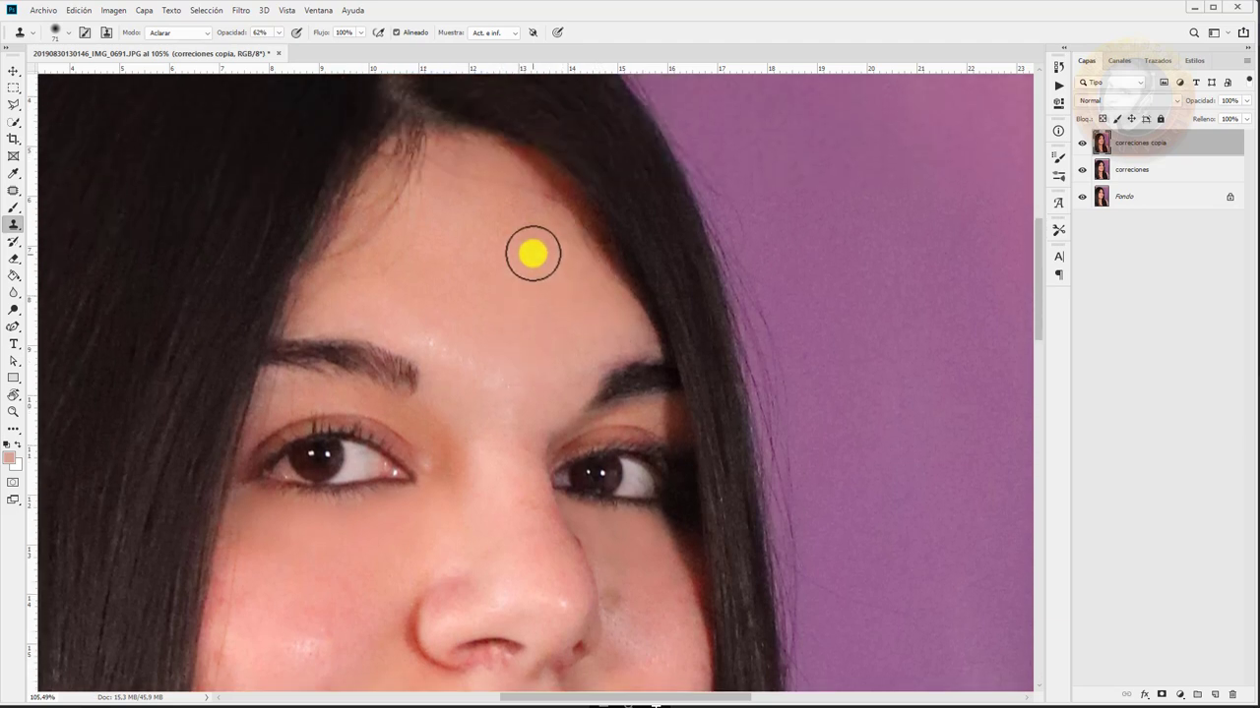
scroll(528, 289, "down", 2)
scroll(357, 148, "down", 1)
scroll(535, 289, "down", 1)
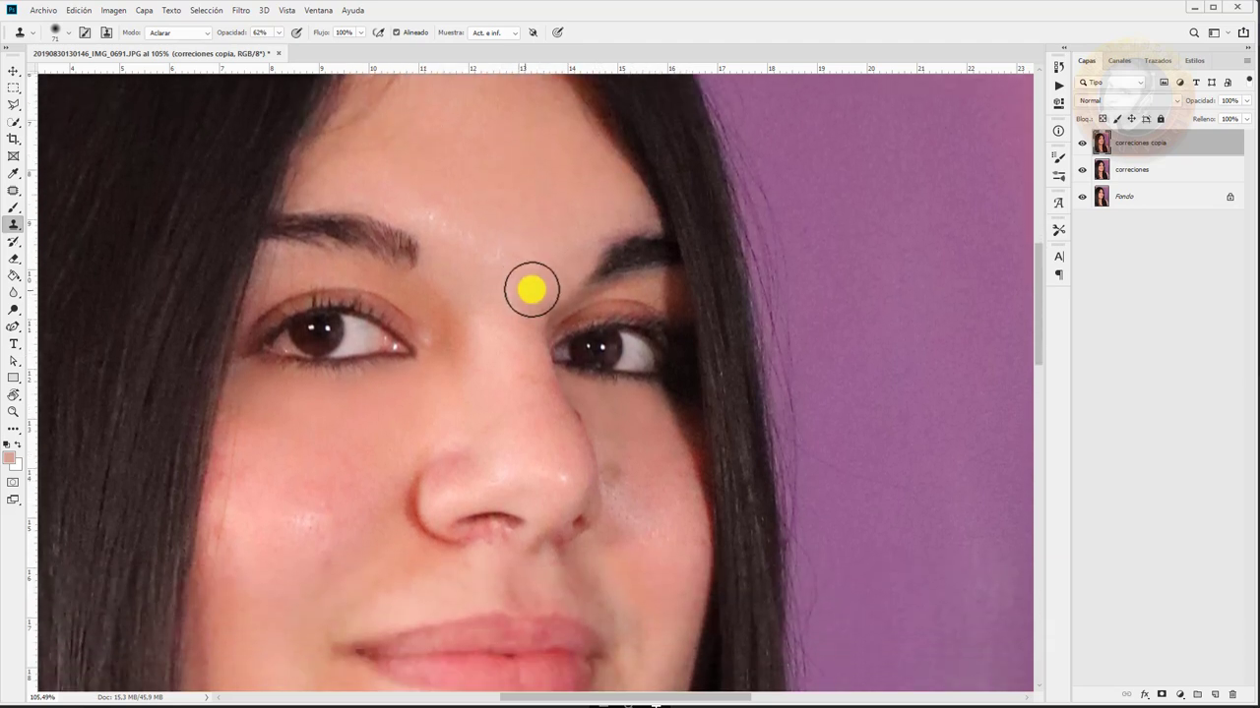
Shrink the brush to 24 px and even out skin between the eyes and under the left eyebrow
right_click(675, 321)
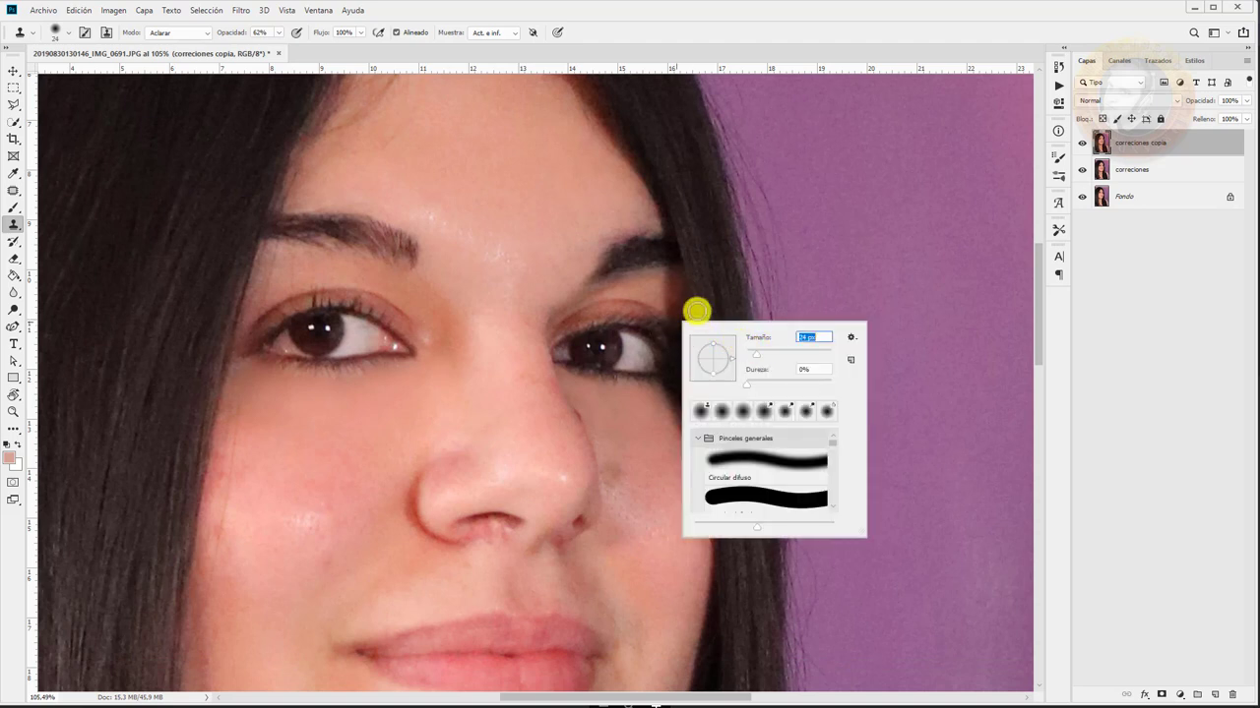
left_click_drag(758, 356, 651, 291)
left_click(654, 282)
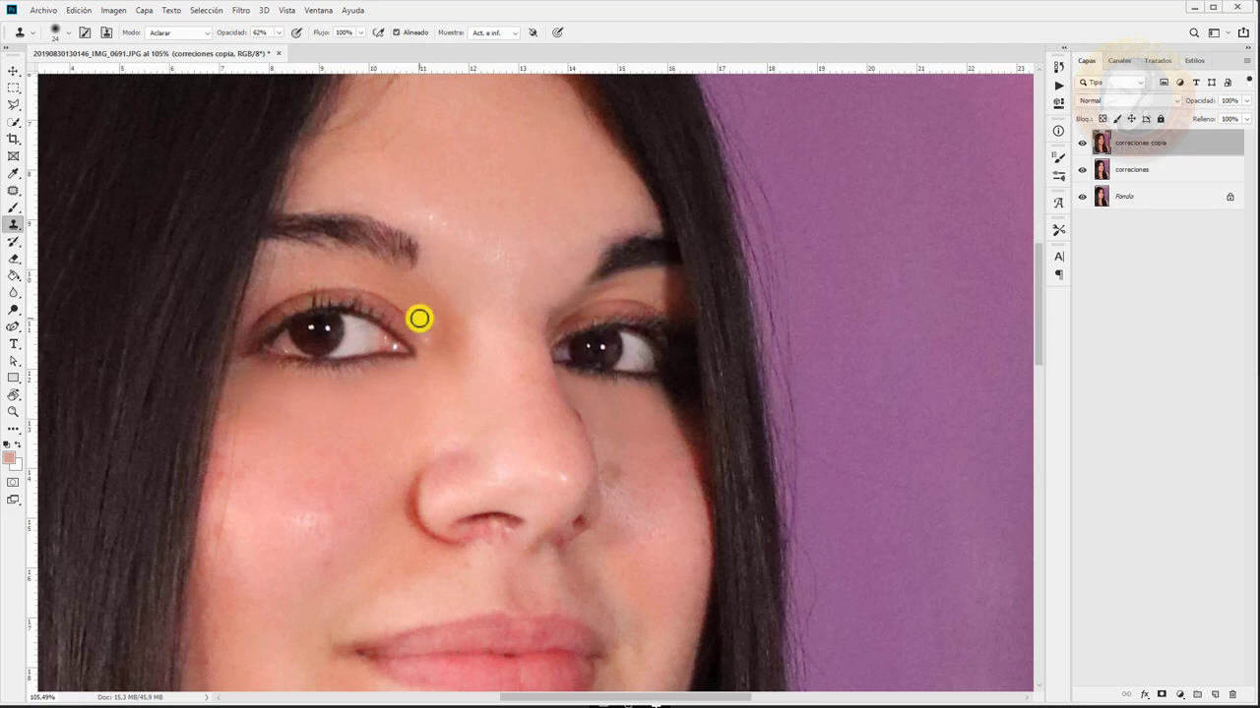
left_click_drag(420, 317, 514, 370)
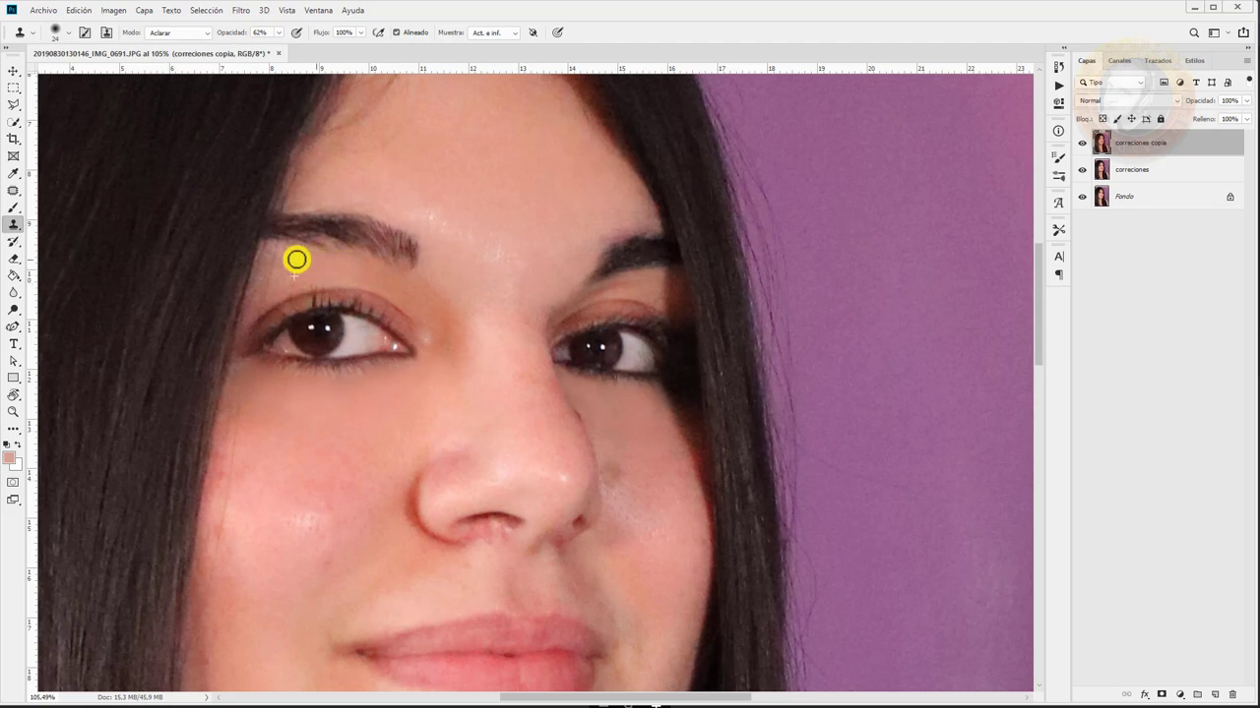
mouse_move(296, 259)
left_mouse_down()
mouse_move(318, 256)
mouse_move(300, 255)
mouse_move(430, 346)
left_mouse_up()
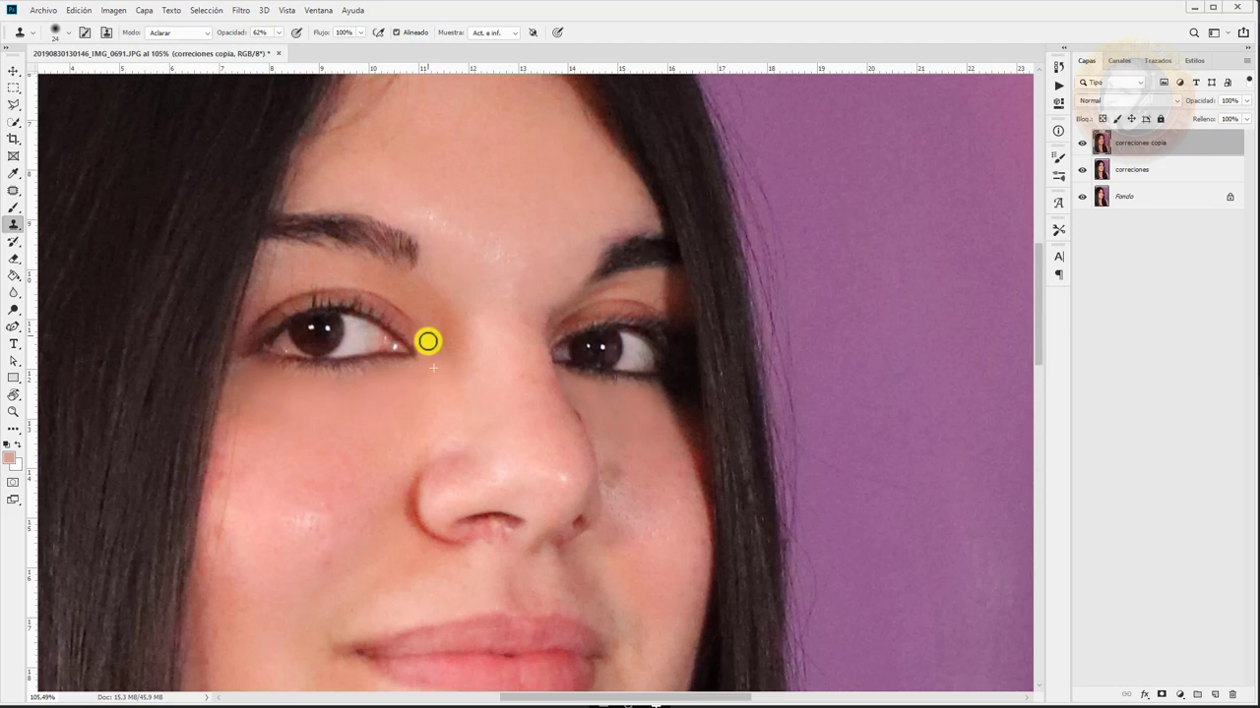
Set the clone brush to 32 px and zoom out to about 60% to review the face
scroll(418, 374, "down", 1)
scroll(433, 370, "down", 1)
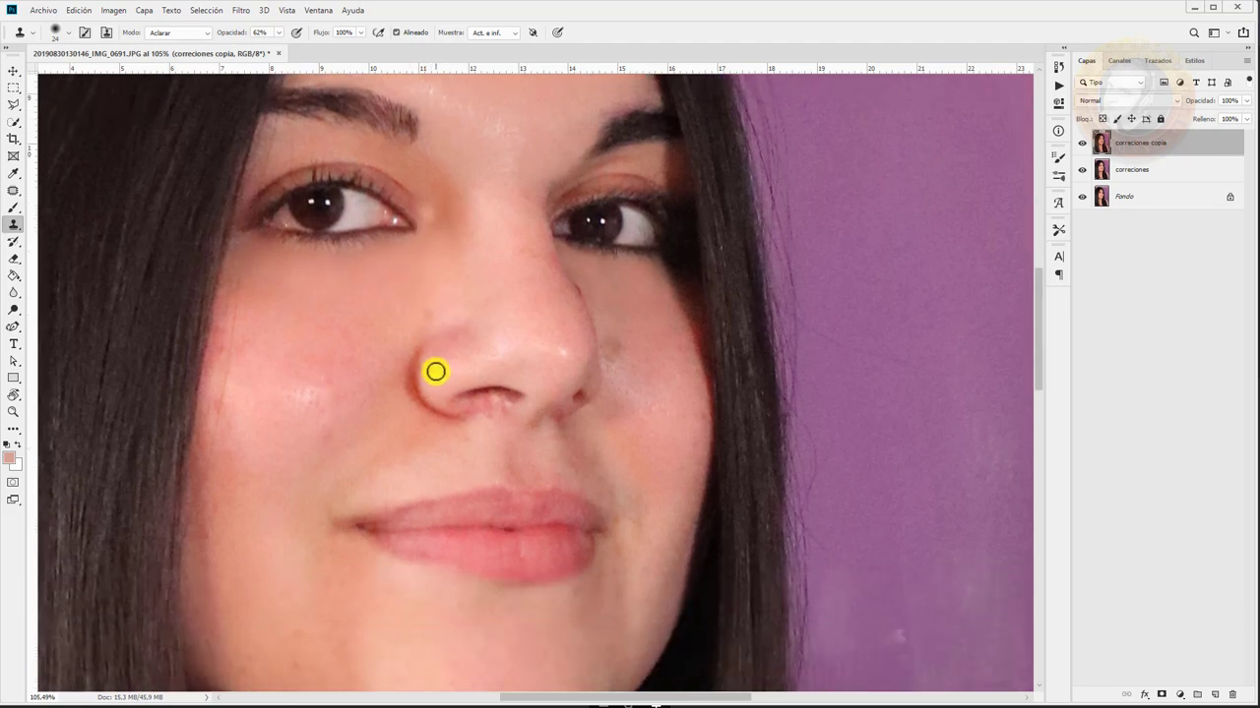
scroll(439, 364, "down", 1)
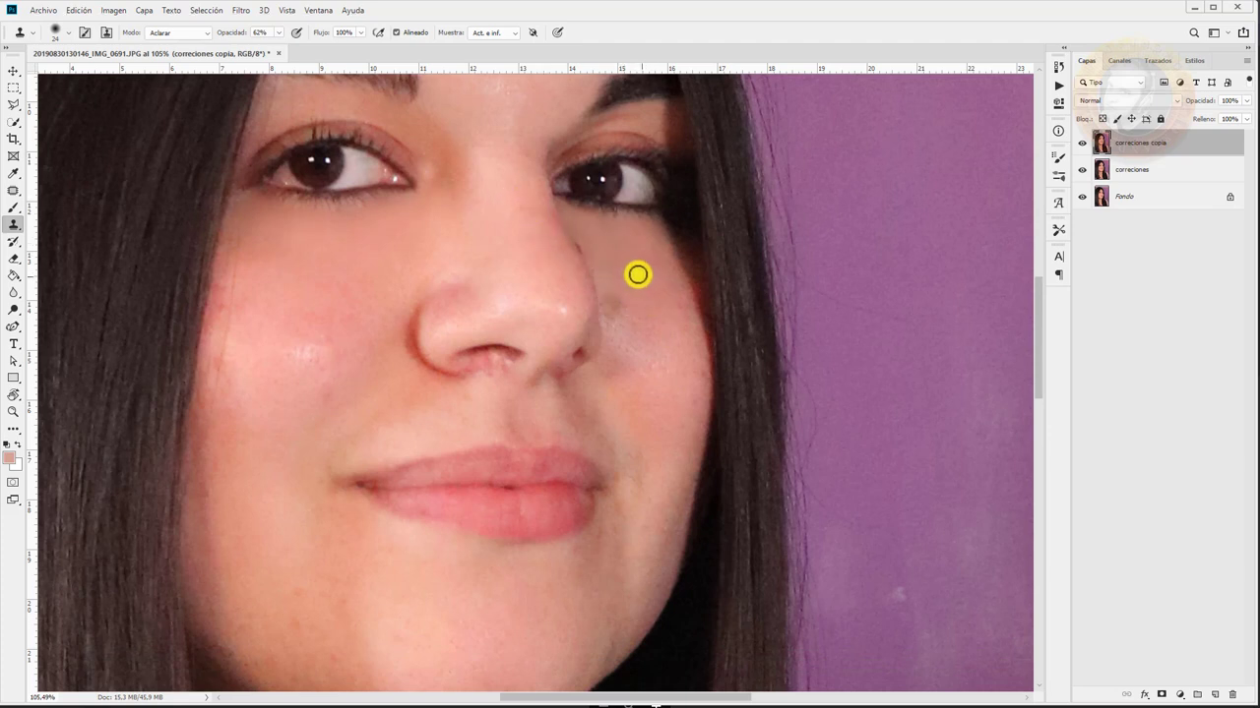
right_click(668, 317)
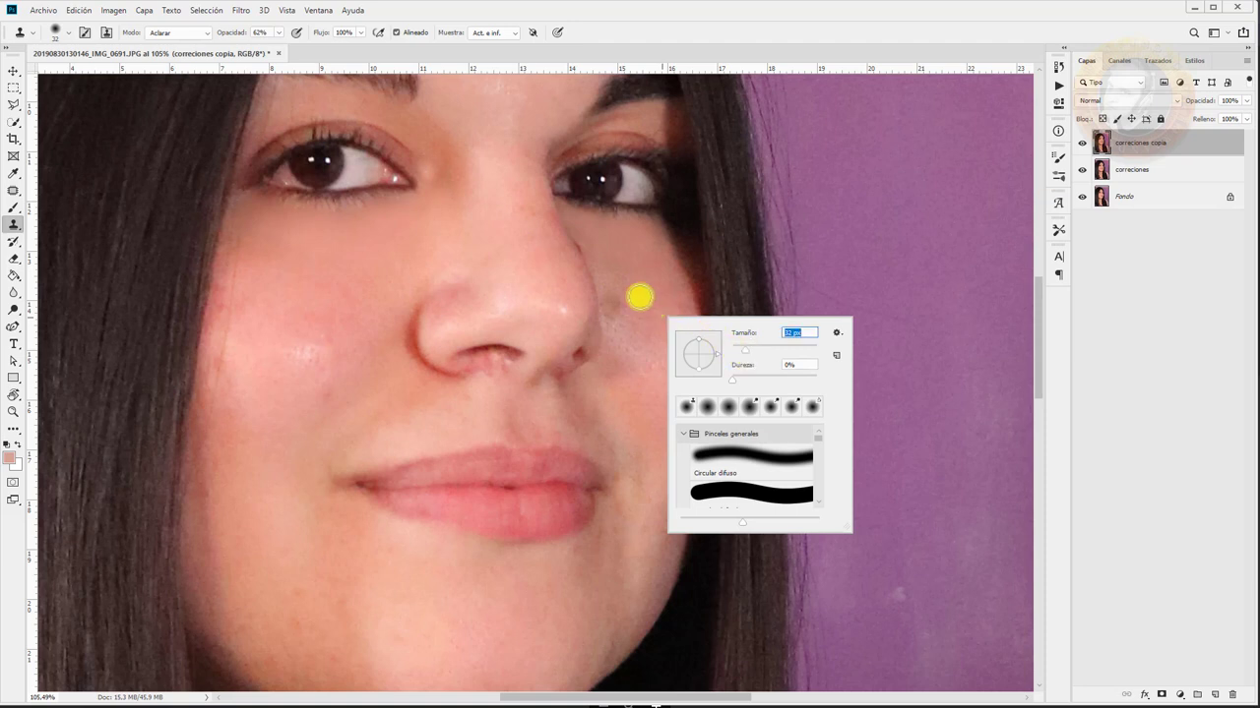
key("Return")
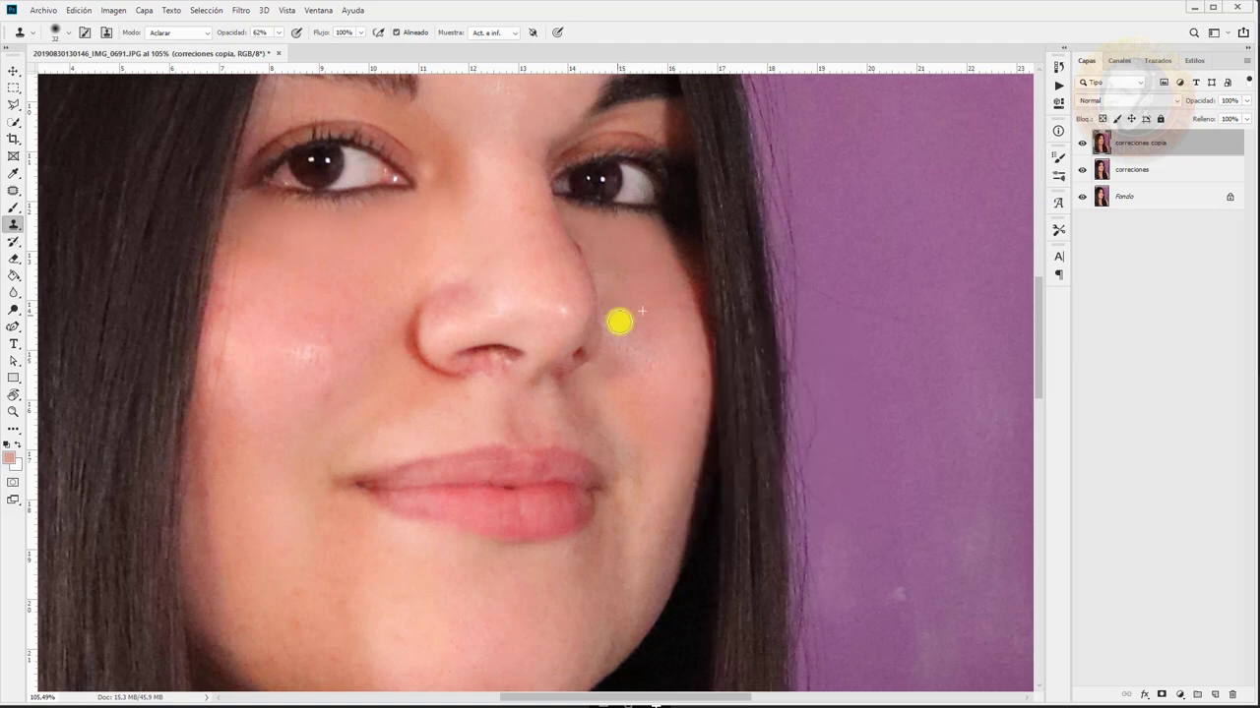
scroll(601, 438, "down", 2)
scroll(621, 423, "down", 2)
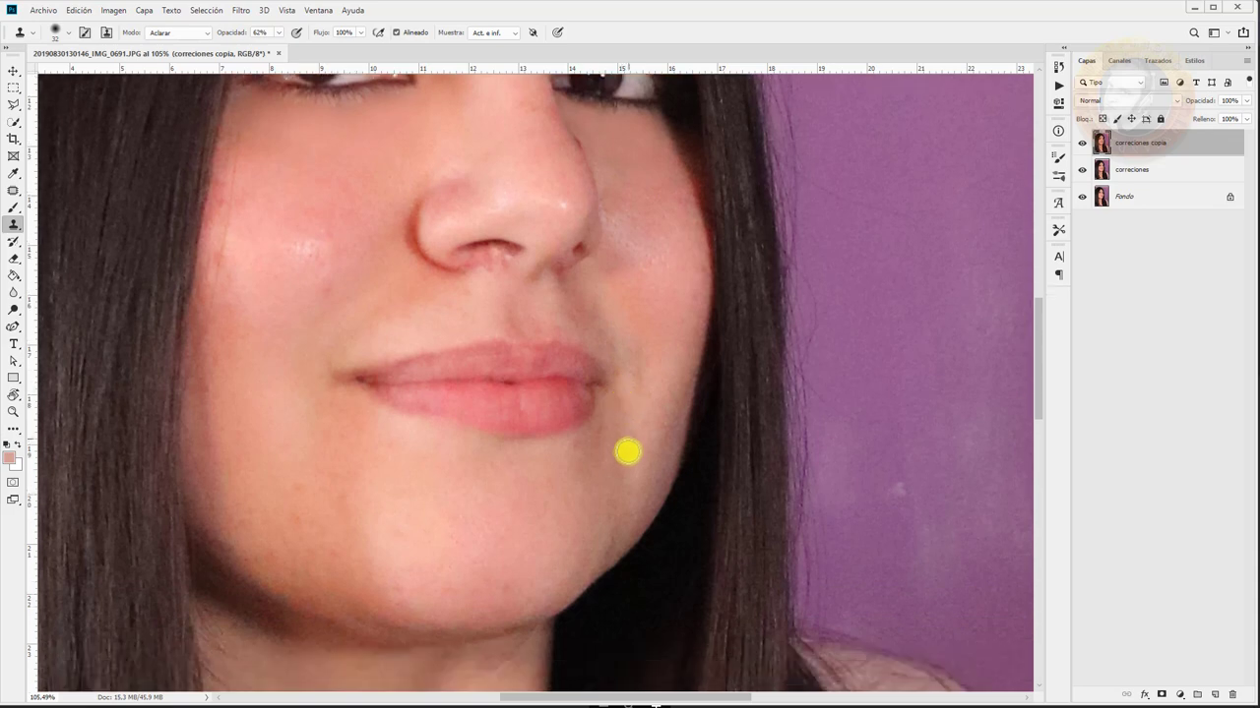
scroll(341, 544, "up", 1)
scroll(350, 535, "down", 1)
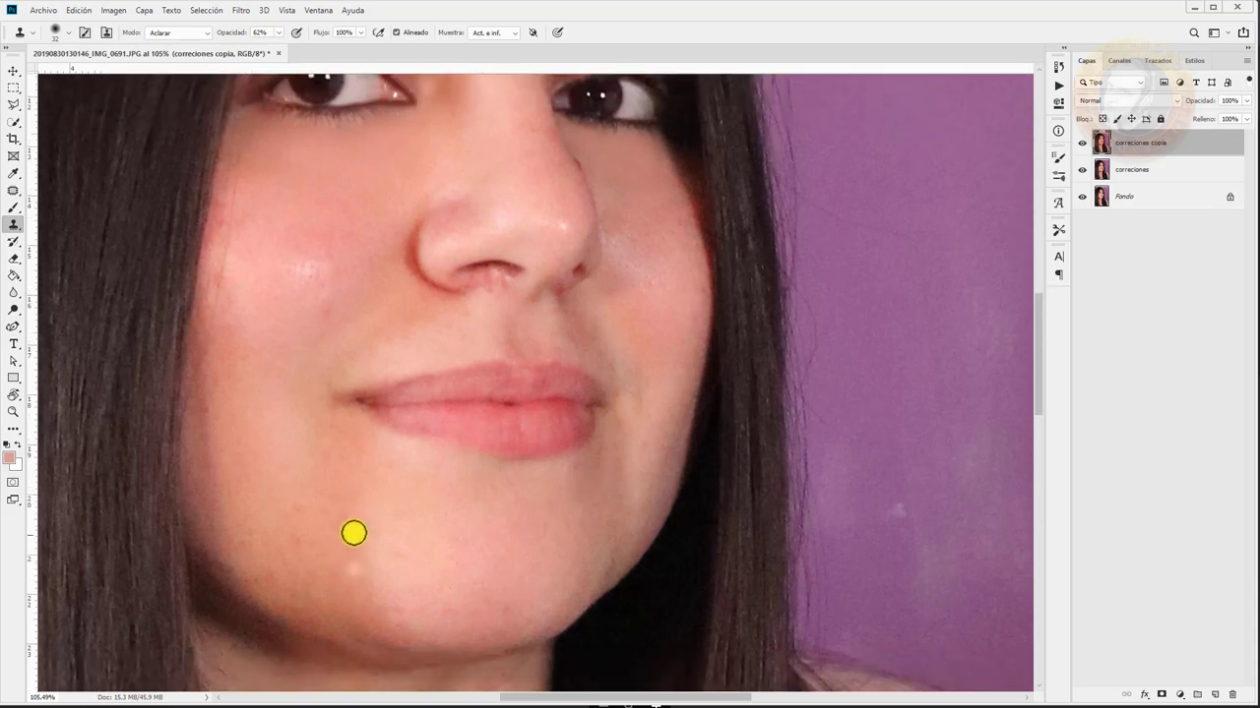
scroll(355, 529, "up", 2)
scroll(355, 527, "up", 1)
scroll(356, 529, "down", 2)
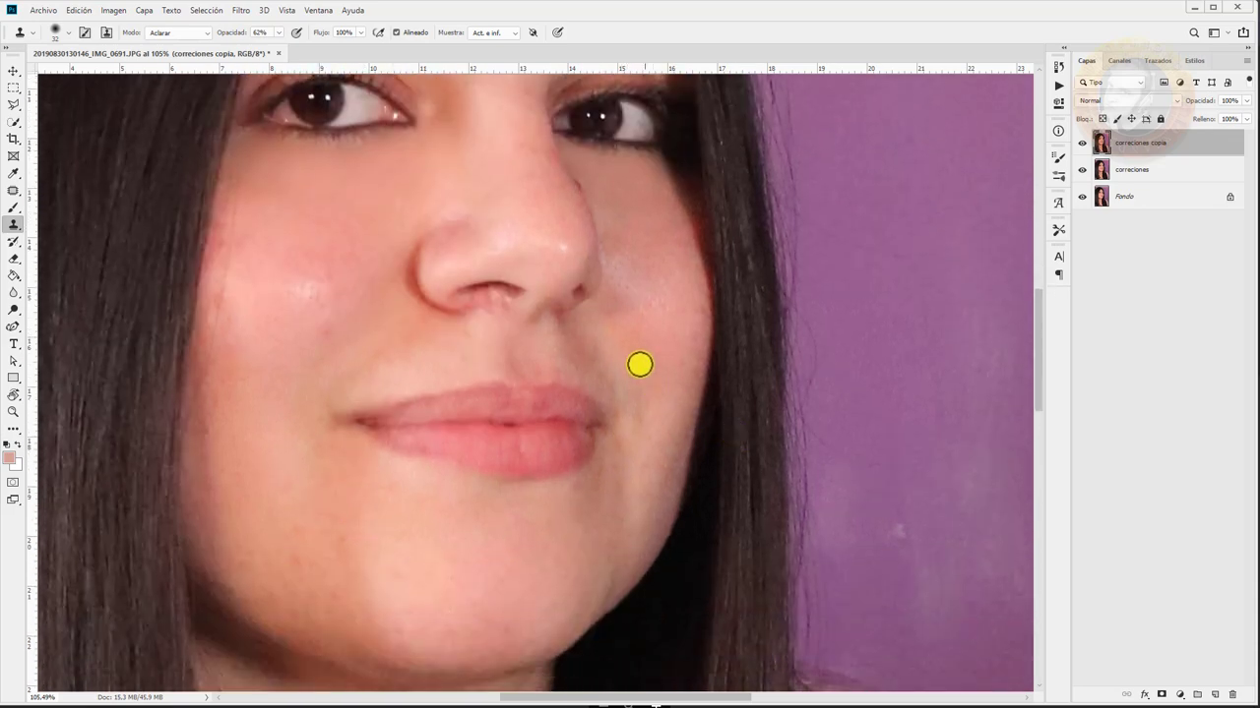
scroll(261, 492, "down", 1)
scroll(289, 458, "down", 1)
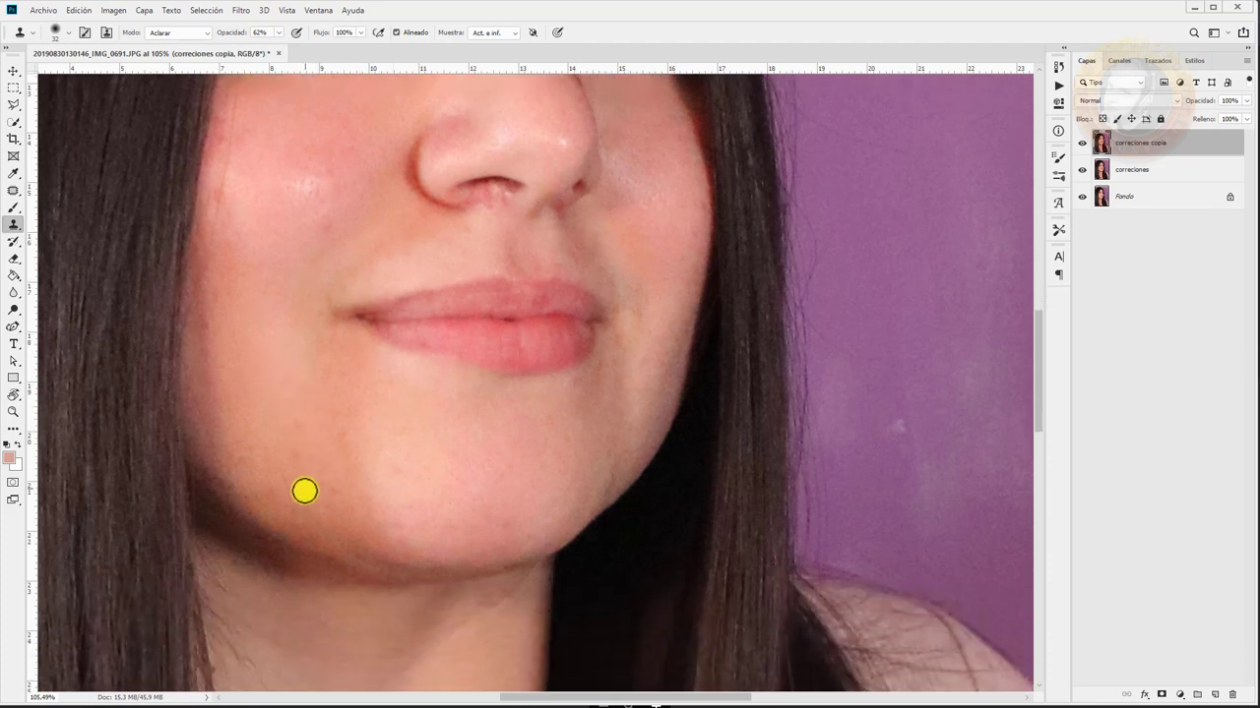
scroll(304, 492, "down", 1)
scroll(304, 494, "down", 1)
scroll(308, 488, "down", 2)
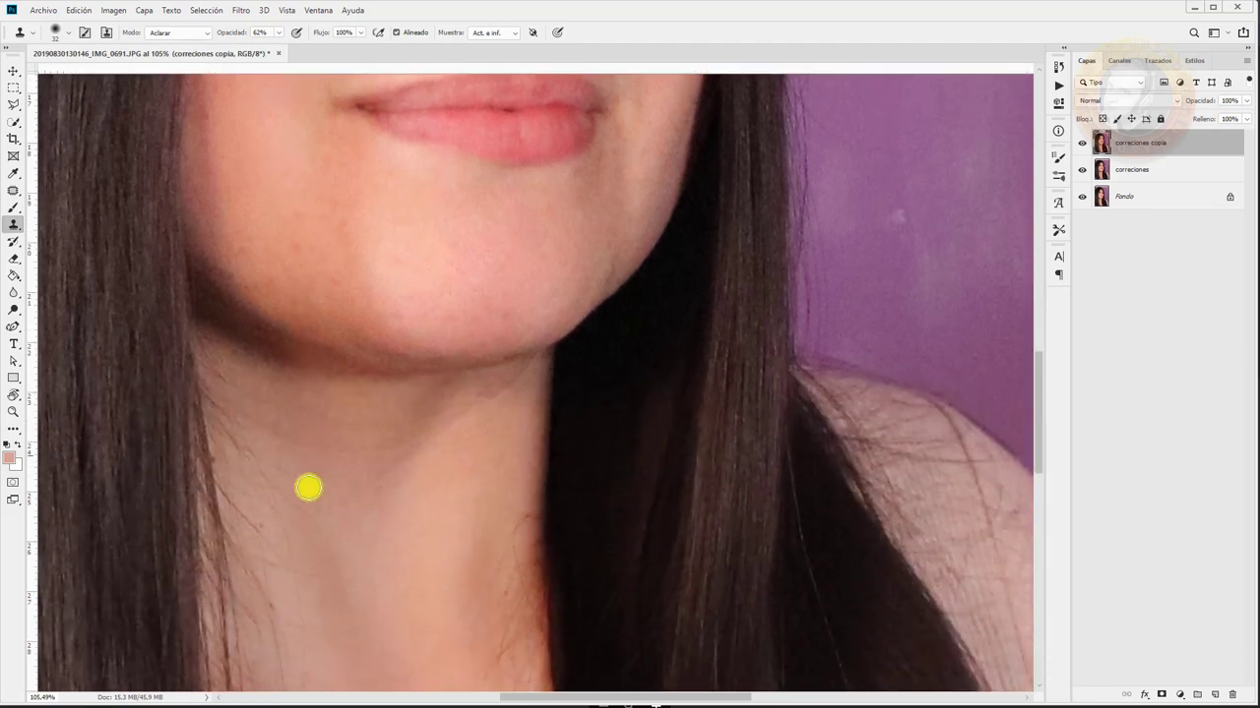
scroll(427, 186, "down", 1)
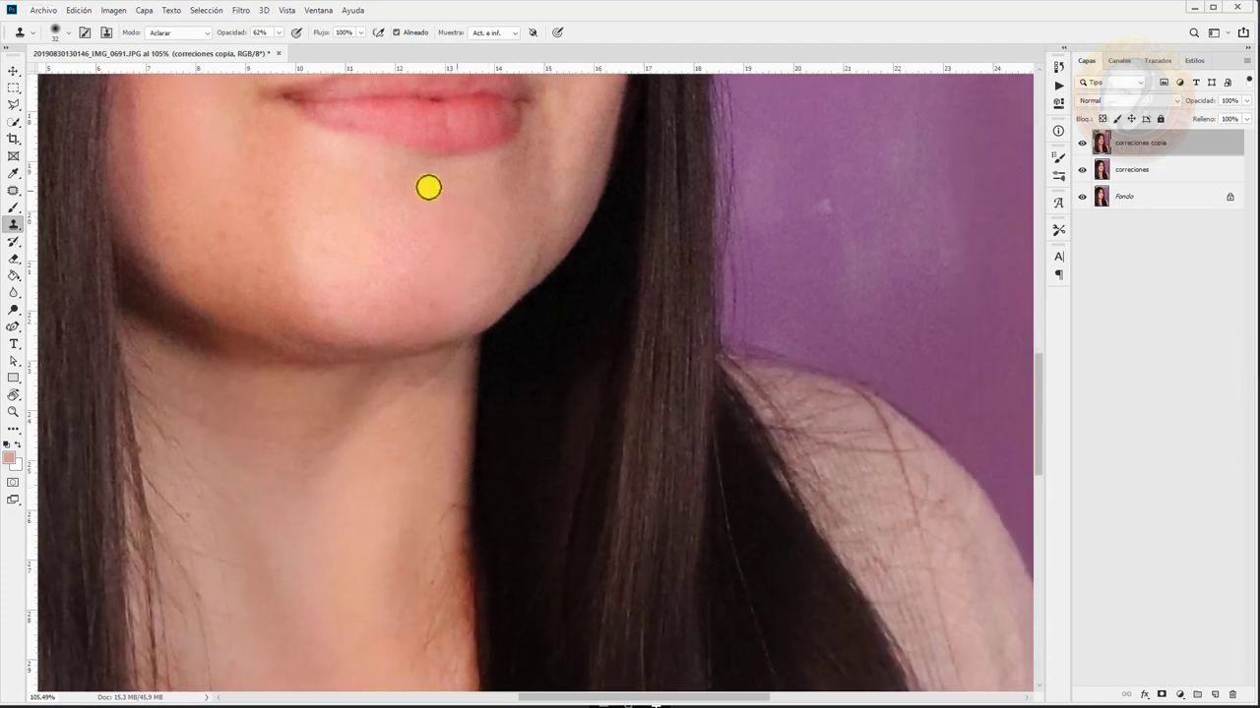
scroll(413, 188, "down", 1)
scroll(413, 188, "down", 1)
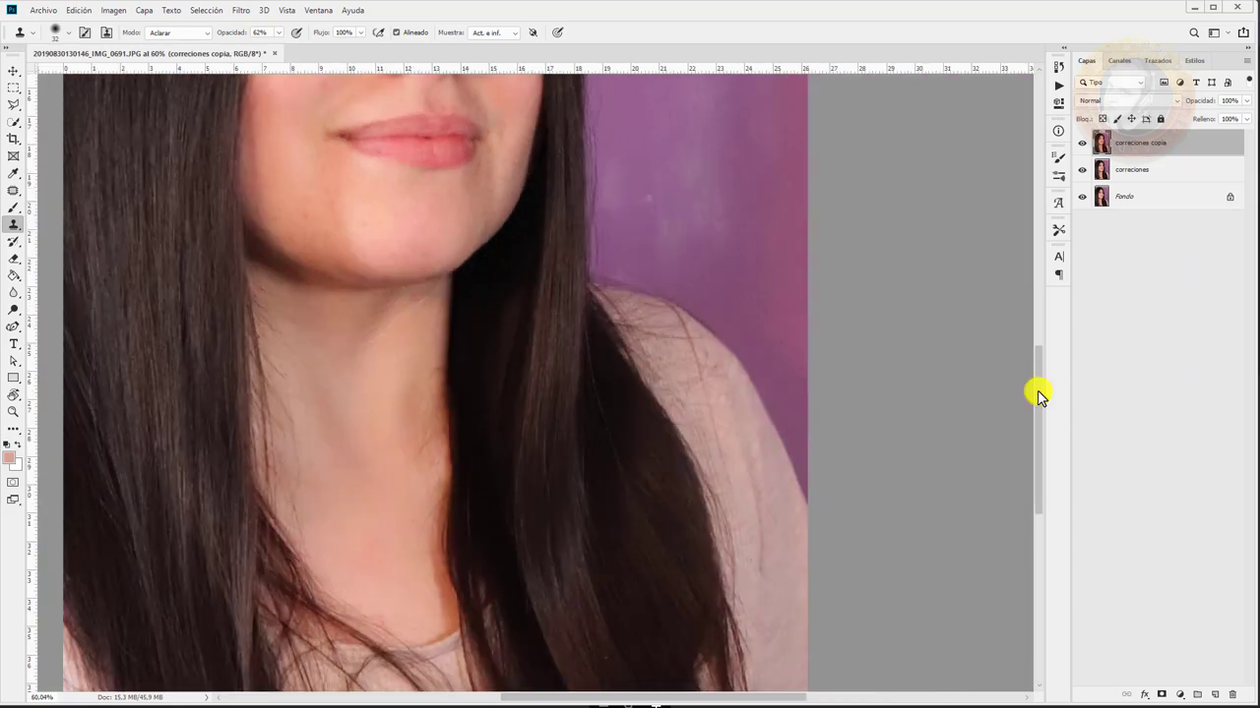
Stamp out the blemish below the right eyebrow and clone clean skin across the right cheek in two strokes
left_click_drag(1039, 393, 1017, 295)
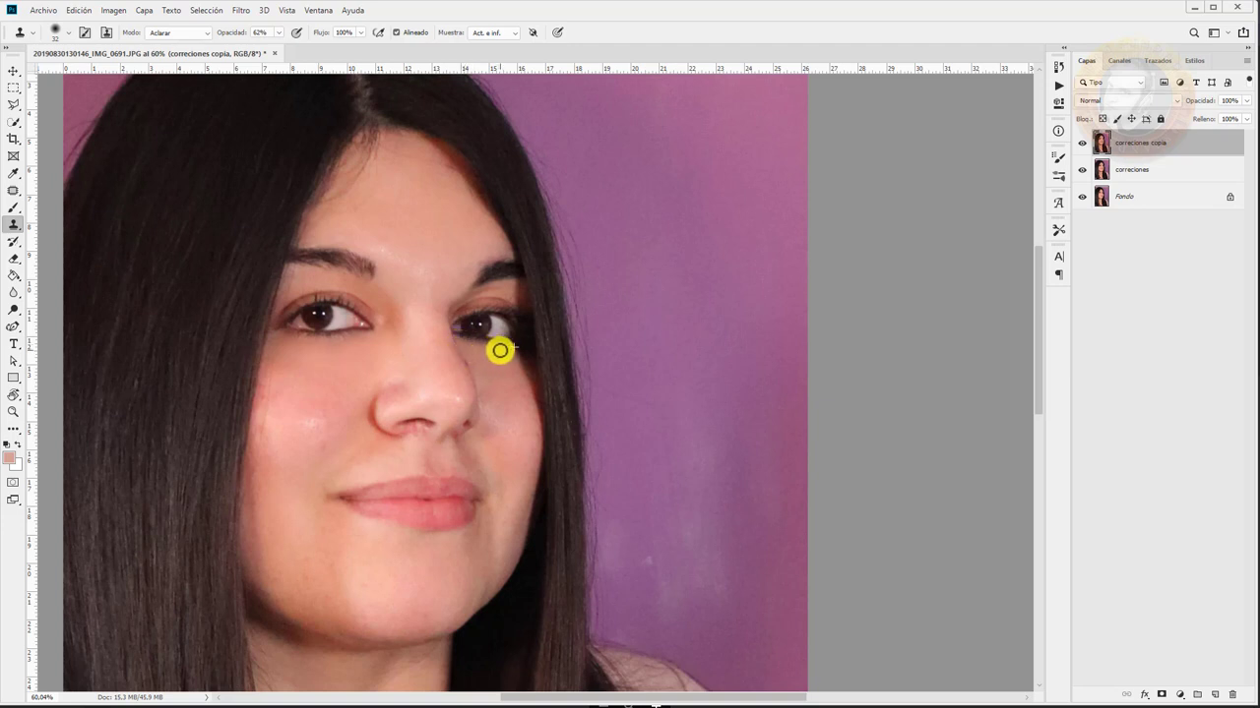
left_click(464, 271)
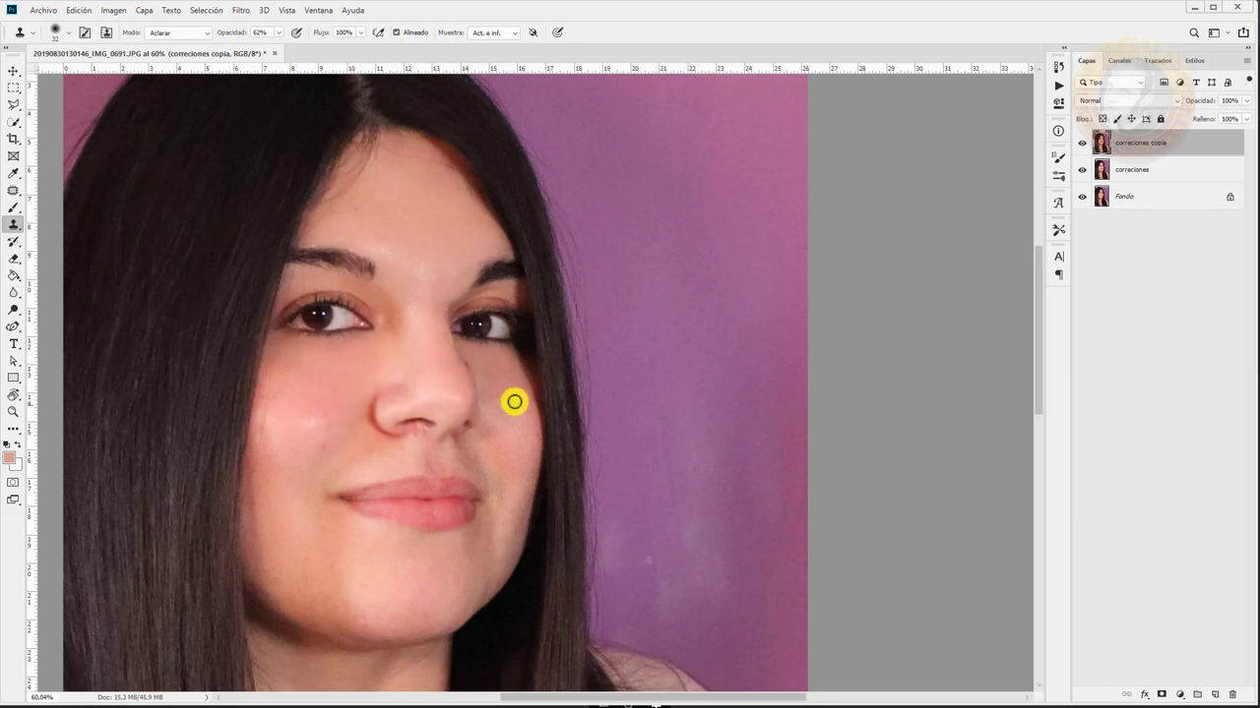
mouse_move(341, 365)
left_mouse_down()
mouse_move(321, 413)
mouse_move(328, 430)
mouse_move(272, 400)
left_mouse_up()
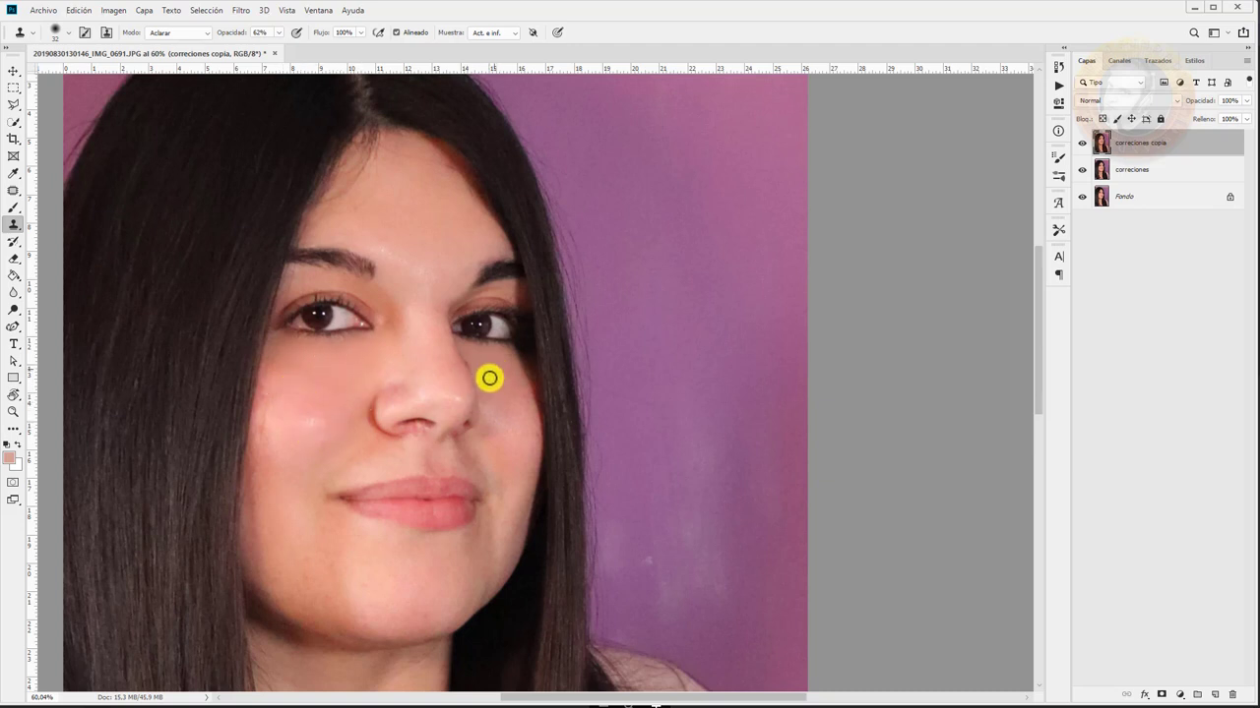
mouse_move(509, 404)
left_mouse_down()
mouse_move(515, 393)
mouse_move(511, 453)
mouse_move(525, 442)
mouse_move(522, 394)
left_mouse_up()
type("ojeras")
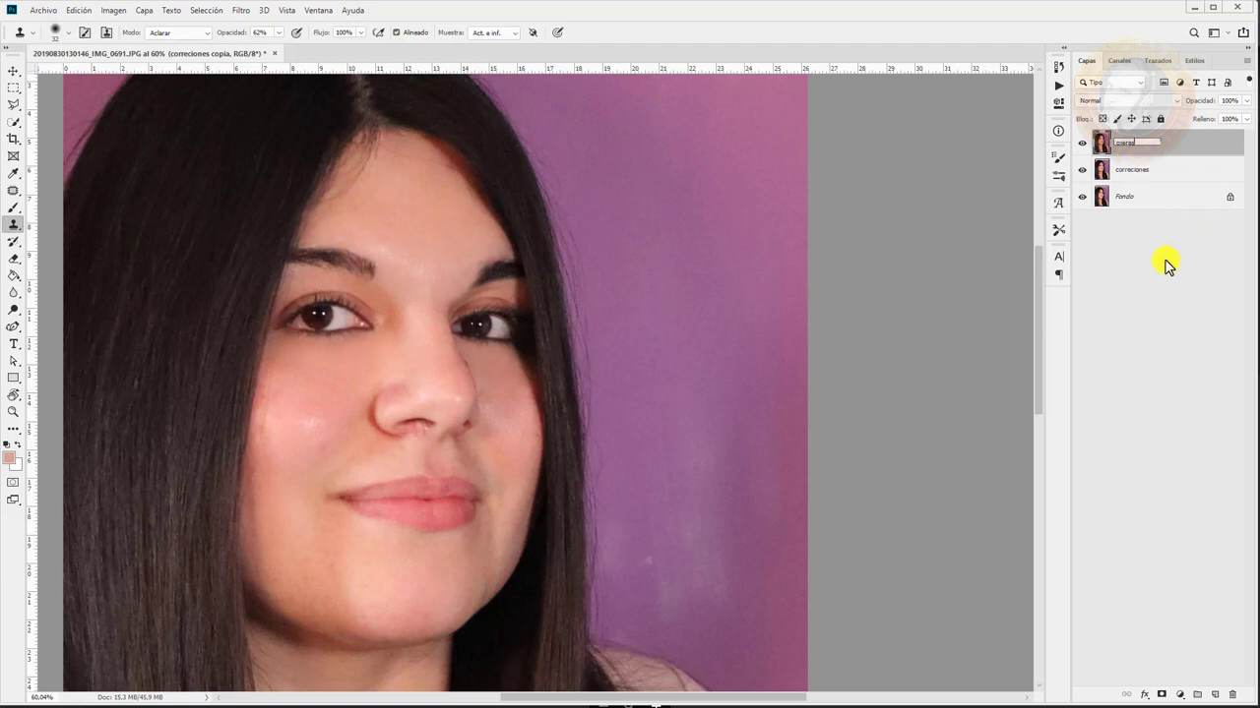
Name the layer ojeras, duplicate it with Ctrl+J, and apply Filtro de Camera Raw to the copy
left_click(1164, 261)
left_click(1155, 143)
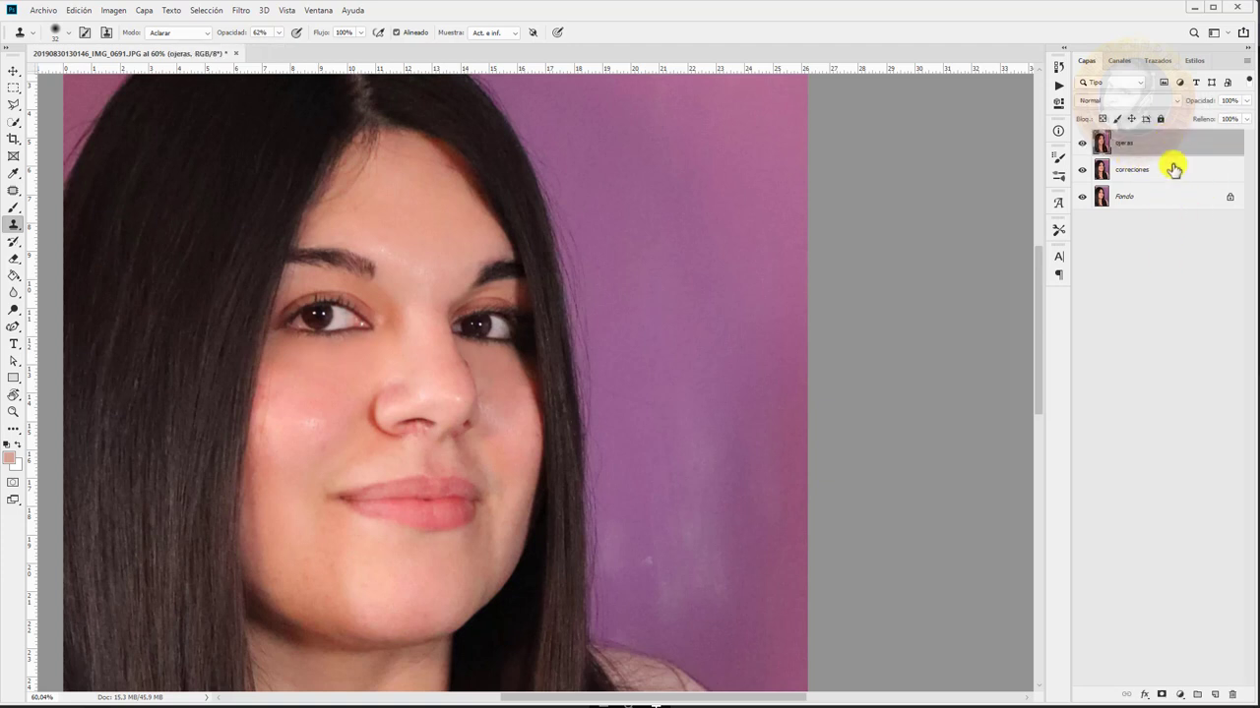
key("ctrl+j")
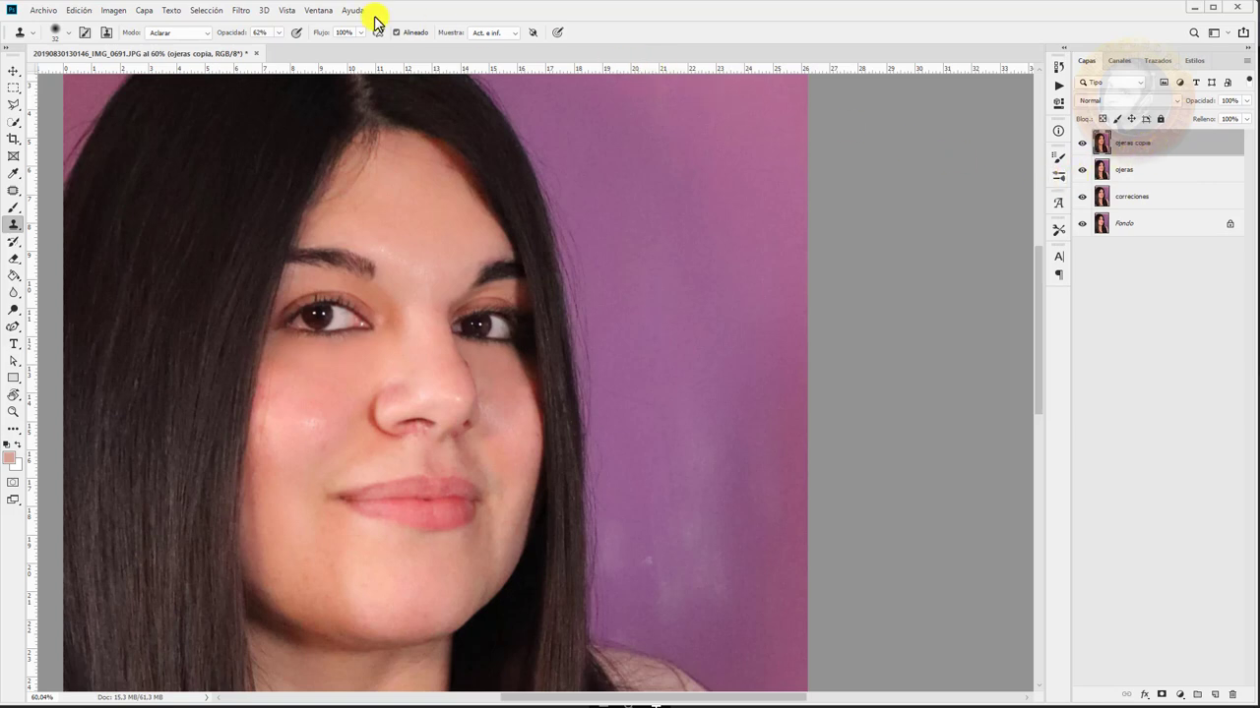
left_click(246, 13)
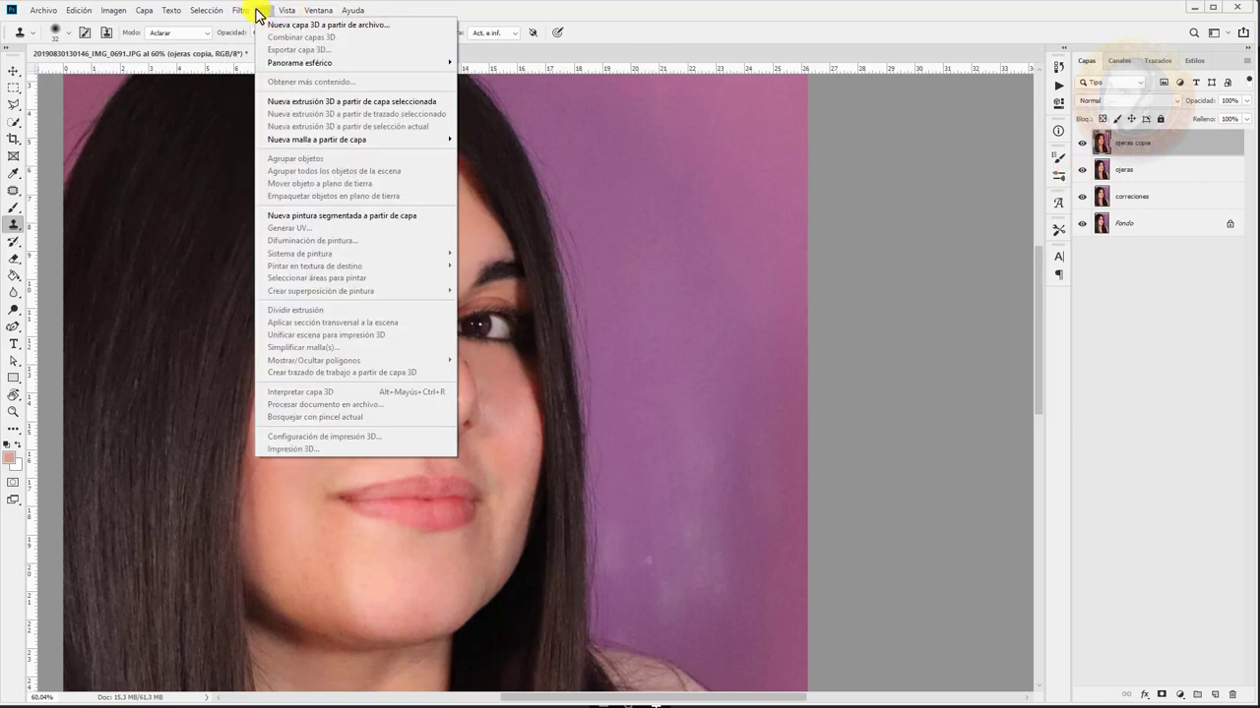
left_click(280, 83)
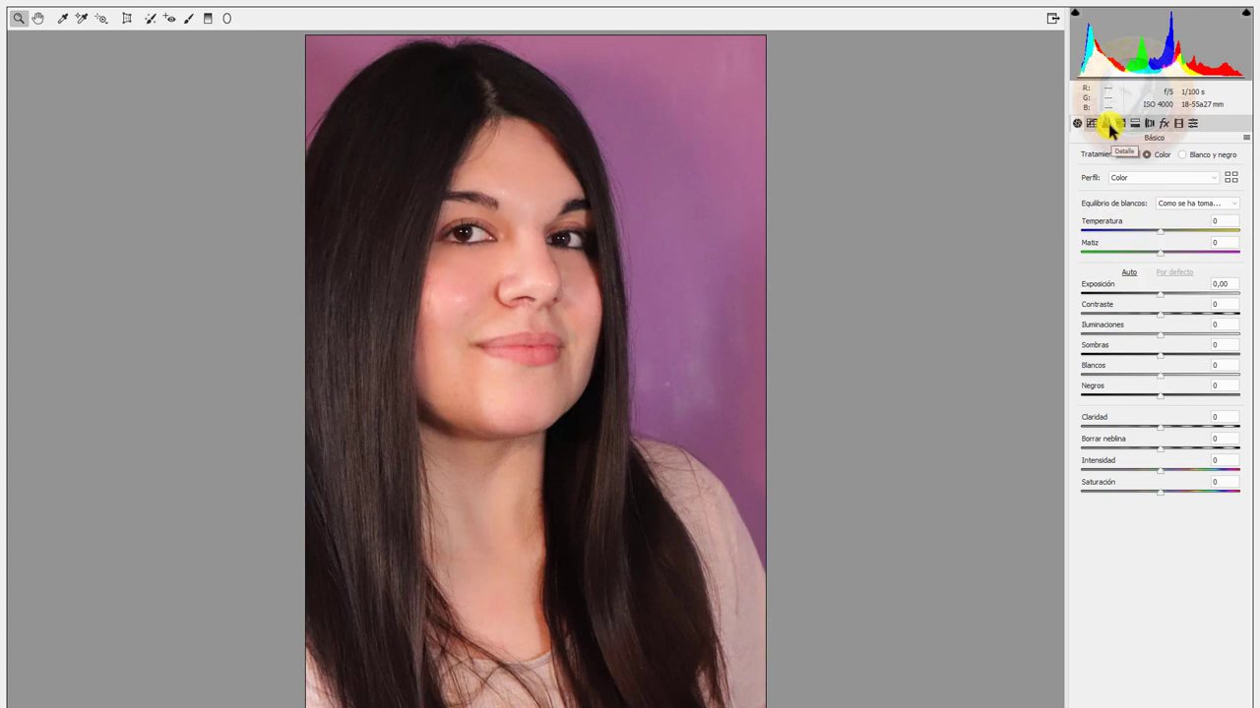
In the Detalle tab, raise Luminancia noise reduction while zooming in on the cheek skin
left_click(1106, 123)
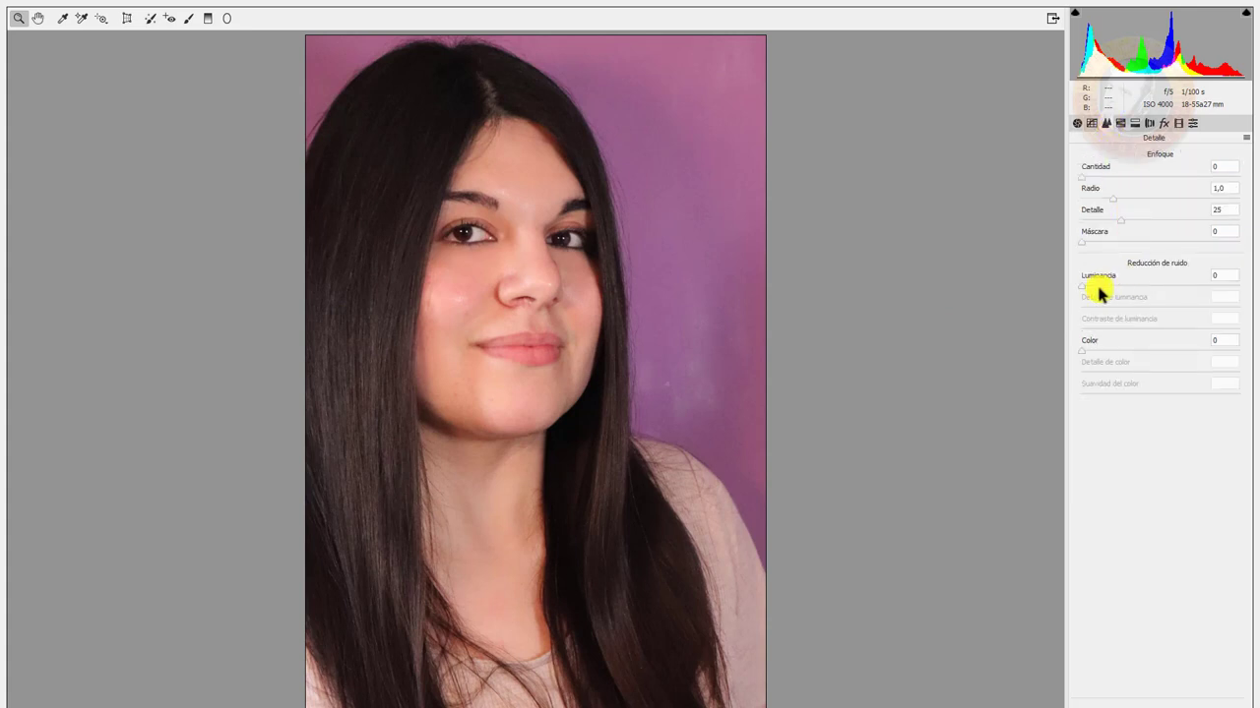
mouse_move(1087, 287)
left_mouse_down()
mouse_move(1142, 285)
mouse_move(1124, 283)
left_mouse_up()
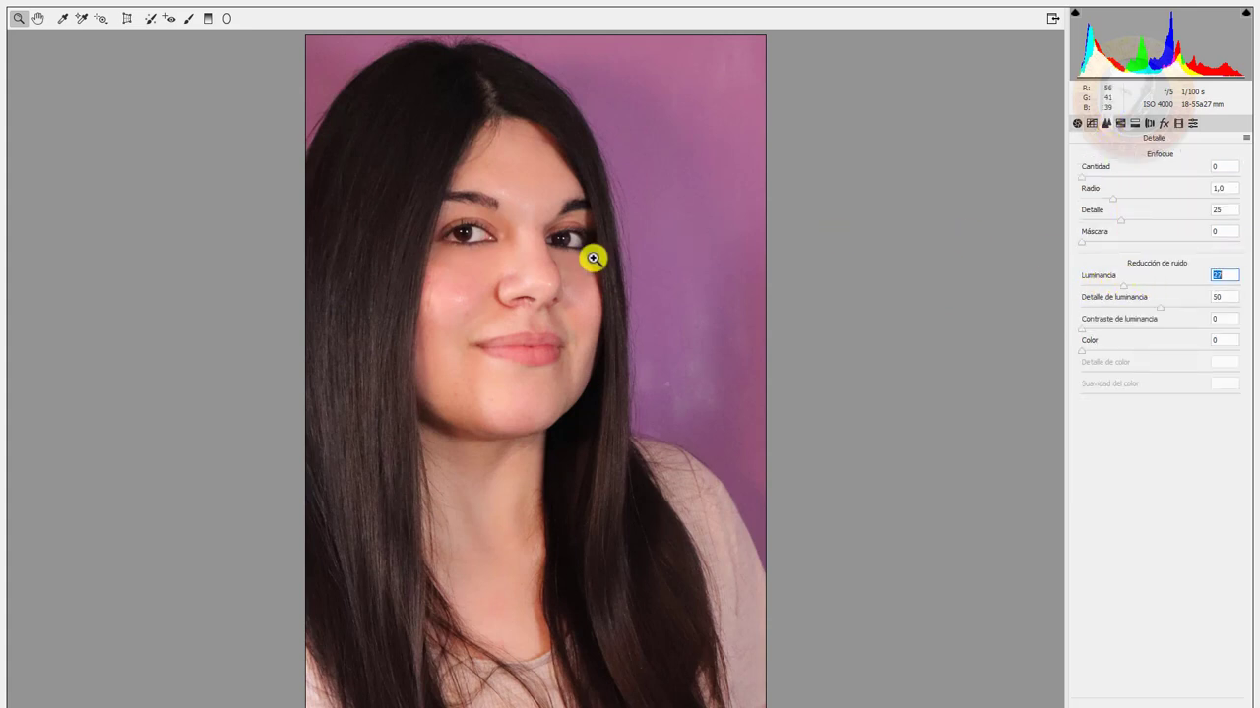
left_click(568, 283)
left_click(499, 362)
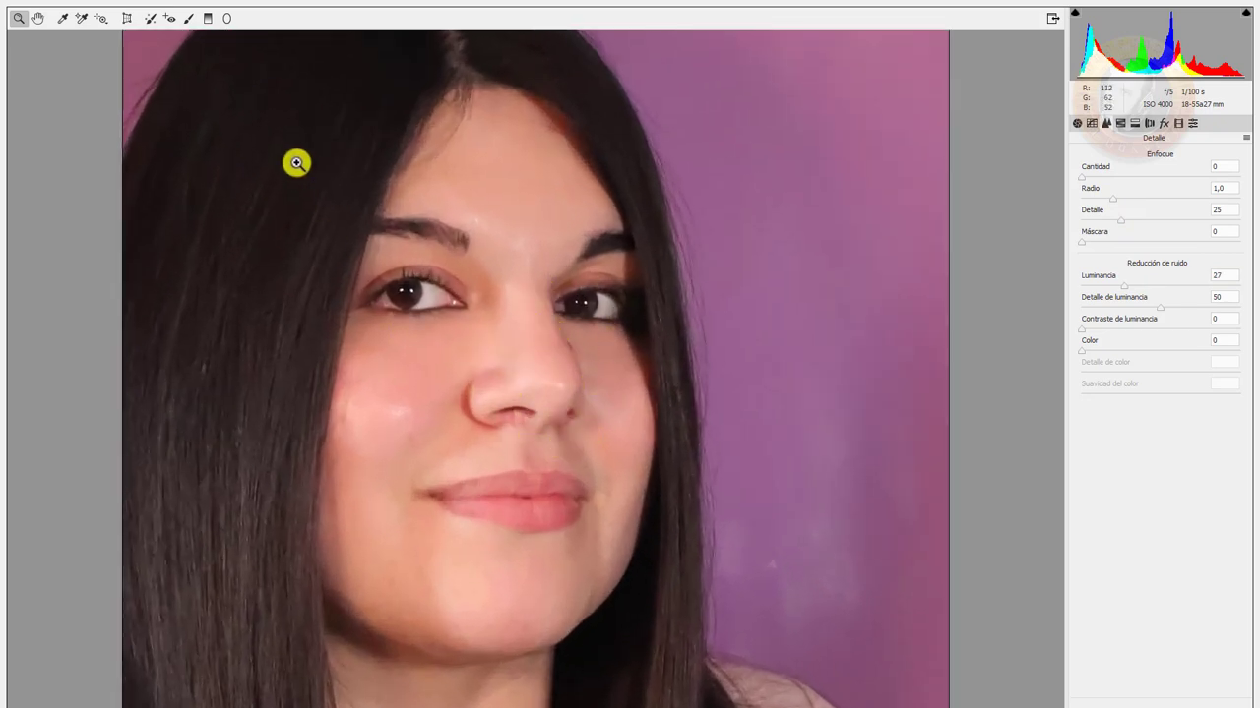
left_click(429, 421)
left_click(429, 421)
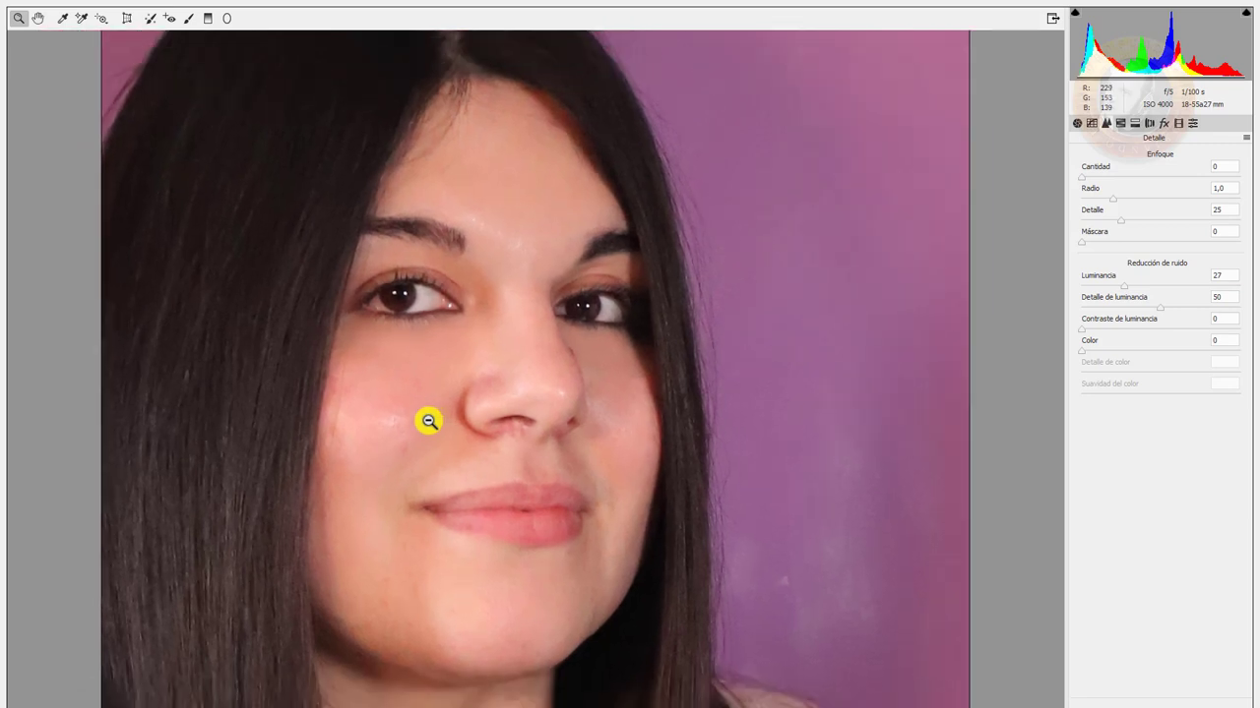
left_click(429, 421)
left_click(429, 421, "alt")
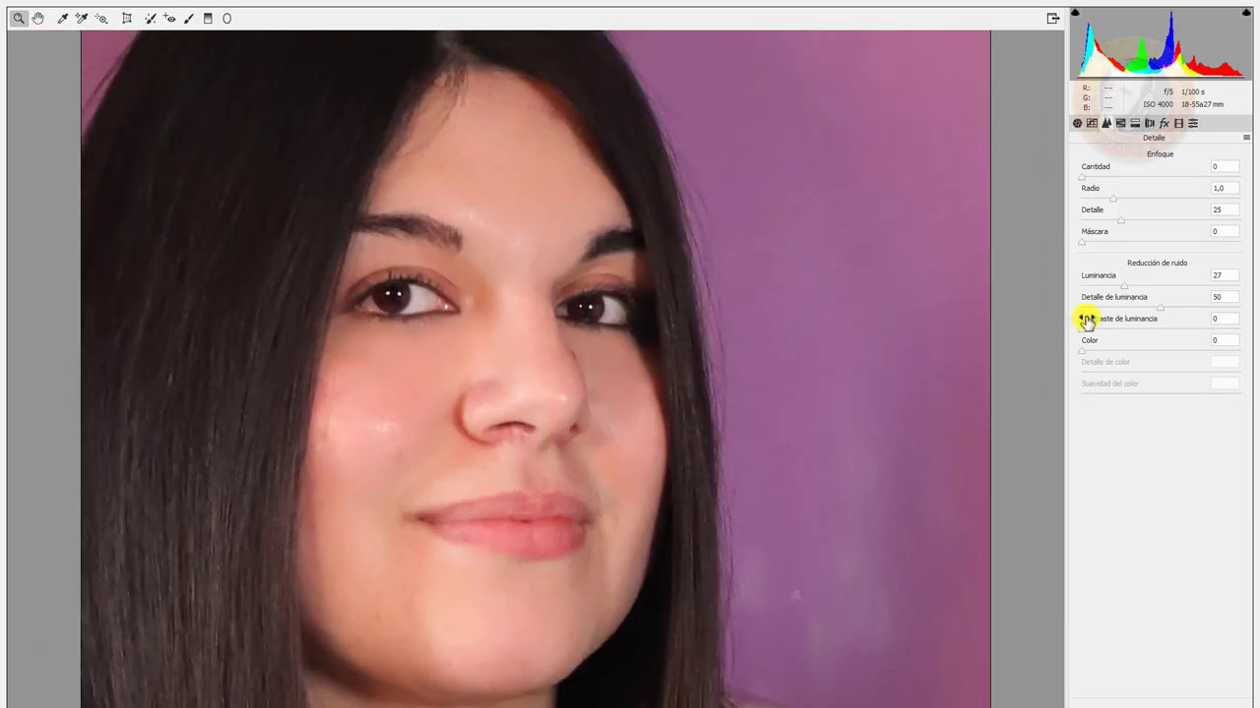
left_click(1153, 284)
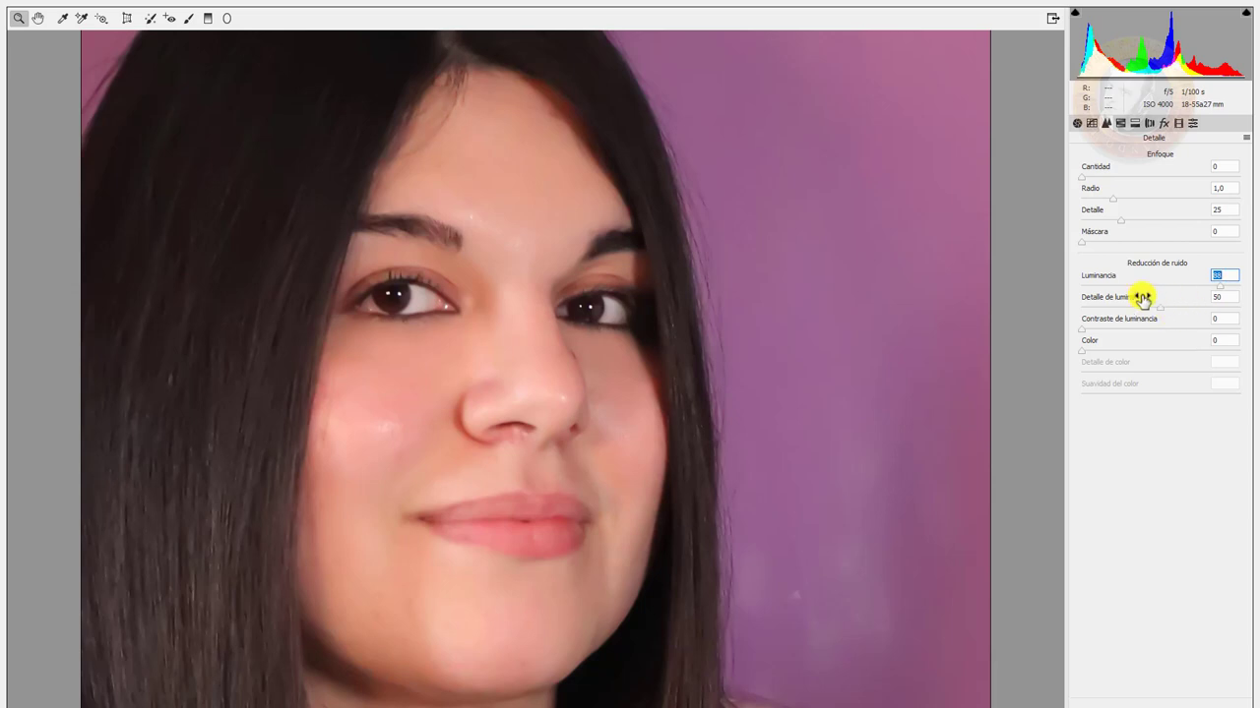
type("13")
key("Return")
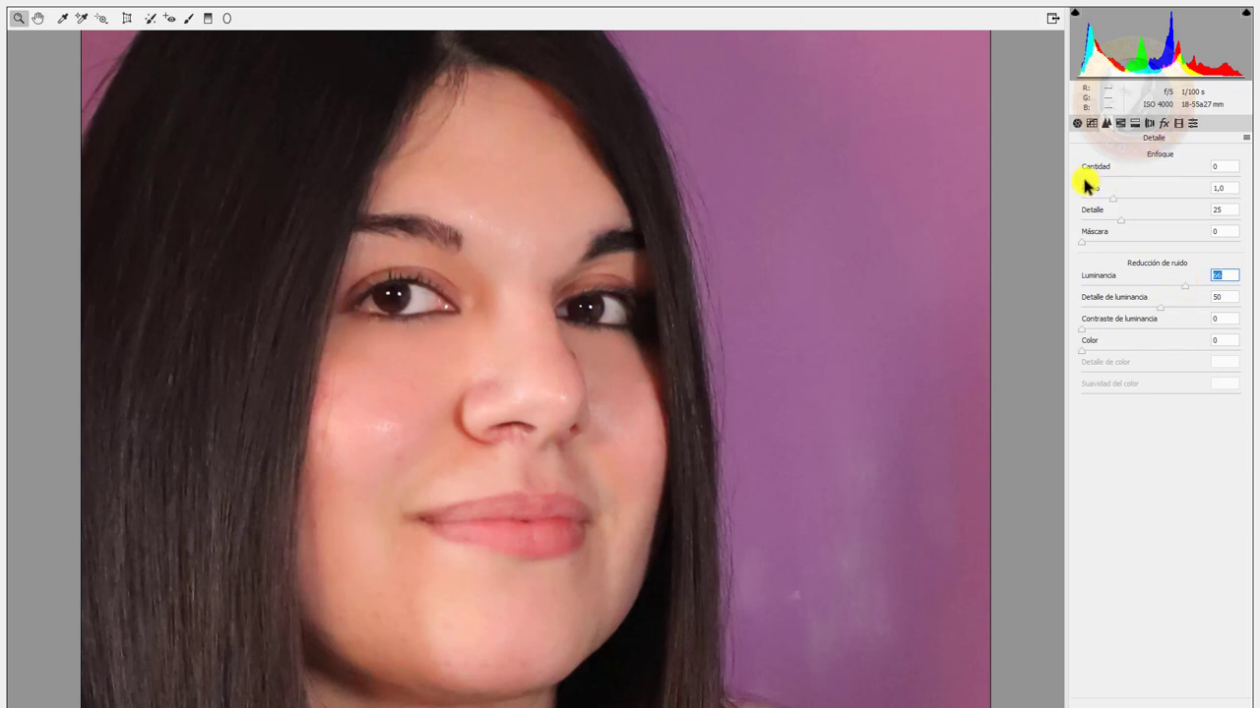
Sharpen with Enfoque Cantidad 74 and a wider Radio
left_click_drag(1086, 181, 1160, 183)
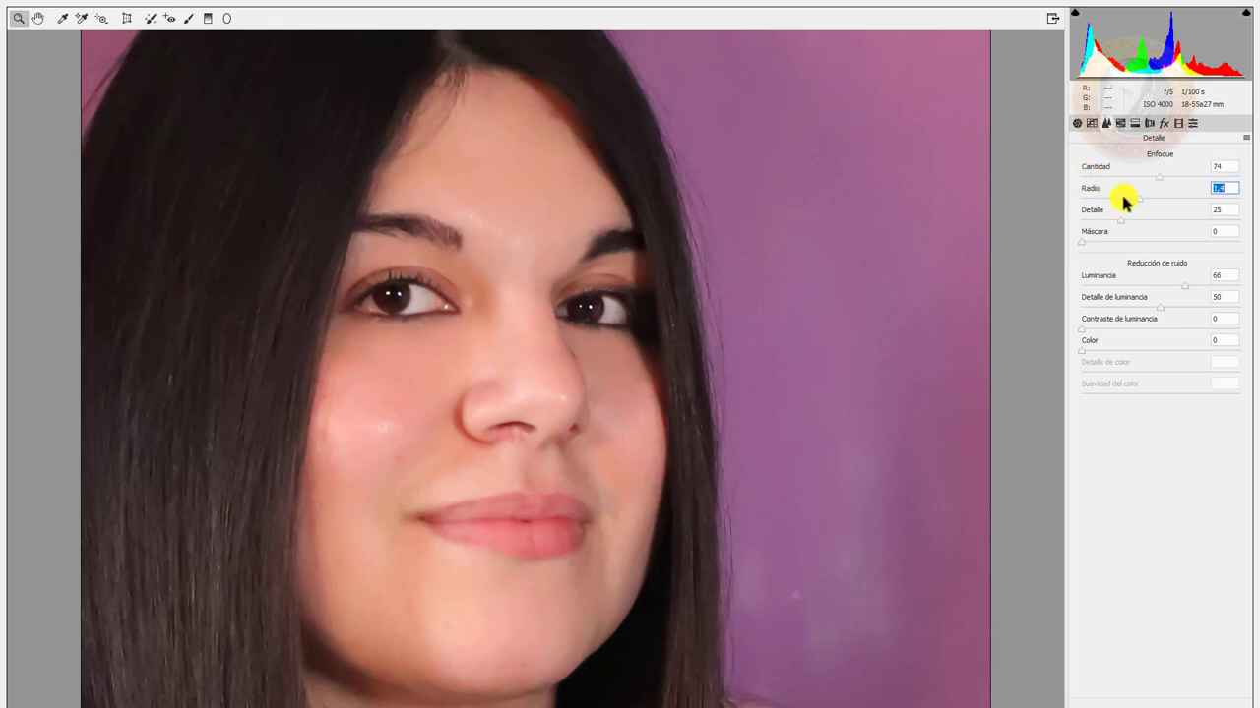
mouse_move(1116, 199)
left_mouse_down()
mouse_move(1210, 195)
mouse_move(1154, 202)
left_mouse_up()
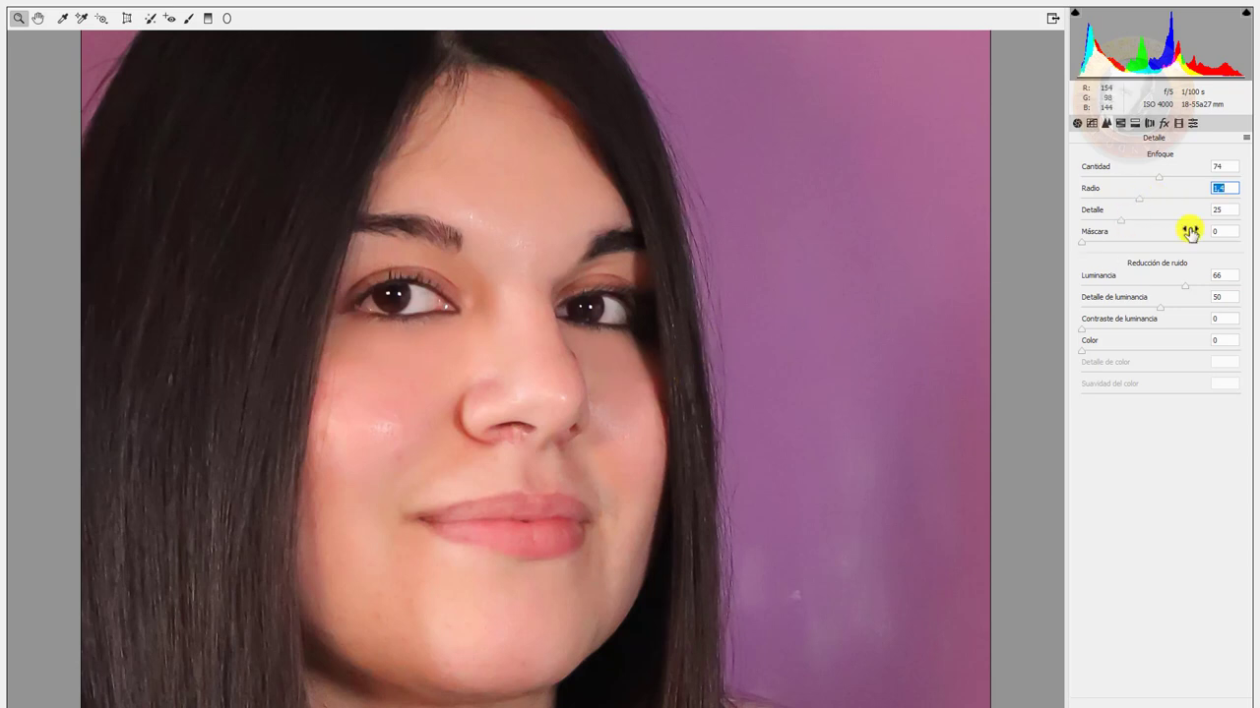
left_click(1078, 123)
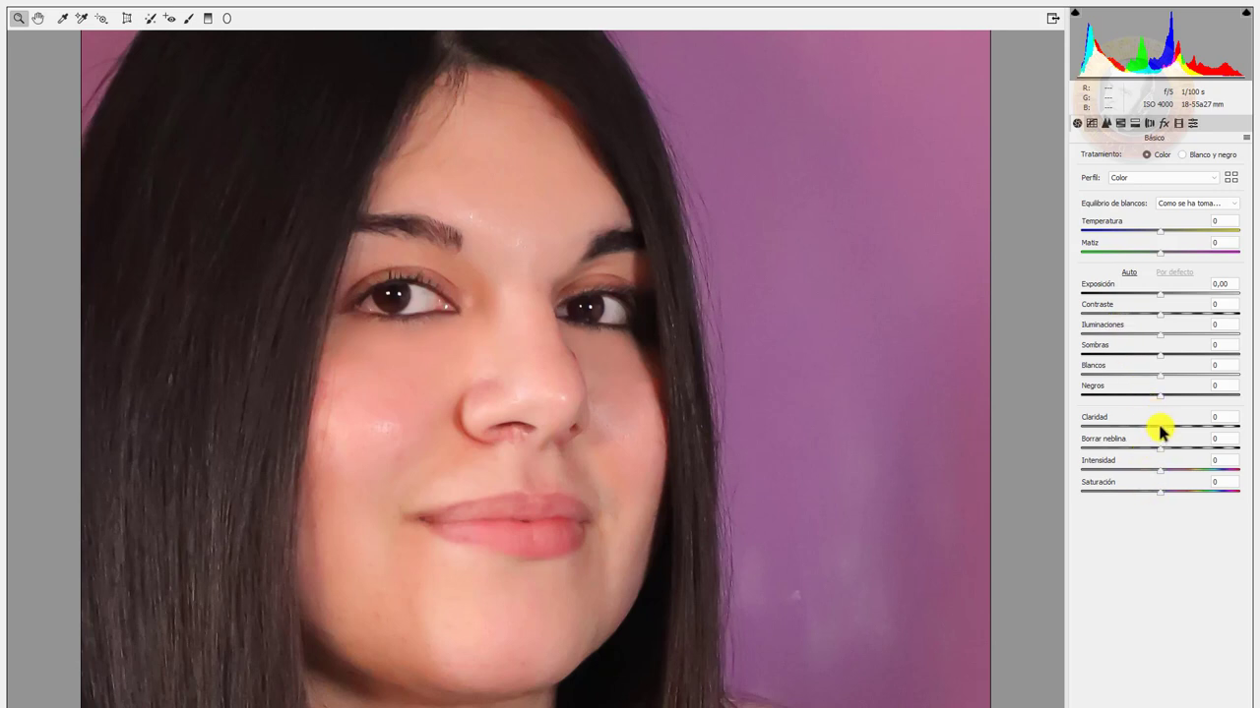
Drop Claridad to -25, return Temperatura to 0, and recheck the Detalle settings
mouse_move(1152, 428)
left_mouse_down()
mouse_move(1075, 415)
mouse_move(1149, 407)
left_mouse_up()
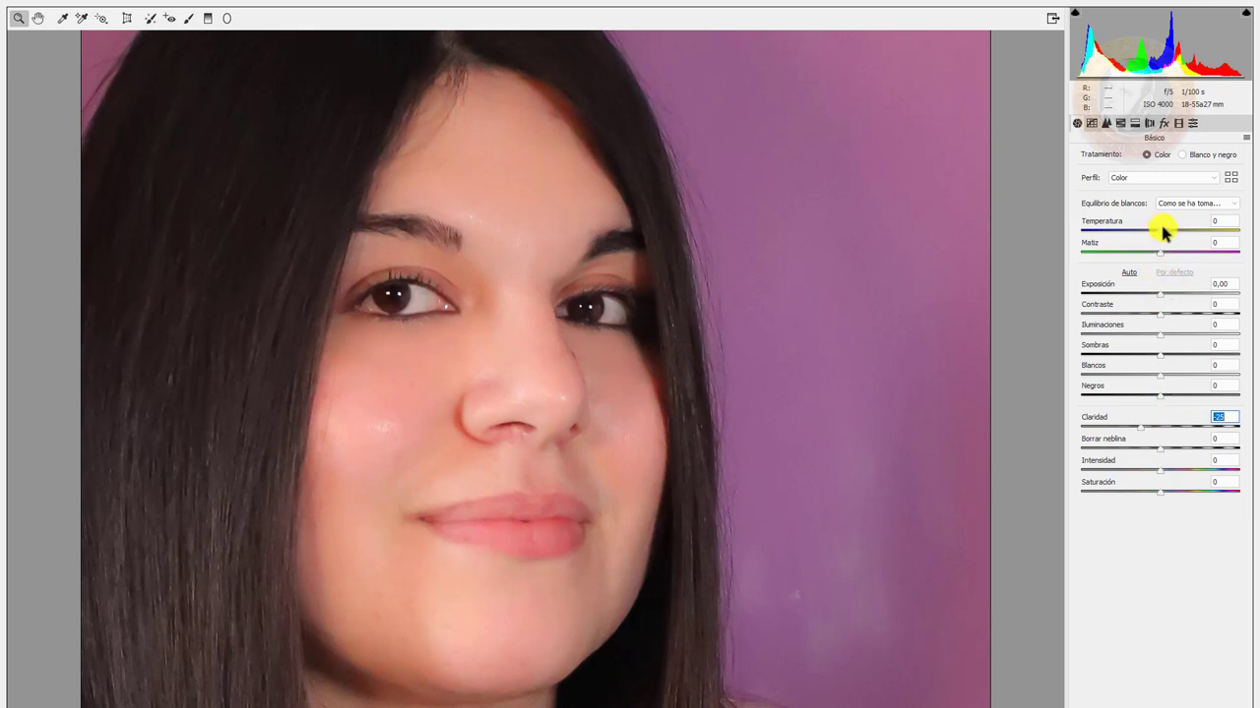
left_click_drag(1163, 233, 1164, 234)
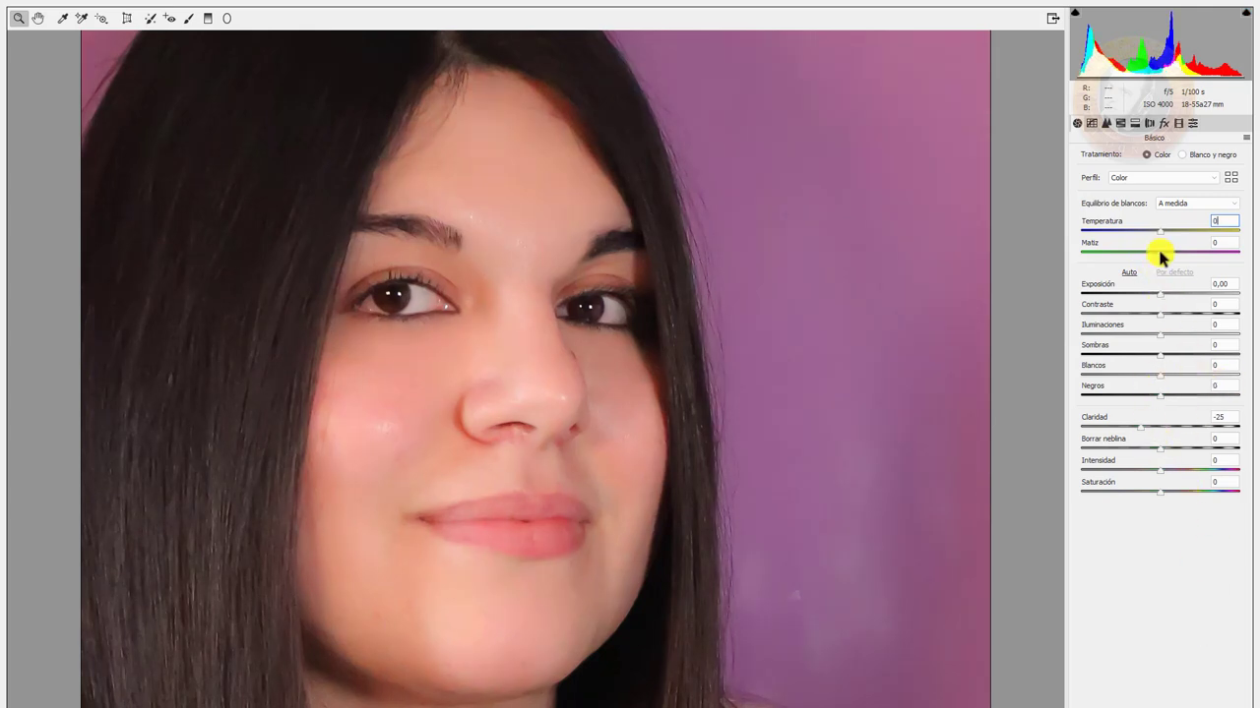
left_click(1104, 123)
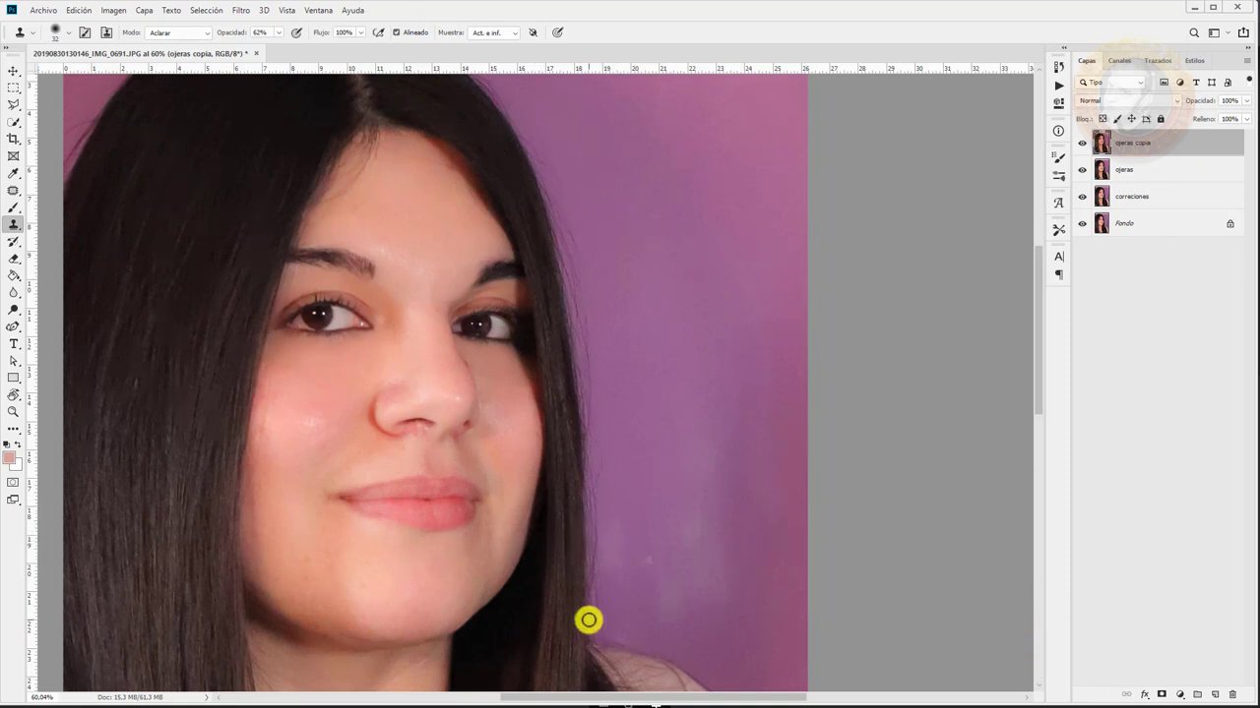
Add an Ocultar todo black mask to ojeras copia and set the foreground colour to white
left_click(145, 11)
mouse_move(173, 215)
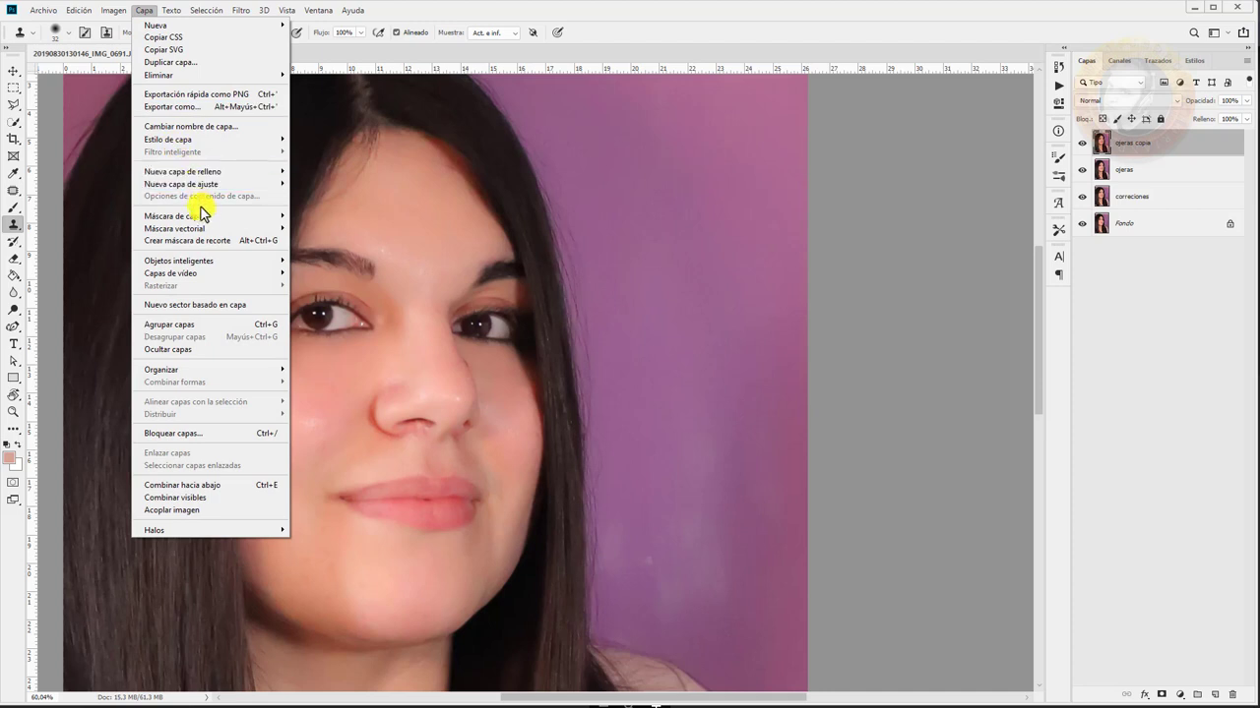
left_click(320, 228)
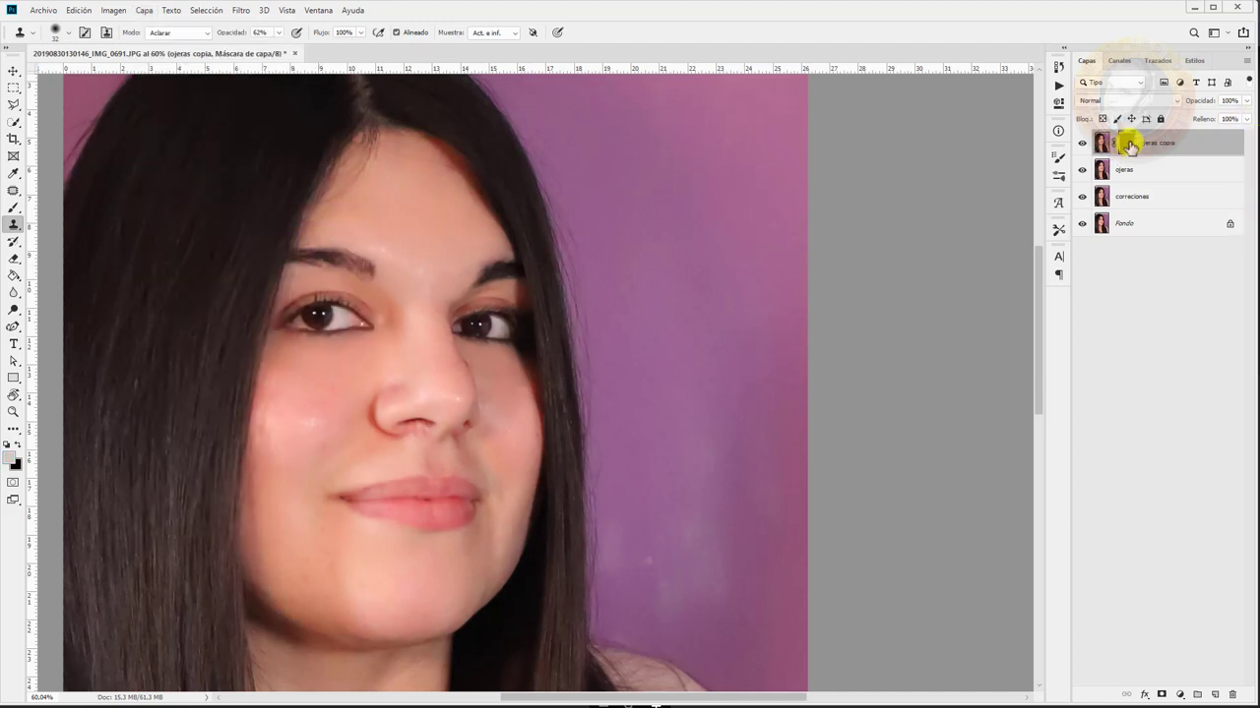
left_click(11, 462)
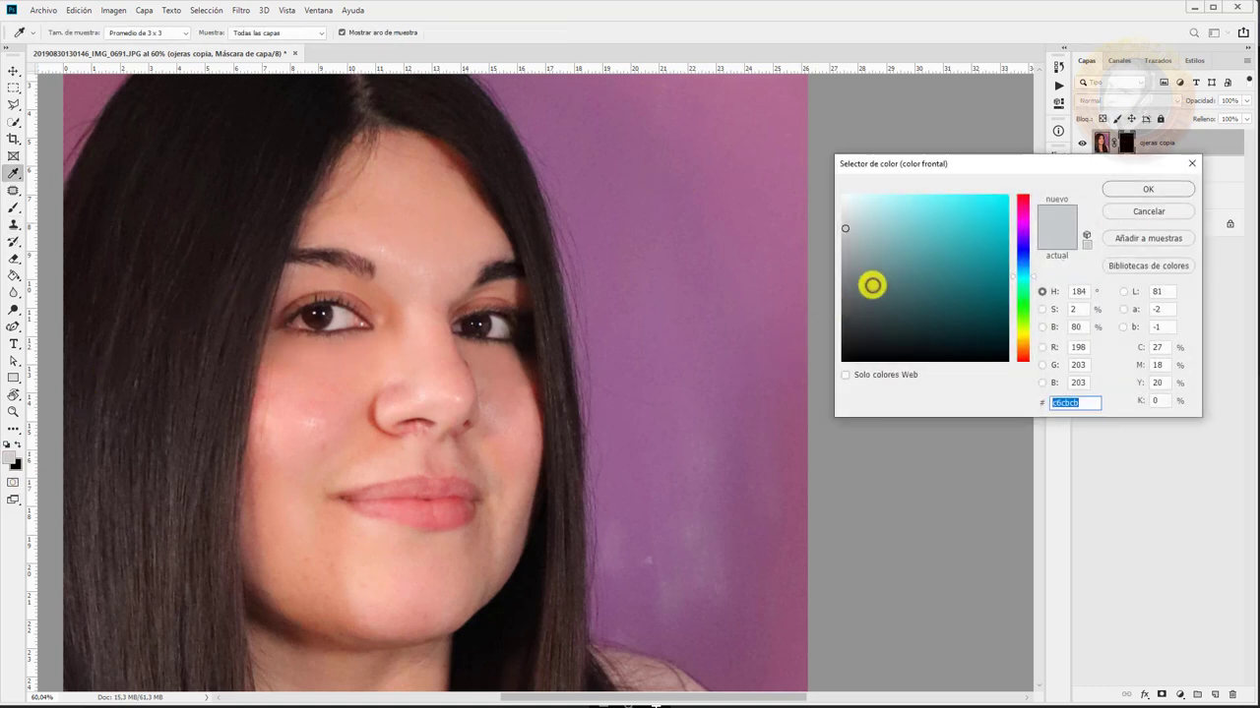
left_click(1150, 188)
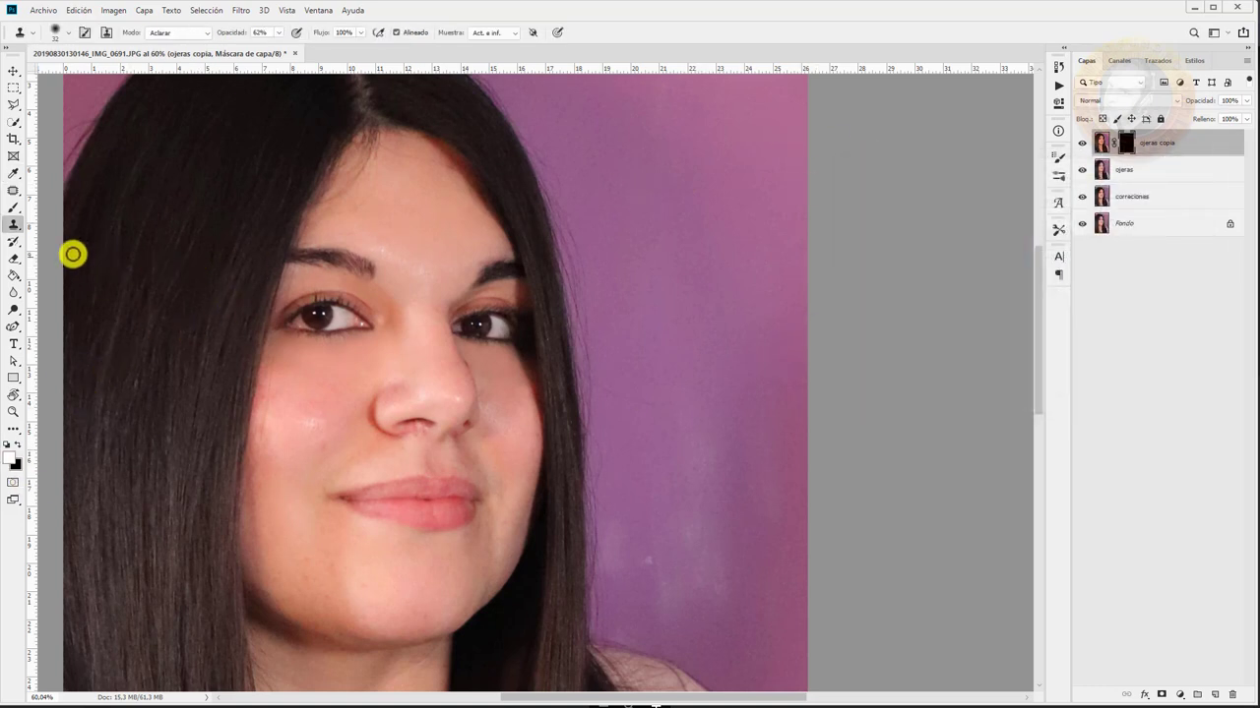
Set up a soft Brush at 100% opacity and 89 px size
left_click(12, 207)
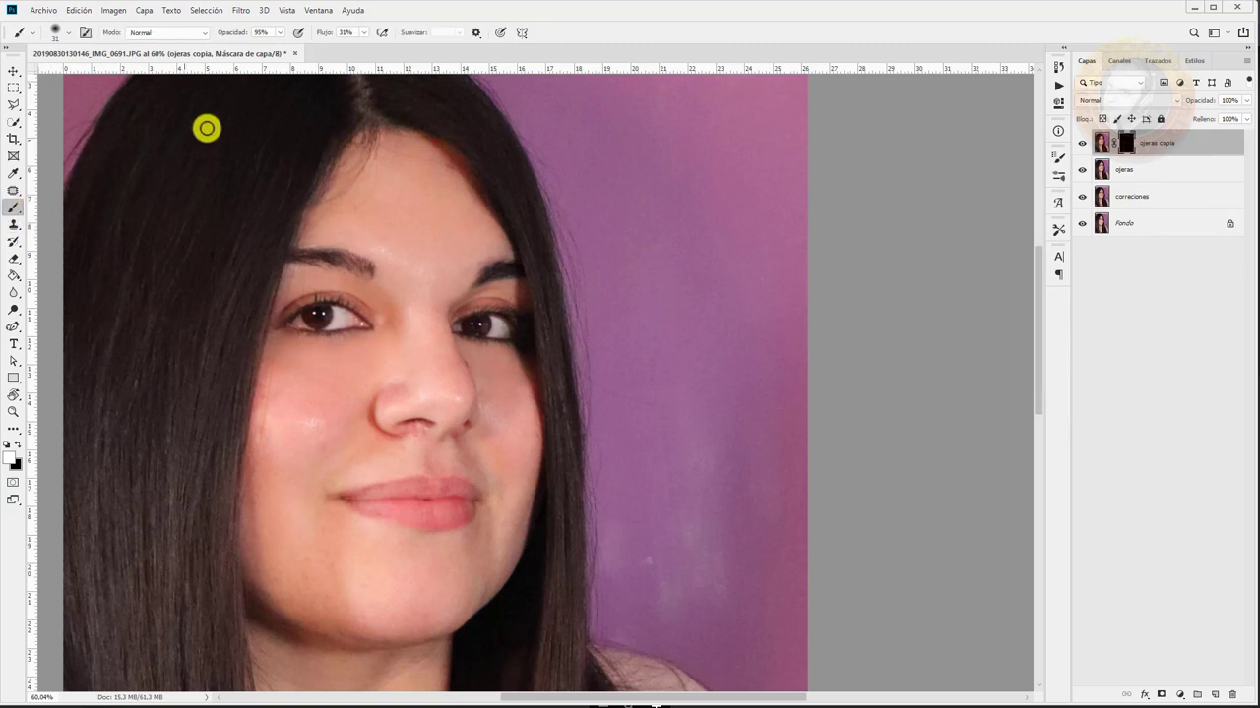
left_click(281, 33)
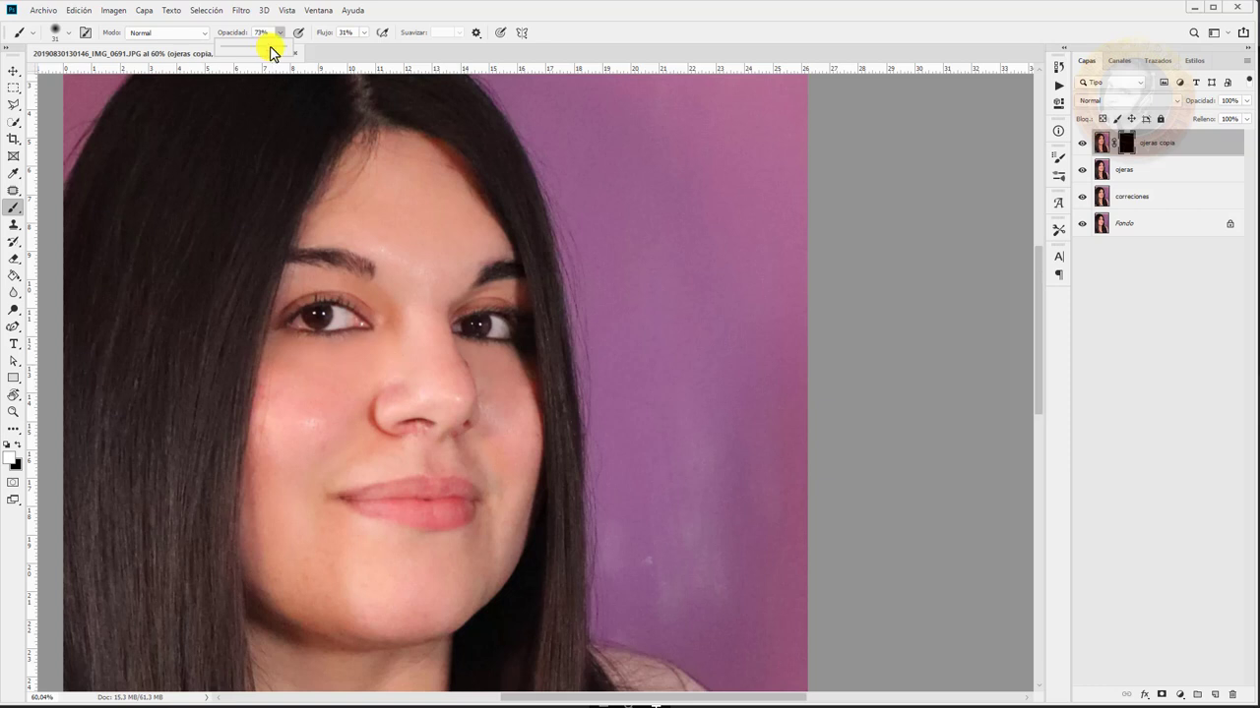
left_click_drag(271, 43, 301, 69)
right_click(384, 224)
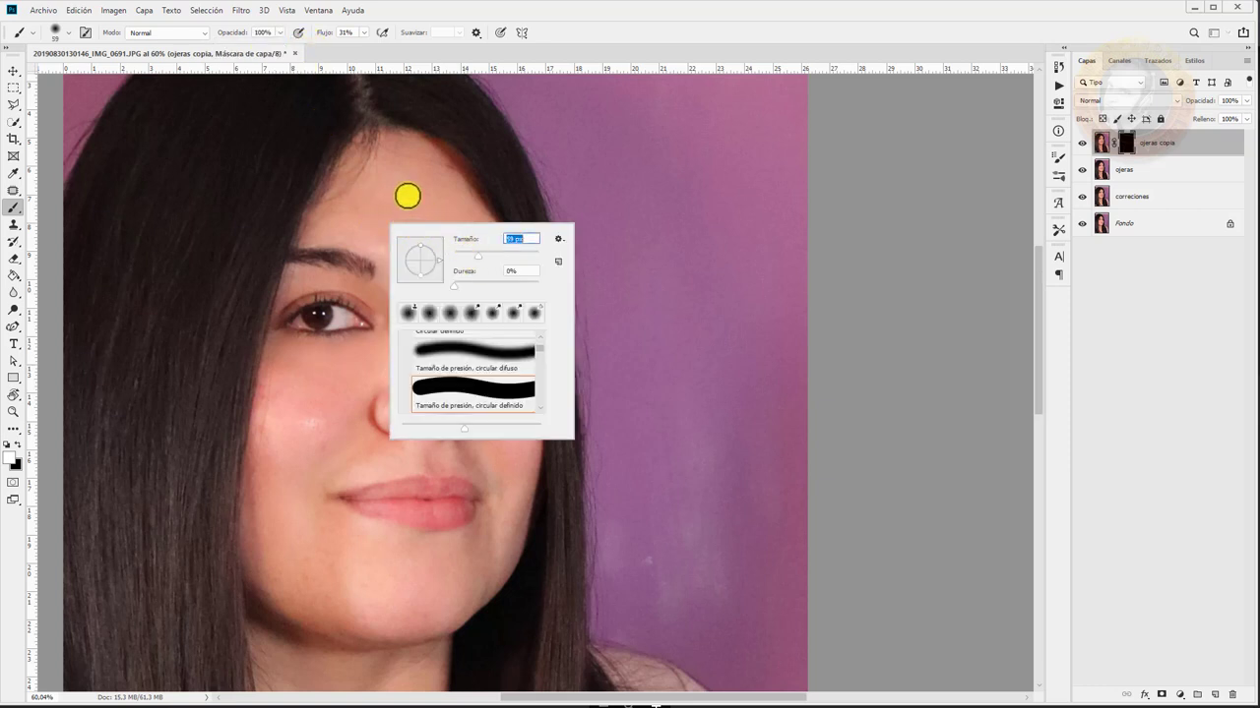
left_click_drag(463, 254, 491, 255)
key("Return")
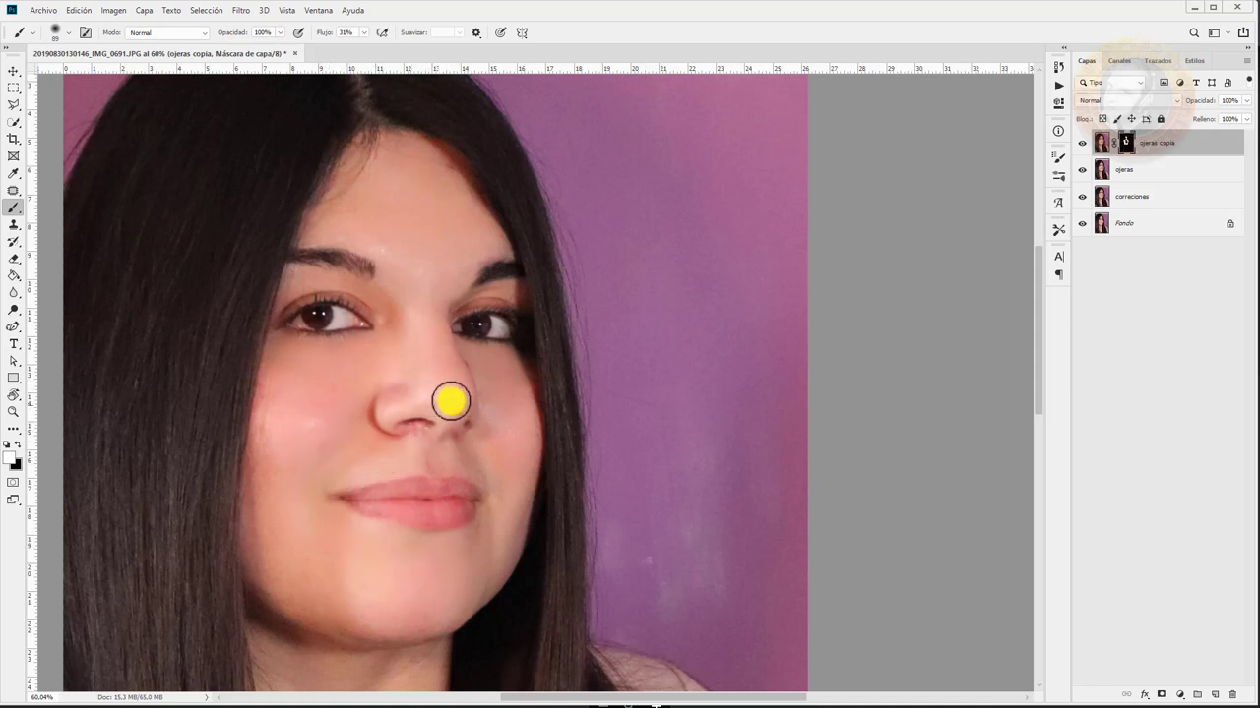
With a 48 px brush, paint white on the mask from the right eye to the nose
right_click(475, 447)
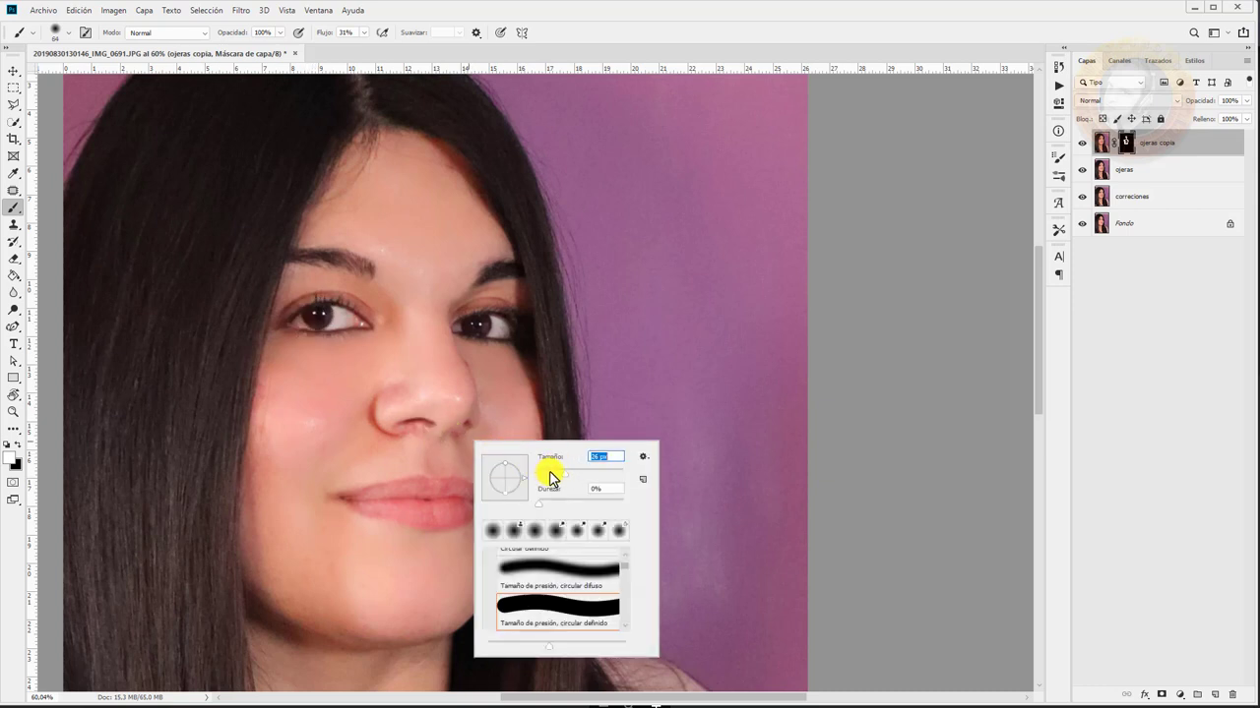
left_click(409, 433)
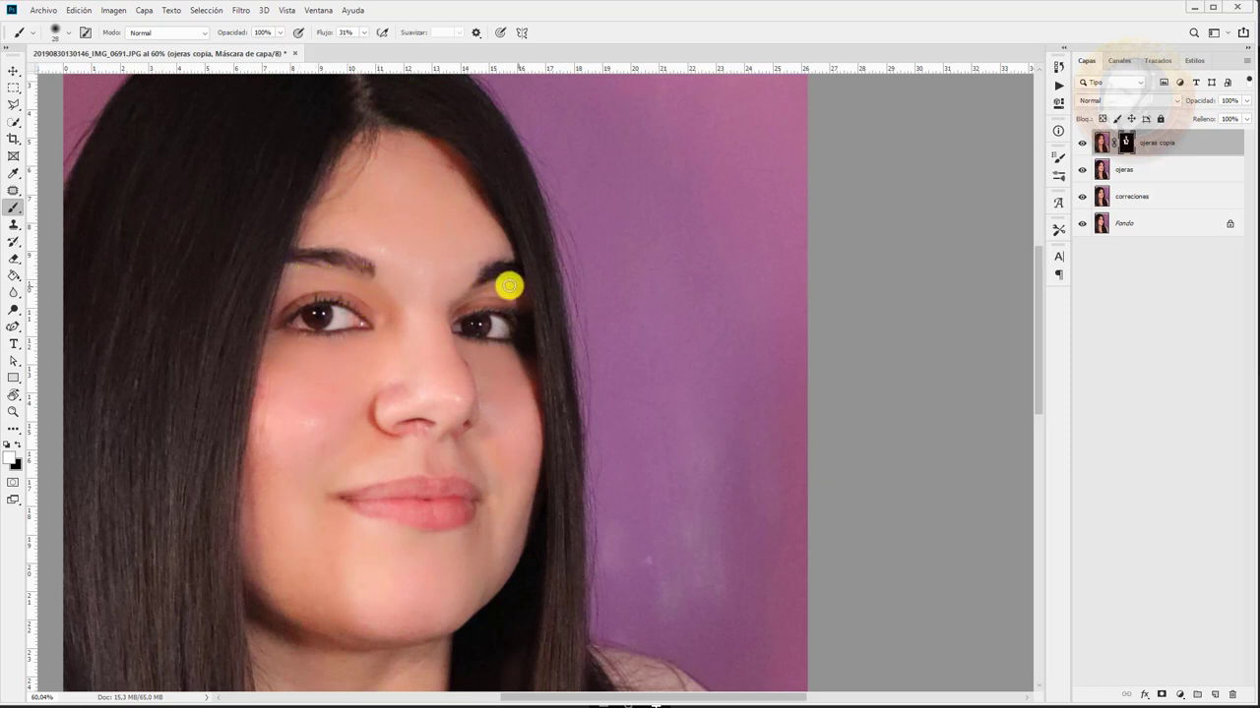
right_click(403, 247)
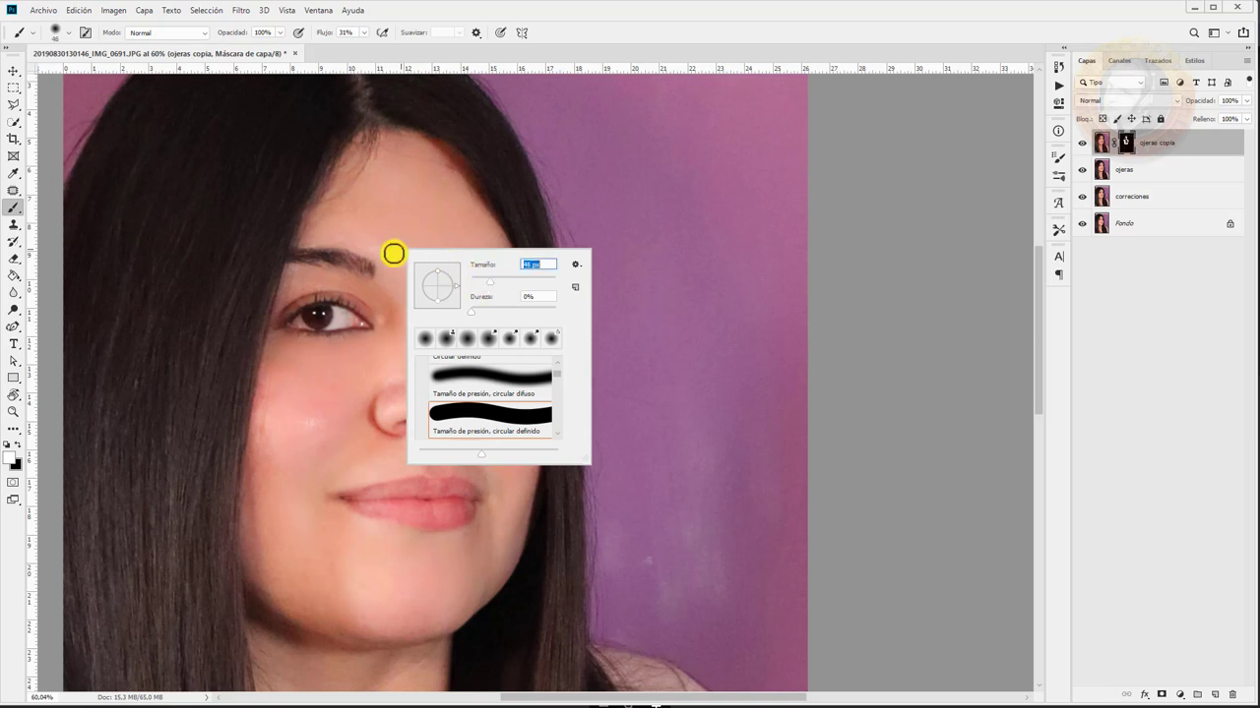
key("Return")
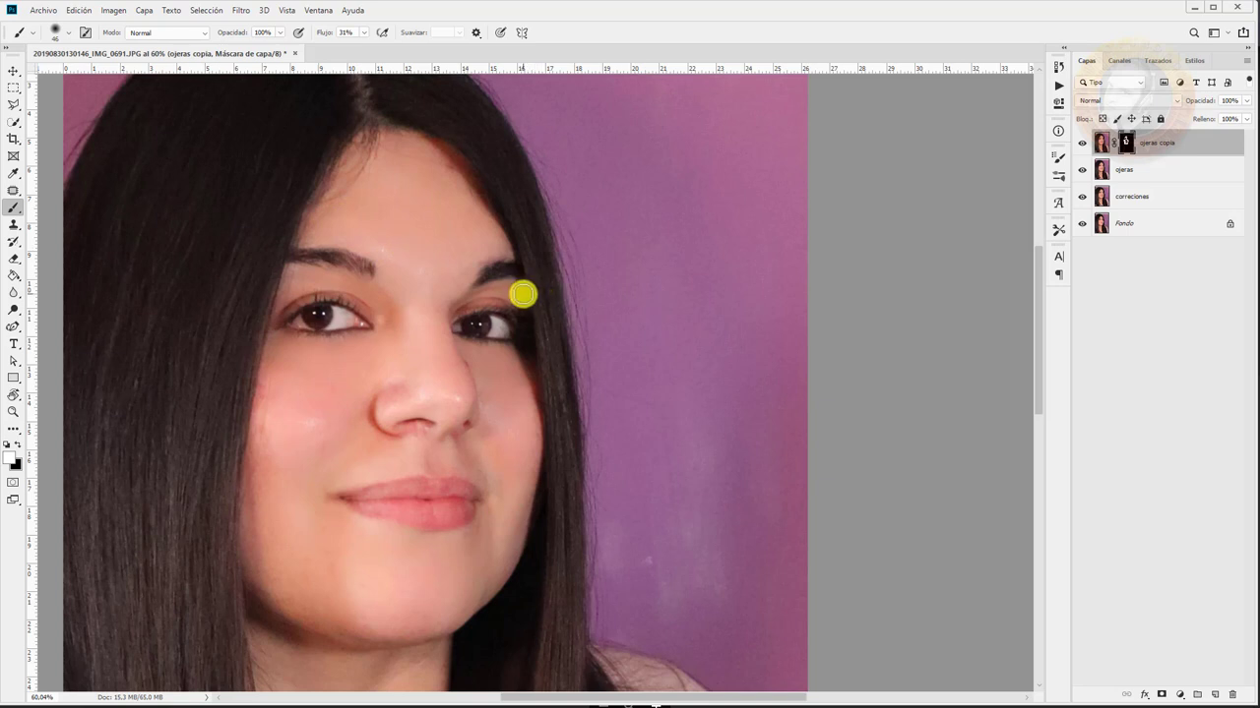
left_click_drag(517, 297, 389, 388)
scroll(421, 413, "down", 2)
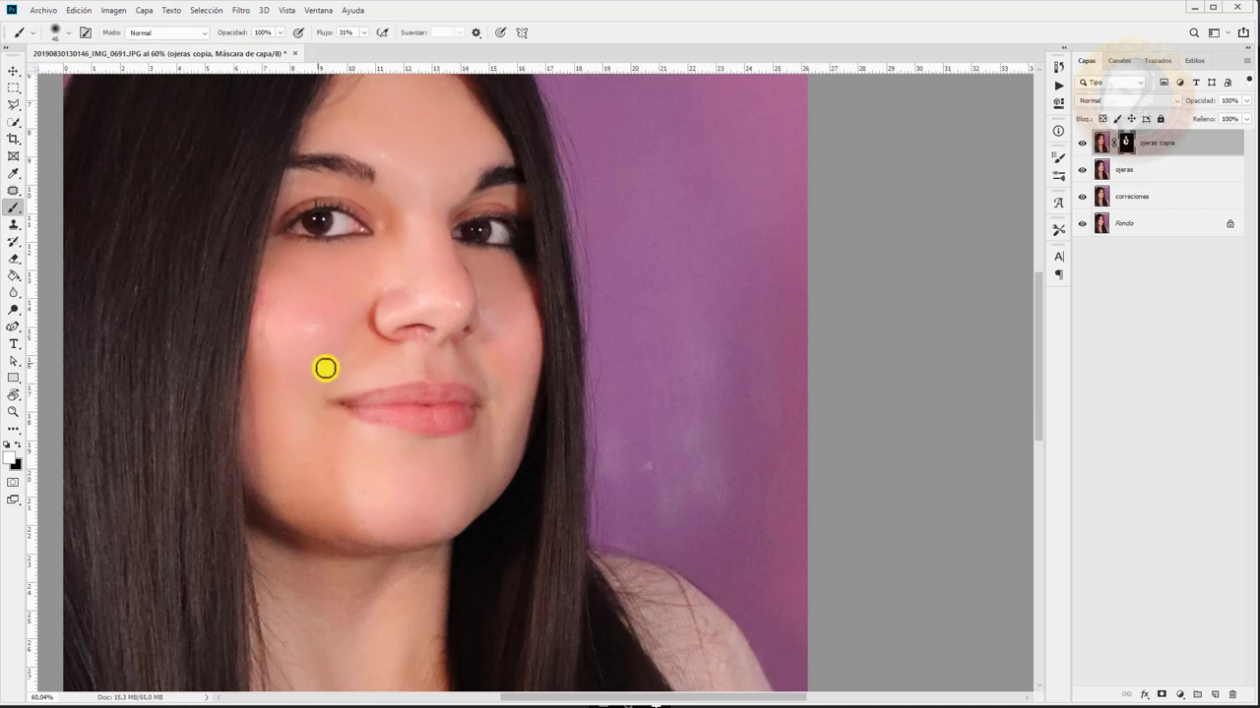
scroll(327, 369, "up", 1)
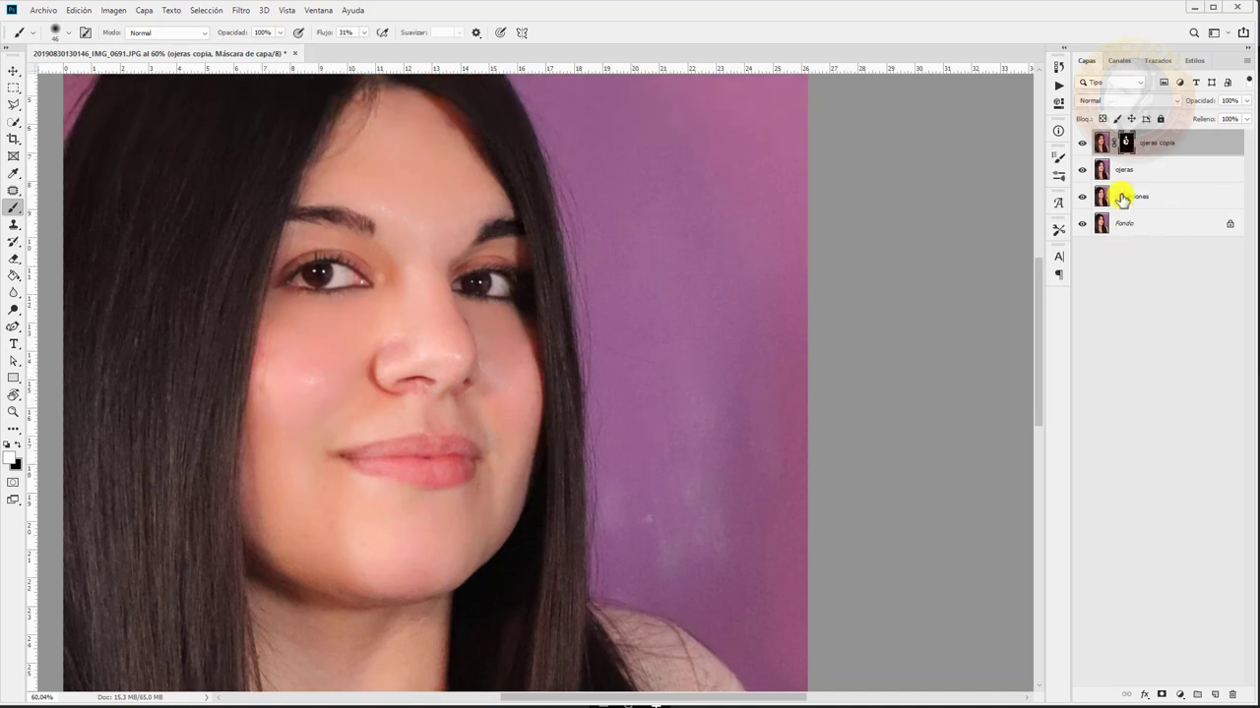
Toggle ojeras copia to compare before and after, then target its image thumbnail at 75% opacity
left_click(1083, 145)
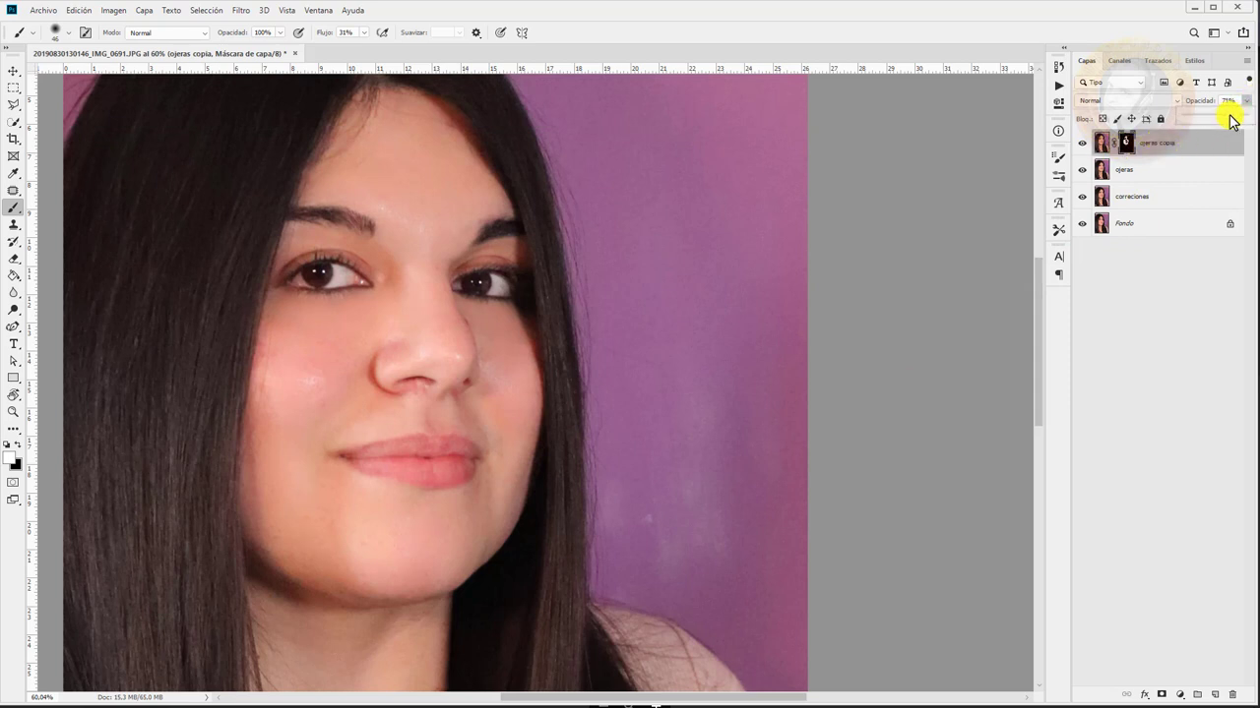
scroll(1062, 478, "down", 1)
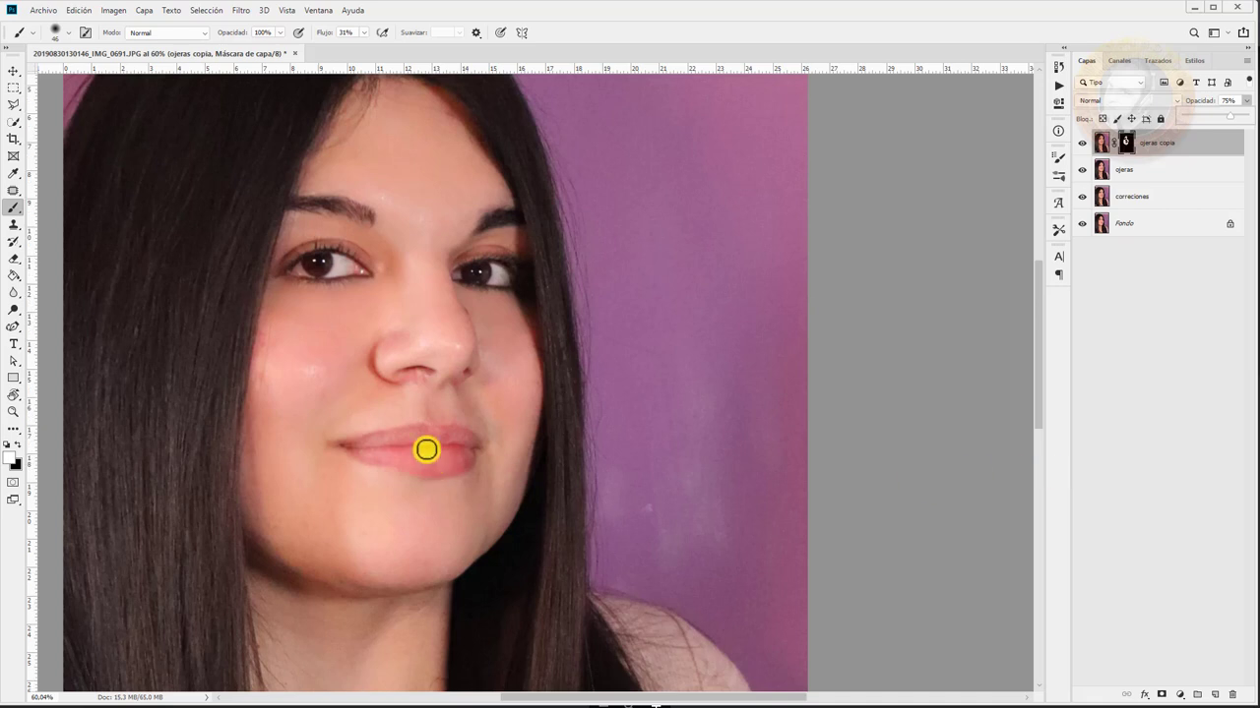
left_click(1087, 145)
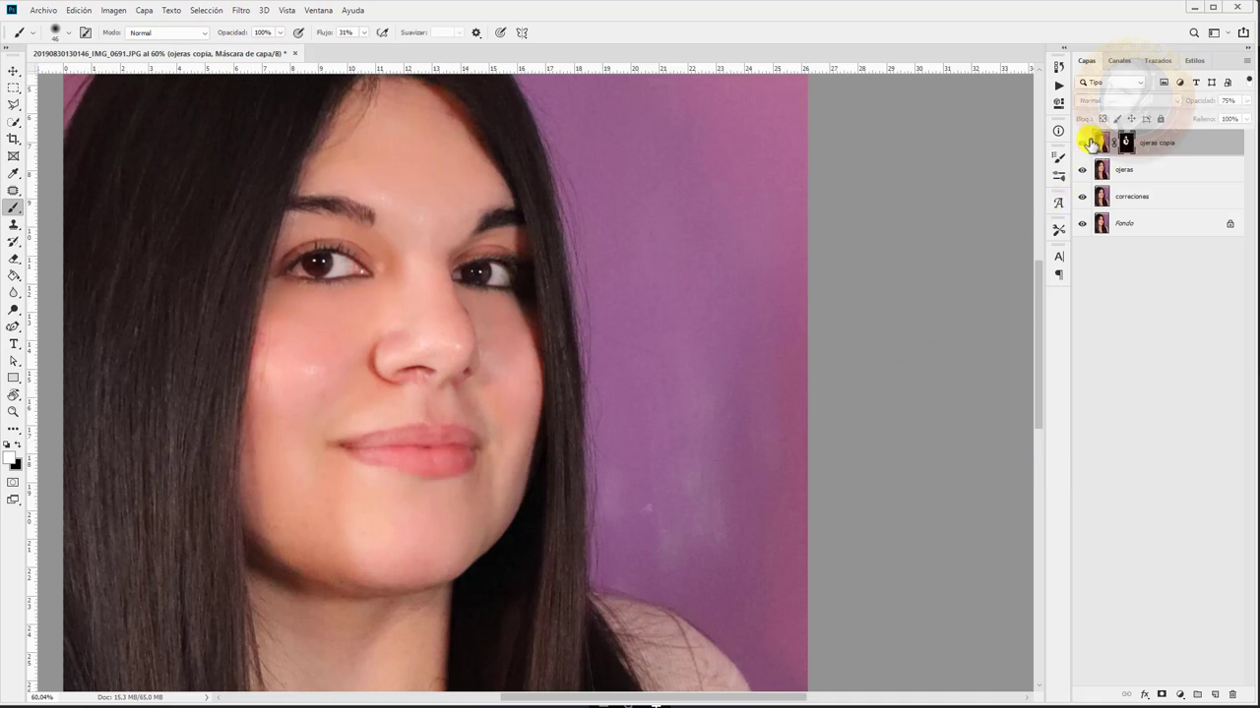
left_click(1099, 143)
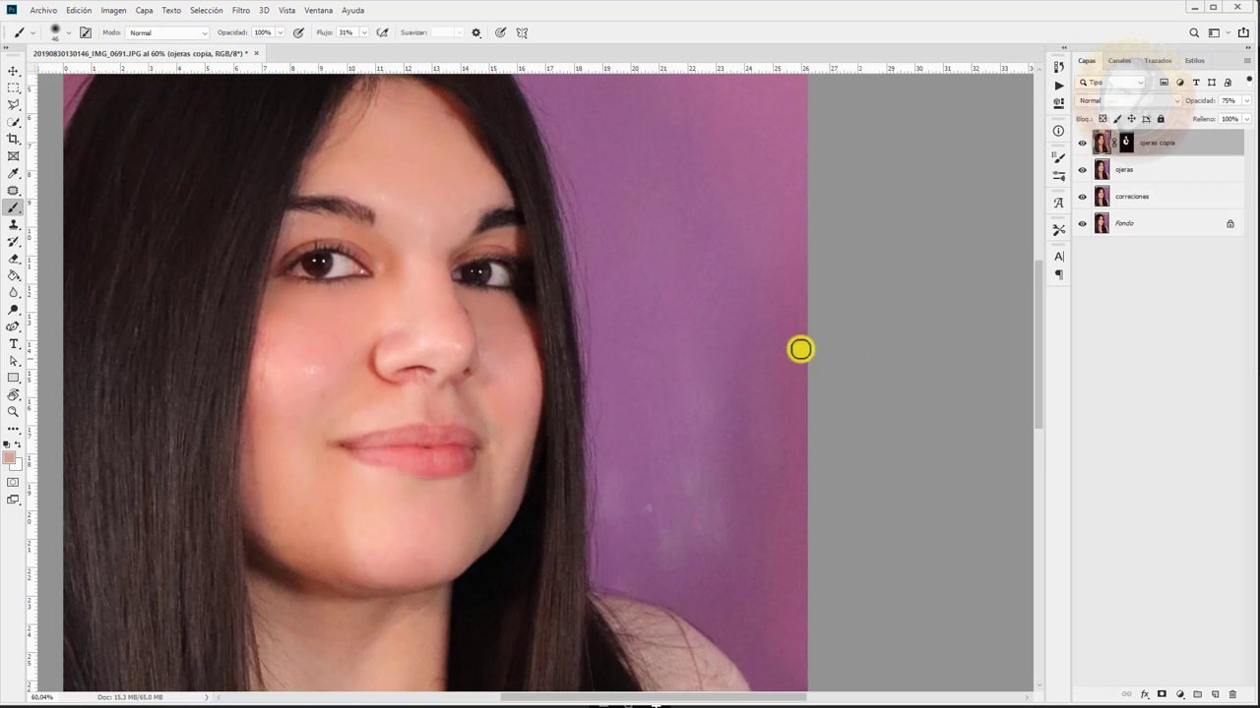
scroll(90, 380, "down", 1)
scroll(118, 394, "down", 1)
scroll(617, 533, "up", 1)
scroll(650, 531, "up", 1)
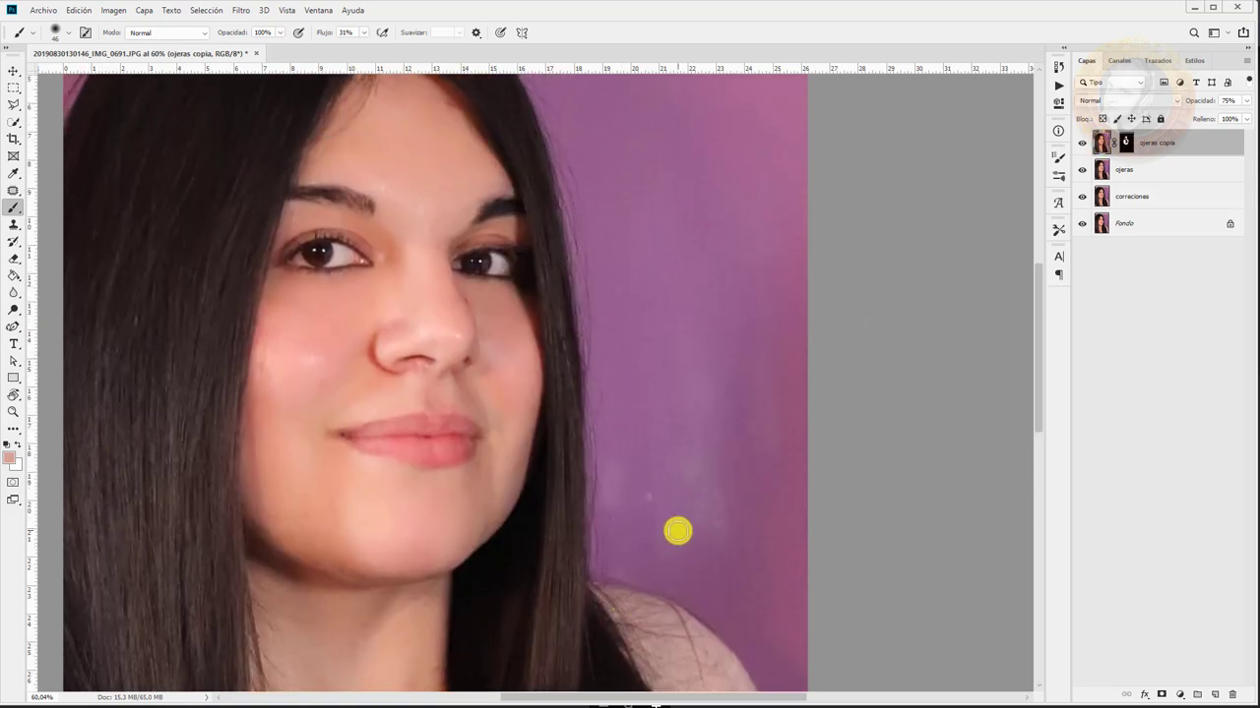
scroll(678, 529, "up", 1)
scroll(678, 527, "up", 1)
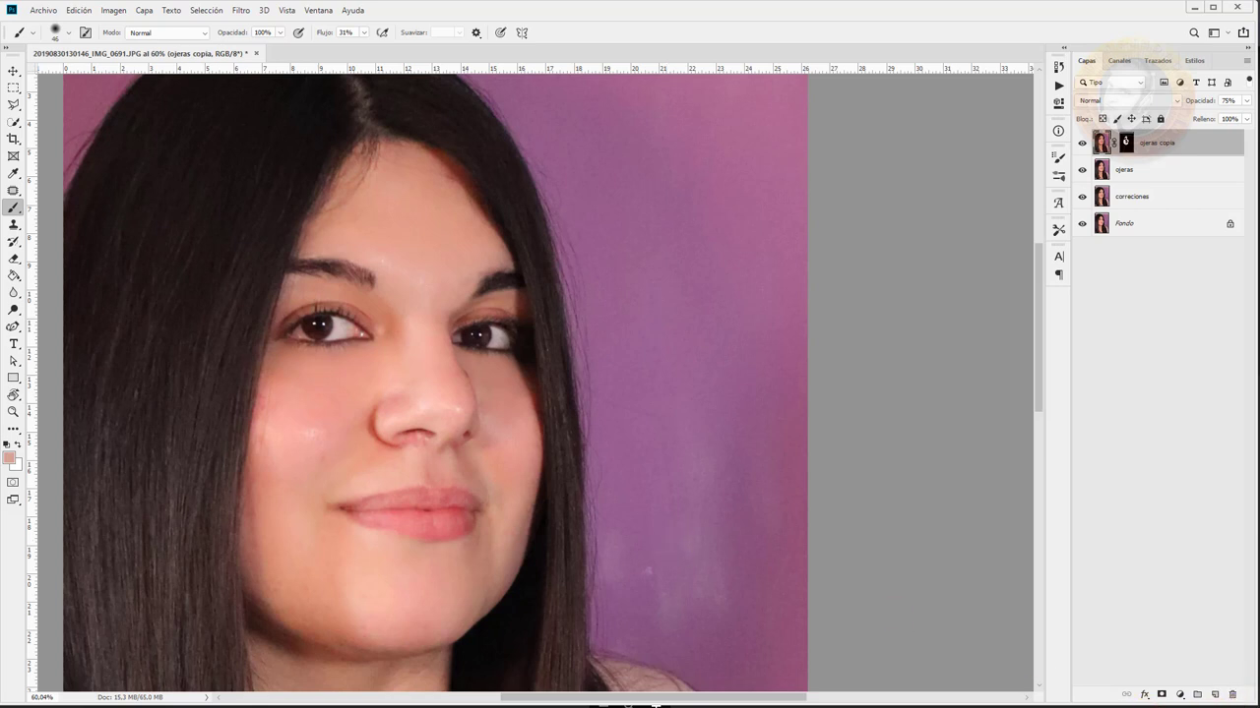
Create Capa 1, sample skin colour from the chin, and paint it over the nose and between the eyes
left_click(1216, 696)
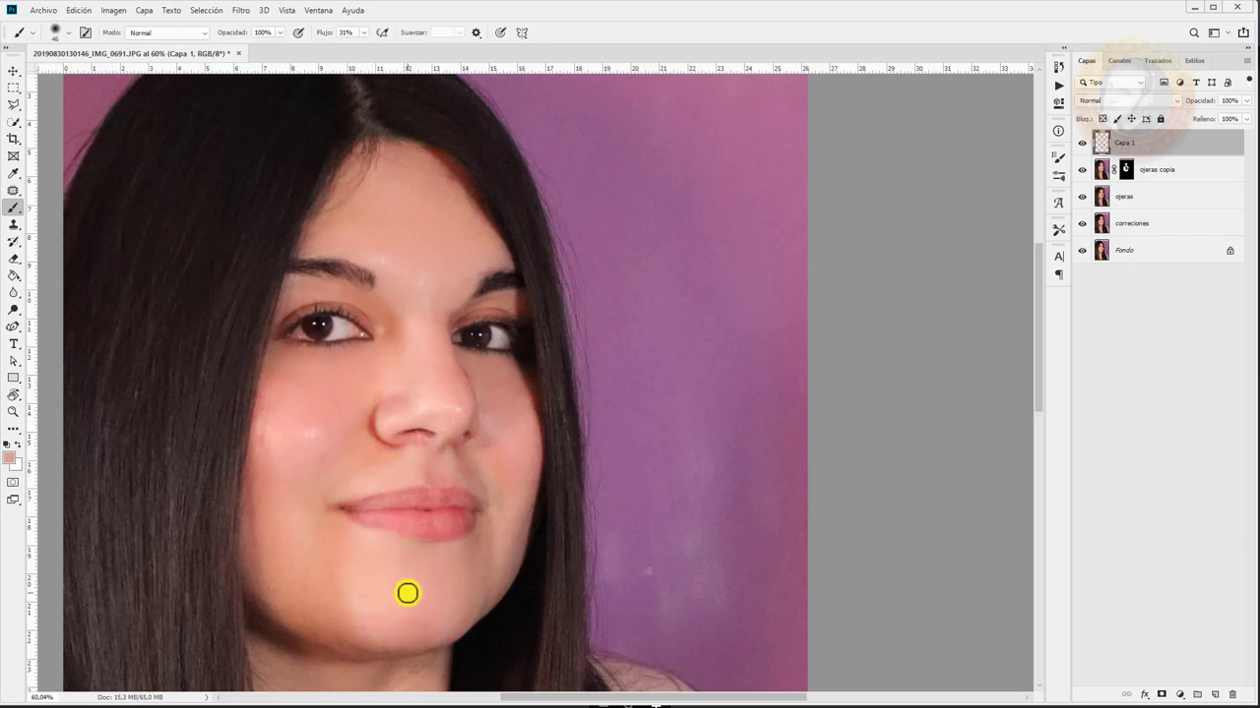
left_click(406, 573, "alt")
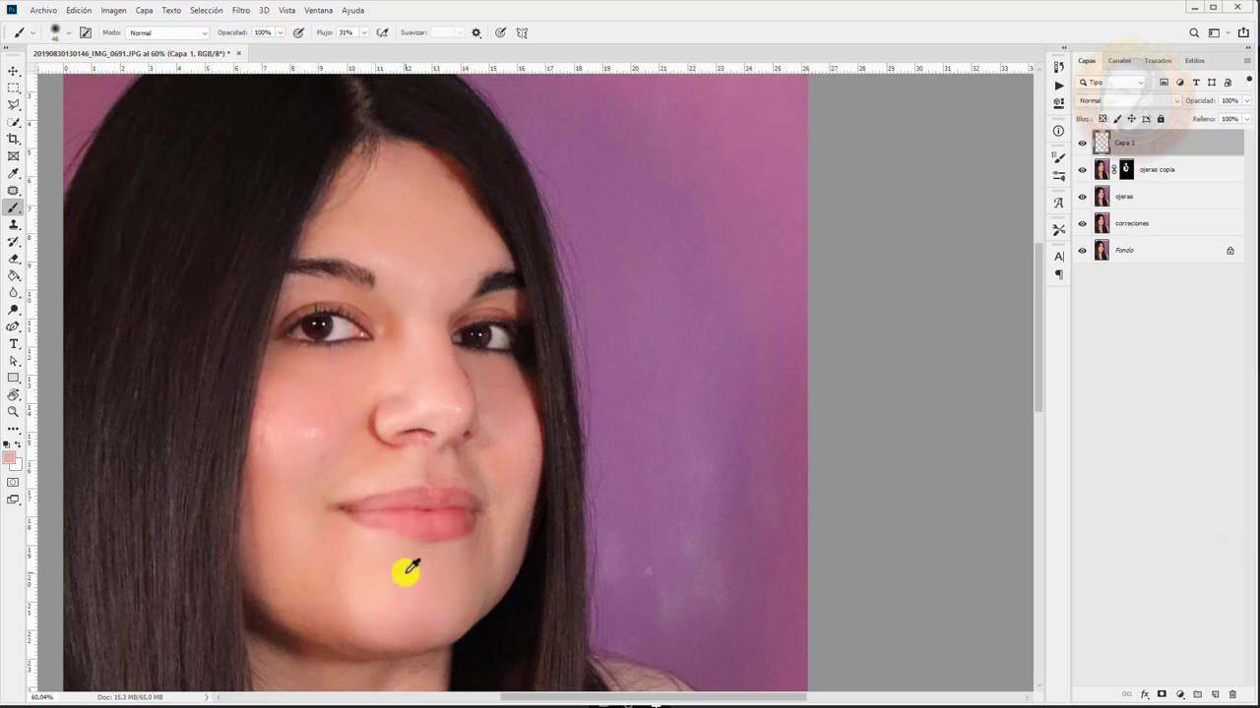
right_click(434, 390)
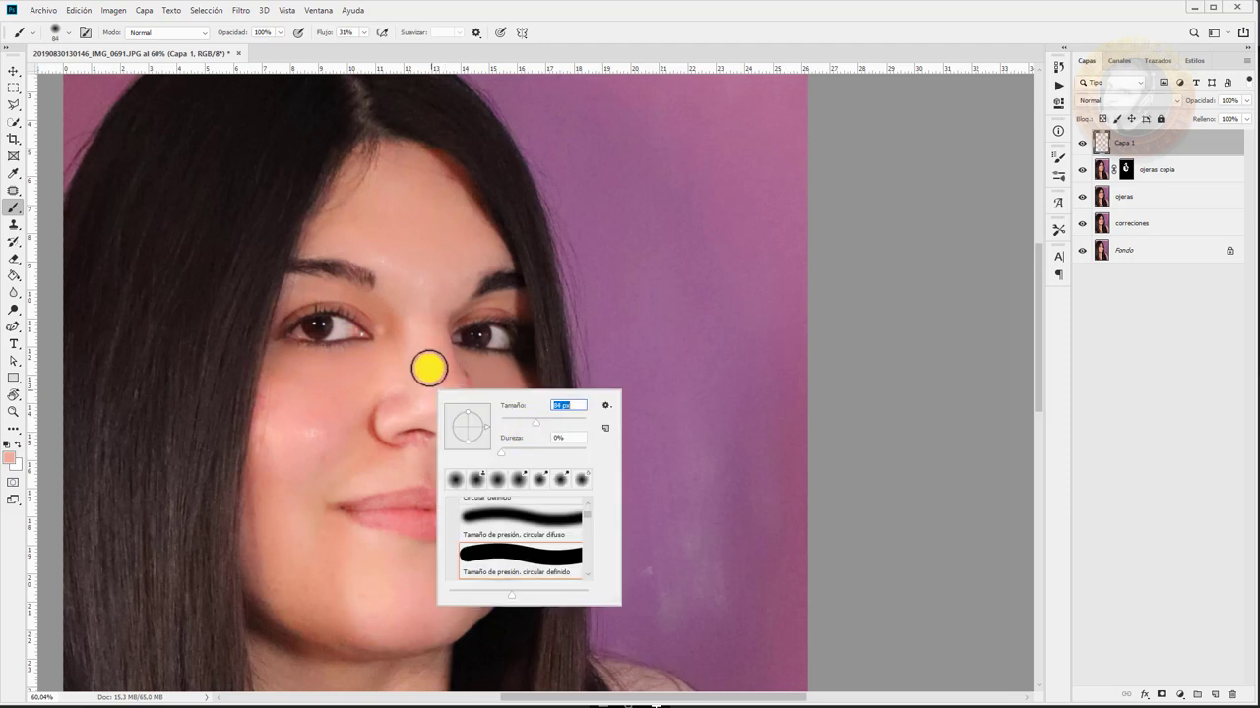
left_click(429, 368)
mouse_move(425, 316)
left_mouse_down()
mouse_move(372, 396)
mouse_move(280, 400)
mouse_move(354, 452)
mouse_move(436, 459)
mouse_move(422, 466)
mouse_move(501, 492)
mouse_move(483, 374)
mouse_move(508, 399)
mouse_move(492, 374)
mouse_move(444, 407)
mouse_move(345, 384)
mouse_move(304, 475)
mouse_move(354, 551)
mouse_move(469, 545)
mouse_move(501, 503)
mouse_move(460, 599)
mouse_move(335, 534)
mouse_move(352, 588)
mouse_move(318, 580)
mouse_move(282, 480)
mouse_move(286, 509)
mouse_move(357, 611)
mouse_move(331, 616)
mouse_move(270, 533)
mouse_move(264, 503)
mouse_move(301, 599)
mouse_move(452, 604)
mouse_move(475, 567)
mouse_move(486, 570)
mouse_move(517, 438)
mouse_move(516, 480)
left_mouse_up()
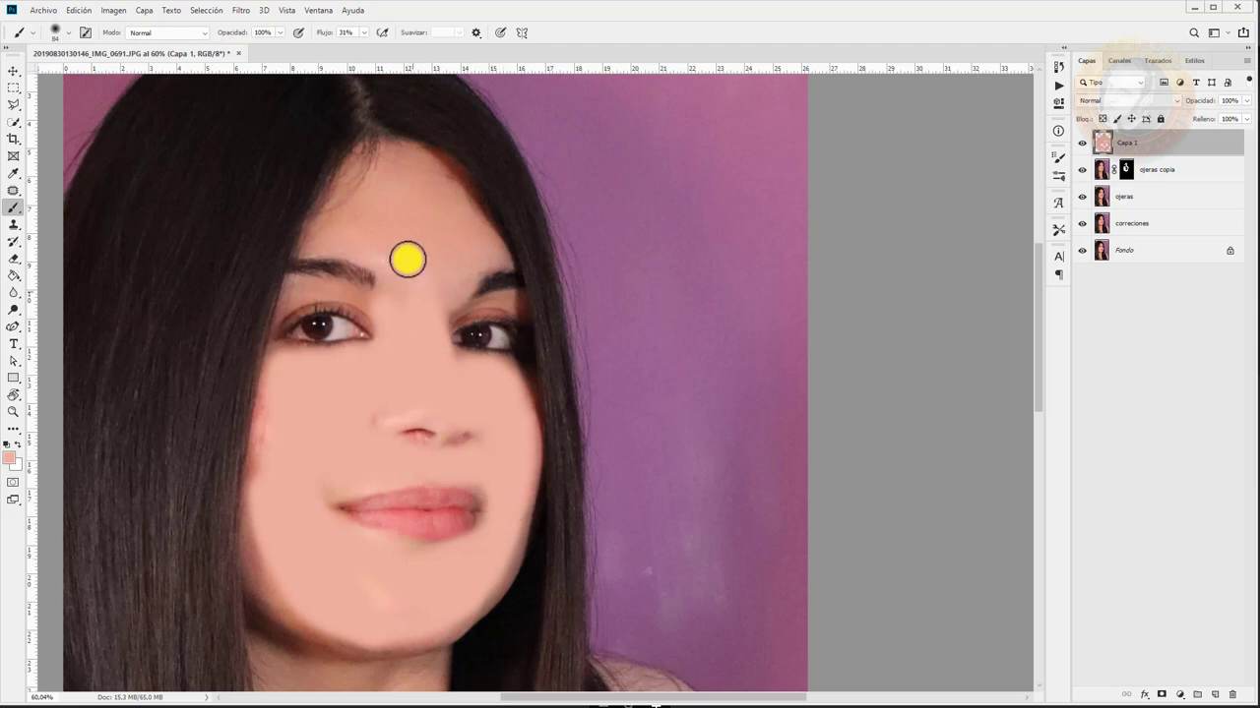
Paint the sampled skin tone over the cheek, forehead and outer end of the right eyebrow
mouse_move(407, 259)
left_mouse_down()
mouse_move(413, 286)
mouse_move(352, 245)
mouse_move(384, 219)
mouse_move(387, 197)
mouse_move(443, 199)
mouse_move(400, 262)
mouse_move(430, 272)
mouse_move(461, 230)
mouse_move(445, 289)
mouse_move(461, 219)
mouse_move(483, 239)
mouse_move(417, 167)
mouse_move(368, 198)
left_mouse_up()
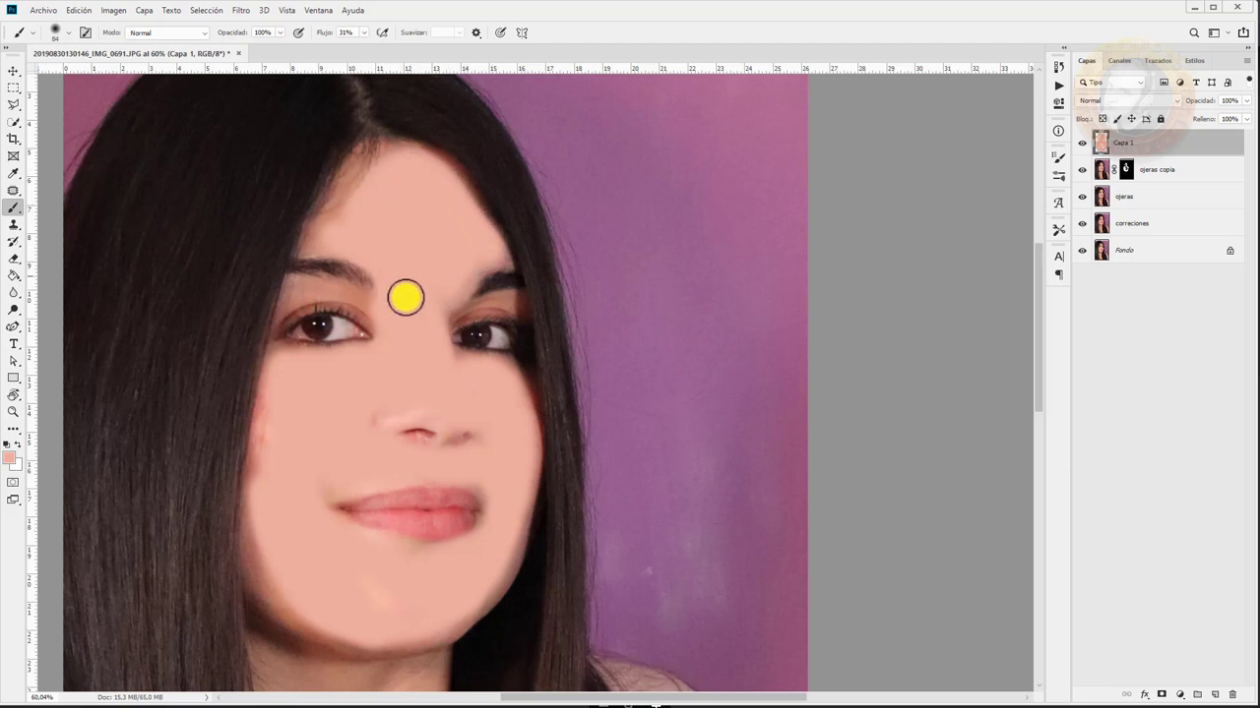
right_click(397, 313)
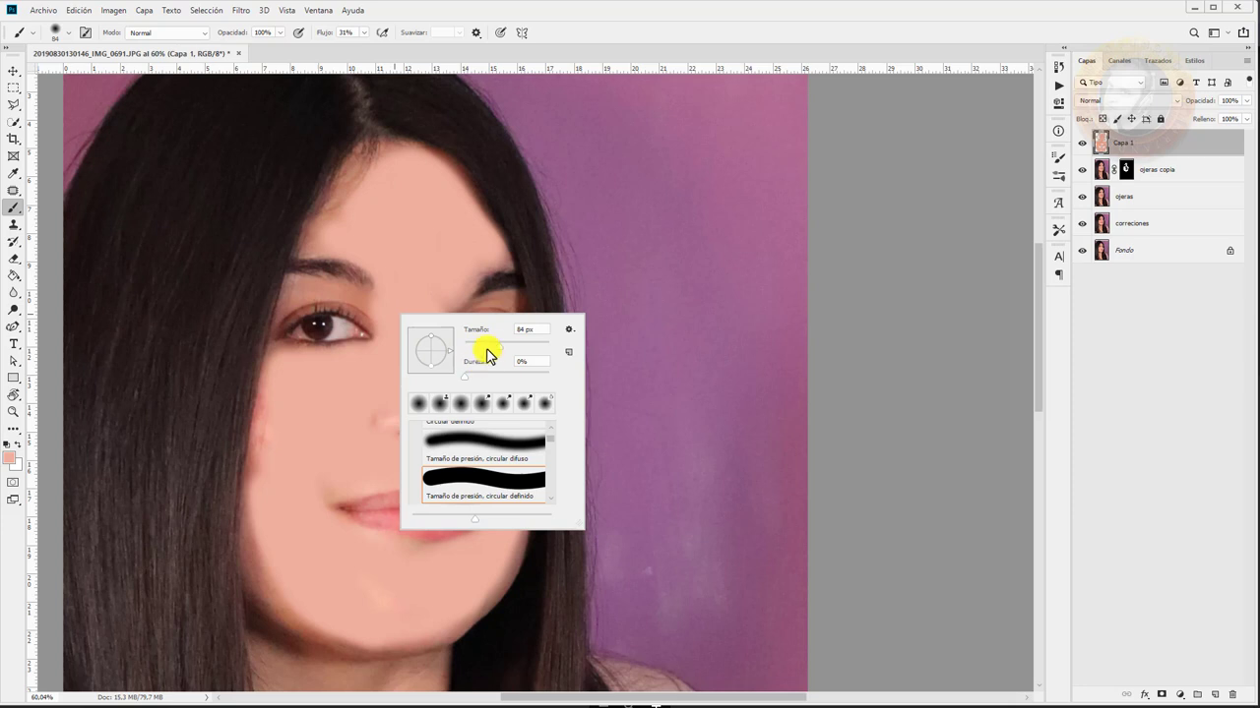
left_click(380, 312)
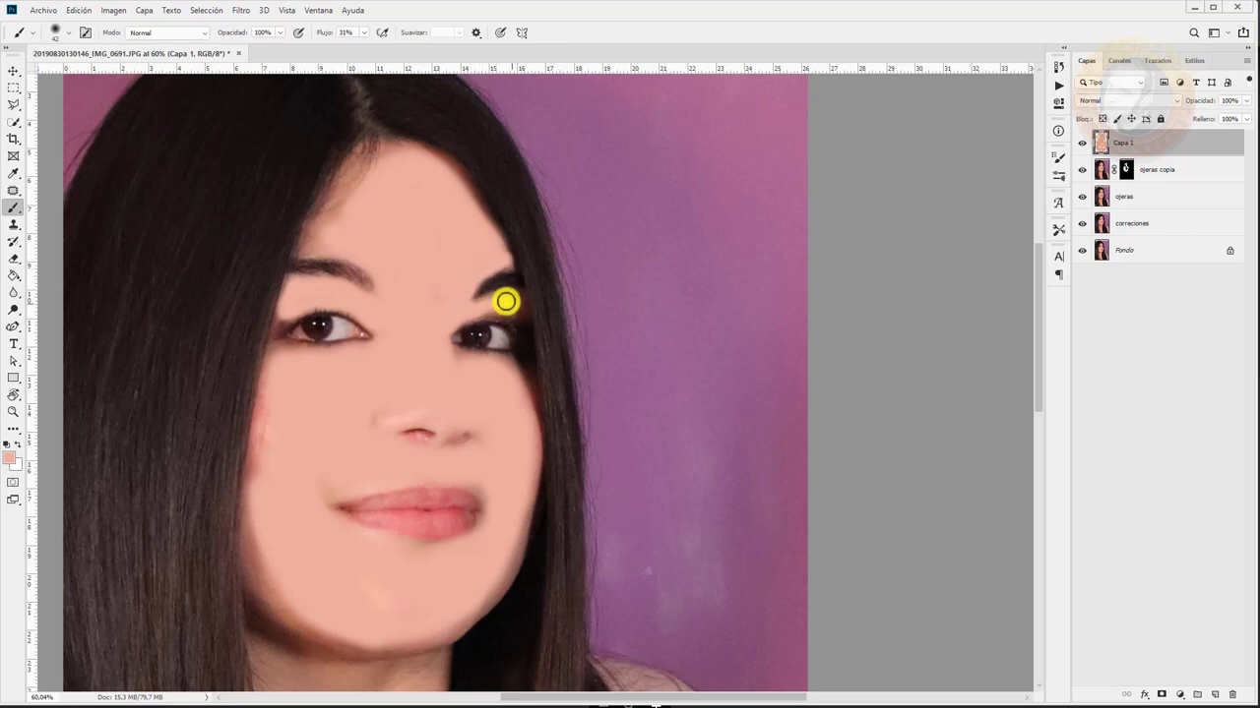
left_click_drag(506, 301, 499, 297)
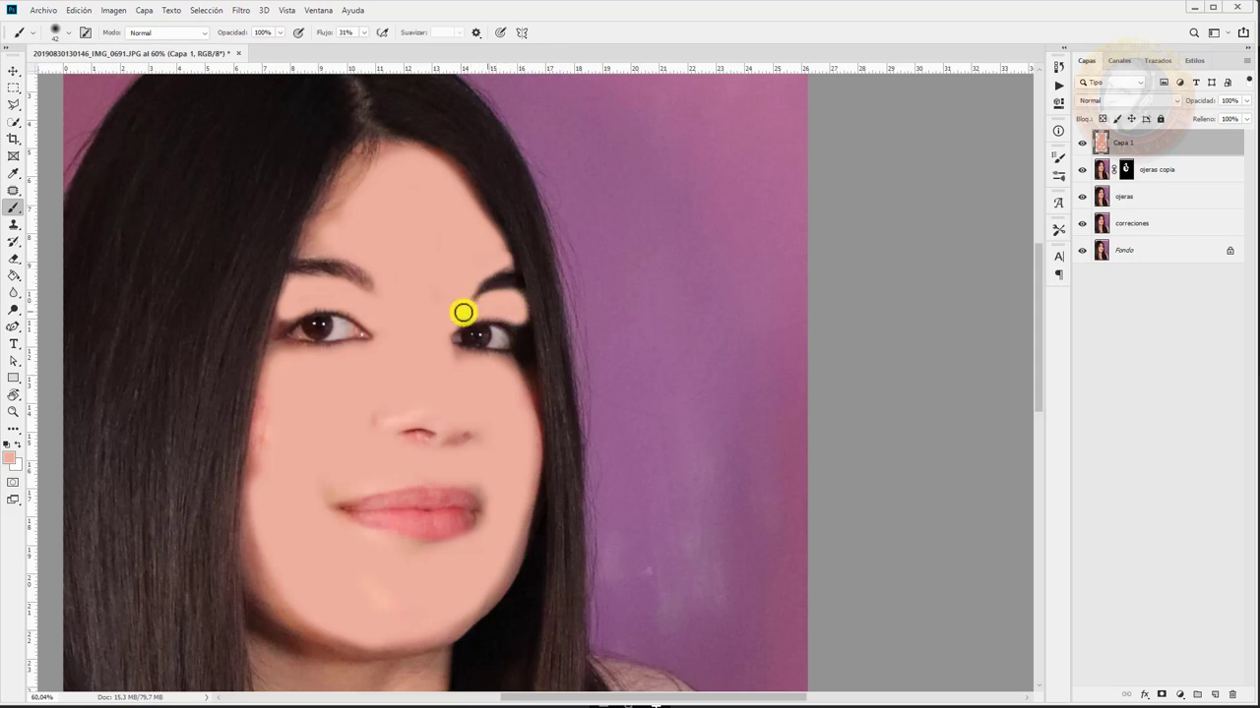
Zoom out and paint skin tone down the neck below the chin on Capa 1
scroll(335, 608, "down", 3)
scroll(335, 590, "down", 1)
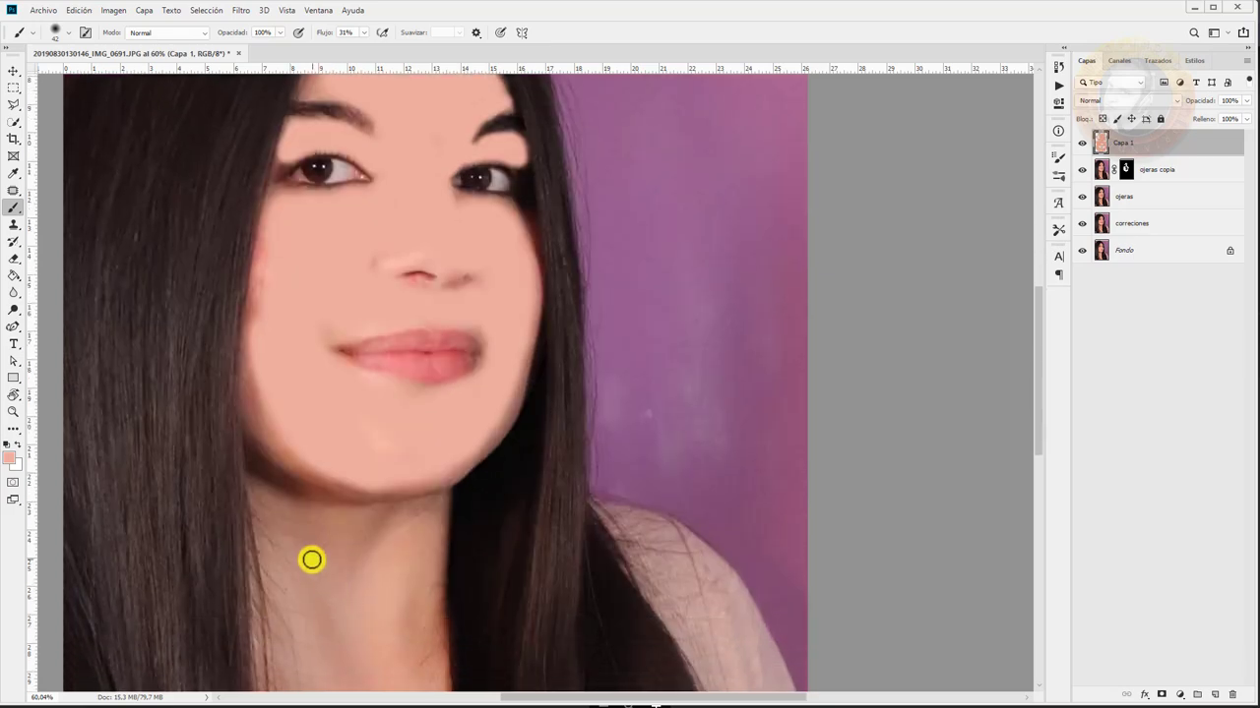
scroll(317, 560, "down", 3)
scroll(310, 591, "down", 2)
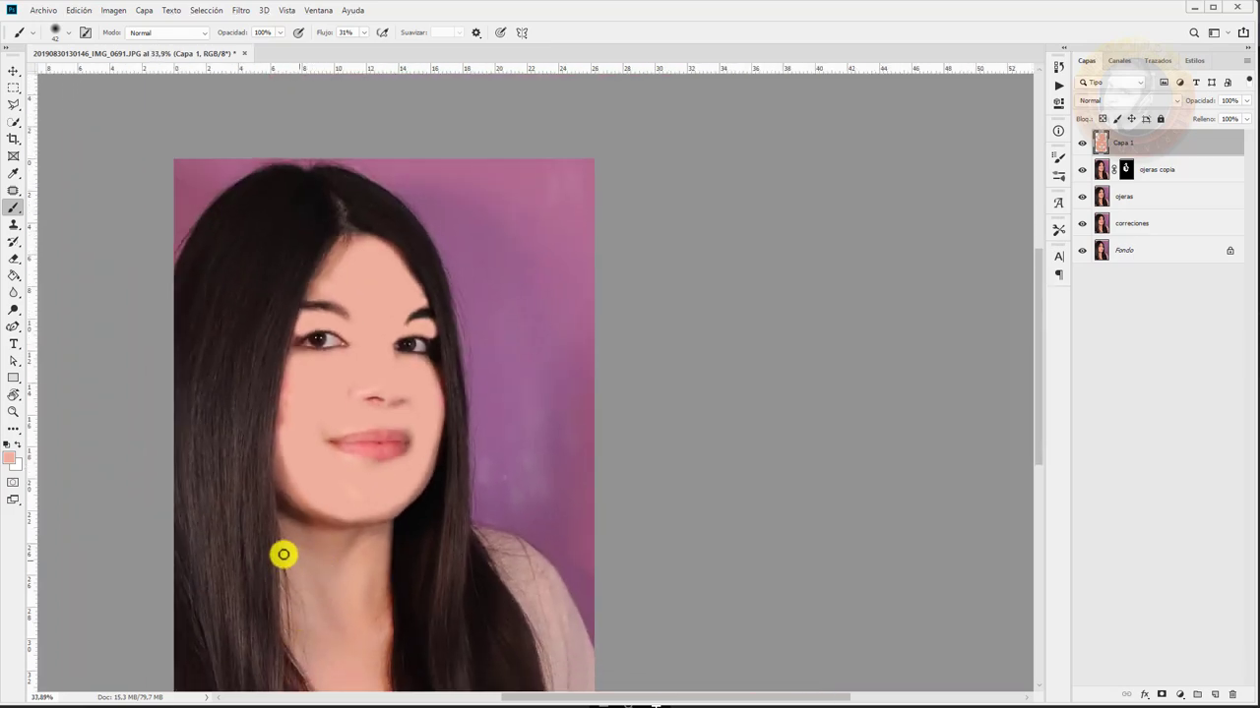
right_click(352, 373)
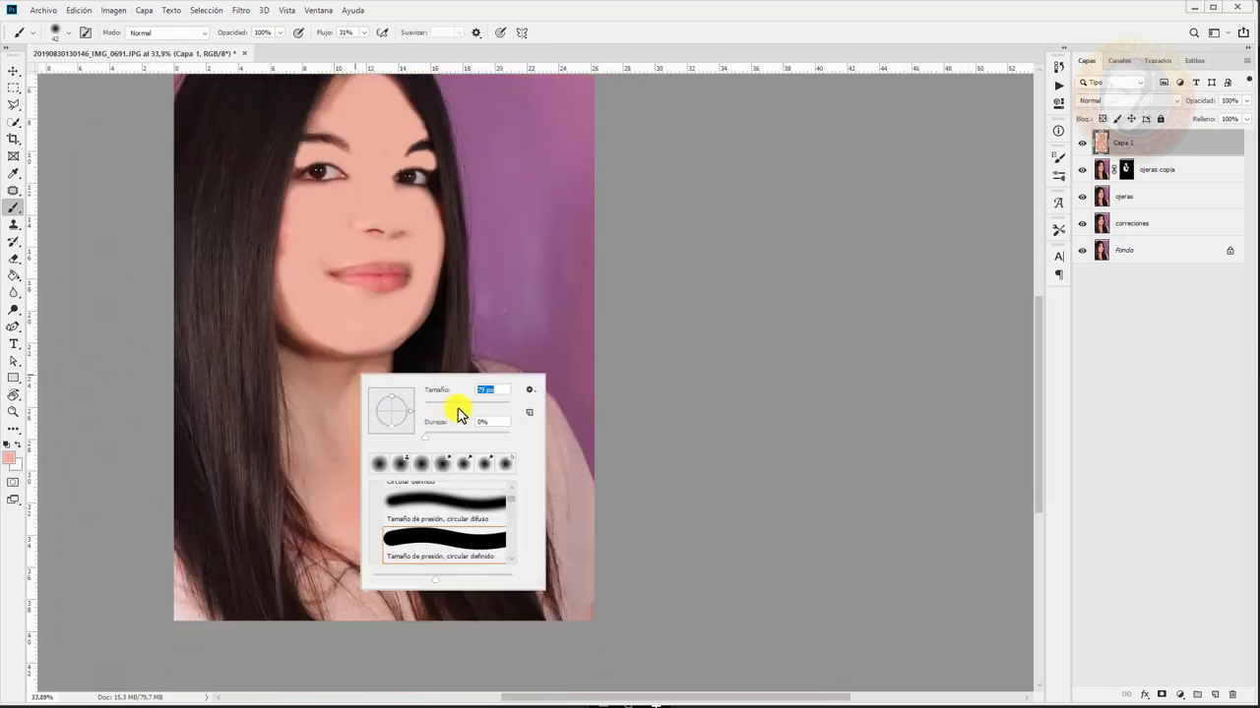
left_click(393, 345)
mouse_move(374, 374)
left_mouse_down()
mouse_move(374, 357)
mouse_move(358, 492)
mouse_move(351, 379)
mouse_move(344, 422)
mouse_move(326, 393)
left_mouse_up()
Enlarge the brush to 163 px, paint the left jaw and neck, then zoom back in
right_click(325, 369)
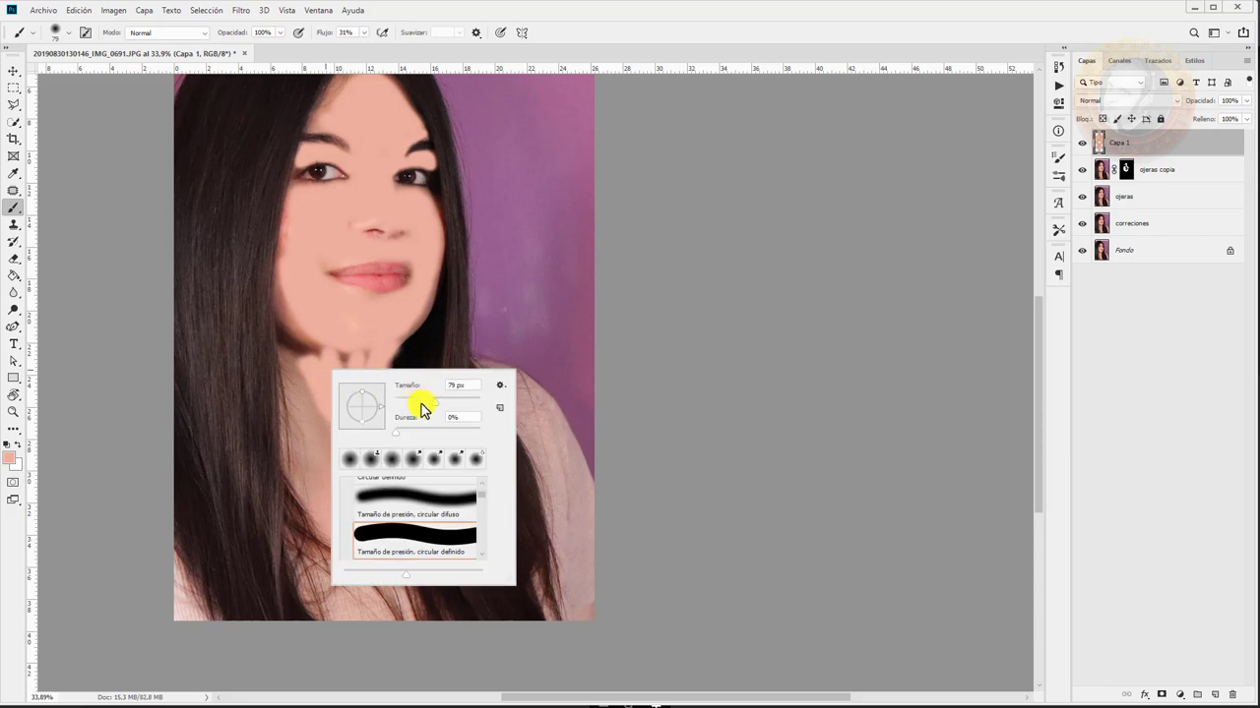
left_click(335, 343)
mouse_move(335, 343)
left_mouse_down()
mouse_move(328, 387)
mouse_move(301, 317)
mouse_move(332, 444)
mouse_move(354, 394)
mouse_move(372, 421)
mouse_move(354, 473)
mouse_move(312, 410)
mouse_move(321, 481)
mouse_move(364, 479)
left_mouse_up()
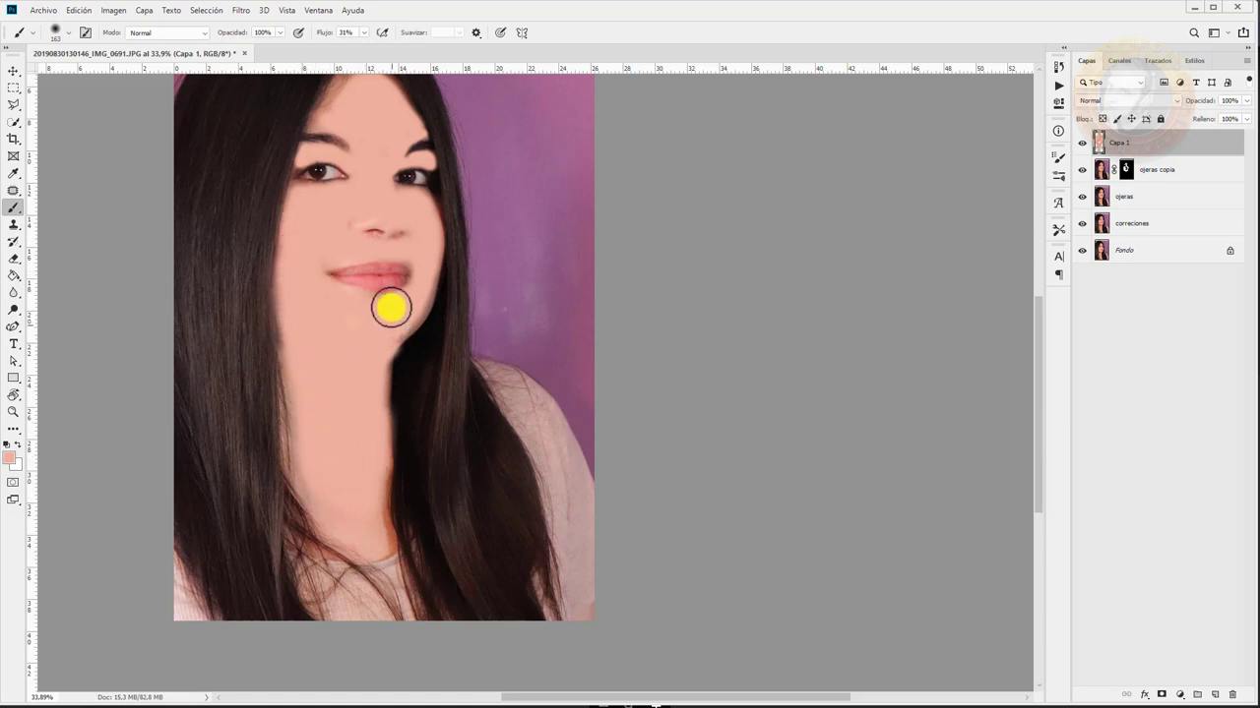
scroll(408, 271, "up", 3)
scroll(425, 232, "up", 1)
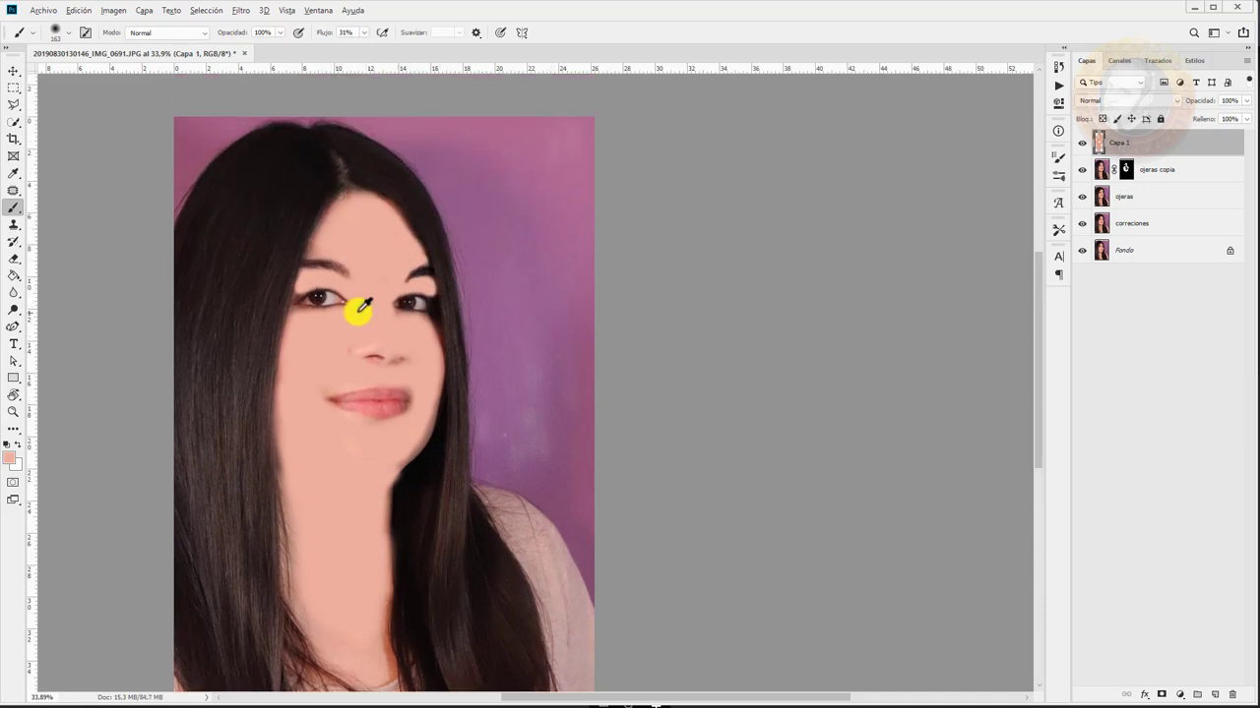
scroll(360, 309, "up", 3)
right_click(453, 547)
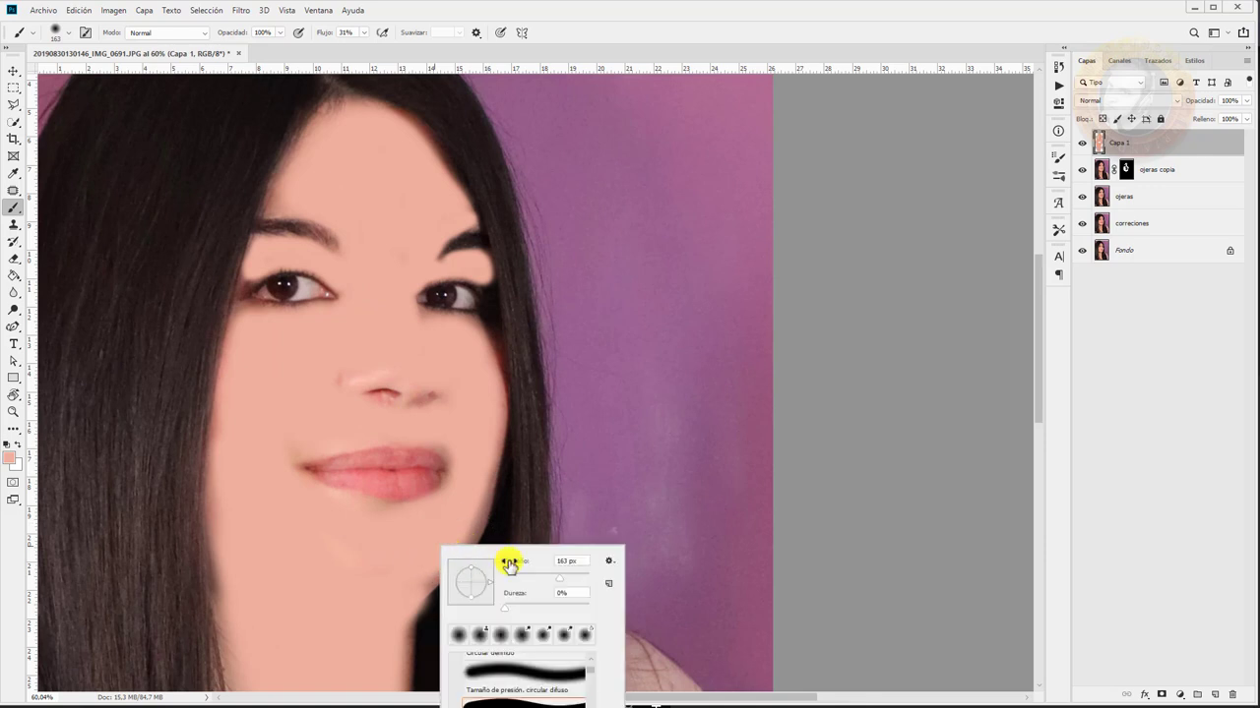
left_click(413, 581)
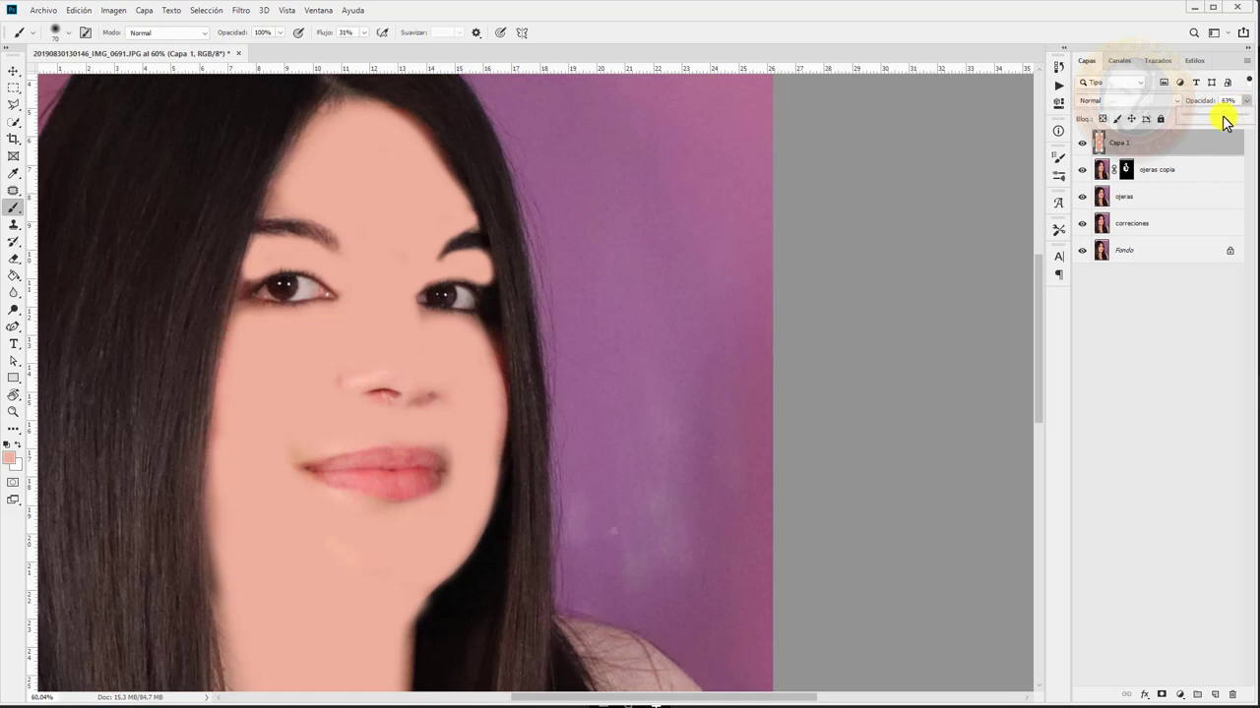
left_click_drag(1225, 121, 1198, 120)
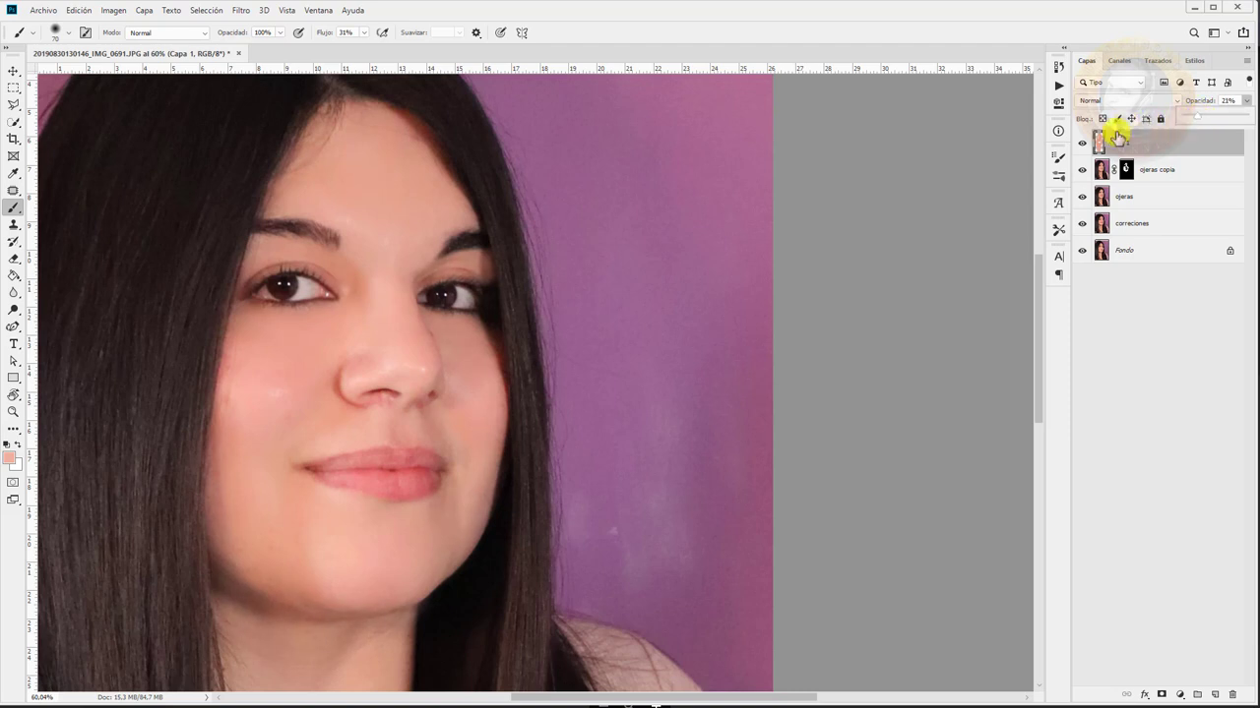
left_click(1084, 144)
left_click(1086, 145)
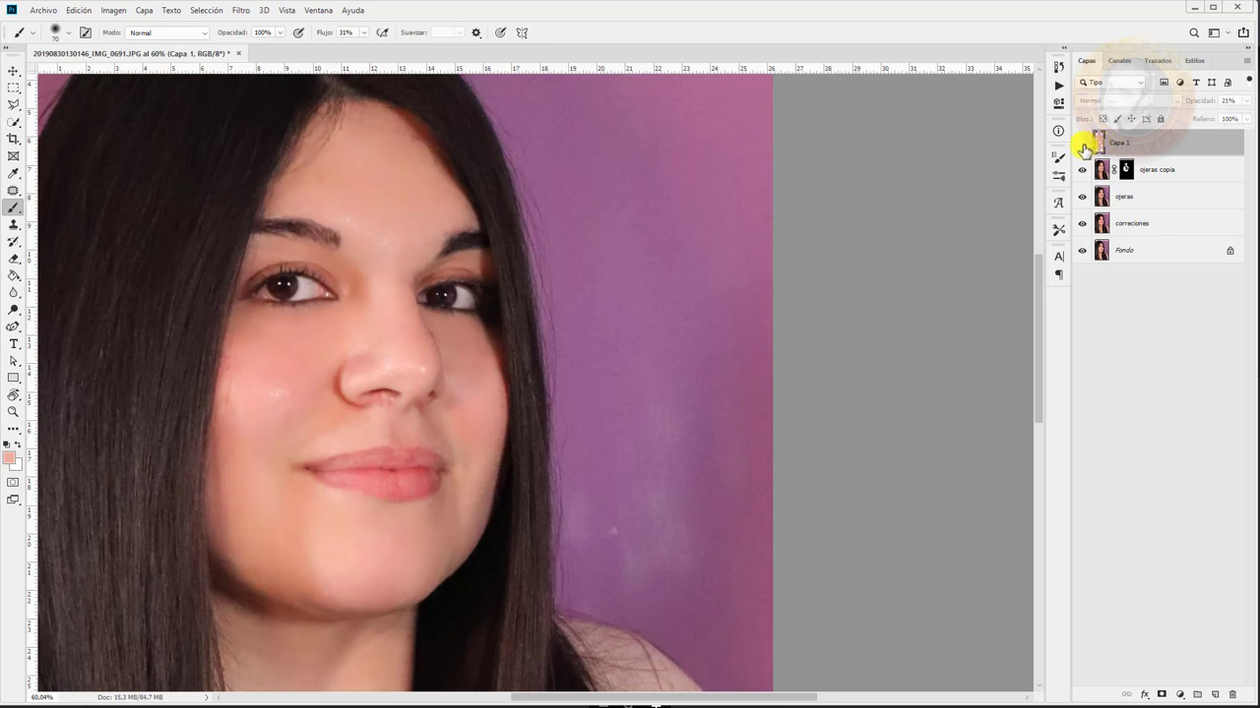
left_click(1084, 146)
left_click(1090, 146)
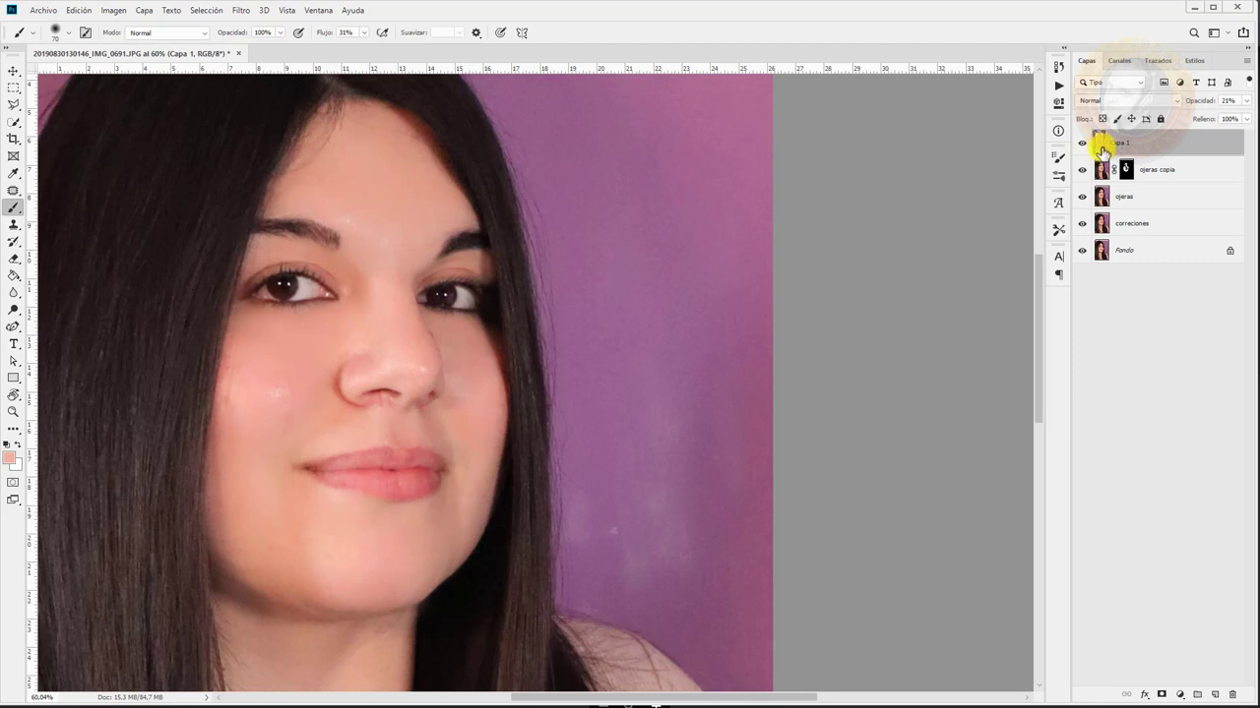
scroll(251, 560, "down", 2)
scroll(259, 561, "up", 3)
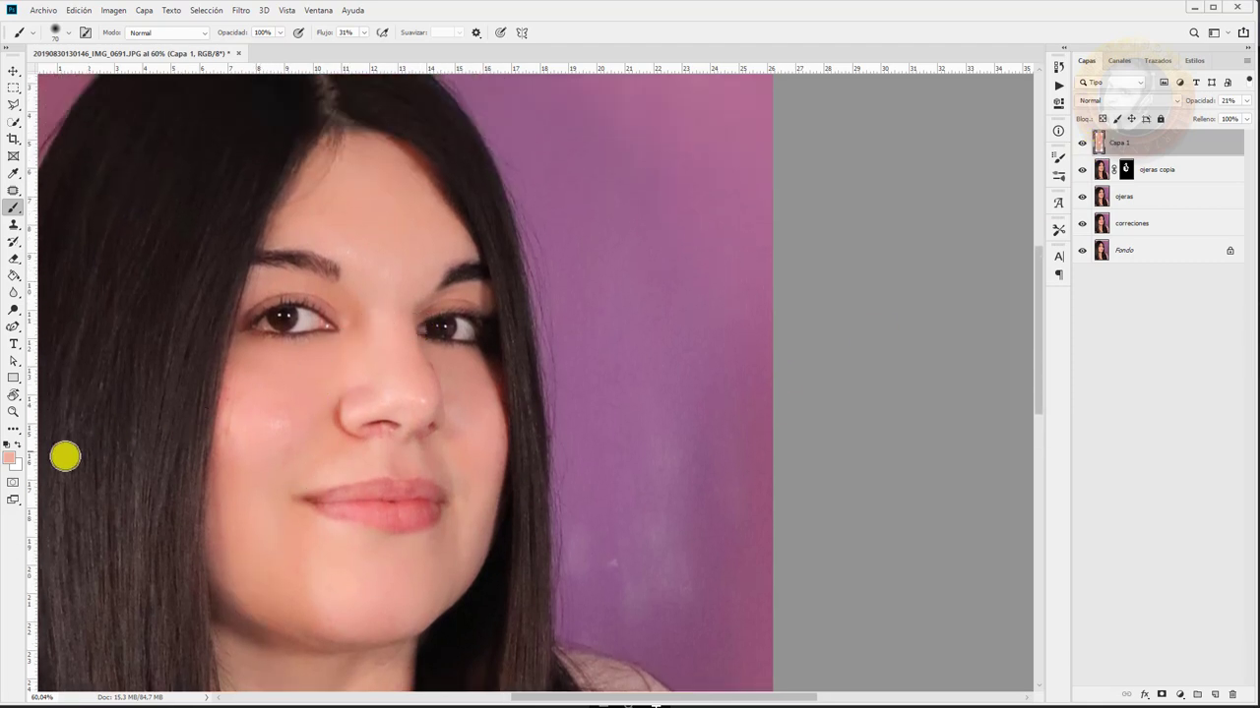
Set the foreground colour to salmon #e2937c and switch to the Brush tool
left_click(12, 453)
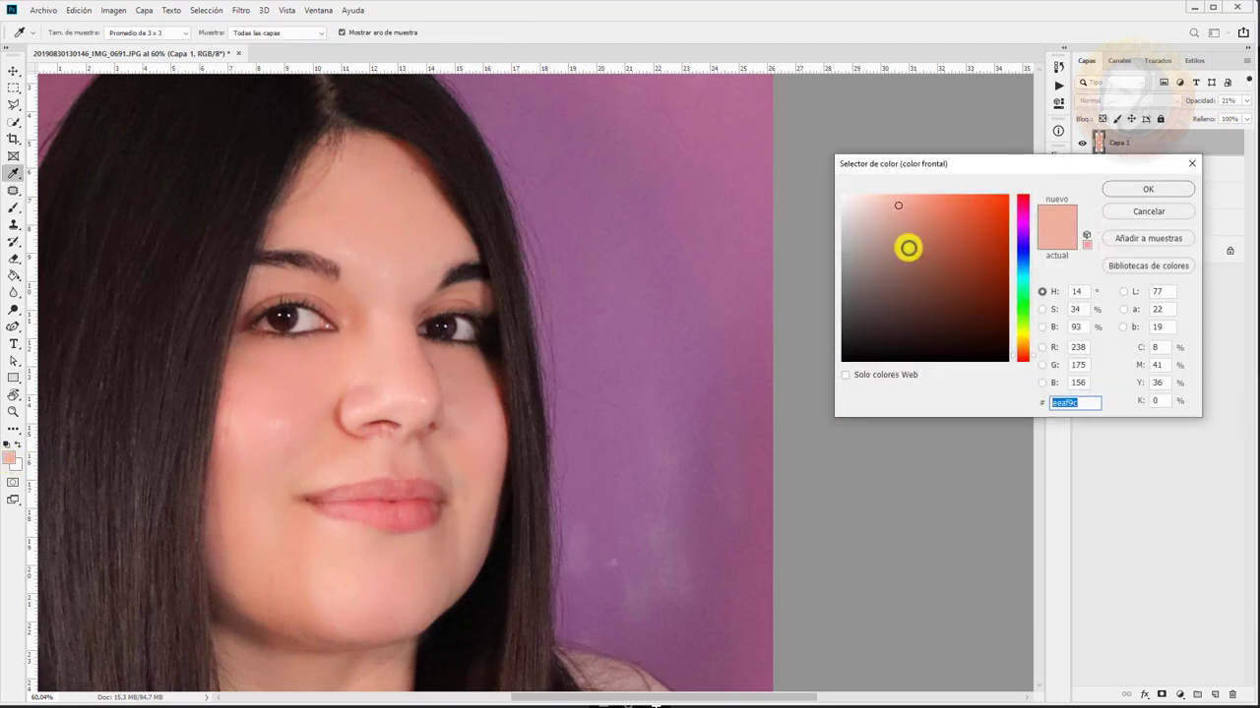
left_click(916, 213)
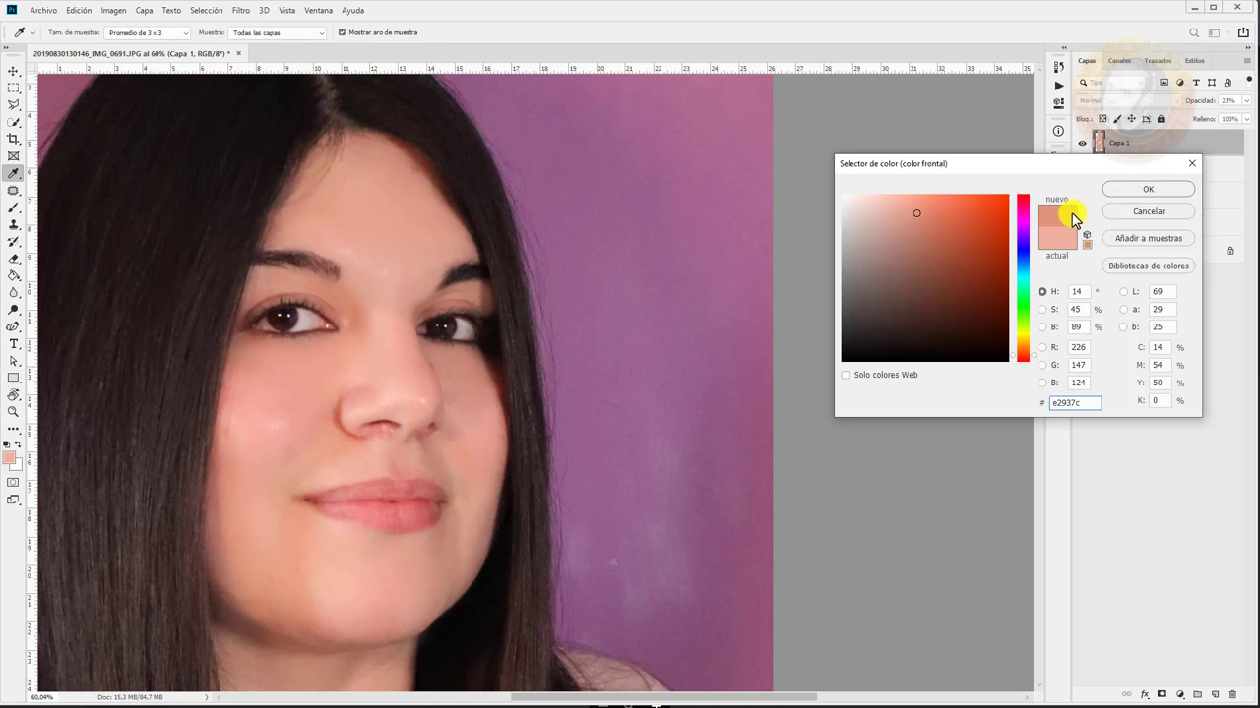
left_click(1130, 192)
key("b")
Paint salmon tone under the left eye with a 43 px brush, Capa 1 at 90% opacity
right_click(404, 331)
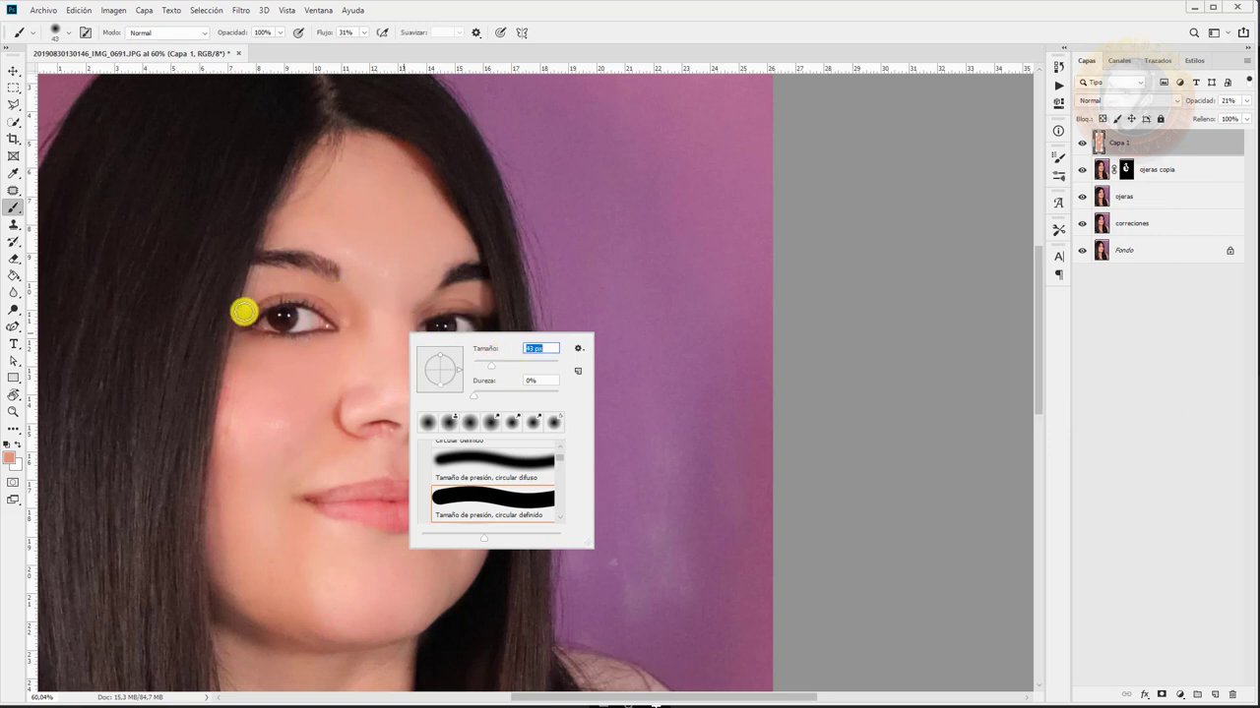
left_click(245, 301)
left_click_drag(255, 277, 291, 279)
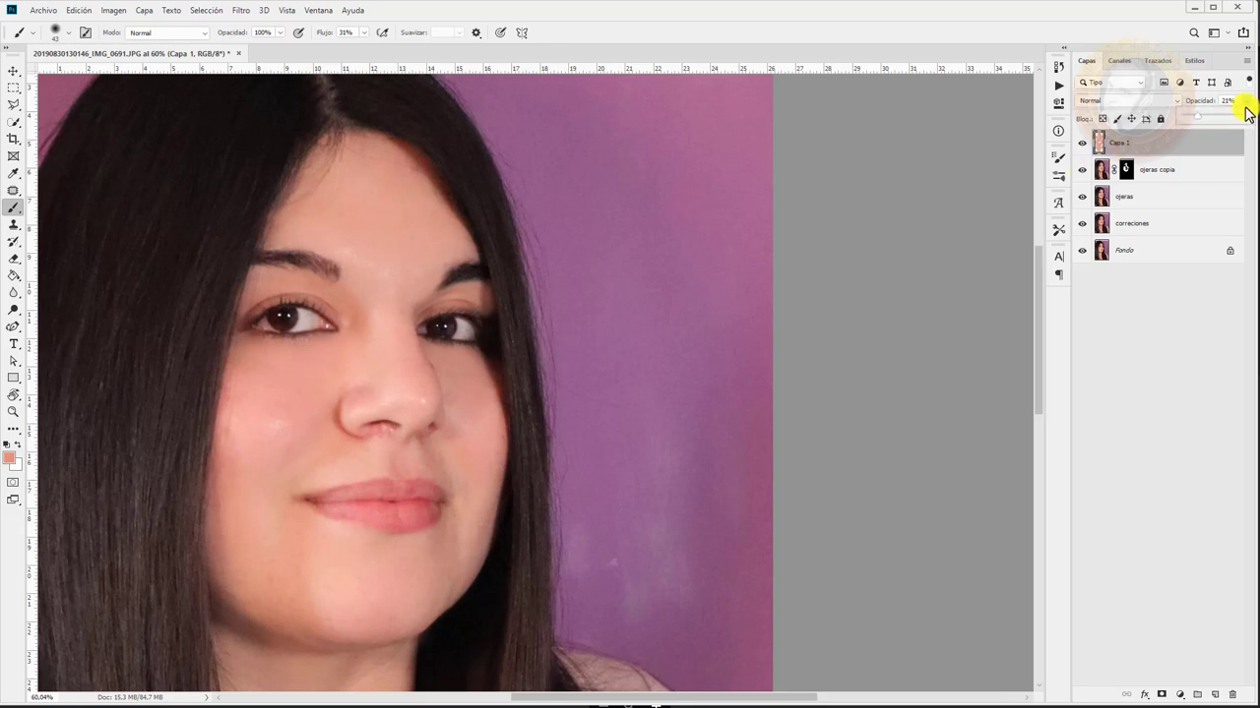
left_click_drag(1246, 120, 1244, 120)
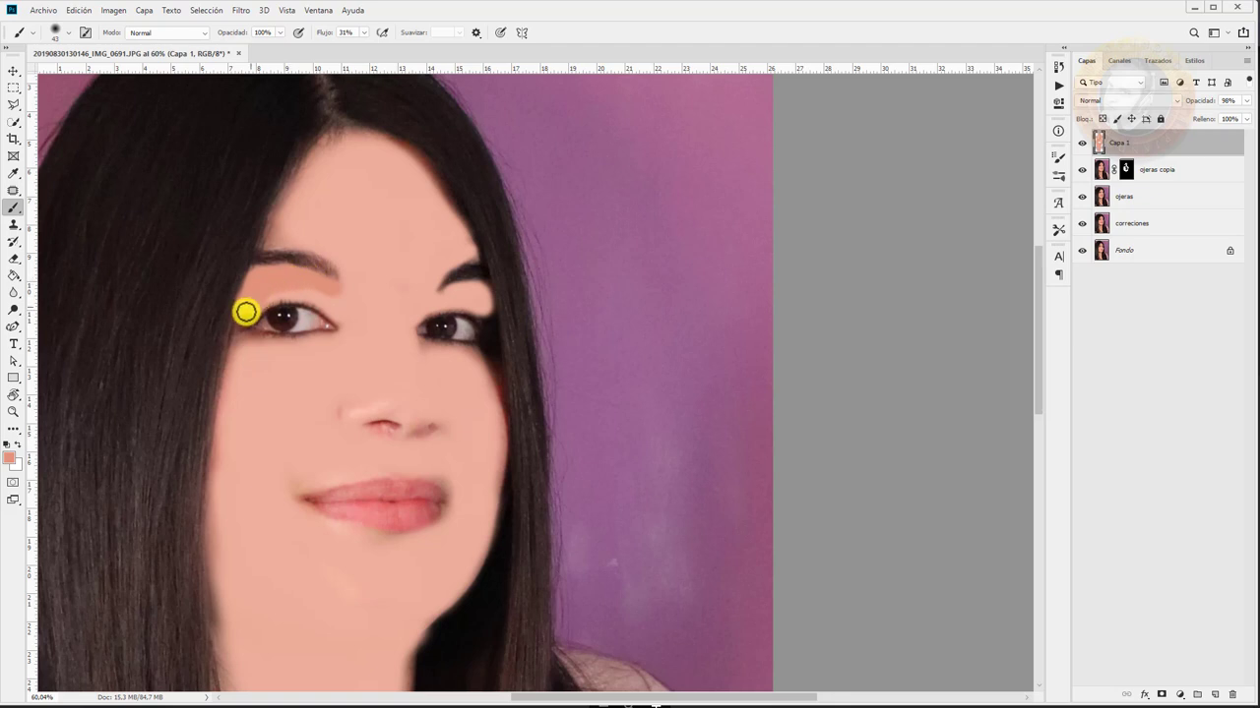
mouse_move(276, 343)
left_mouse_down()
mouse_move(315, 341)
mouse_move(273, 299)
left_mouse_up()
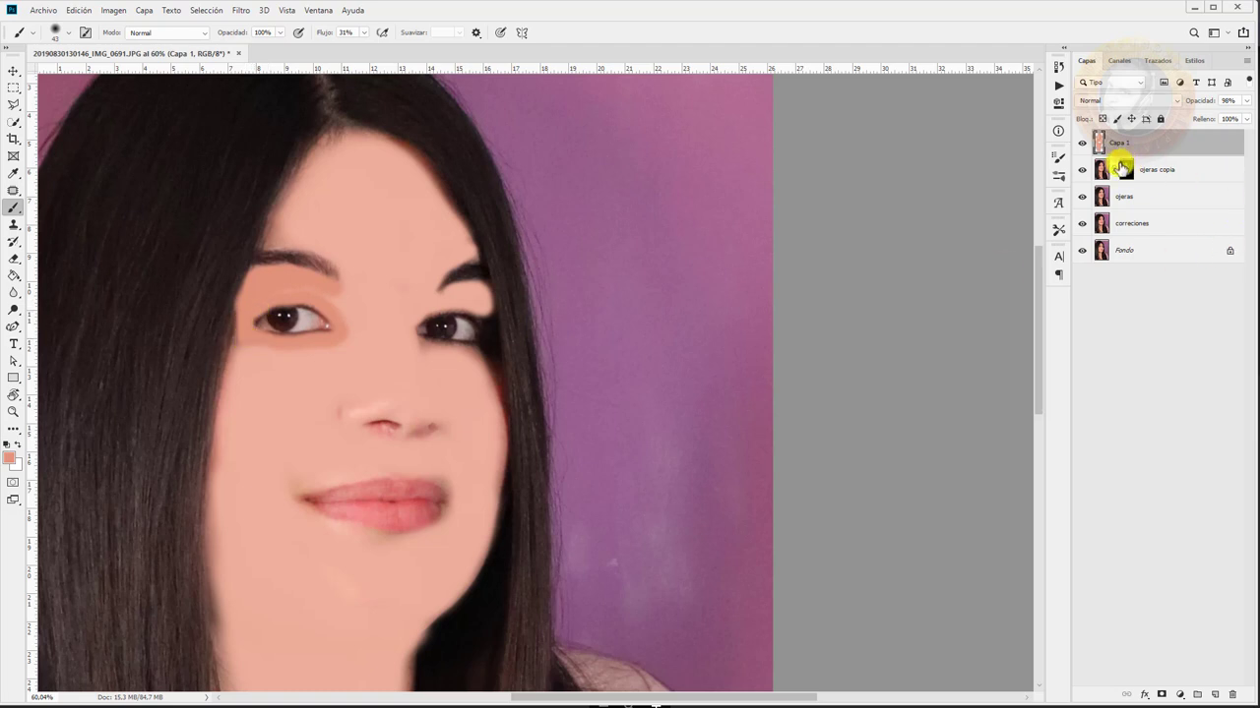
Drop Capa 1 to 40% opacity and brush salmon tone down the left cheek and jaw at 60 px
left_click(1245, 101)
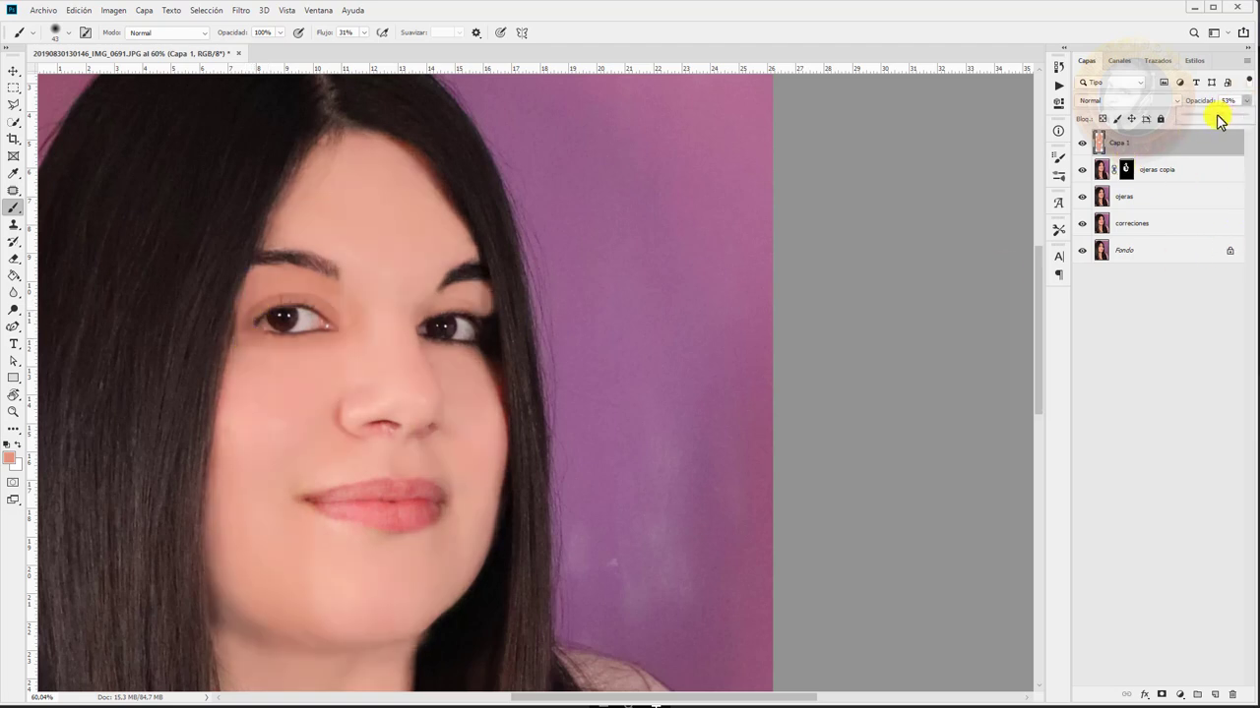
left_click_drag(1211, 118, 1209, 118)
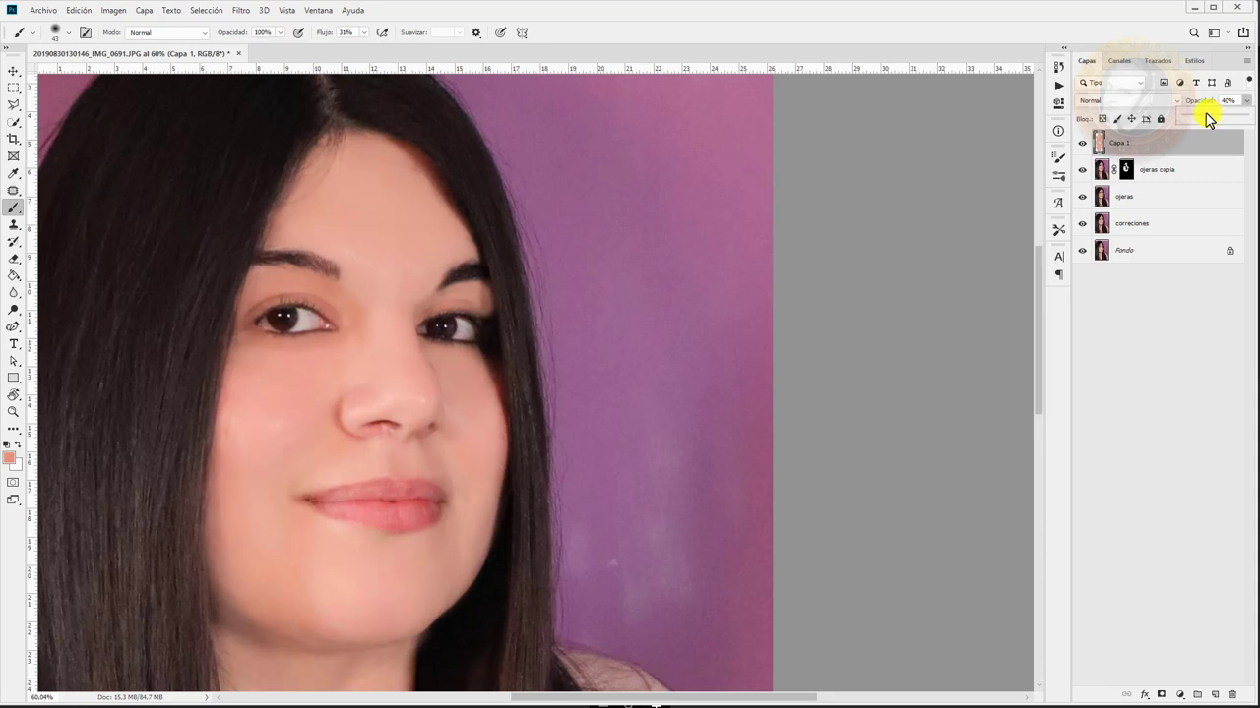
right_click(346, 397)
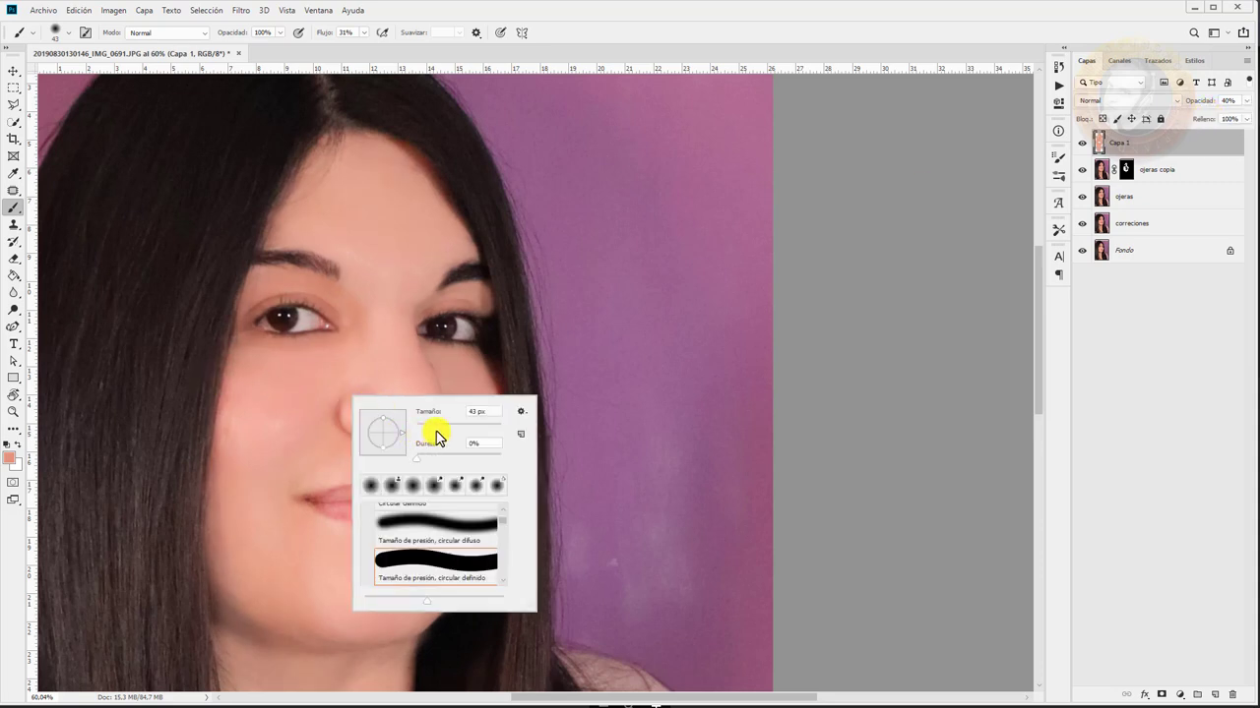
left_click(241, 334)
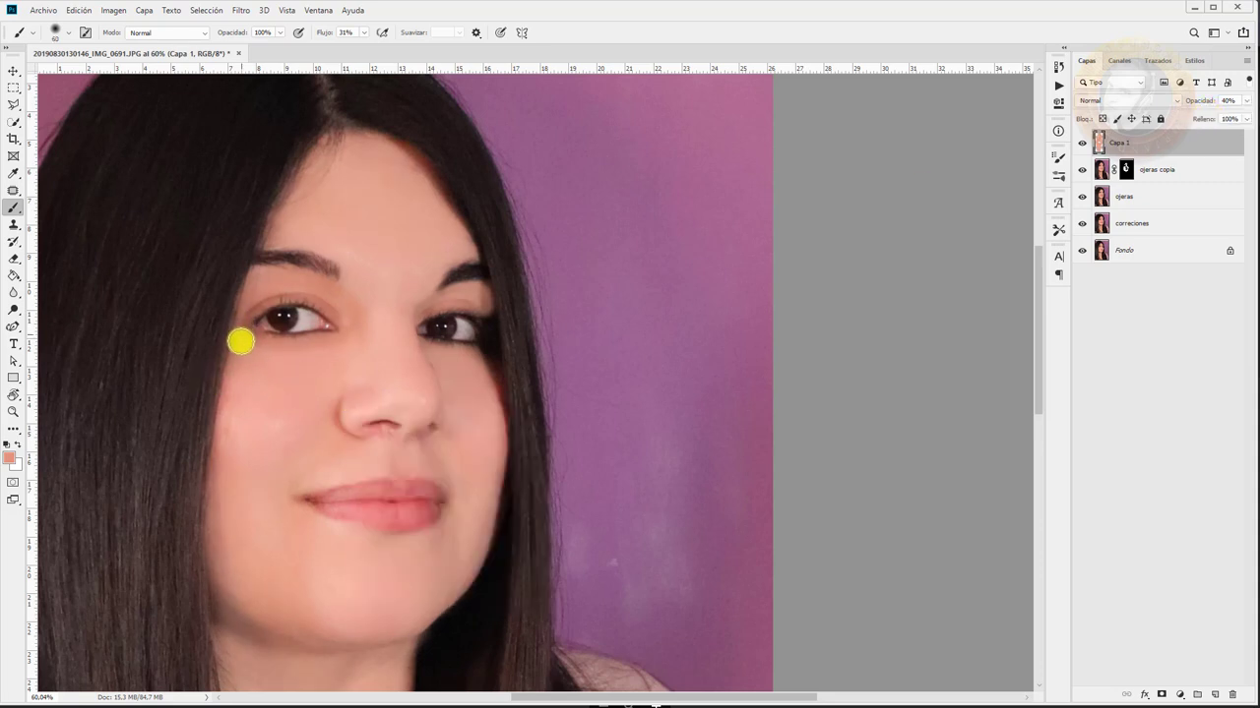
mouse_move(228, 415)
left_mouse_down()
mouse_move(222, 554)
mouse_move(245, 621)
mouse_move(214, 590)
mouse_move(213, 521)
left_mouse_up()
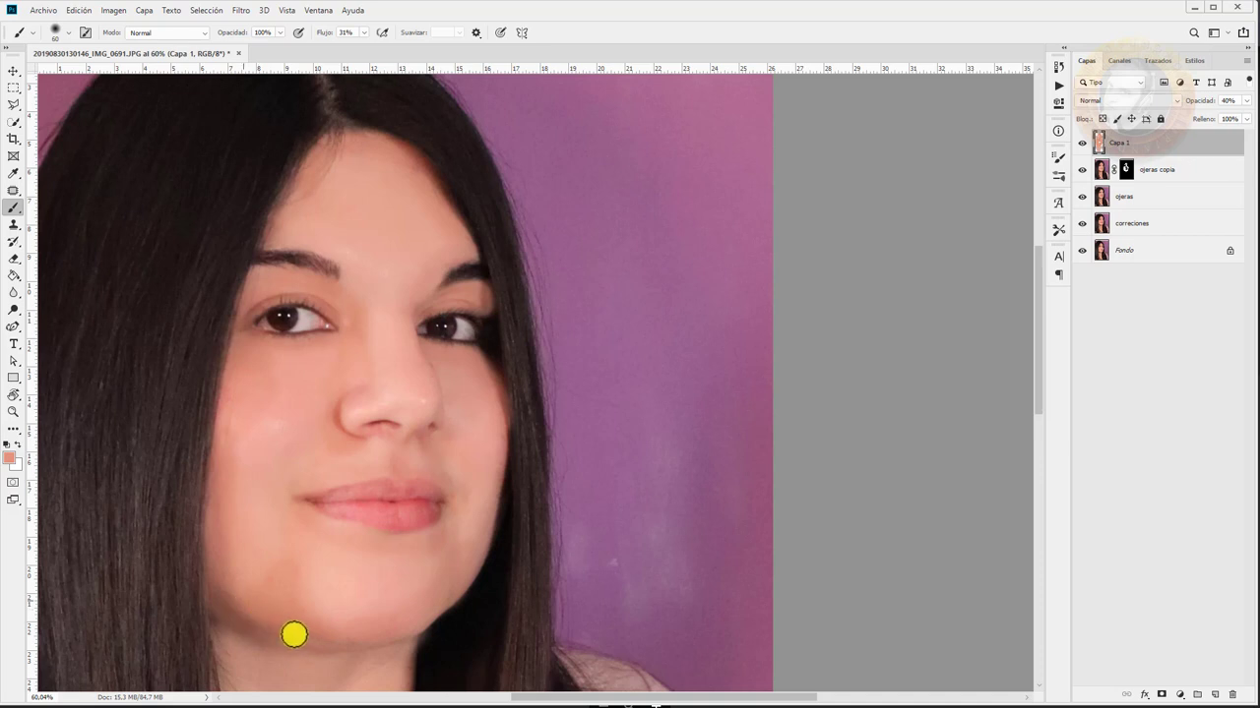
scroll(416, 579, "down", 5)
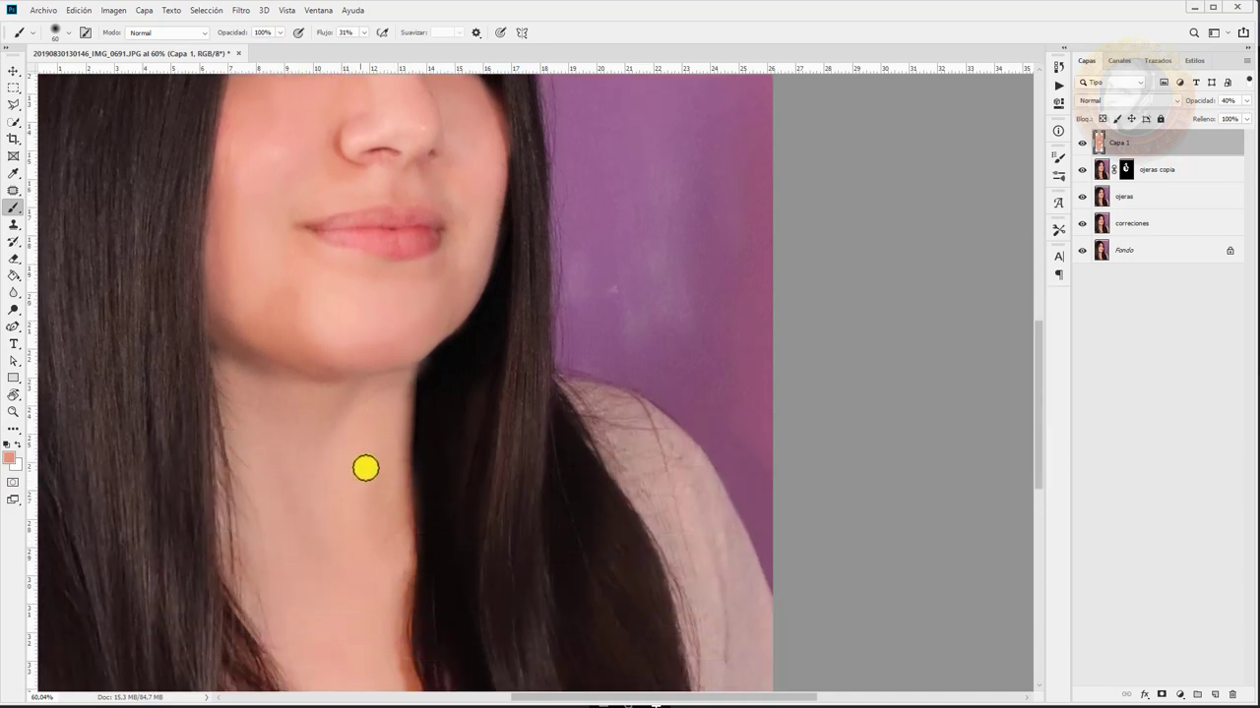
Paint salmon tone over the lower-left neck and left cheek with a 125 px brush
right_click(421, 471)
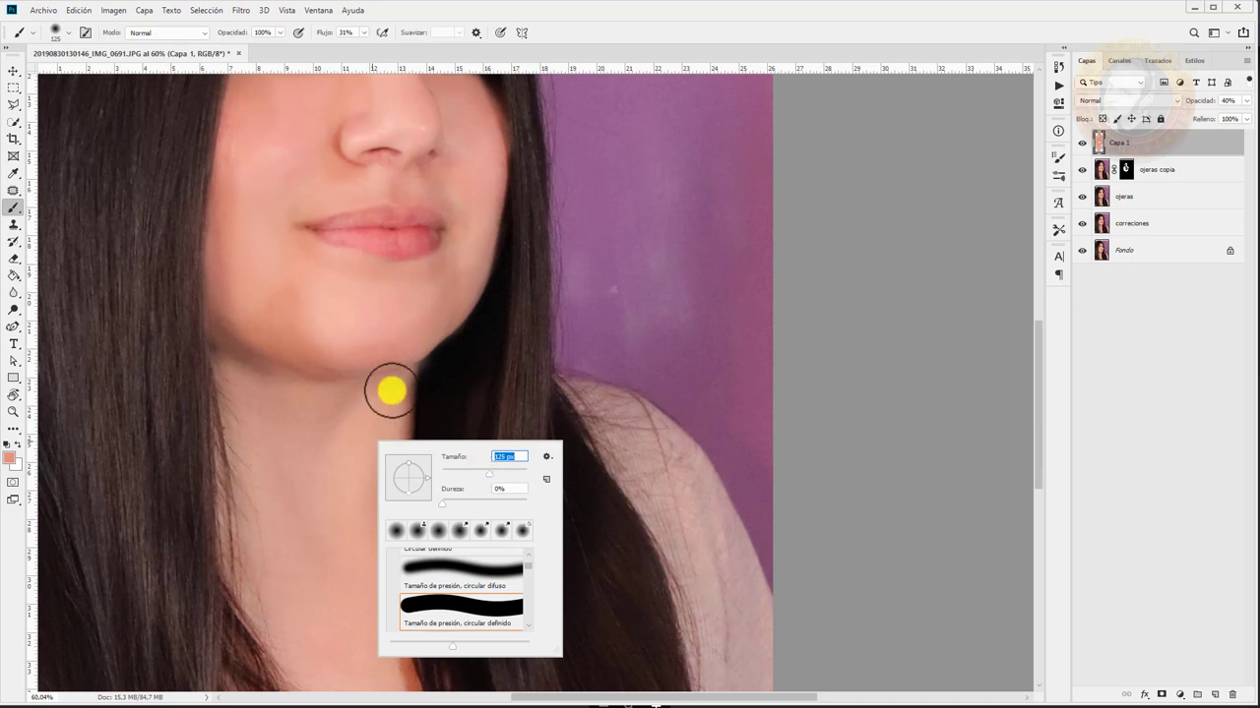
key("Return")
mouse_move(235, 369)
left_mouse_down()
mouse_move(262, 598)
mouse_move(275, 482)
mouse_move(380, 403)
left_mouse_up()
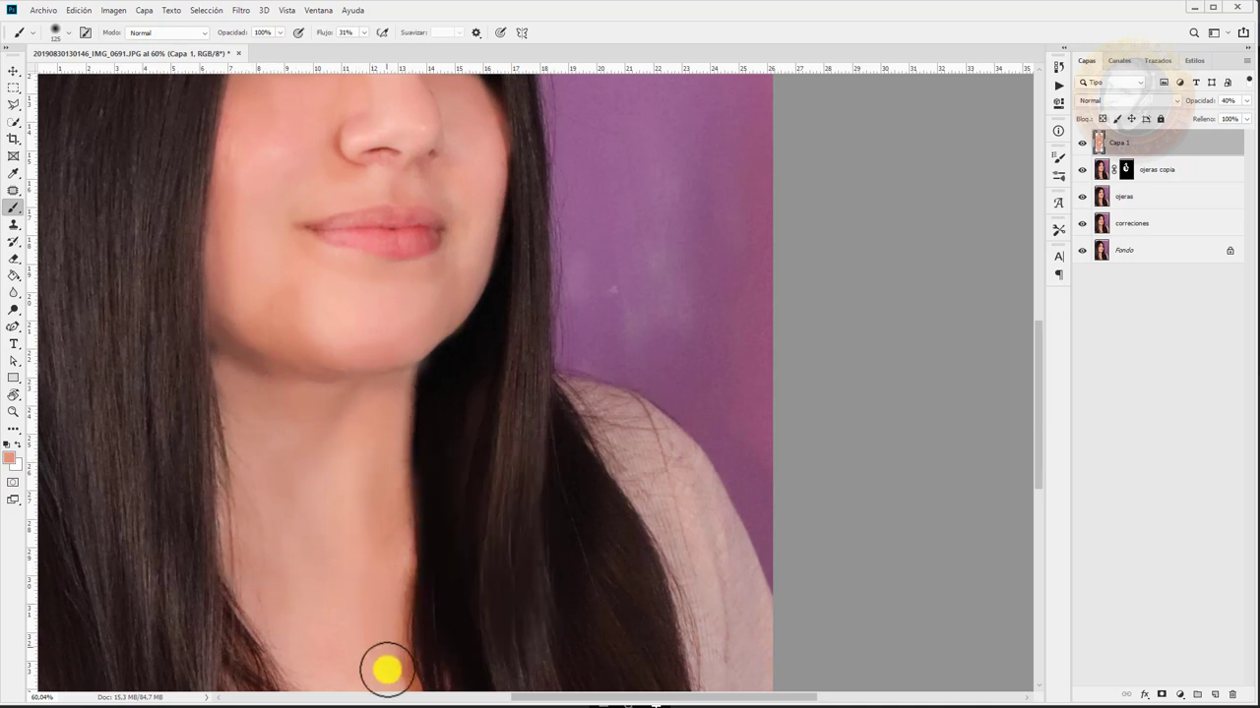
scroll(421, 314, "up", 3)
scroll(421, 314, "up", 2)
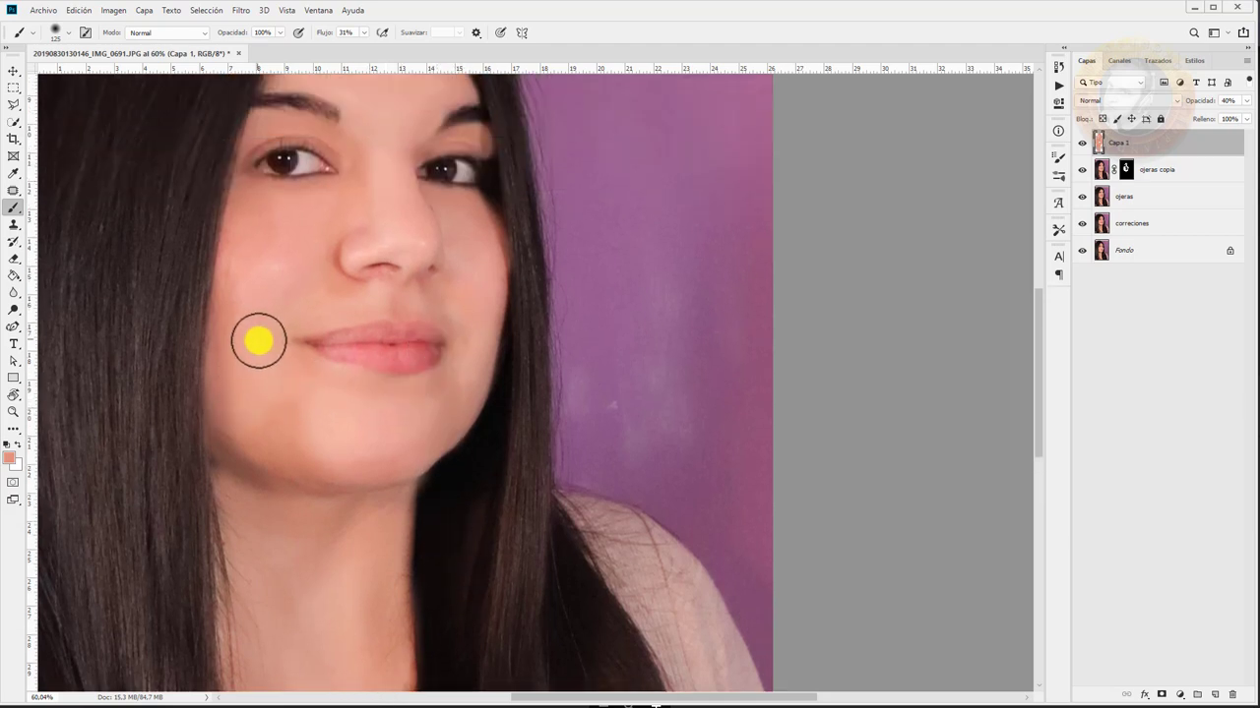
mouse_move(393, 389)
left_mouse_down()
mouse_move(430, 385)
mouse_move(266, 318)
mouse_move(262, 360)
mouse_move(278, 347)
left_mouse_up()
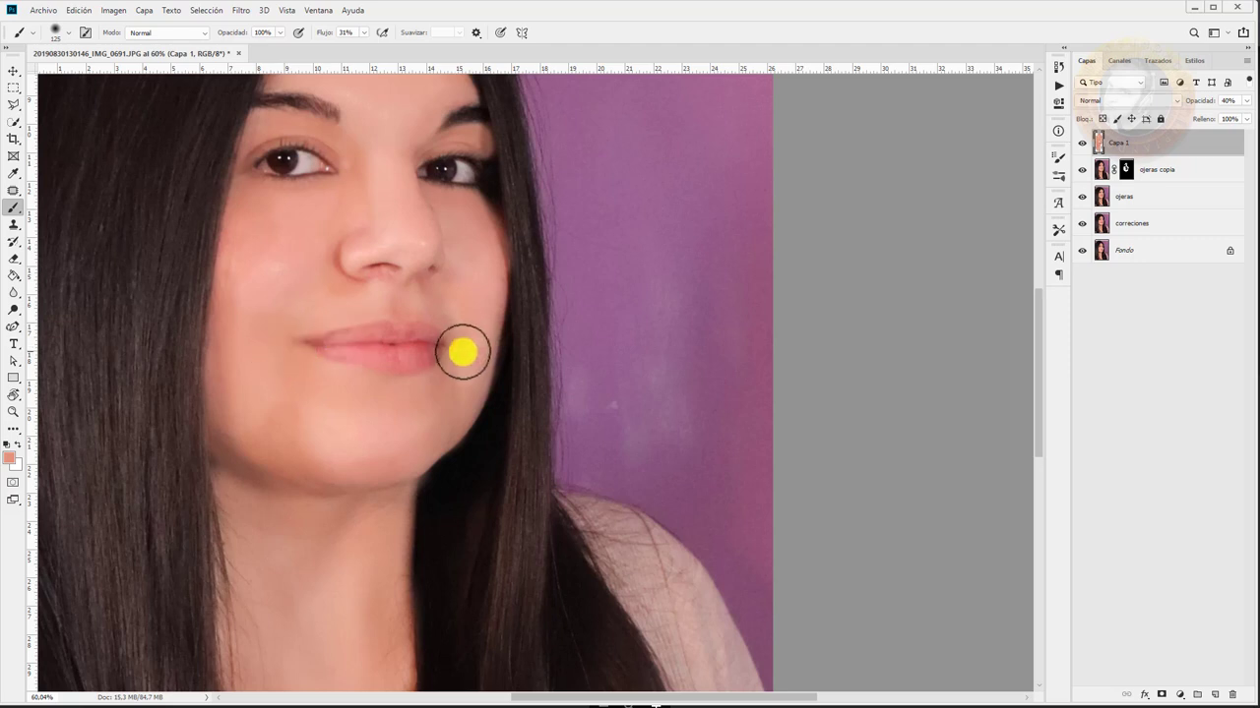
Zoom out and back in to check the evened skin on the face
scroll(474, 315, "up", 2)
scroll(478, 258, "up", 4)
scroll(482, 270, "up", 2)
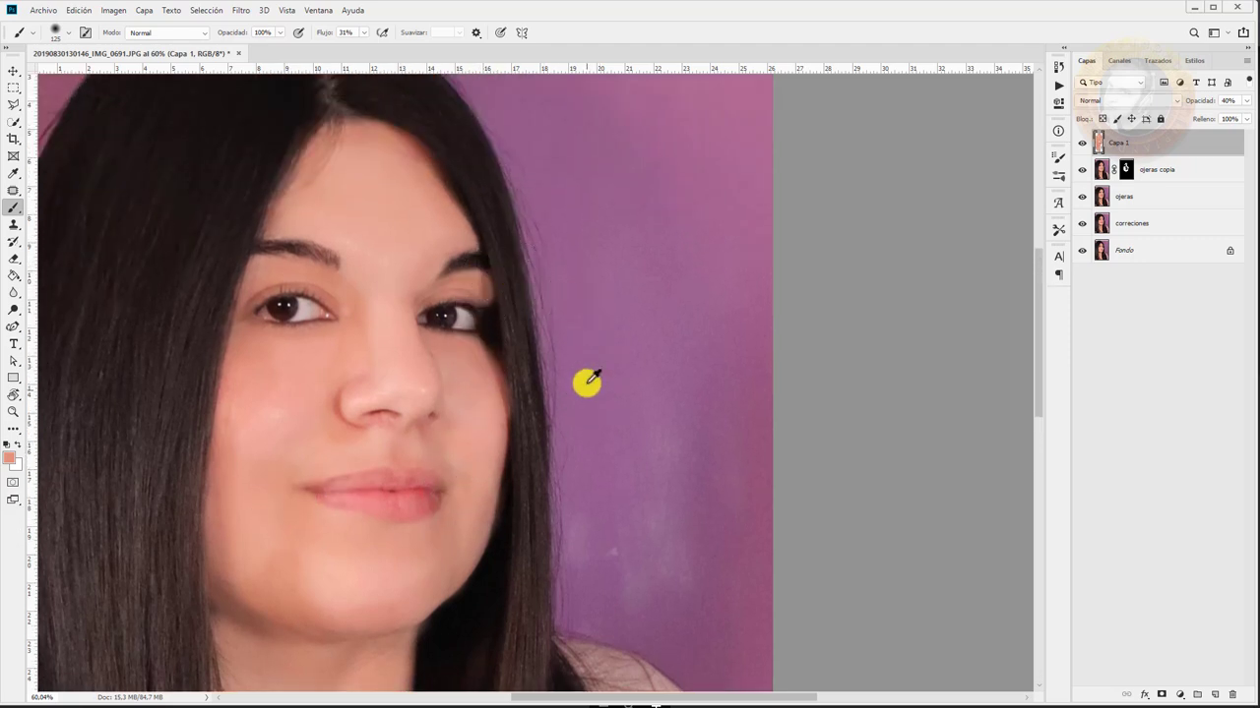
scroll(591, 376, "down", 2)
scroll(610, 366, "down", 2)
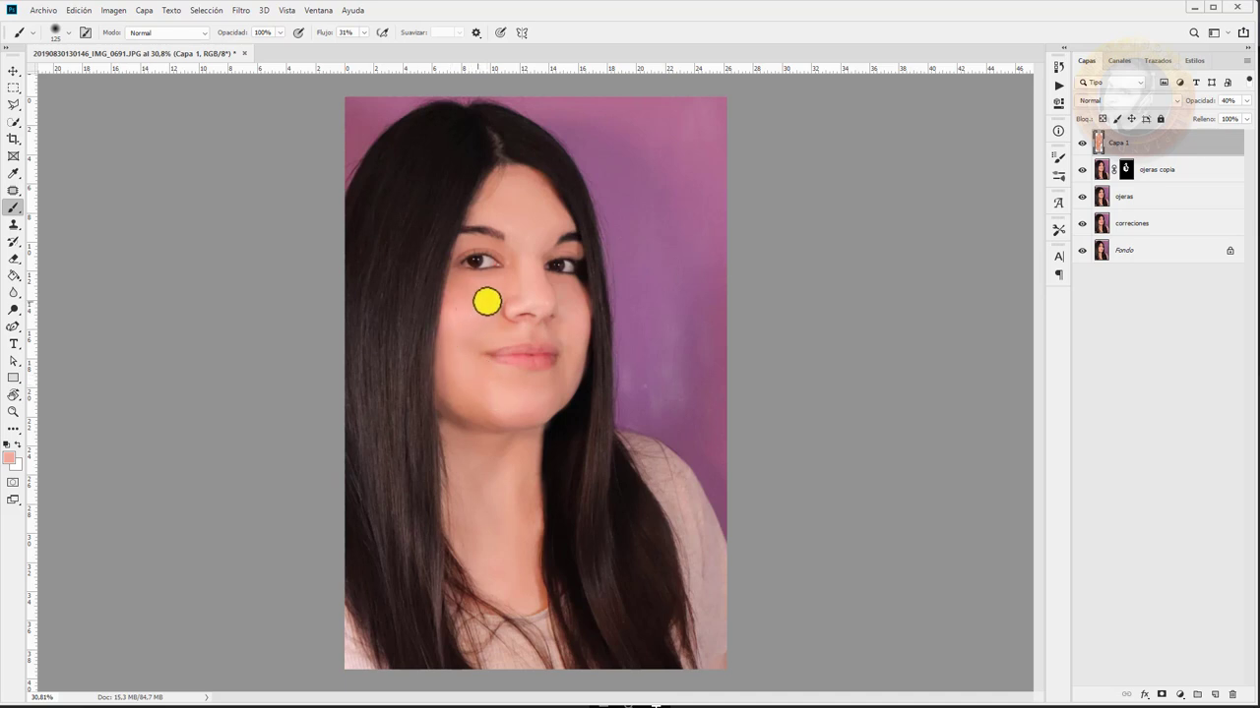
scroll(597, 224, "up", 1)
scroll(601, 223, "up", 1)
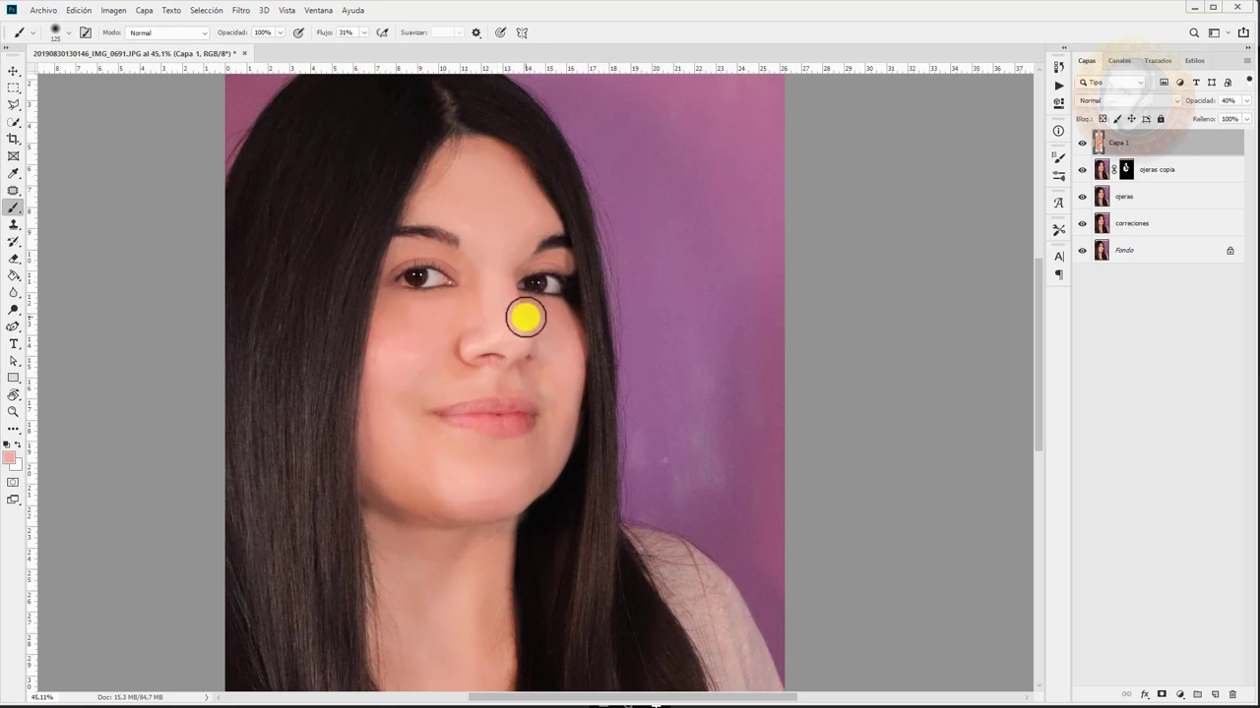
Set the foreground colour to a very light pink and return to the Brush tool
left_click(6, 464)
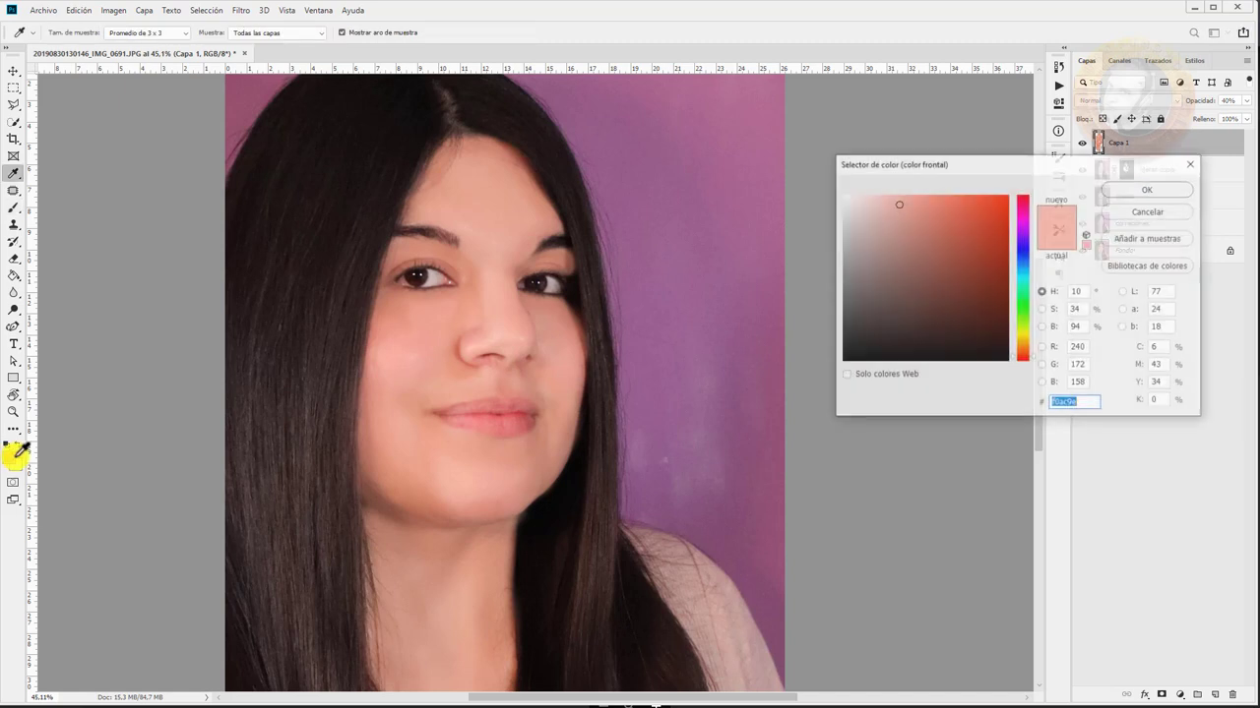
left_click(860, 198)
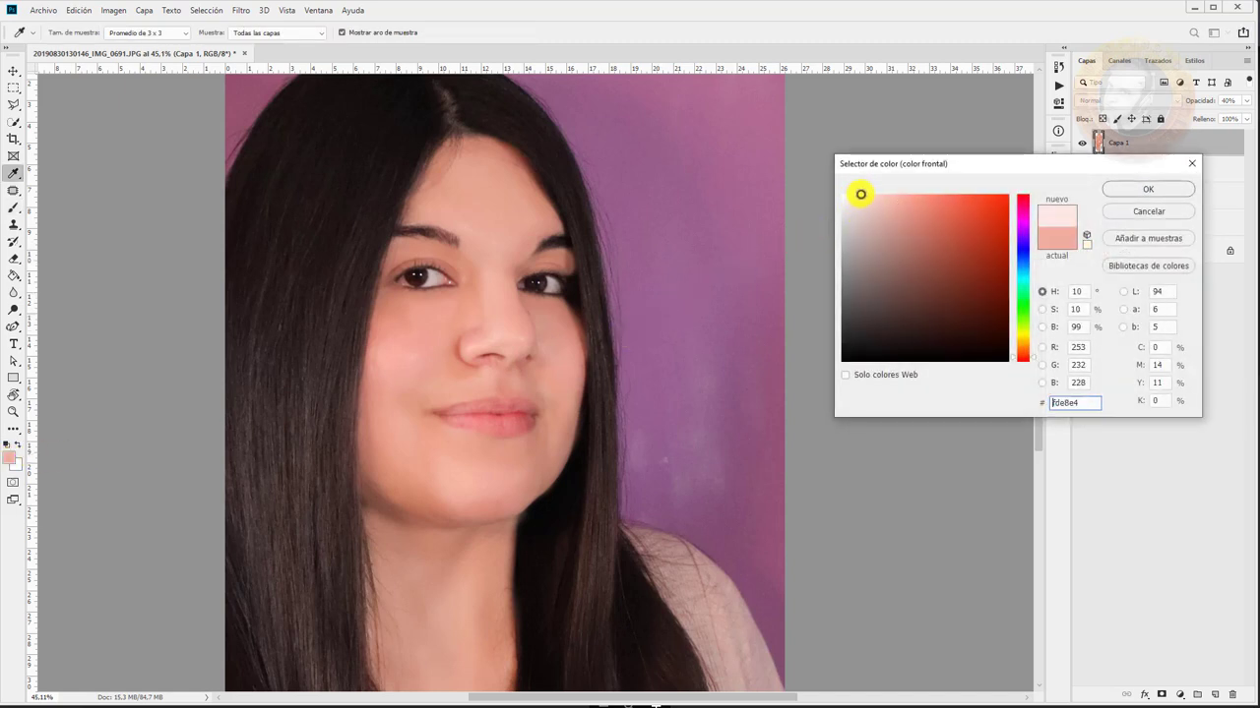
left_click(1188, 192)
key("b")
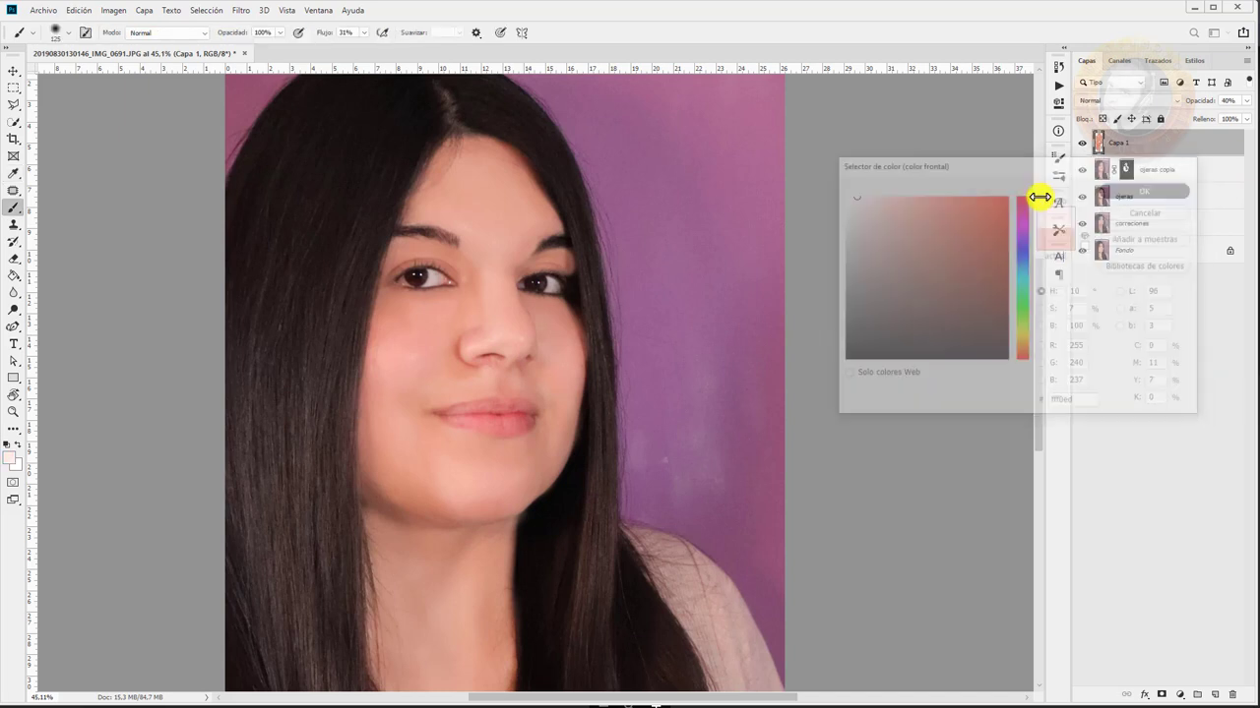
Paint the light pink over the forehead with a 70 px brush at 50% brush opacity
right_click(450, 210)
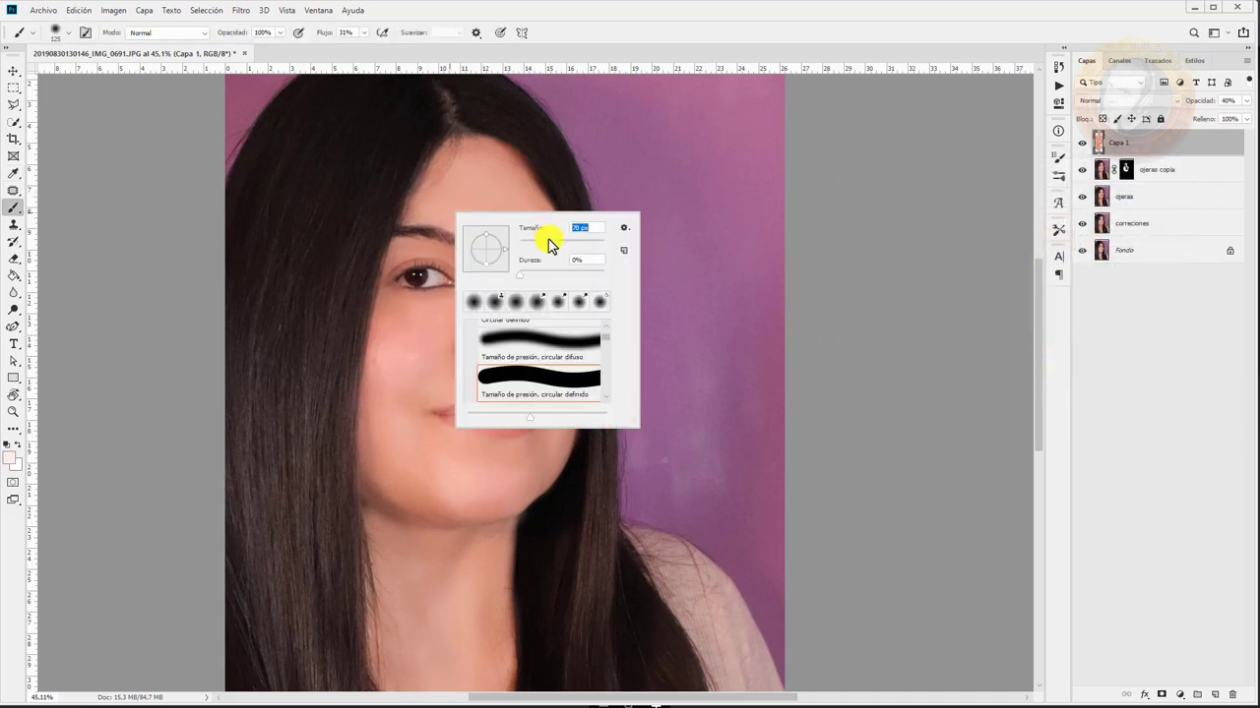
left_click(548, 244)
left_click(279, 32)
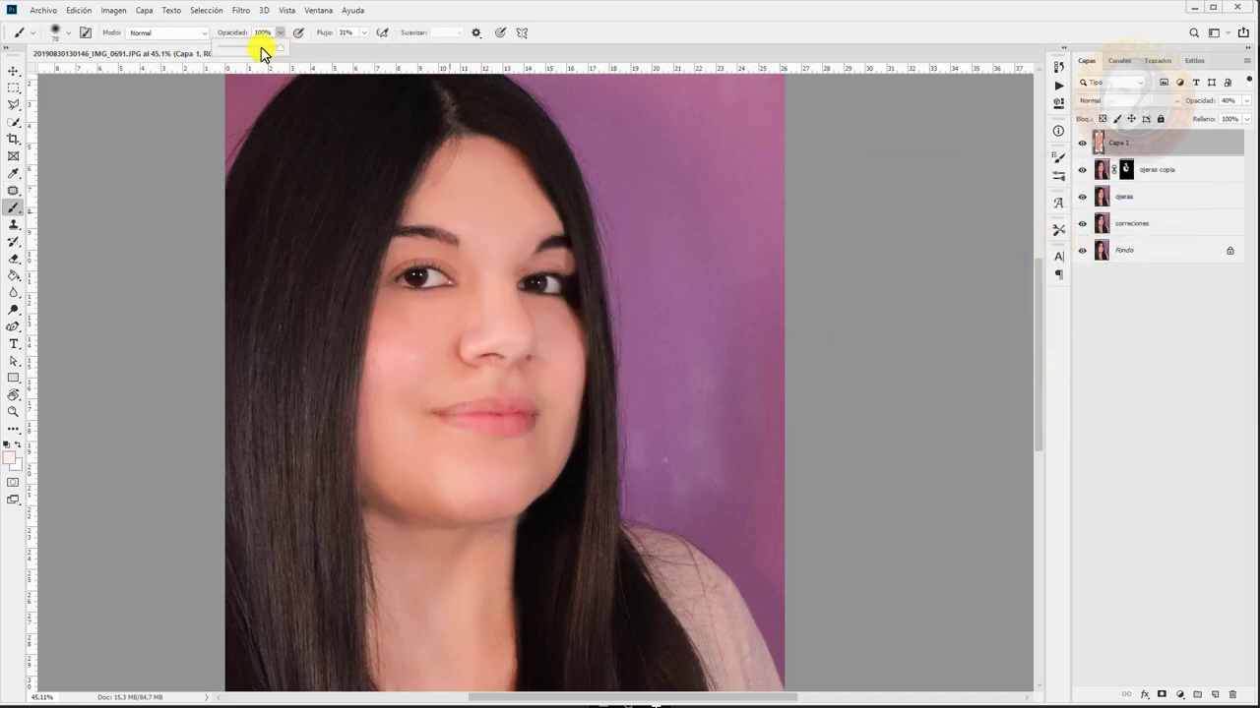
mouse_move(482, 217)
left_mouse_down()
mouse_move(427, 217)
mouse_move(511, 243)
left_mouse_up()
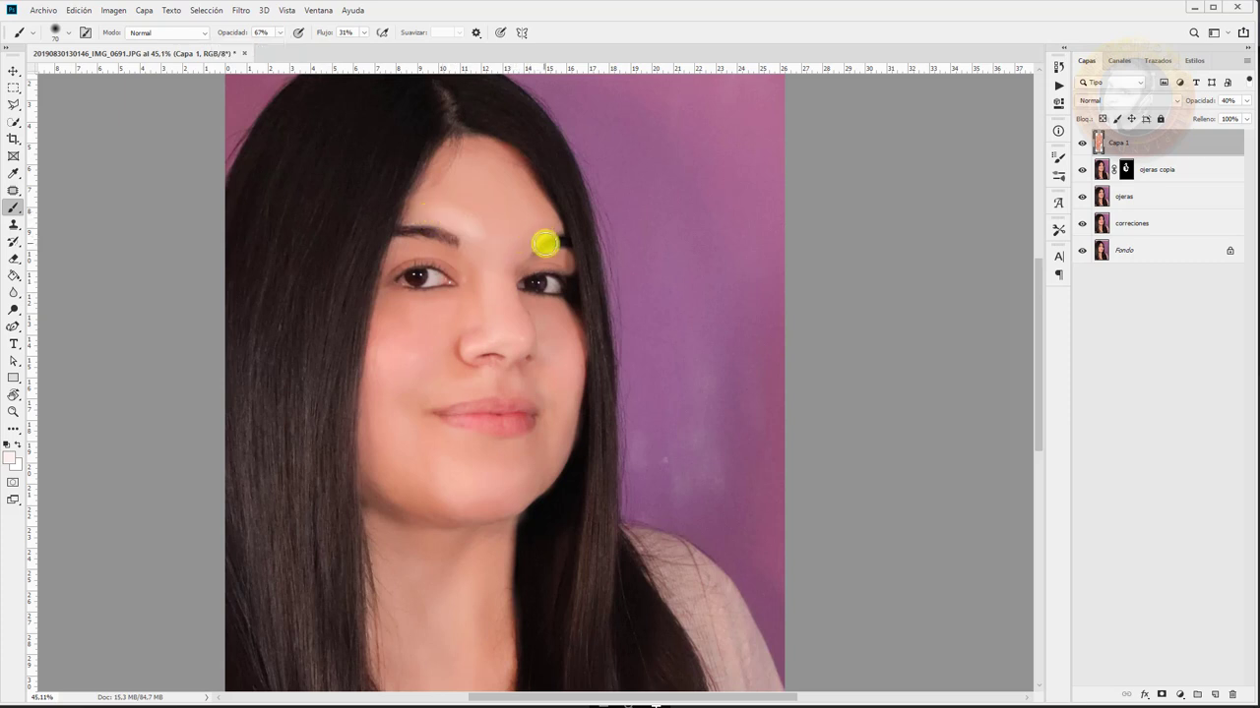
right_click(524, 221)
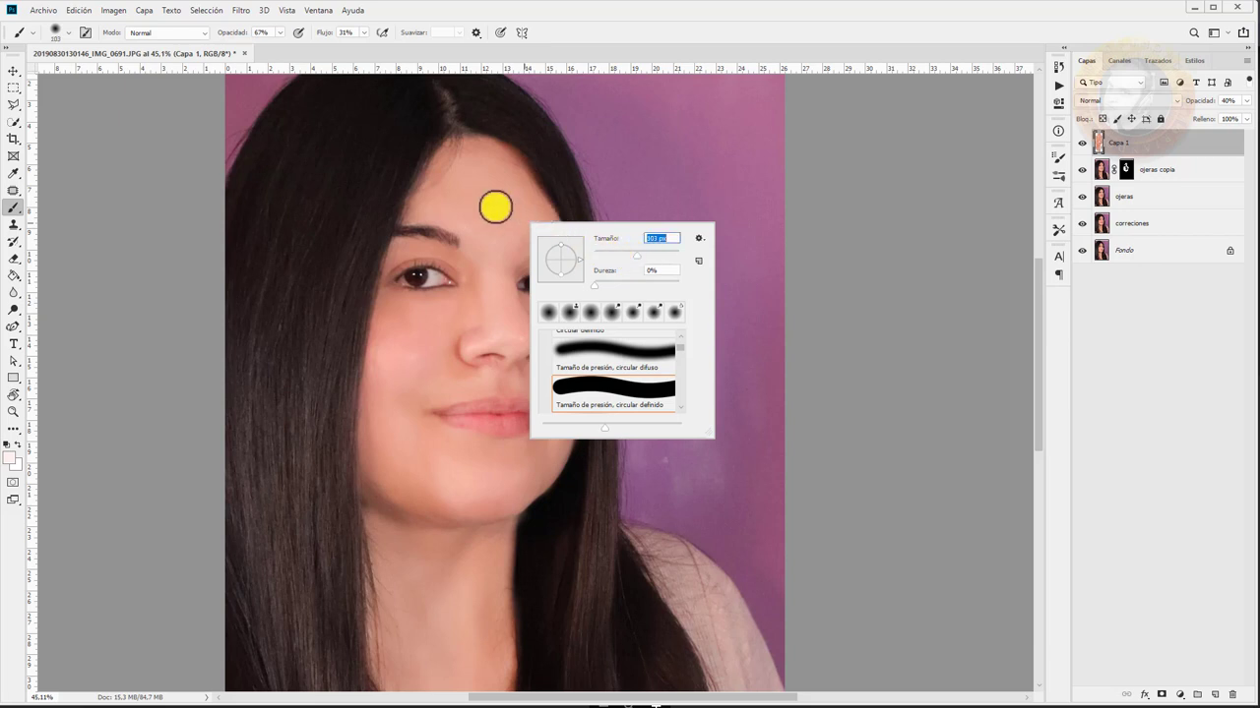
left_click(284, 38)
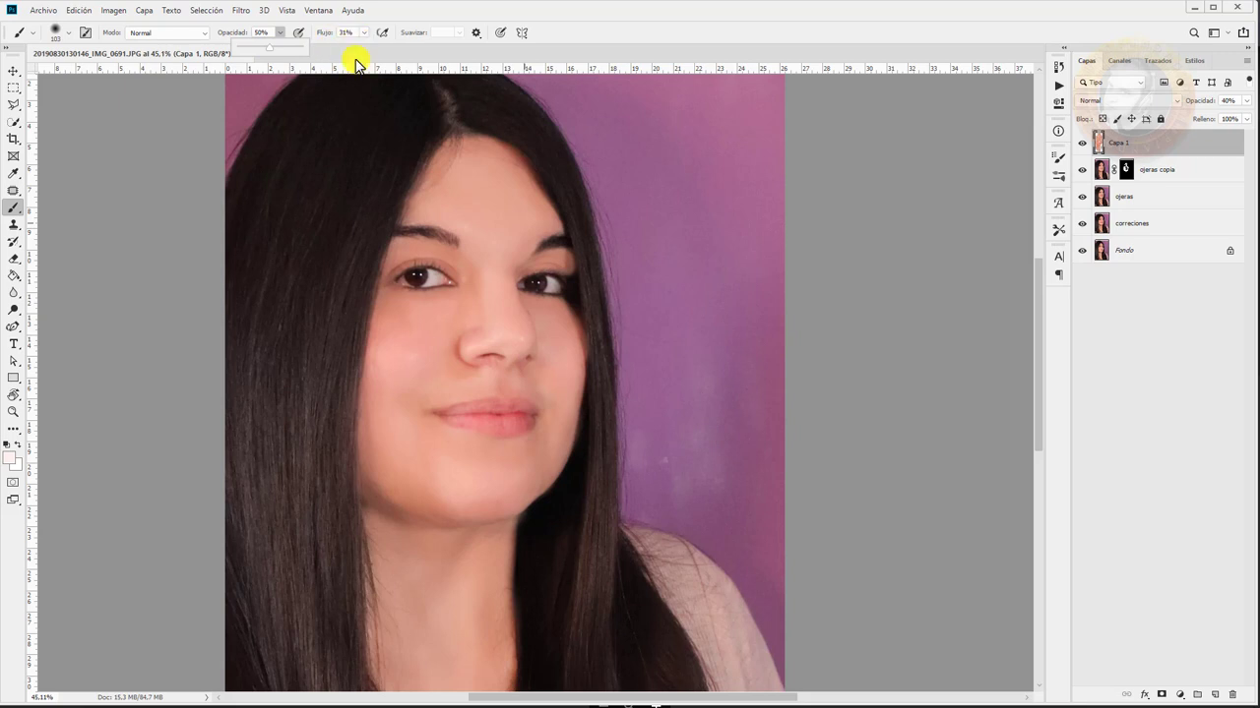
left_click(475, 225)
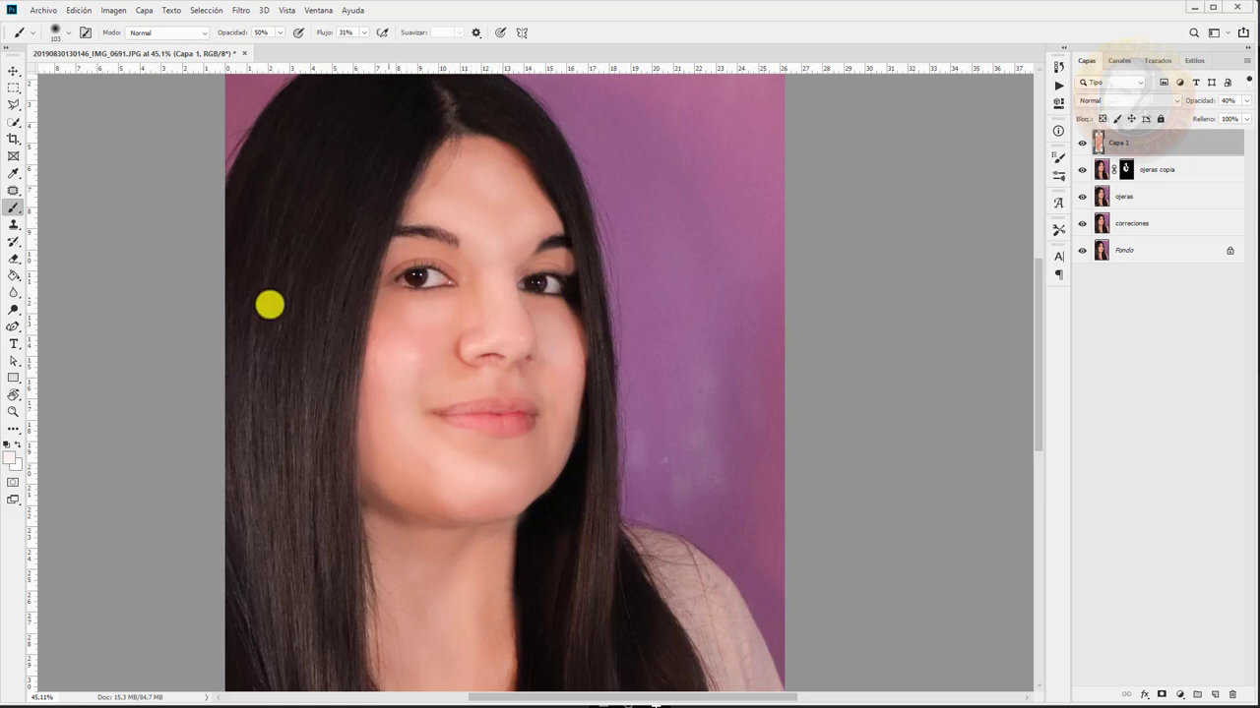
Blur Capa 1 with a 40.1-pixel Gaussian Blur, backing out of an accidental Radial Blur
left_click(241, 12)
mouse_move(259, 158)
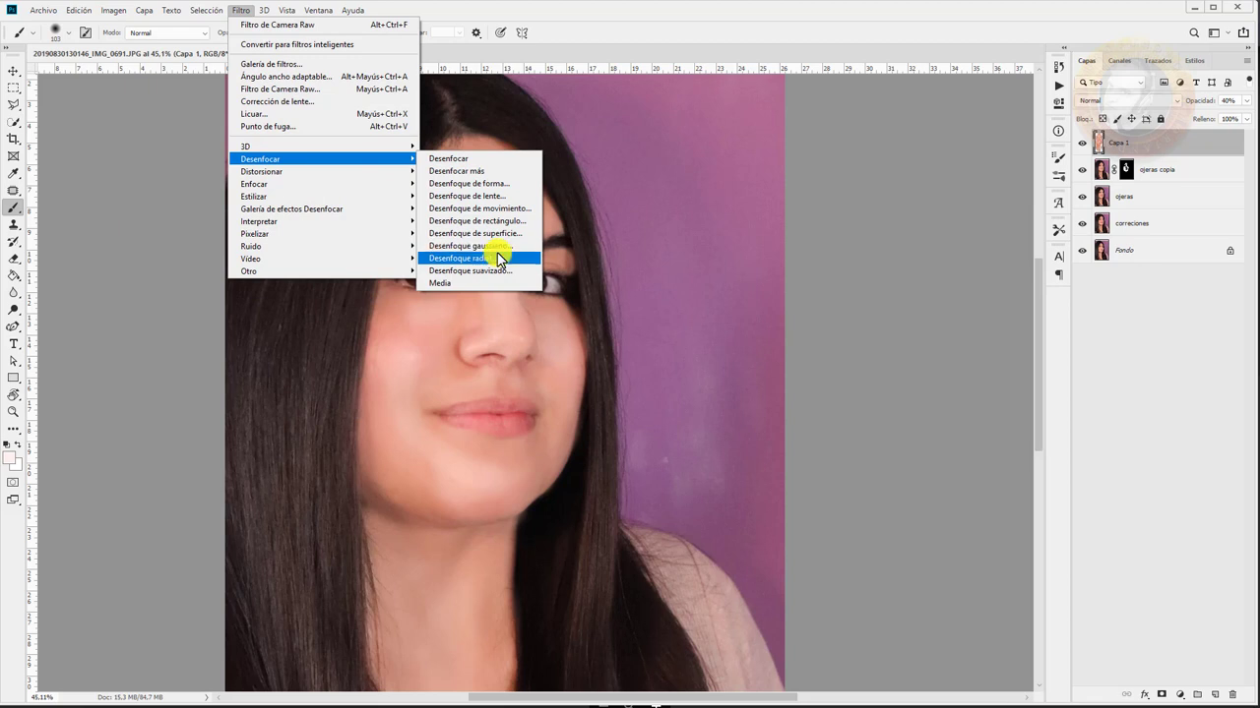
left_click(495, 259)
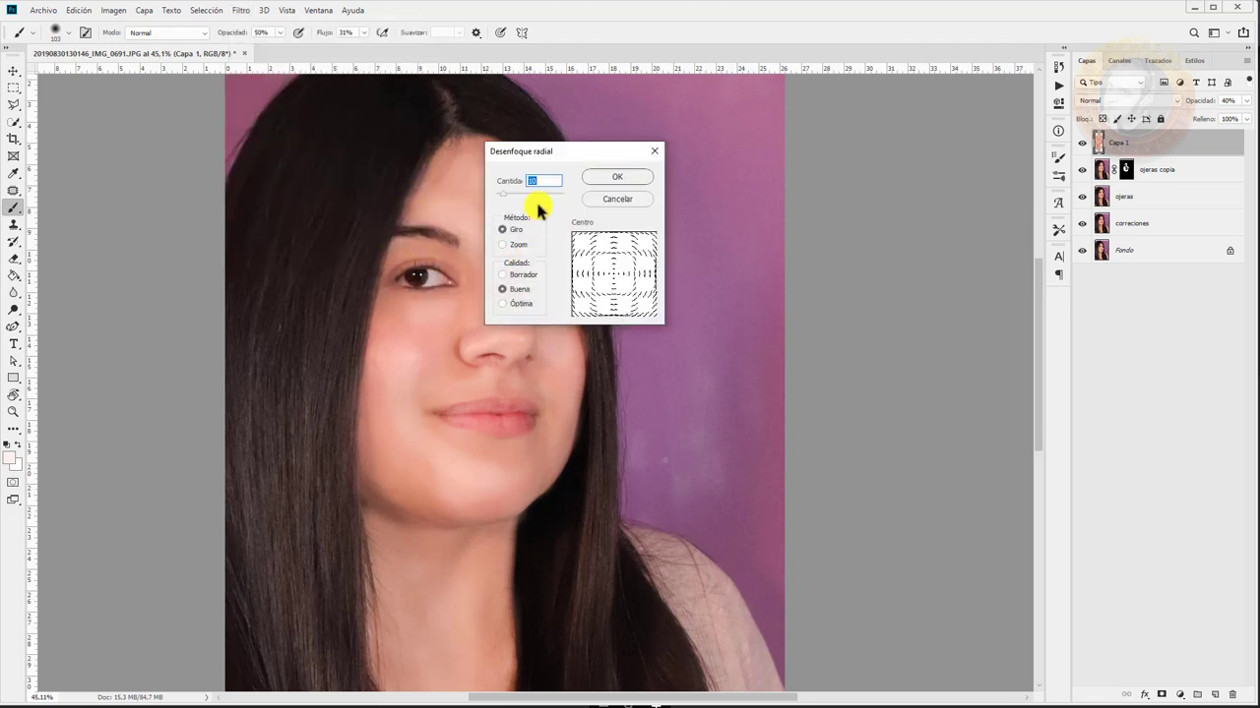
left_click(614, 200)
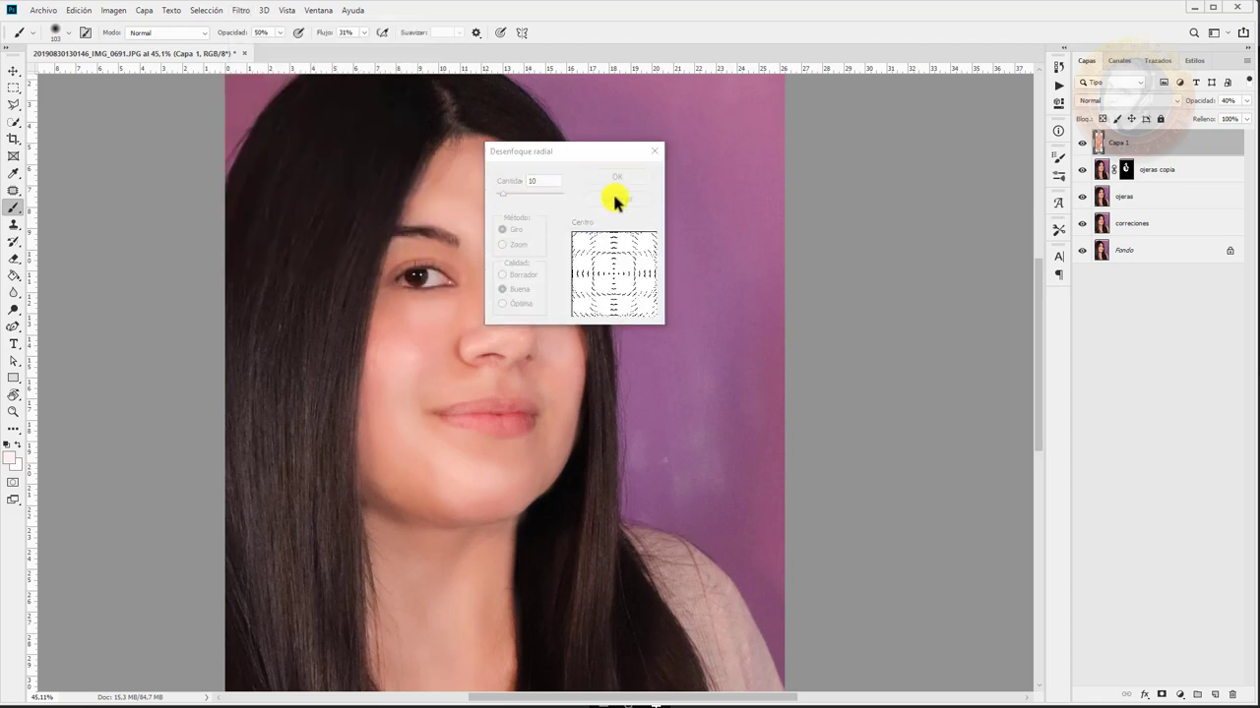
left_click(241, 10)
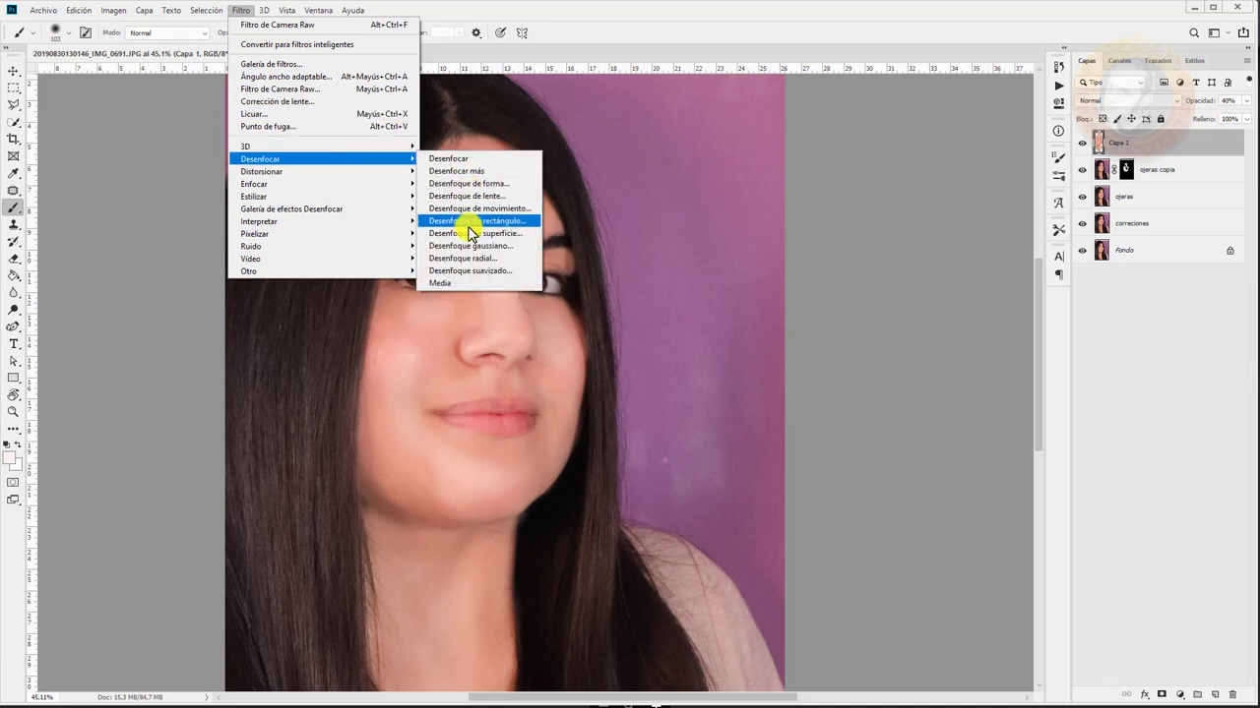
left_click(473, 246)
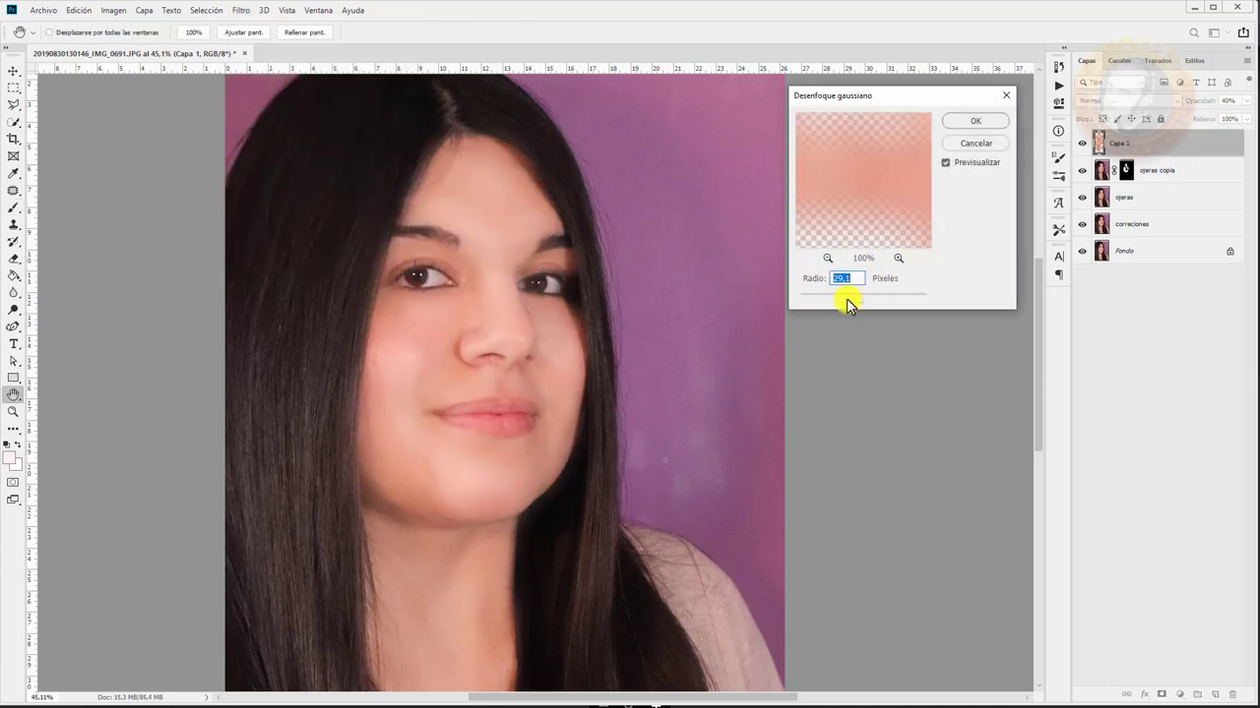
left_click(848, 295)
left_click_drag(860, 301, 865, 303)
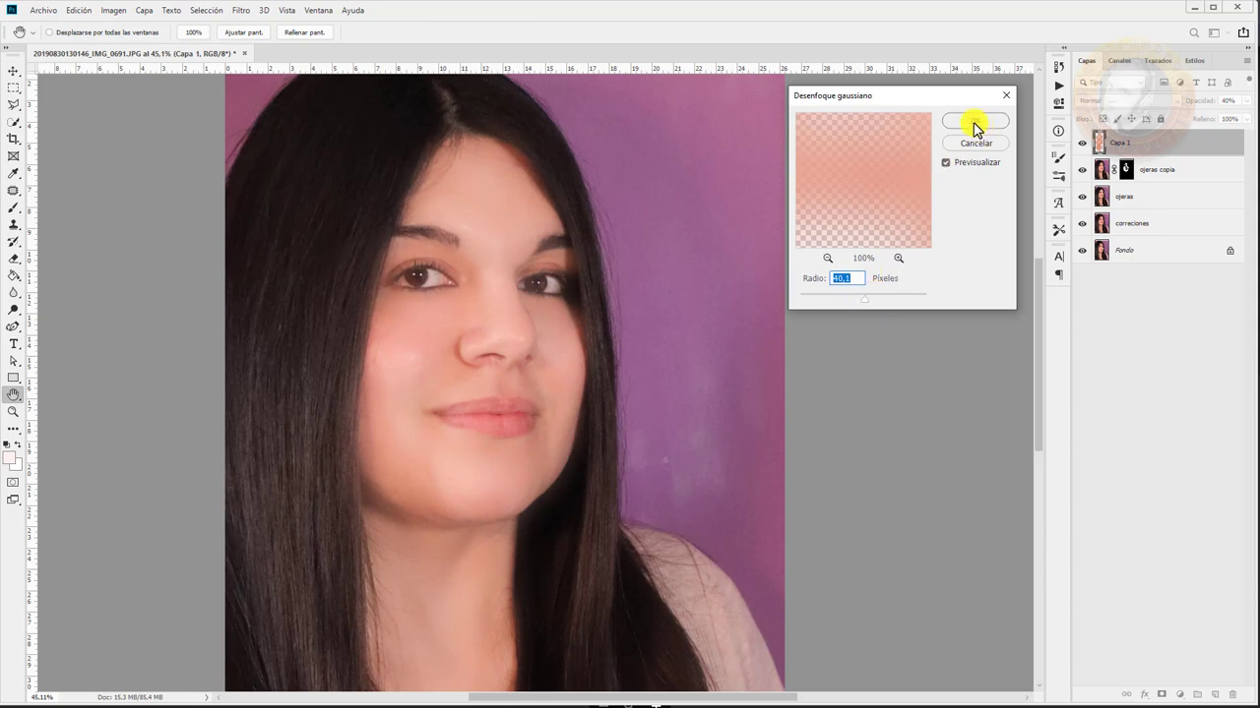
left_click(518, 257)
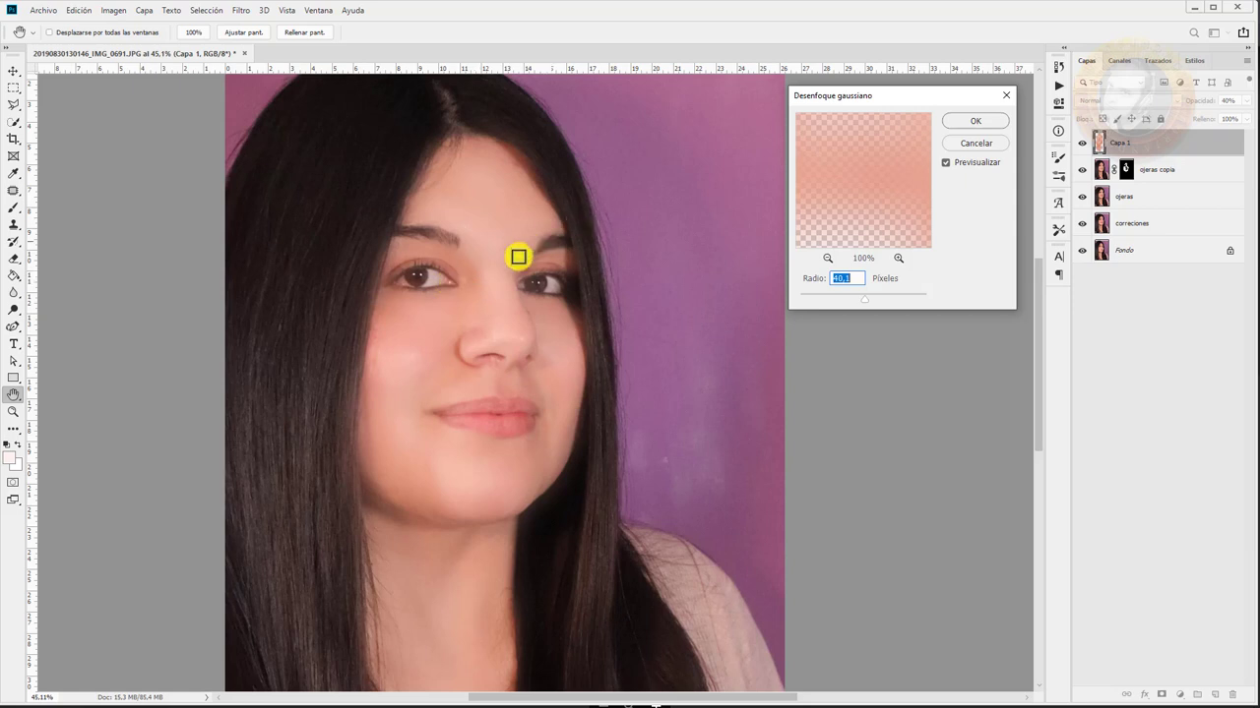
left_click(979, 120)
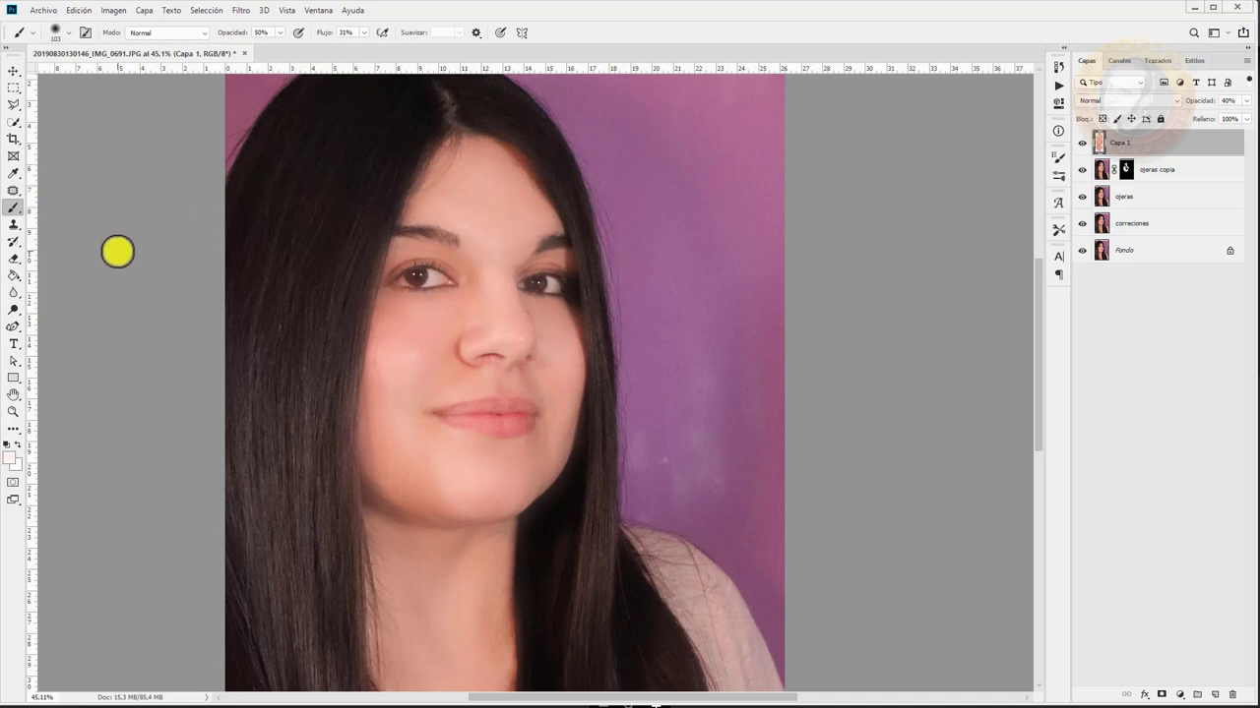
Erase the blur from Capa 1 over both eyes, the left side of the face and the jawline
key("e")
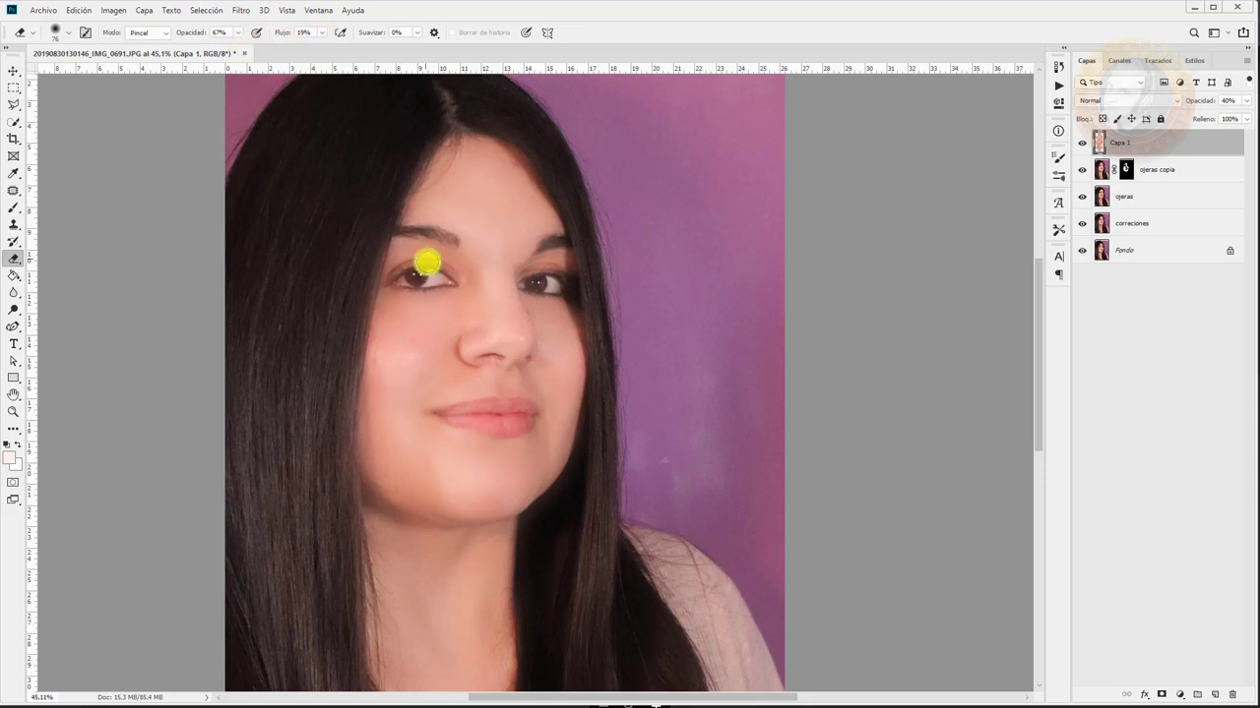
mouse_move(421, 263)
left_mouse_down()
mouse_move(441, 286)
mouse_move(406, 282)
mouse_move(417, 274)
left_mouse_up()
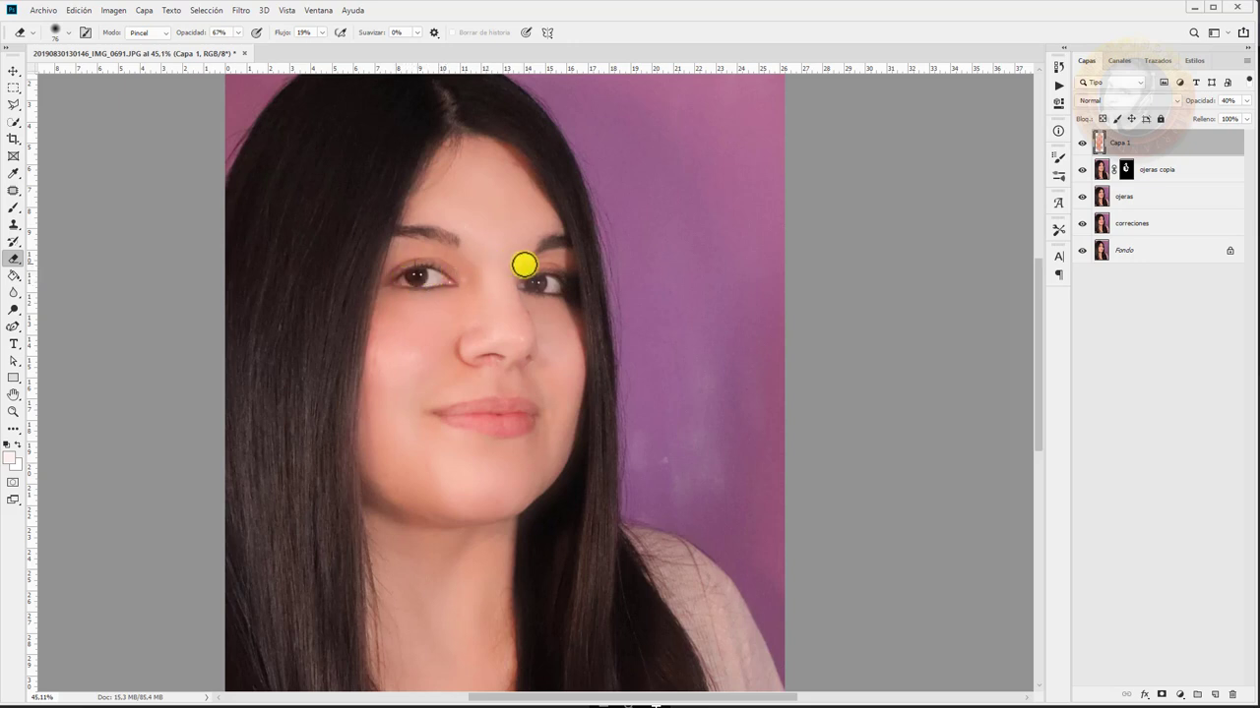
mouse_move(522, 262)
left_mouse_down()
mouse_move(529, 285)
mouse_move(547, 246)
mouse_move(443, 235)
mouse_move(406, 216)
mouse_move(427, 135)
mouse_move(416, 183)
left_mouse_up()
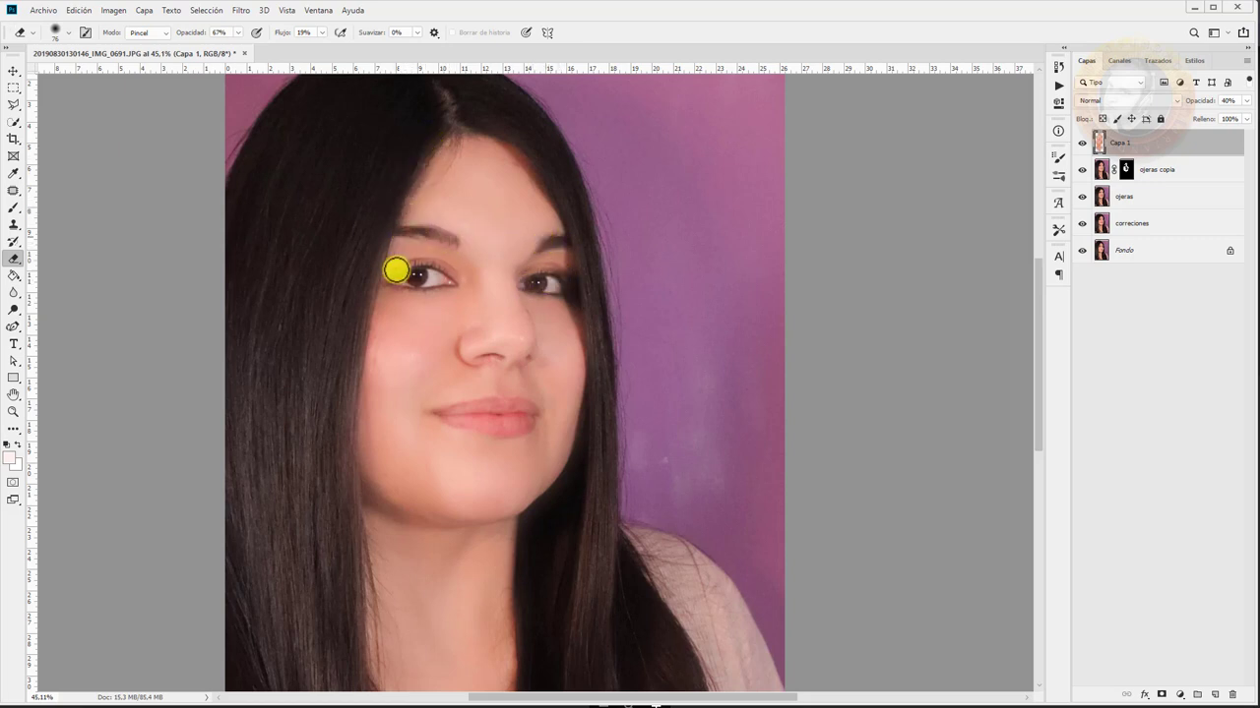
mouse_move(359, 456)
left_mouse_down()
mouse_move(367, 360)
mouse_move(340, 442)
mouse_move(347, 369)
mouse_move(349, 495)
mouse_move(361, 280)
mouse_move(411, 124)
mouse_move(348, 273)
mouse_move(326, 292)
mouse_move(334, 466)
left_mouse_up()
scroll(386, 576, "down", 1)
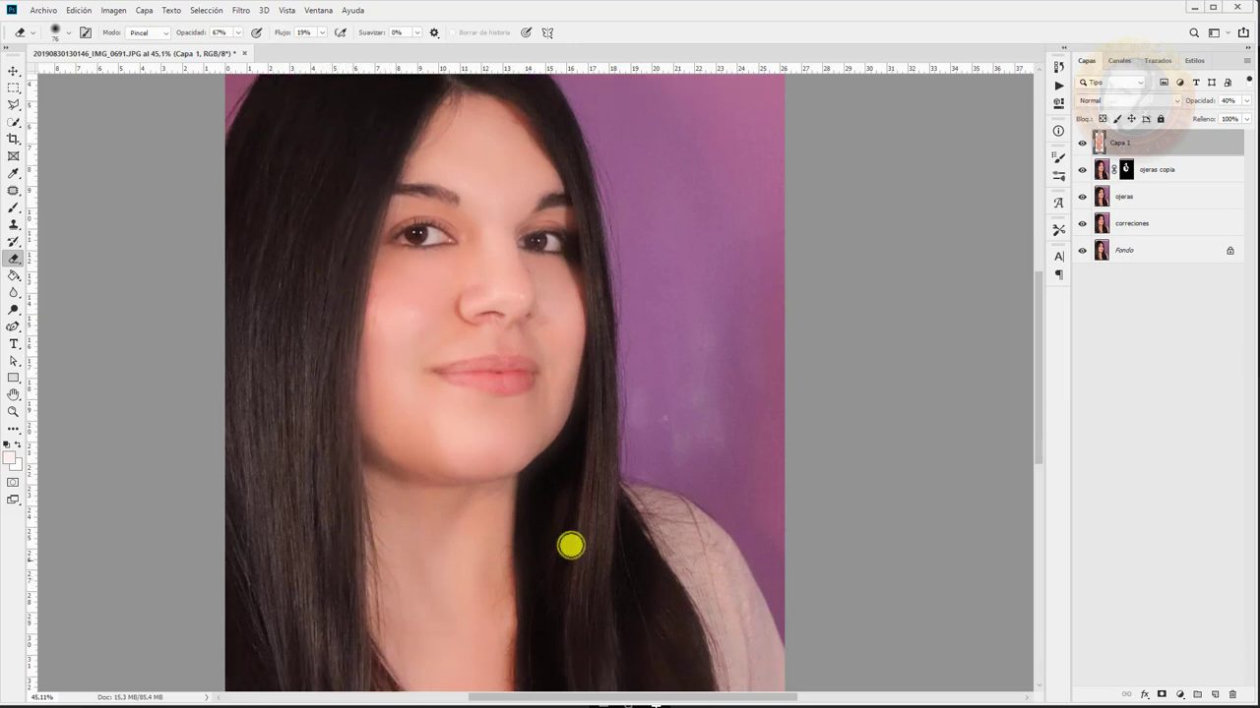
left_click_drag(540, 480, 527, 488)
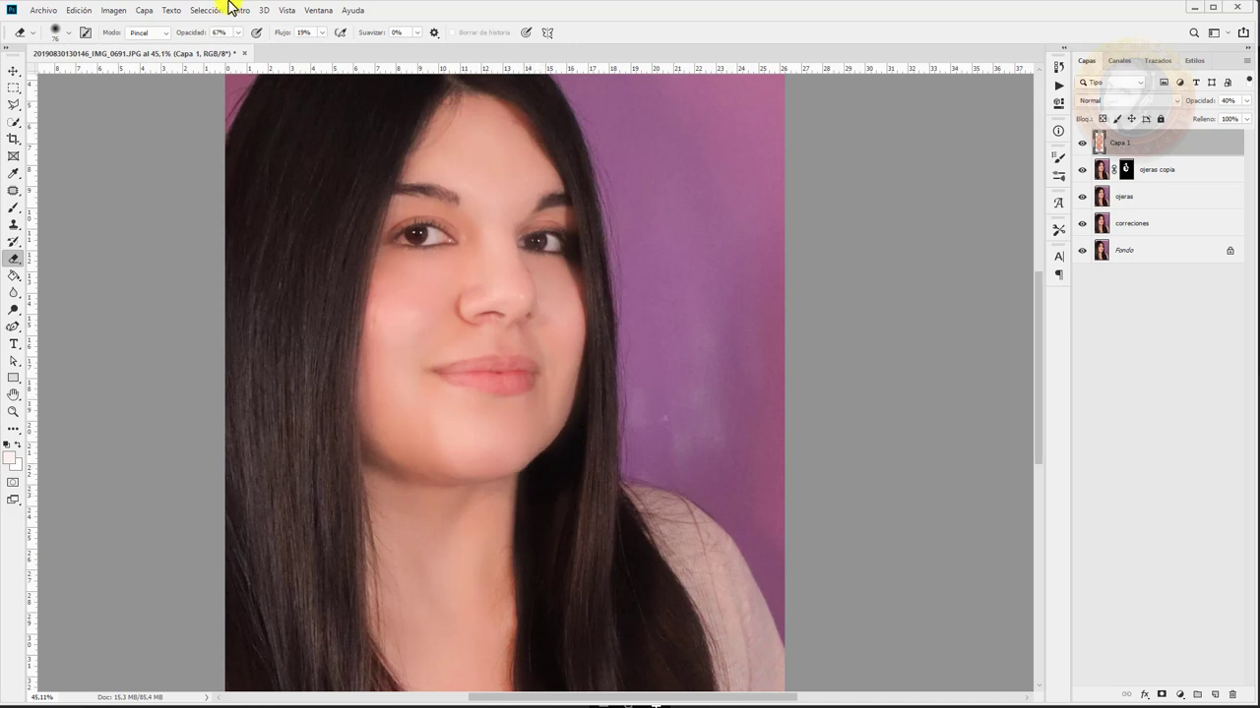
With eraser opacity 100% and flow 78%, erase blur along jaw, hair edge, eyes and eyebrows
left_click(237, 33)
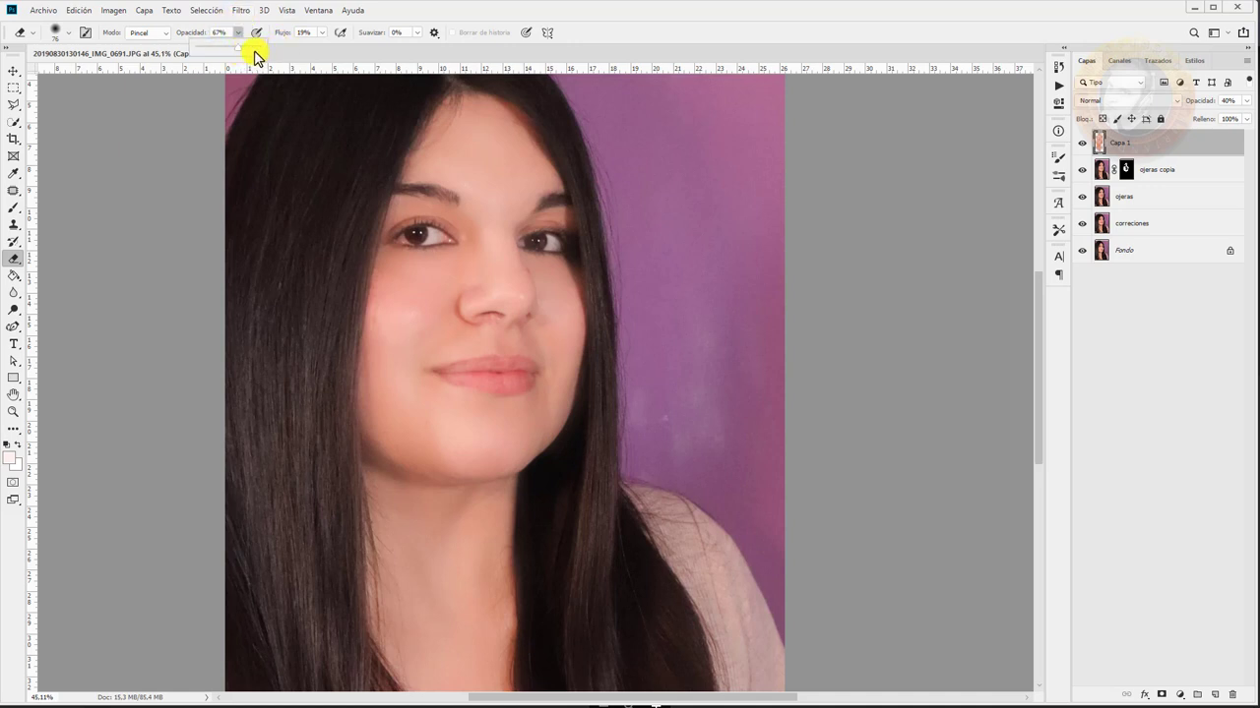
left_click_drag(254, 57, 364, 44)
left_click(322, 33)
left_click(572, 442)
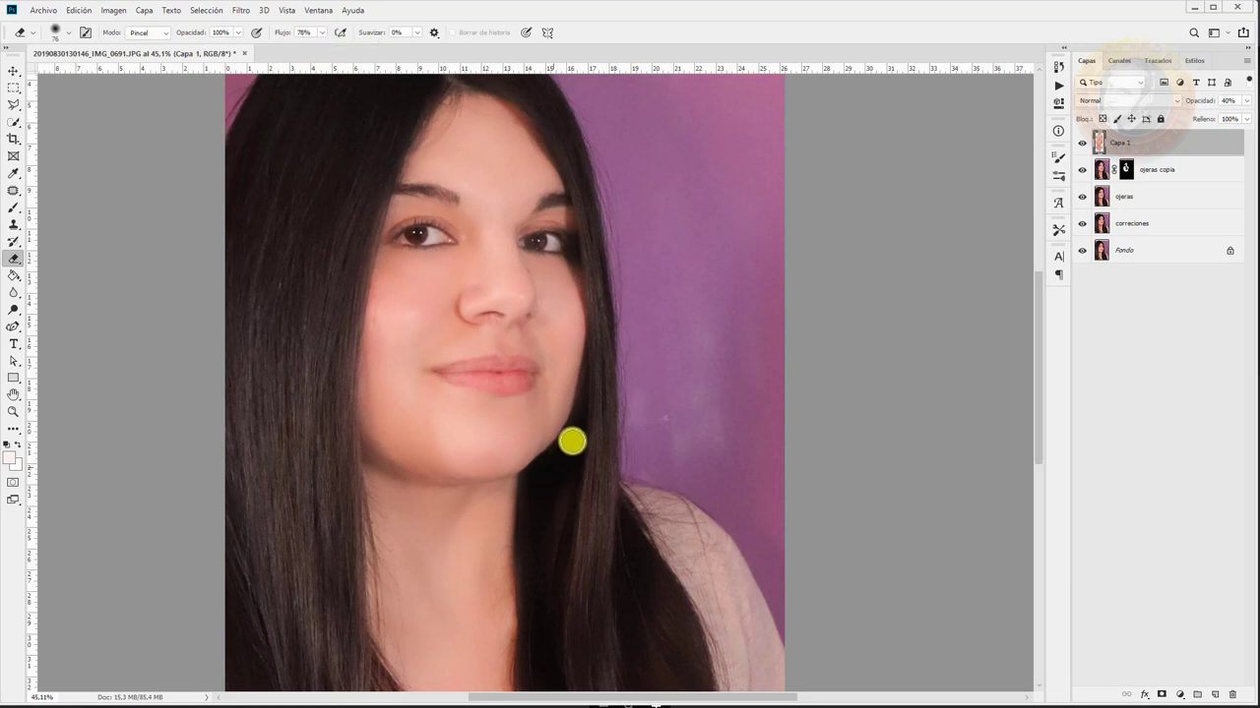
mouse_move(572, 441)
left_mouse_down()
mouse_move(590, 214)
mouse_move(542, 132)
mouse_move(469, 79)
mouse_move(419, 105)
mouse_move(346, 295)
mouse_move(321, 471)
mouse_move(339, 454)
mouse_move(357, 599)
mouse_move(515, 618)
mouse_move(542, 604)
mouse_move(522, 562)
mouse_move(551, 503)
mouse_move(599, 265)
mouse_move(588, 237)
mouse_move(581, 266)
mouse_move(579, 229)
left_mouse_up()
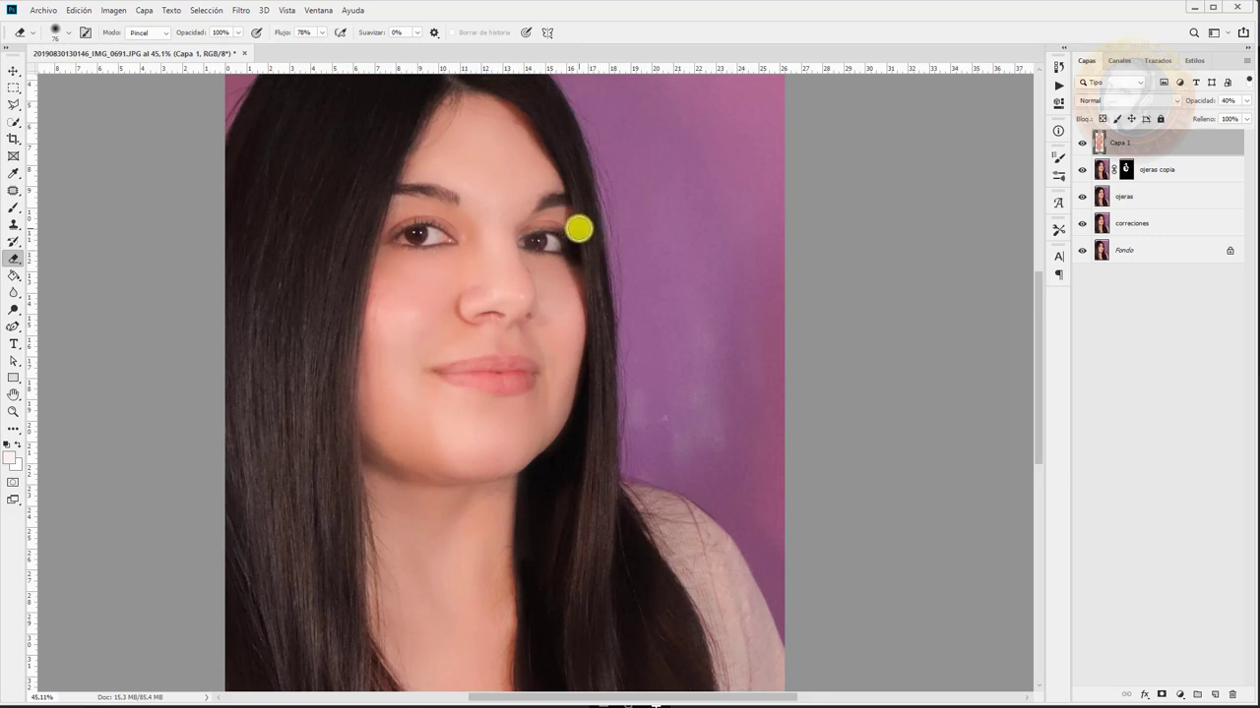
mouse_move(453, 220)
left_mouse_down()
mouse_move(436, 242)
mouse_move(394, 236)
left_mouse_up()
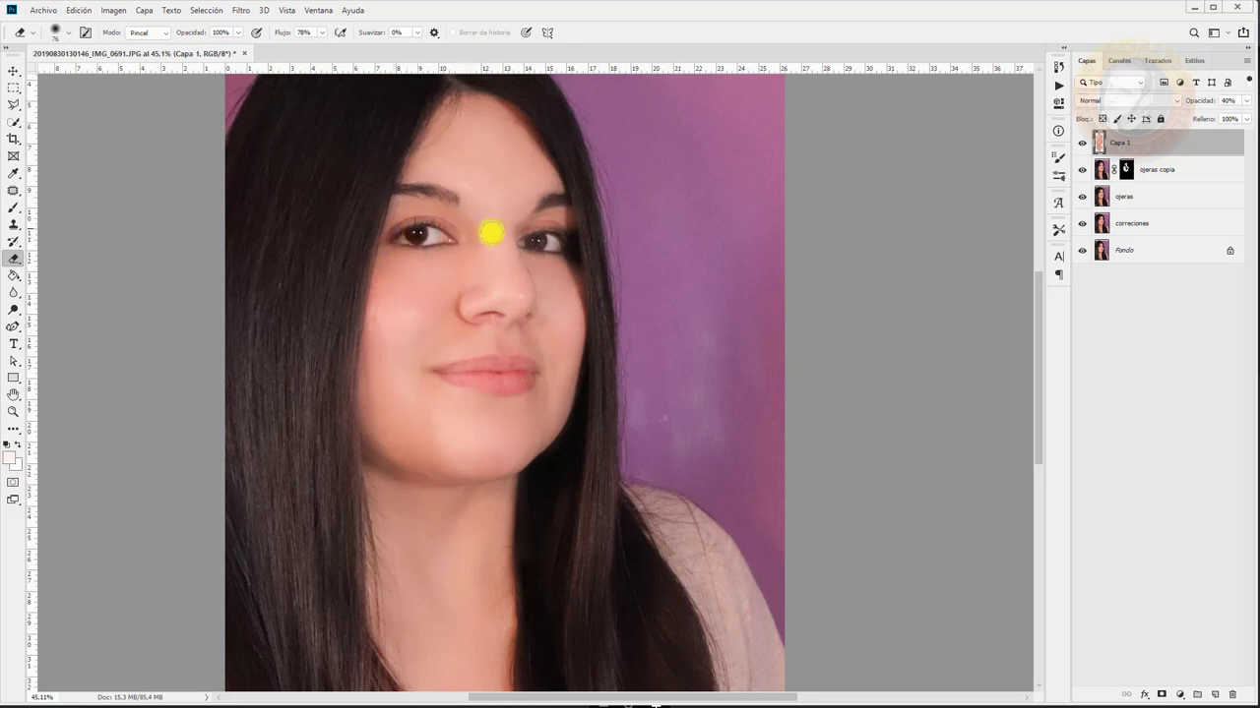
left_click_drag(491, 233, 548, 239)
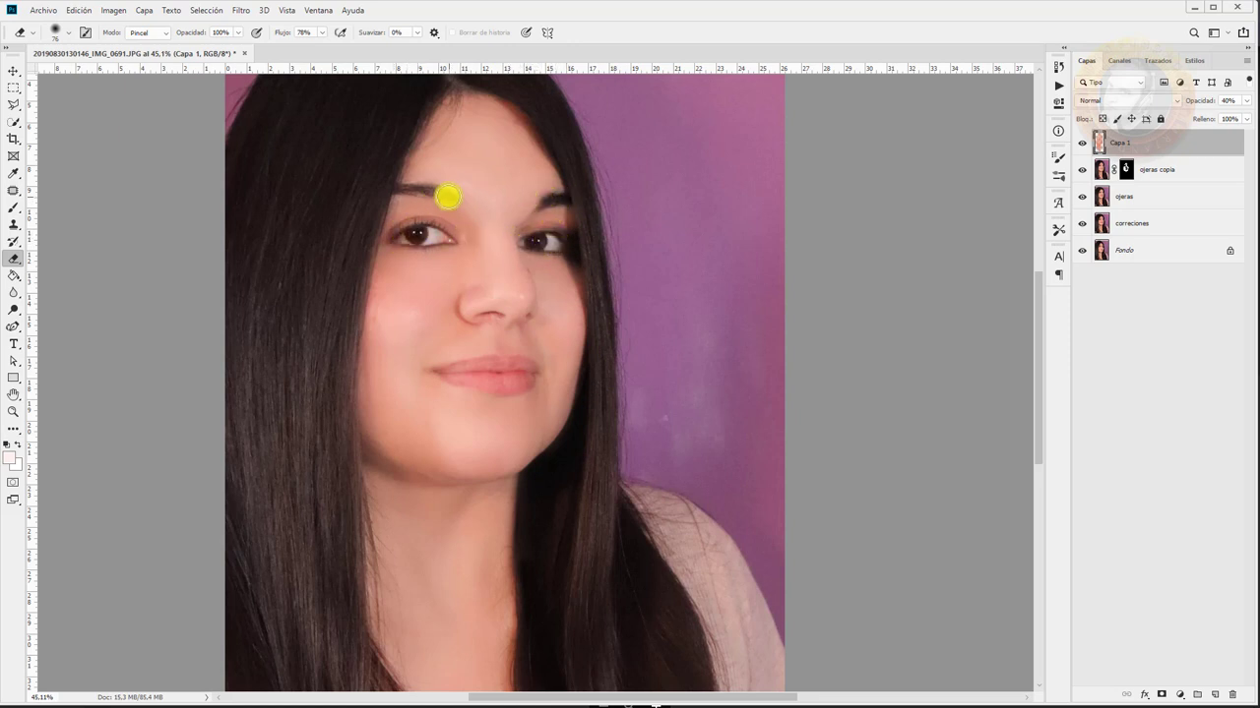
left_click_drag(394, 188, 487, 199)
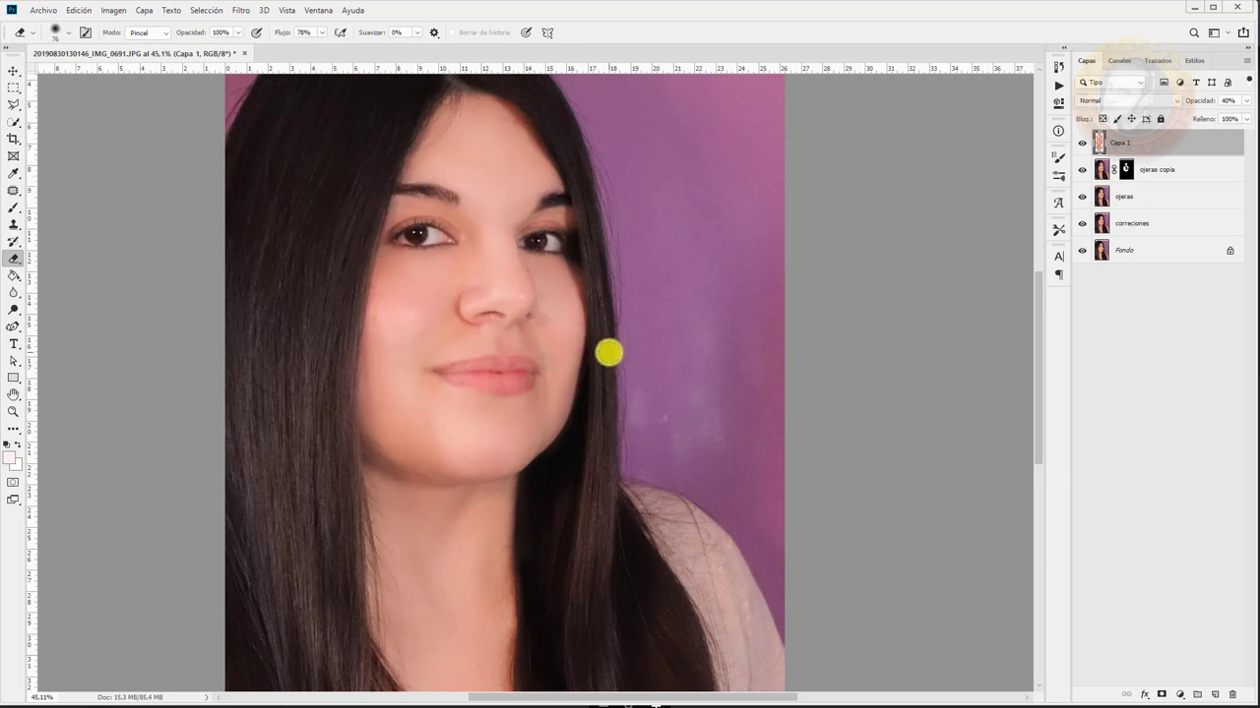
scroll(607, 351, "down", 1)
scroll(675, 358, "down", 1)
scroll(695, 364, "up", 1)
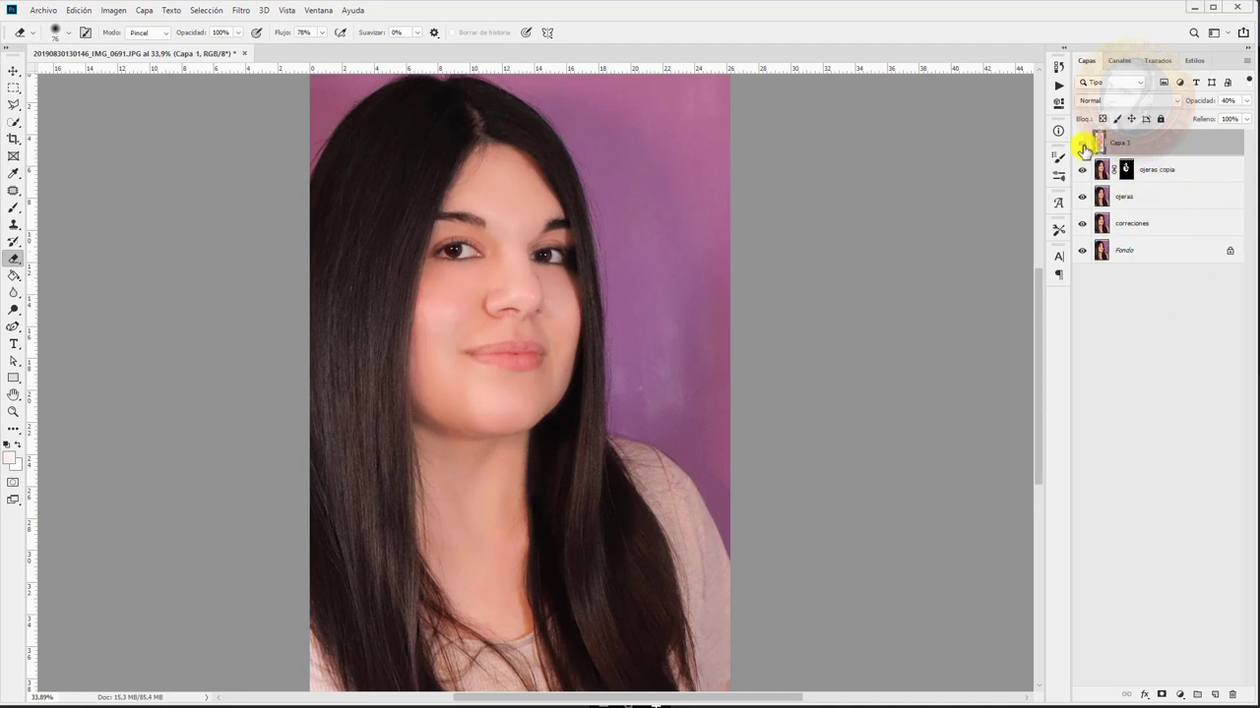
Toggle the correcciones, ojeras and Capa 1 layers to compare the portrait before and after
left_click_drag(1083, 145, 1082, 228)
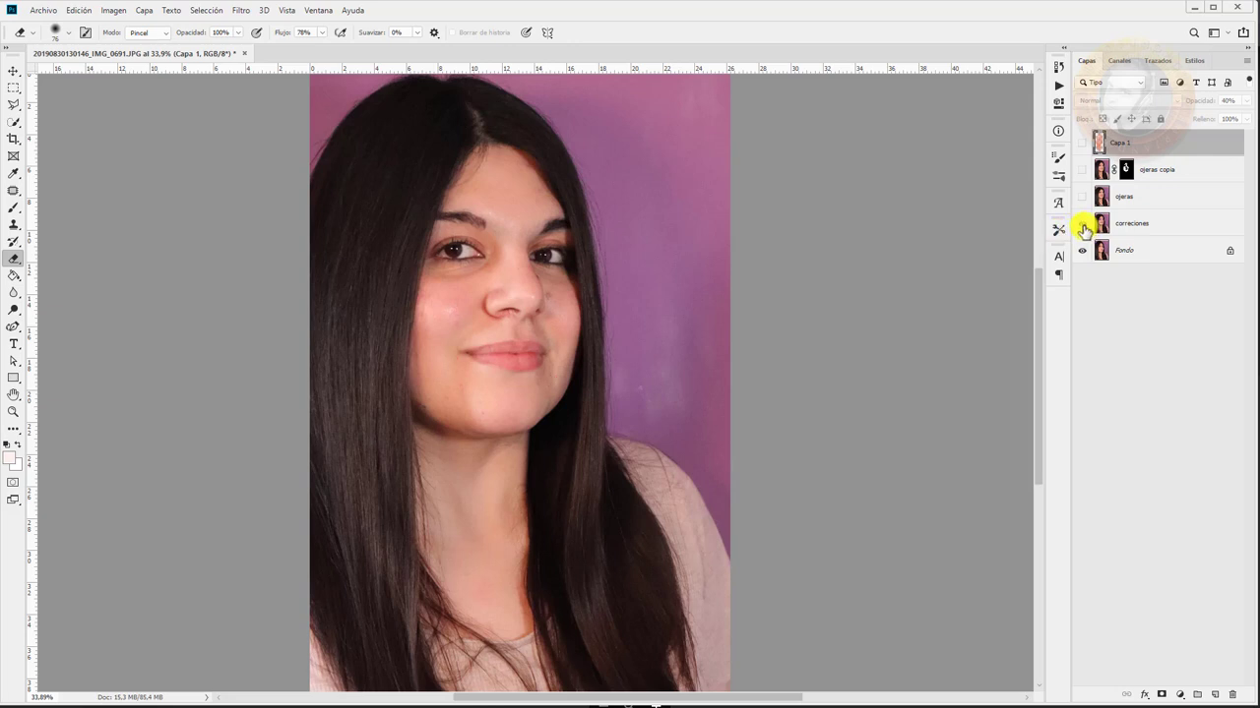
left_click(1083, 224)
left_click(1085, 198)
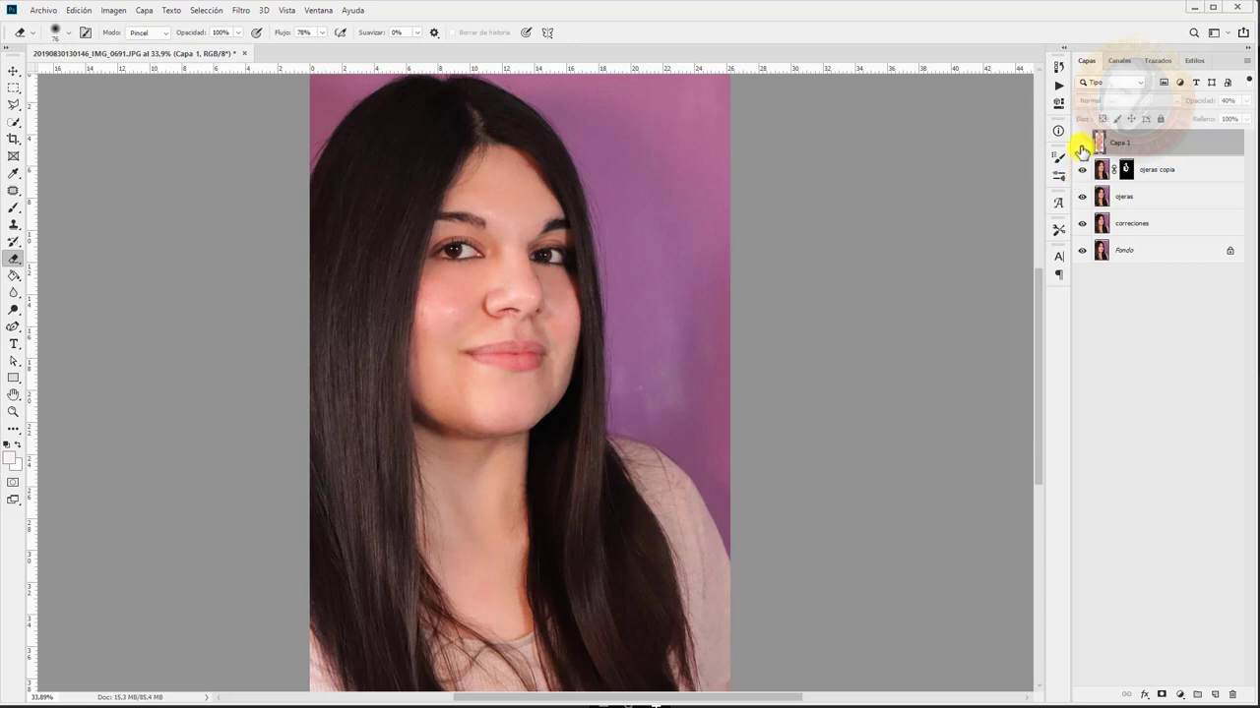
left_click(1081, 145)
left_click(1081, 146)
left_click(1081, 145)
left_click(1082, 145)
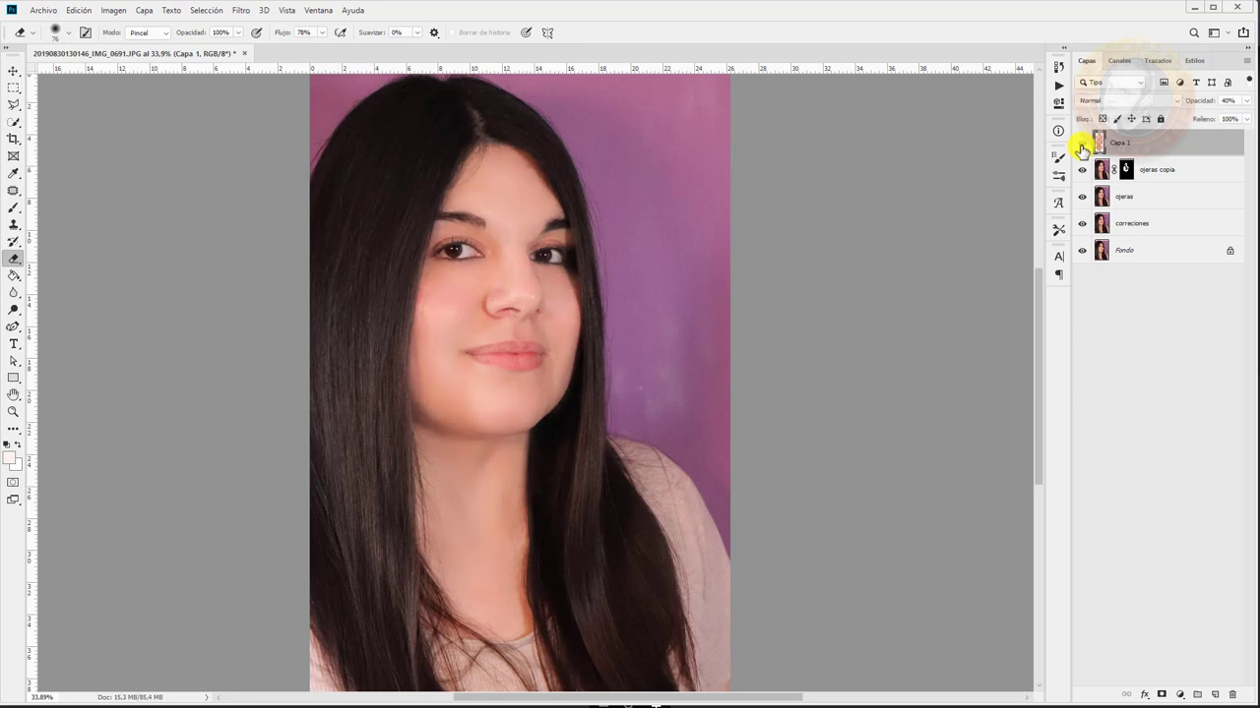
left_click(1247, 101)
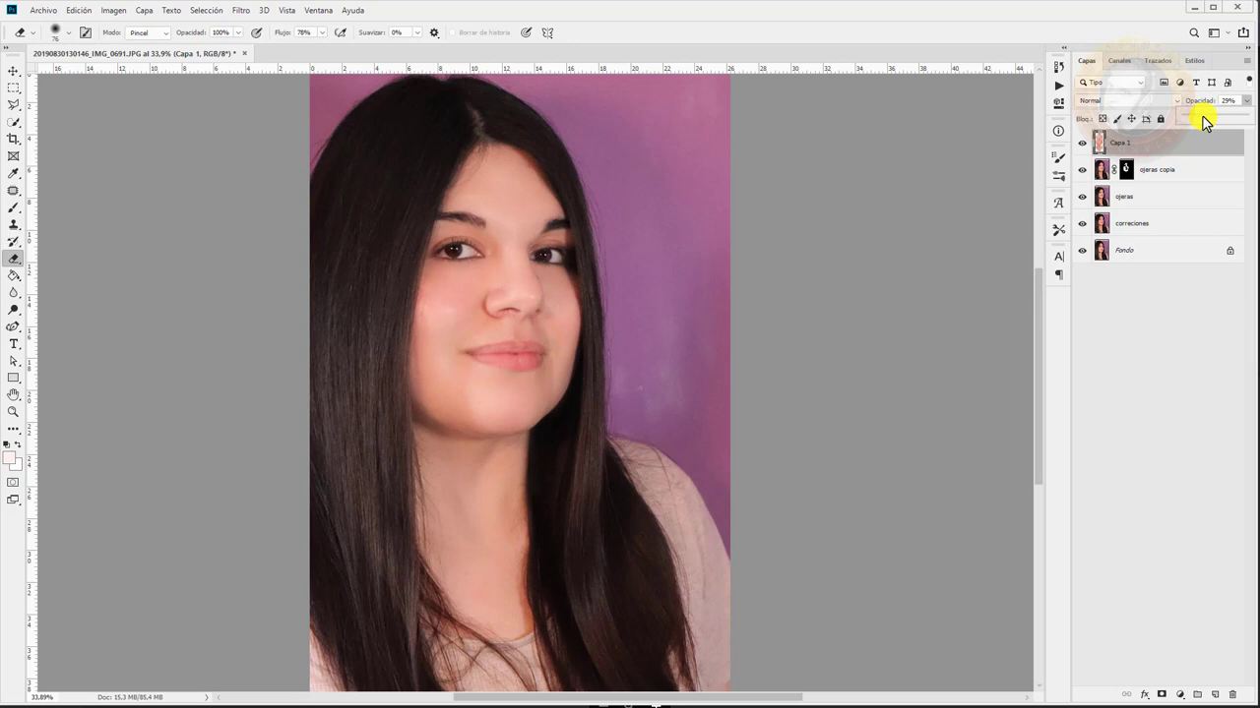
left_click(1197, 390)
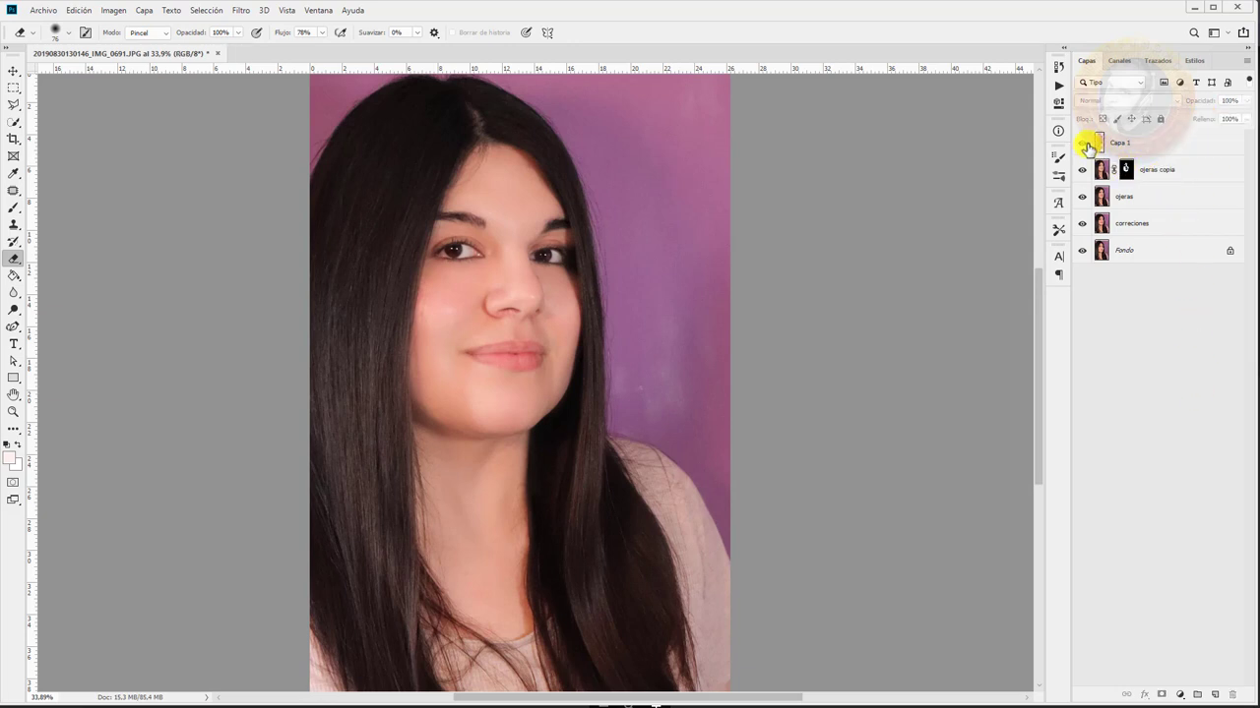
left_click(1082, 145)
left_click(1094, 145)
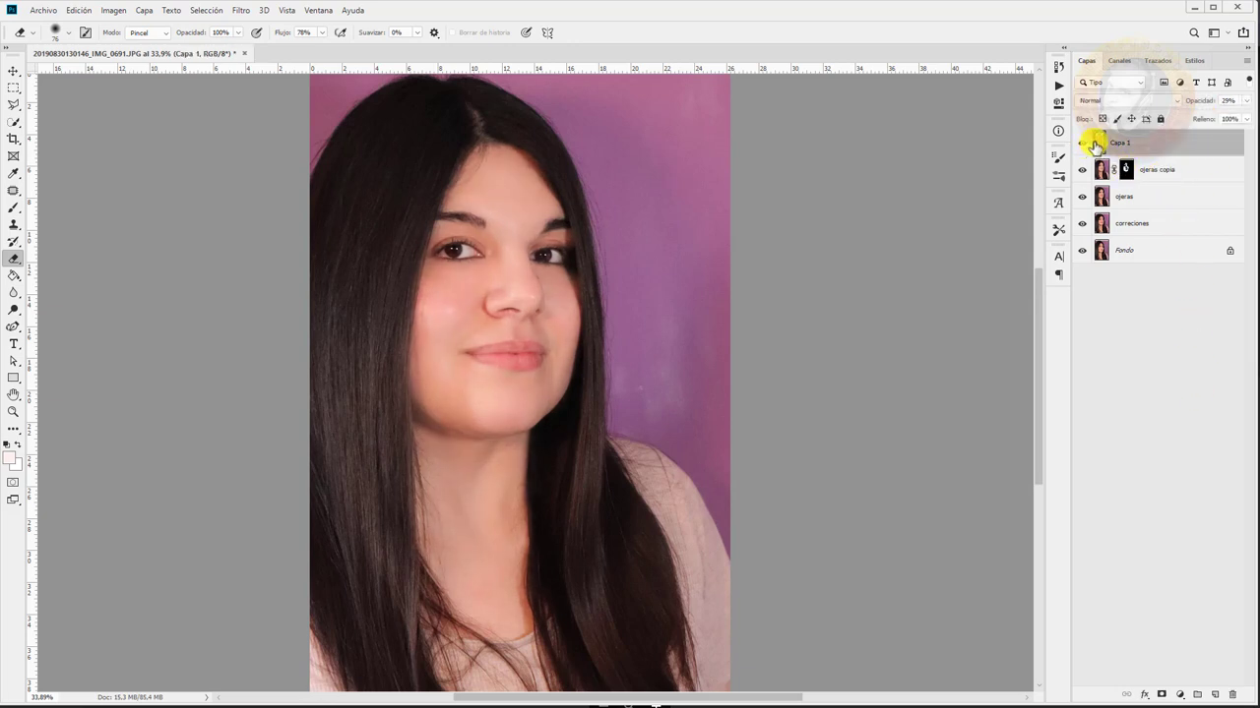
Set Capa 1's opacity to 25% and leave Capa 1 as the active layer
left_click(1085, 145)
left_click(1085, 145)
double_click(1092, 144)
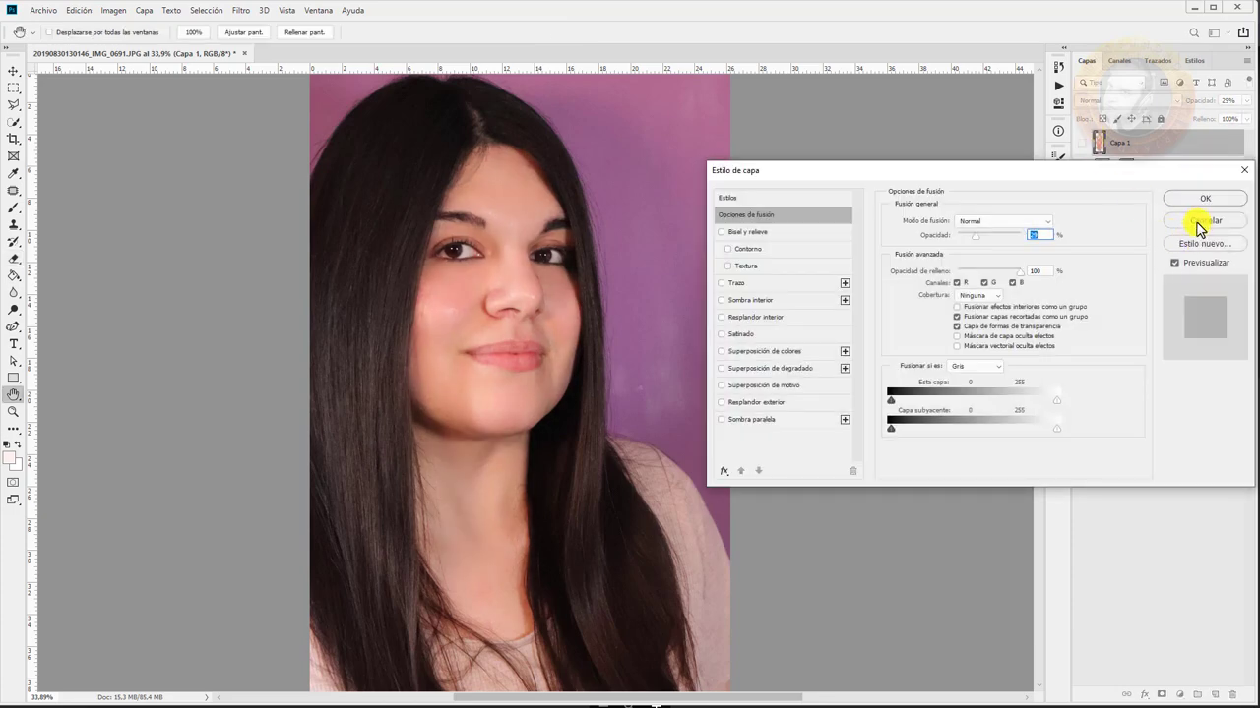
left_click(1199, 223)
left_click(1084, 144)
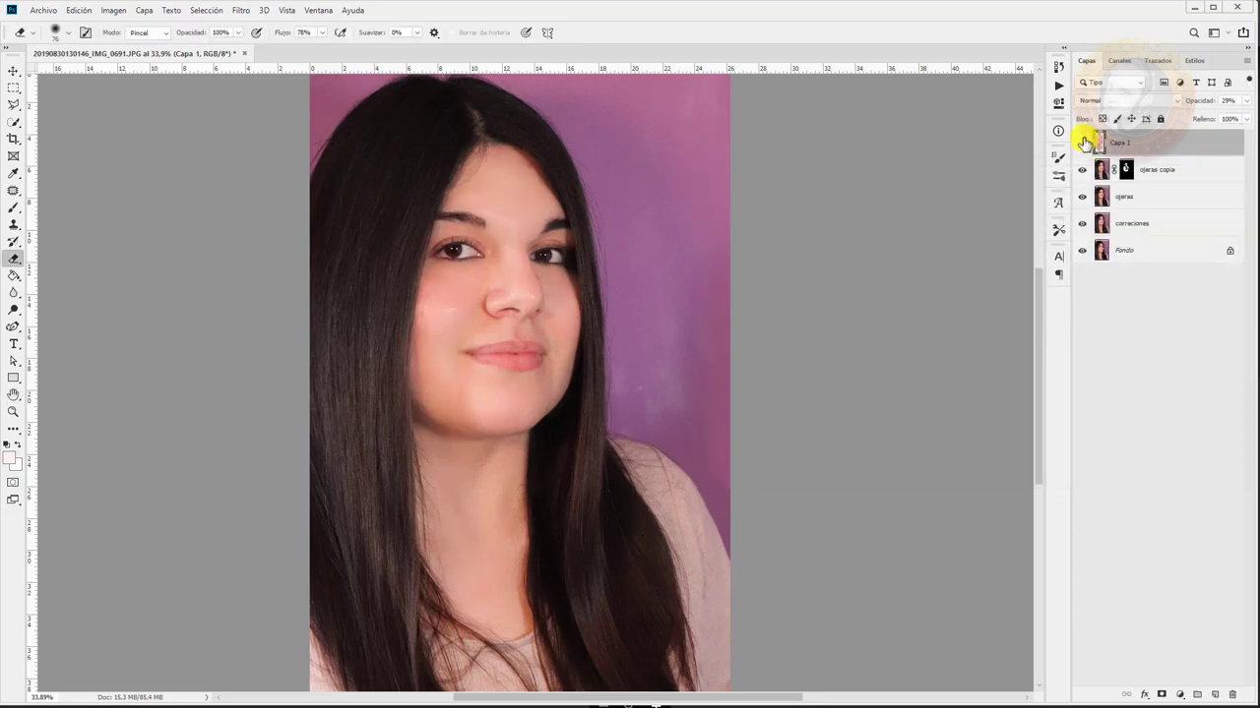
left_click(1084, 144)
left_click(1246, 101)
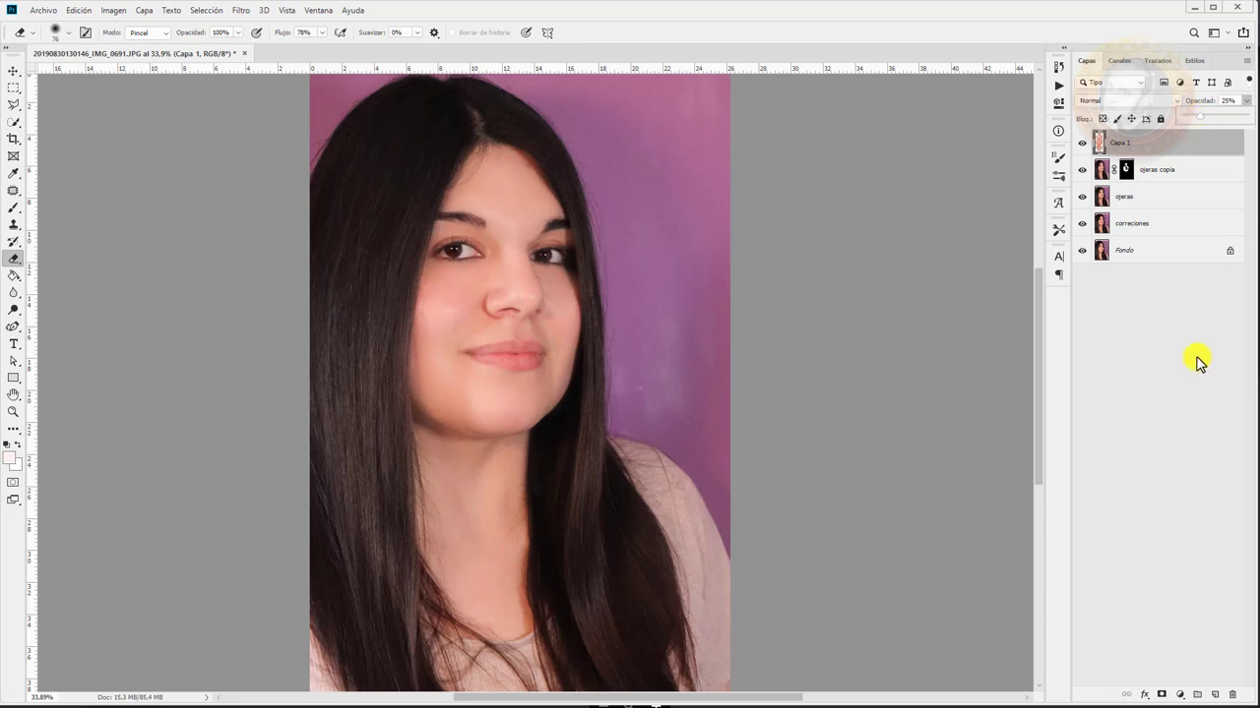
left_click(1153, 387)
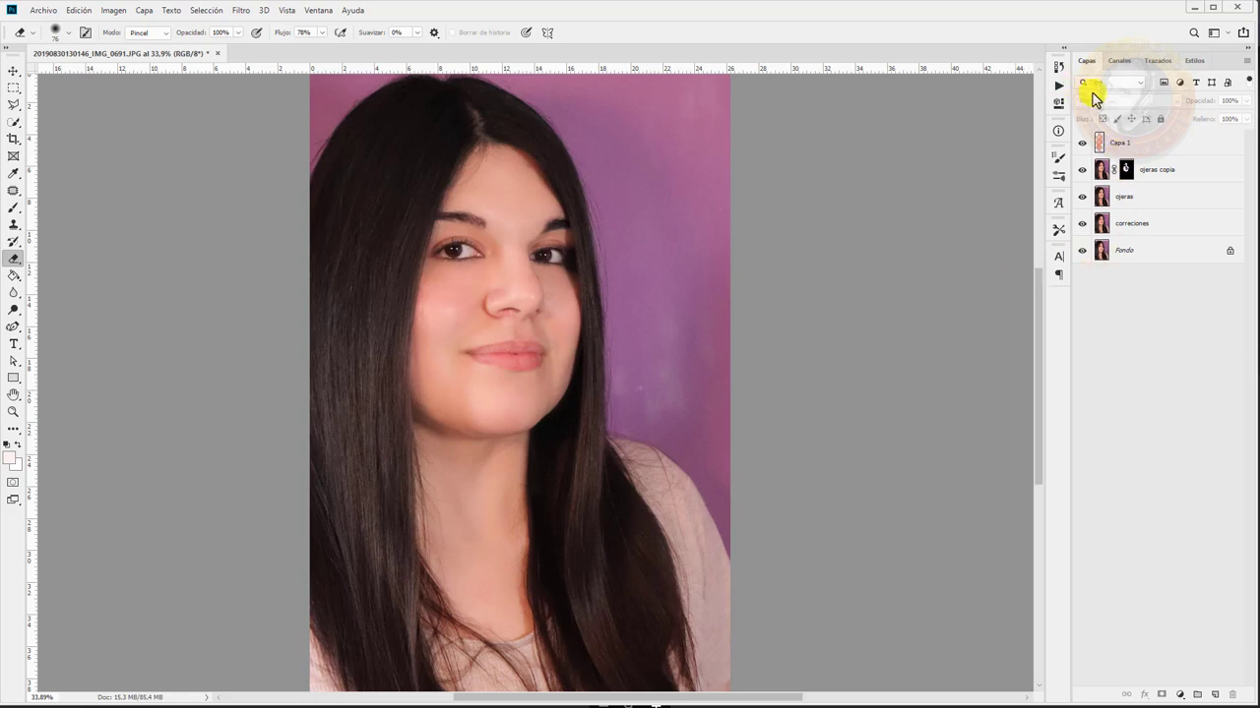
left_click(1194, 175)
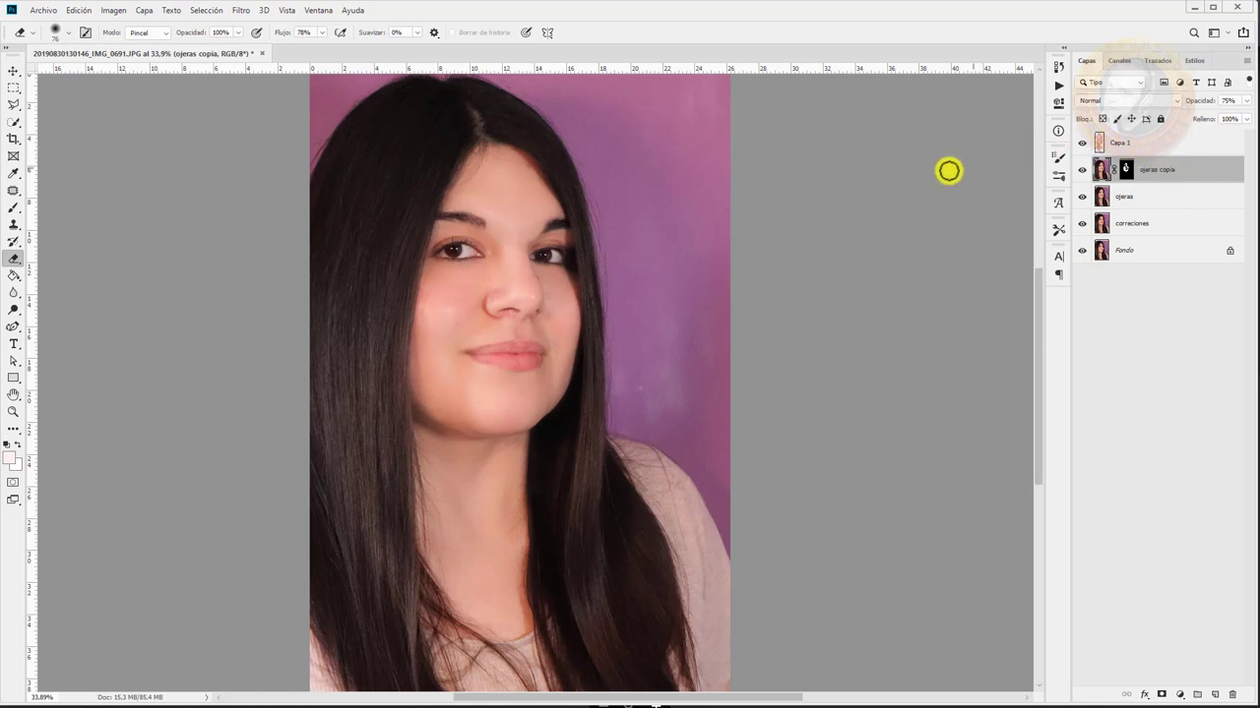
left_click(1162, 147)
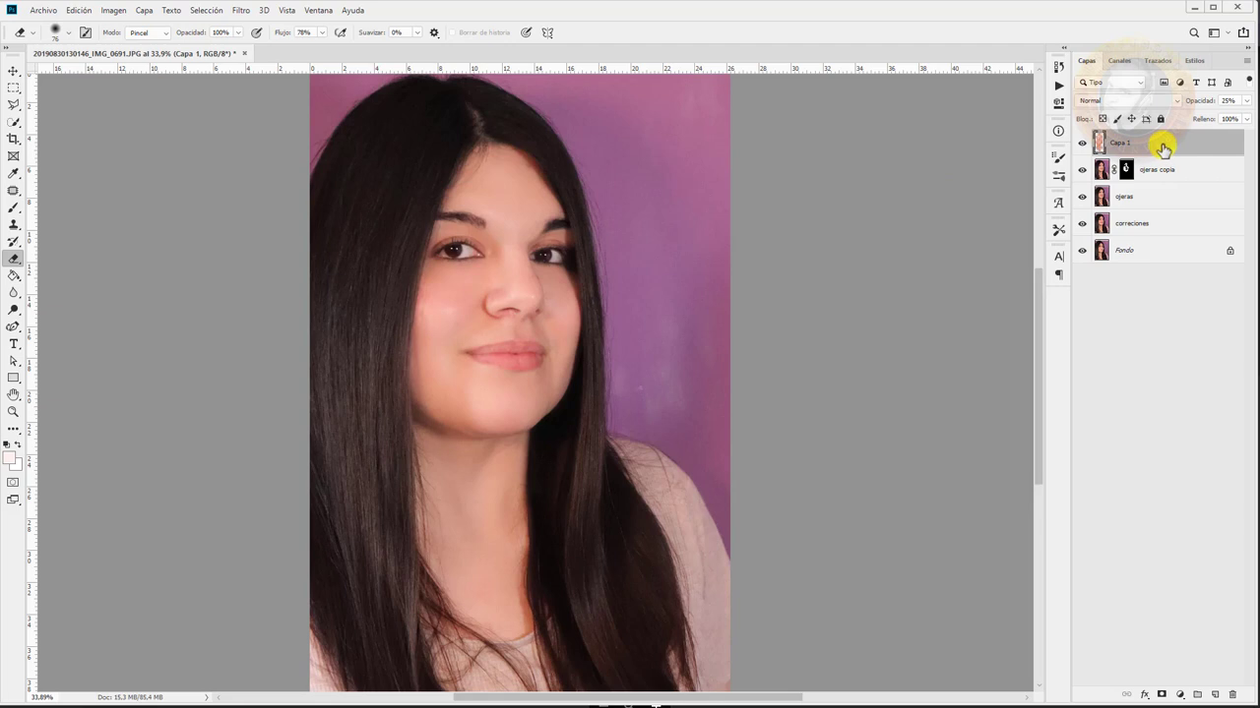
Flatten the image into Fondo and duplicate it with Ctrl+J as a new Capa 1
right_click(1162, 148)
left_click(1144, 528)
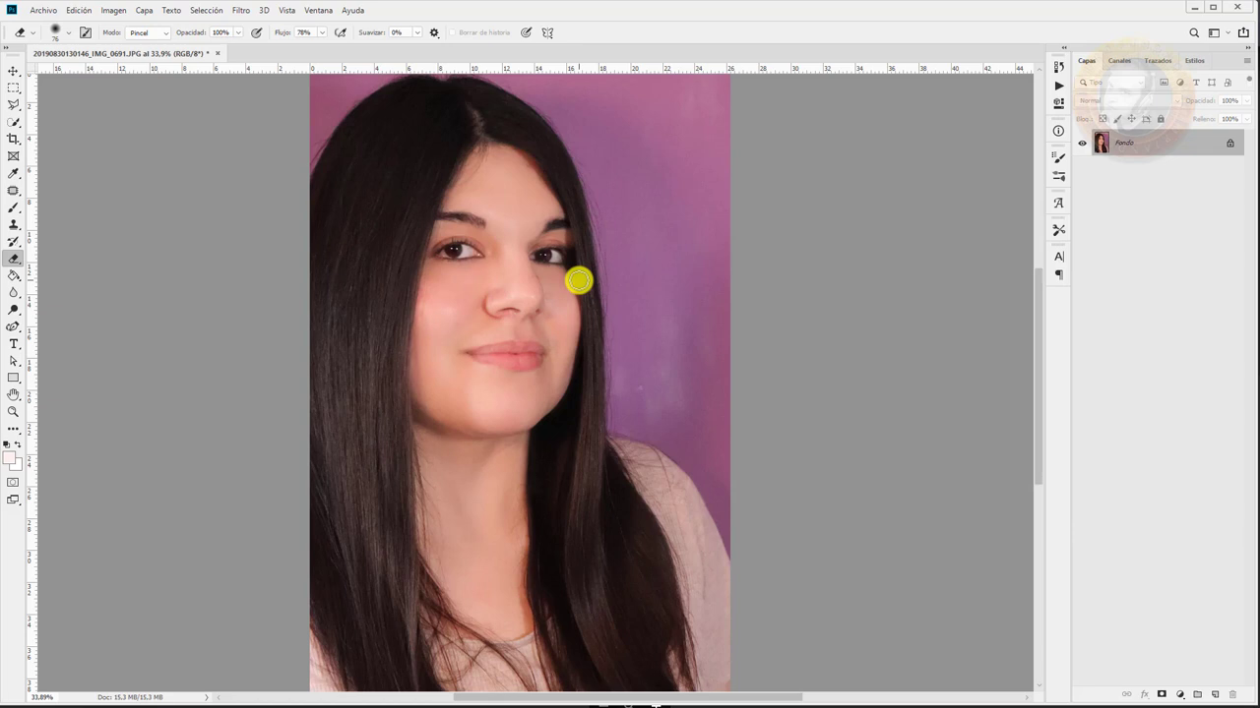
key("ctrl+j")
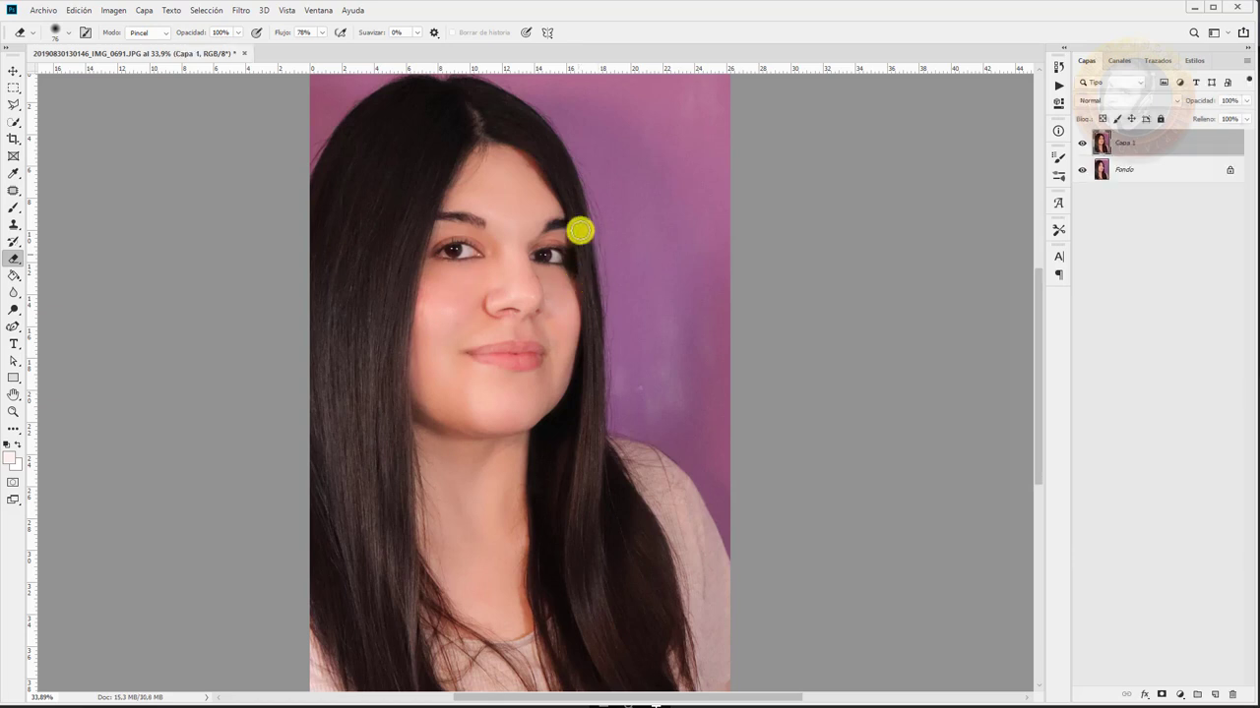
left_click(247, 12)
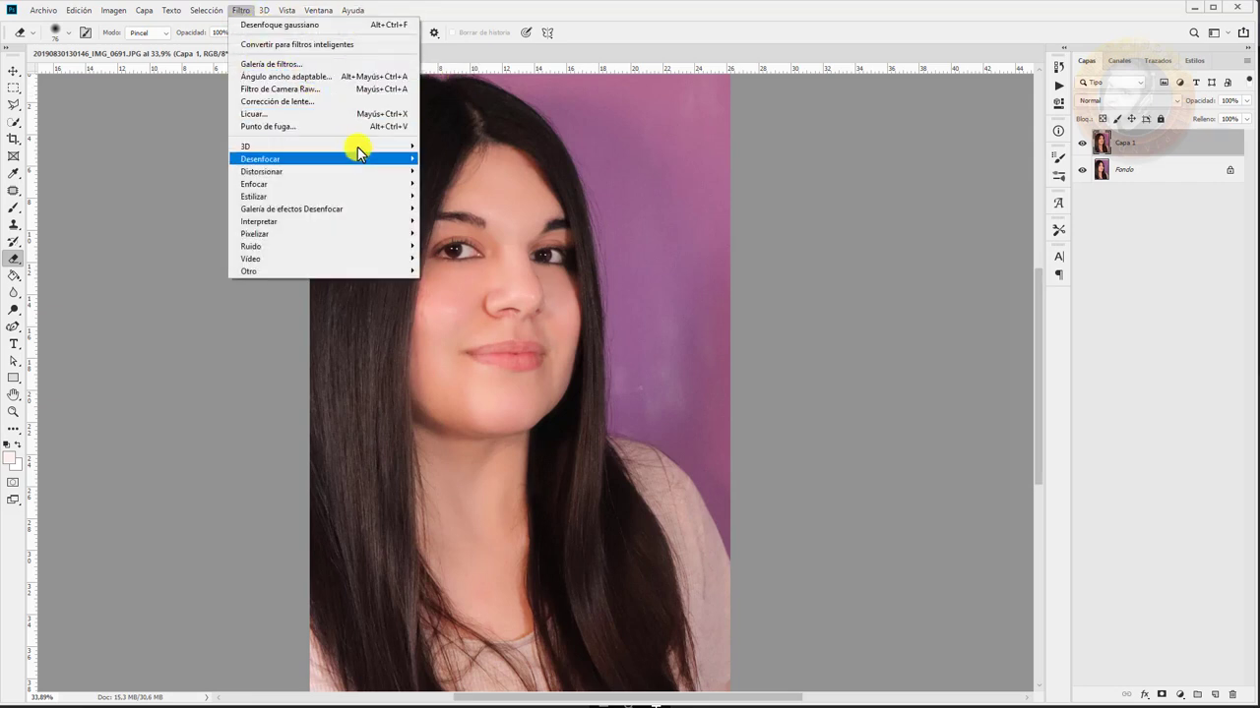
Open the Camera Raw Filter on Capa 1 with Clarity +60 and Exposure 0
left_click(332, 91)
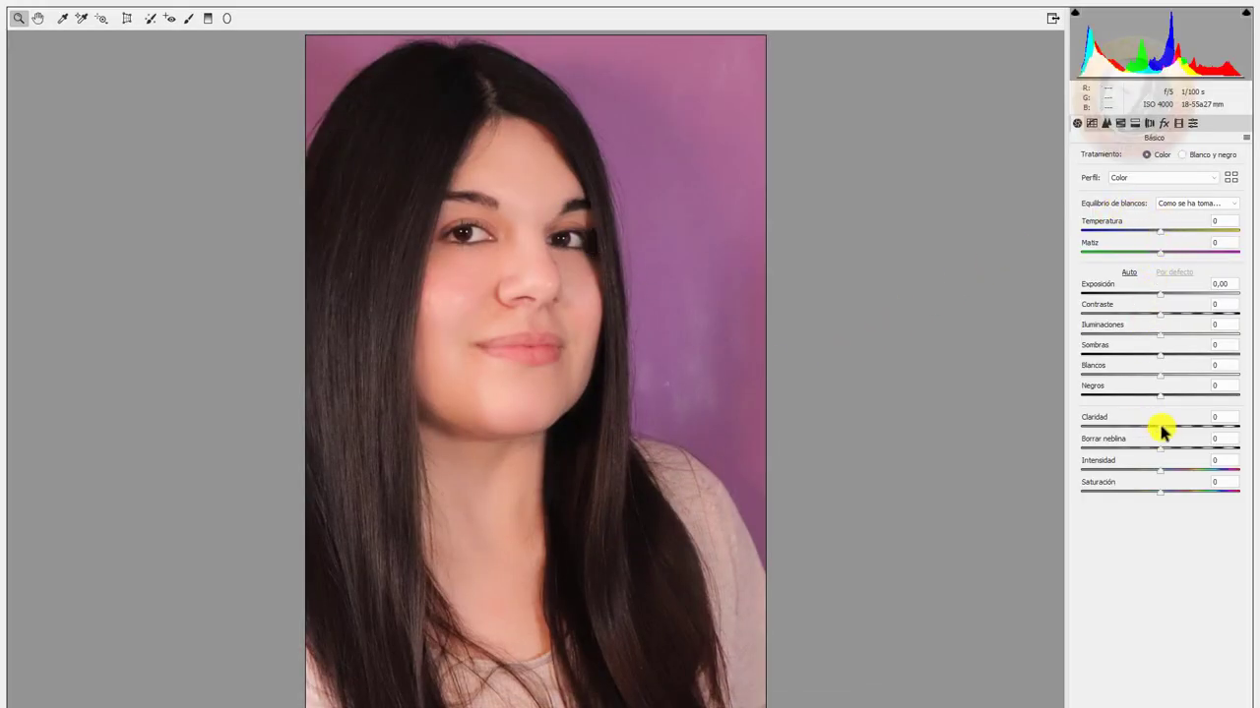
left_click_drag(1161, 429, 1210, 427)
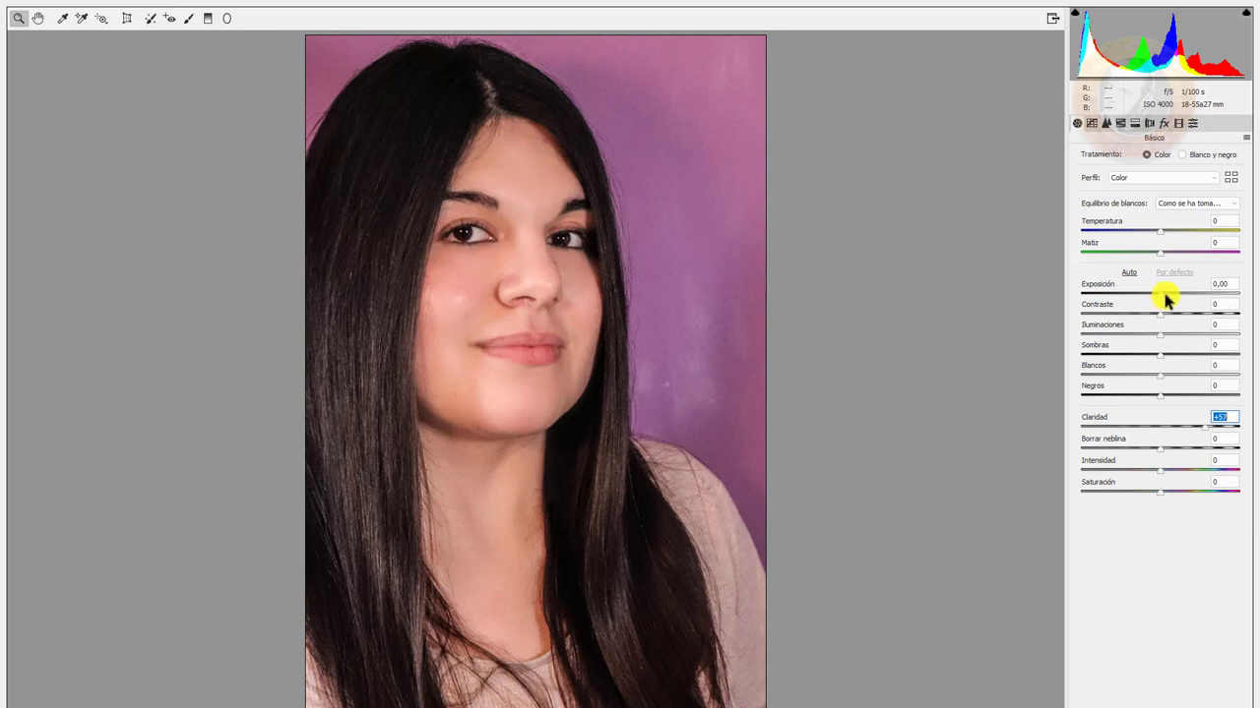
left_click_drag(1164, 296, 1163, 298)
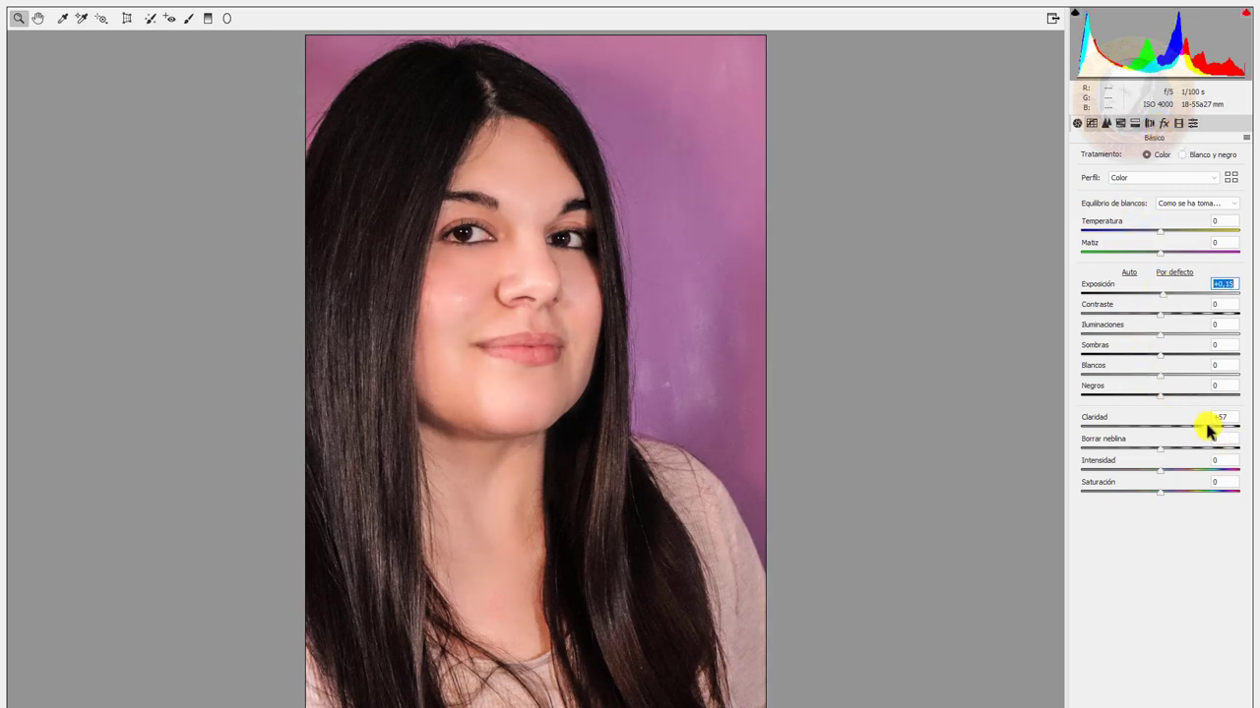
type("60")
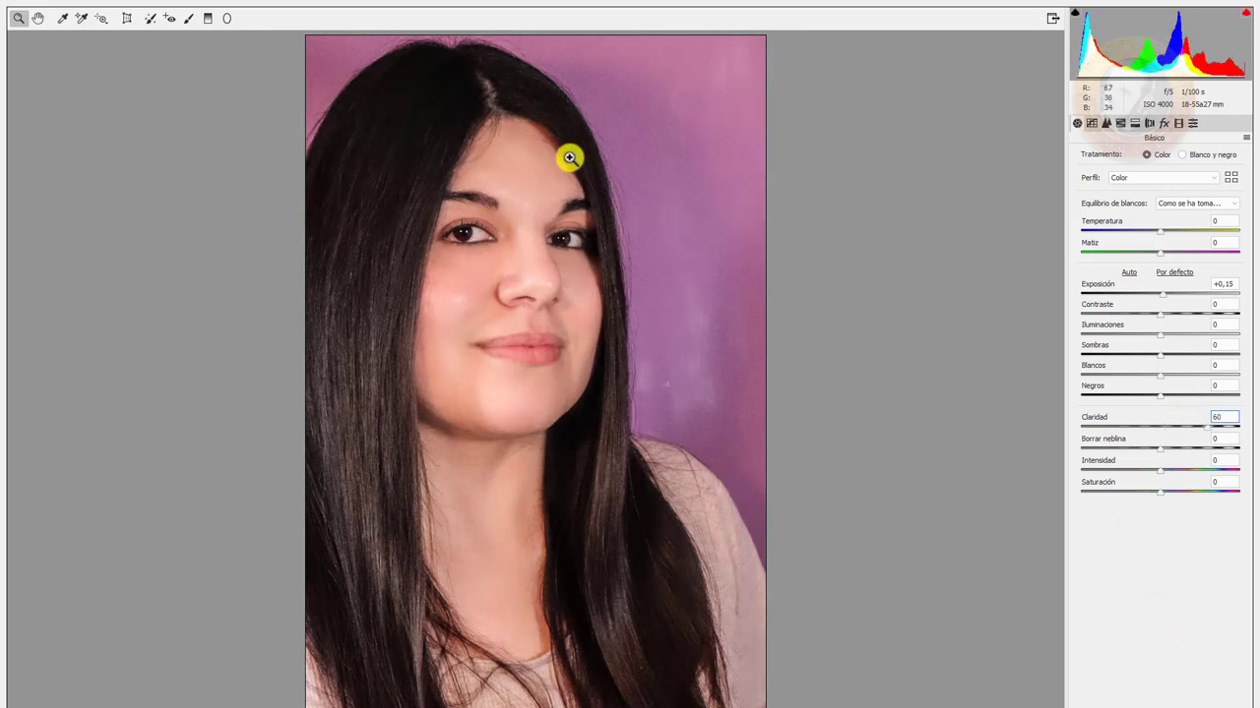
left_click(1237, 283)
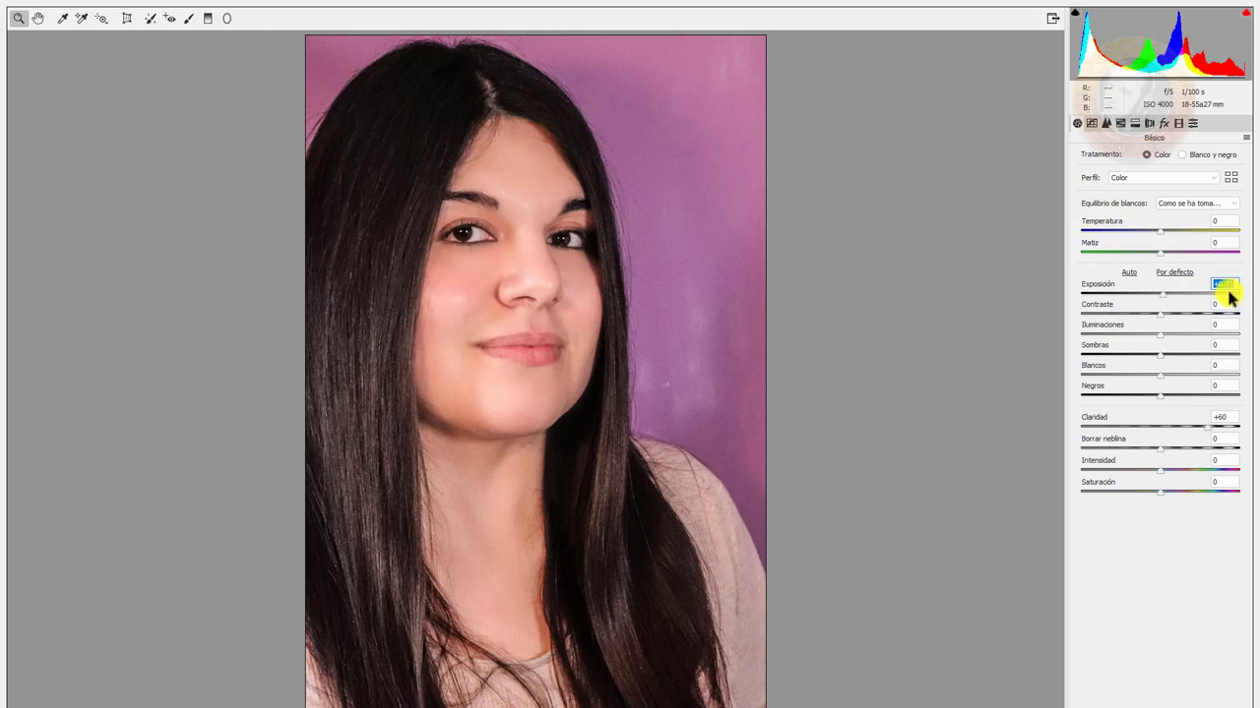
type("0")
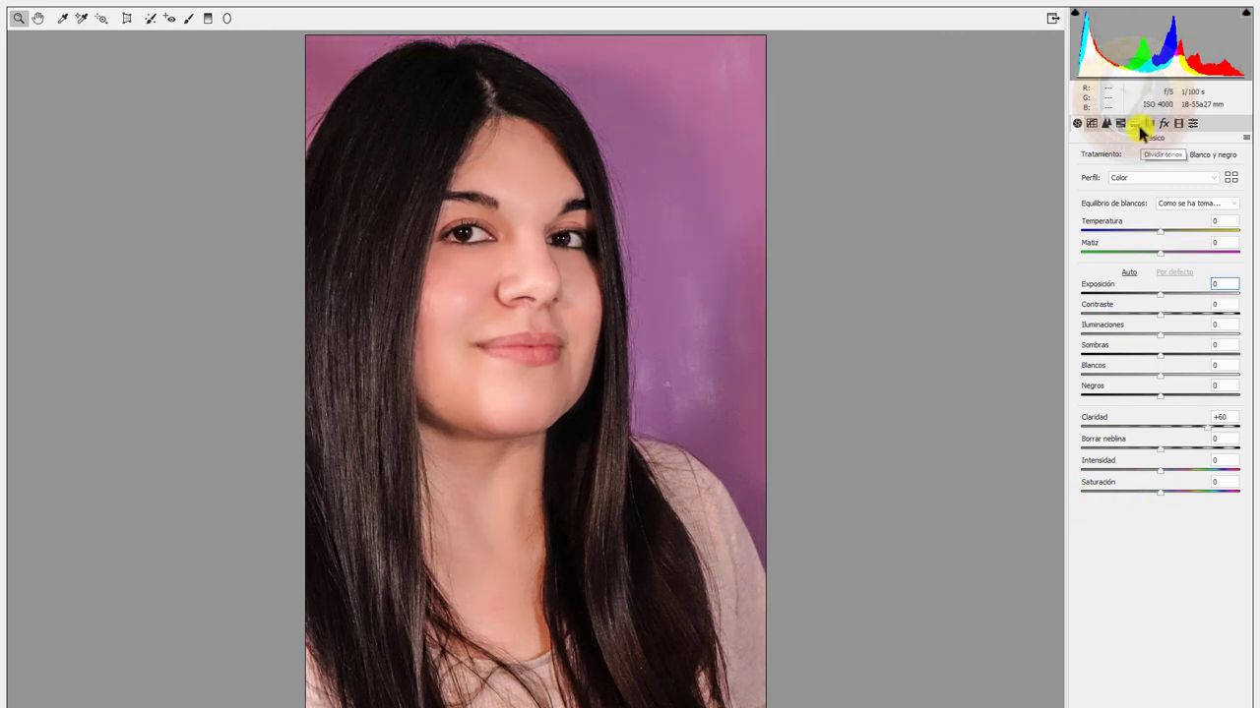
Try Grain in Camera Raw's Effects panel, leave it at 0, and return to Basic
left_click(1163, 123)
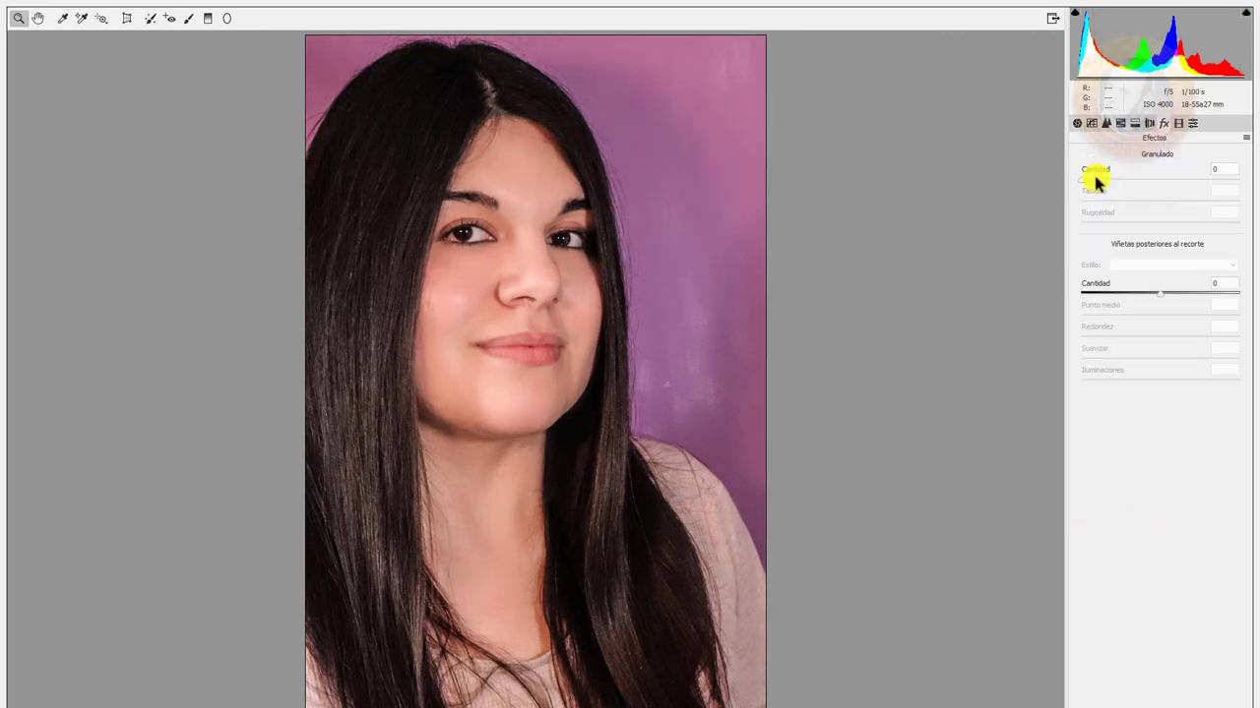
left_click_drag(1086, 178, 1125, 185)
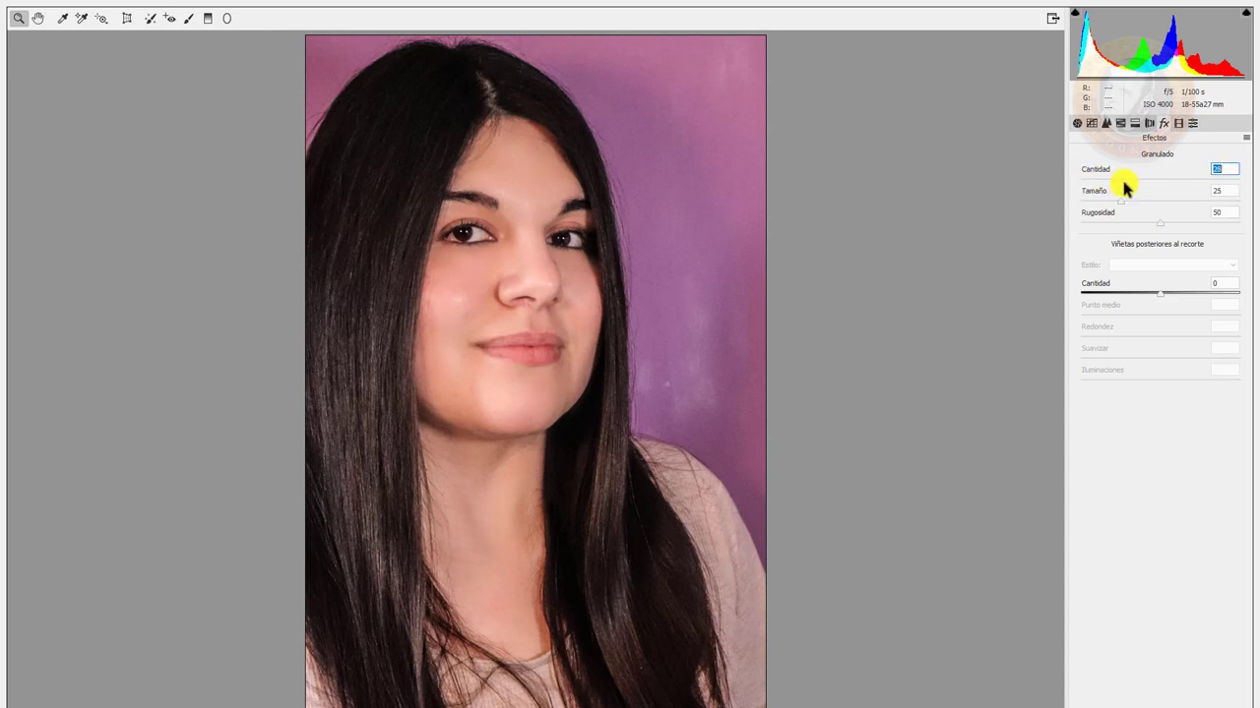
left_click_drag(1109, 183, 604, 394)
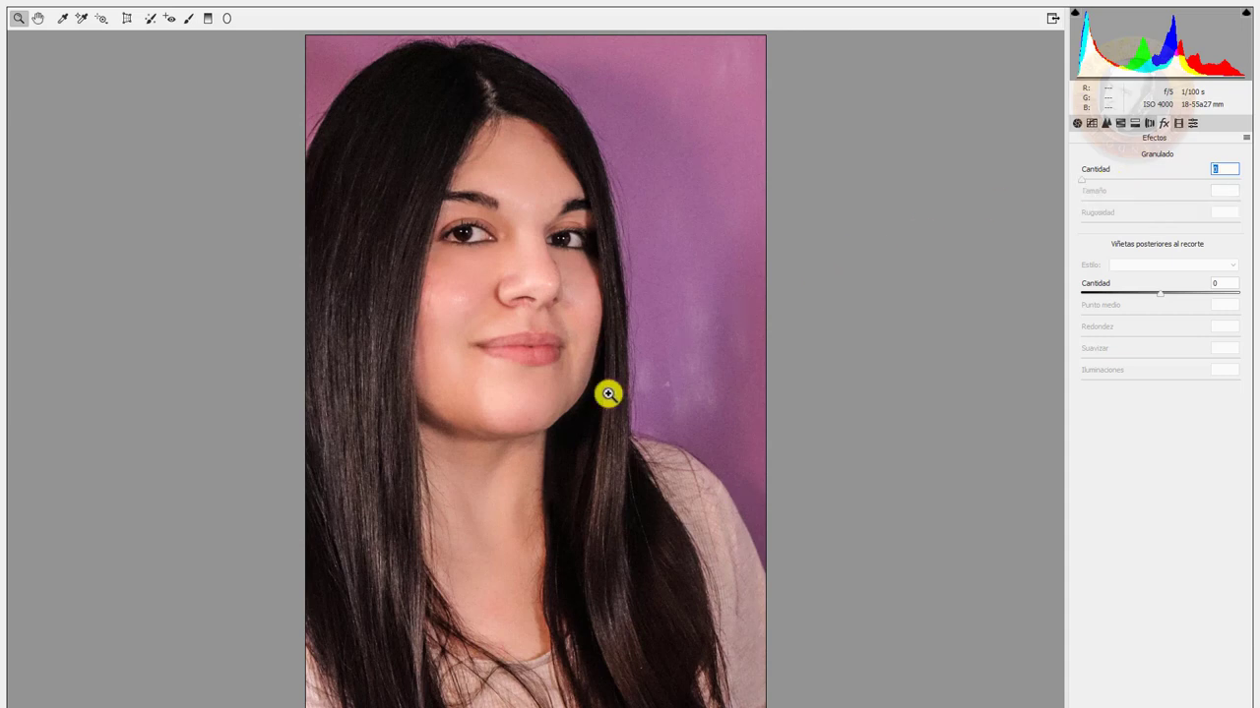
key("ctrl+plus")
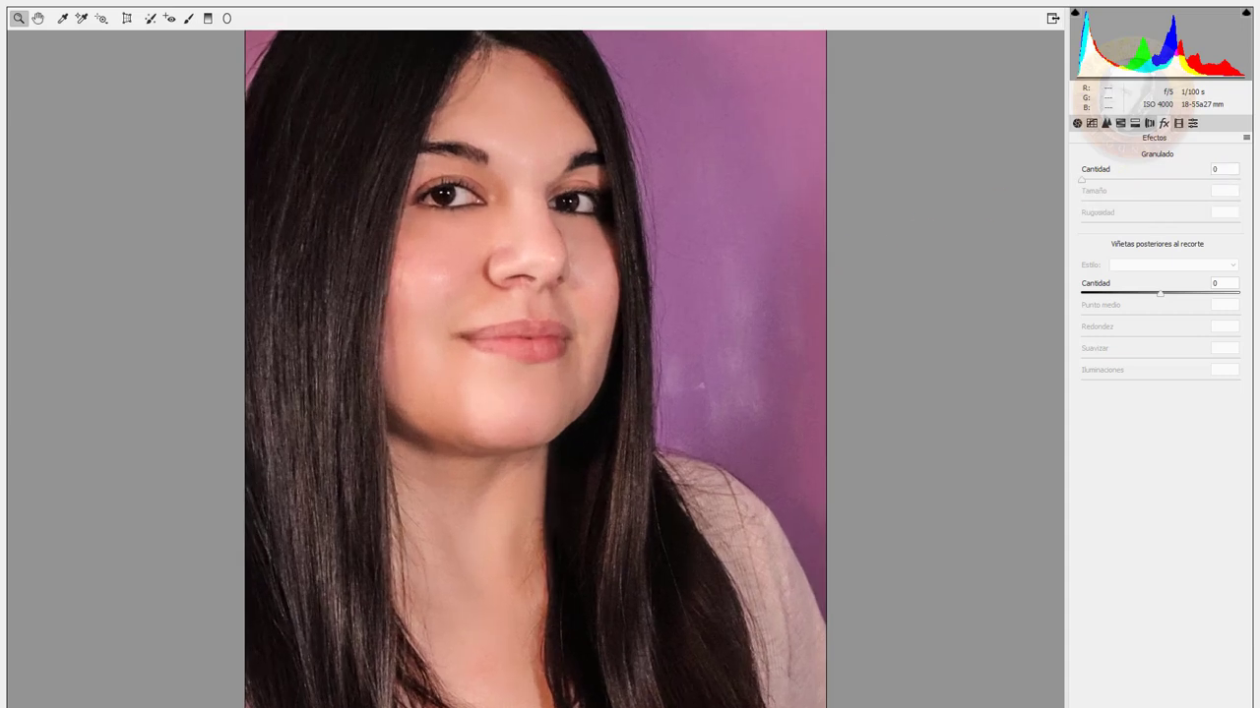
scroll(565, 253, "up", 4)
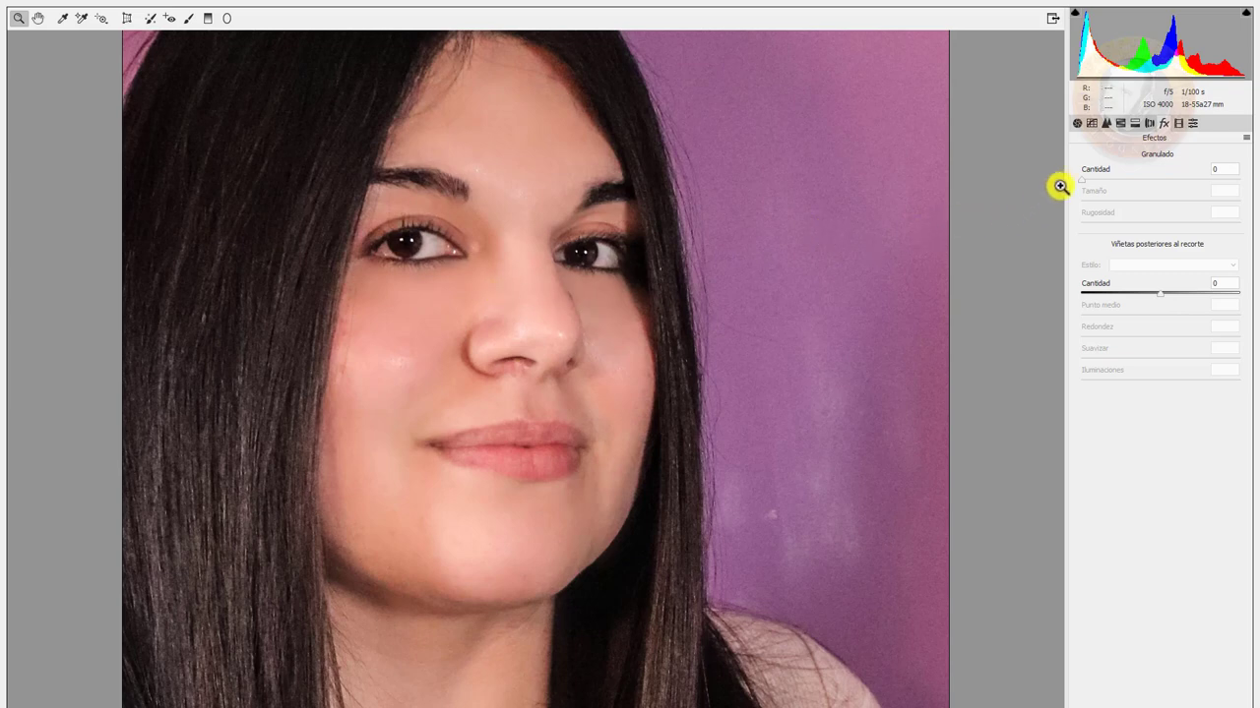
mouse_move(1082, 180)
left_mouse_down()
mouse_move(1211, 201)
mouse_move(1119, 203)
mouse_move(1100, 211)
mouse_move(1147, 225)
mouse_move(1093, 229)
mouse_move(1174, 226)
mouse_move(1147, 228)
left_mouse_up()
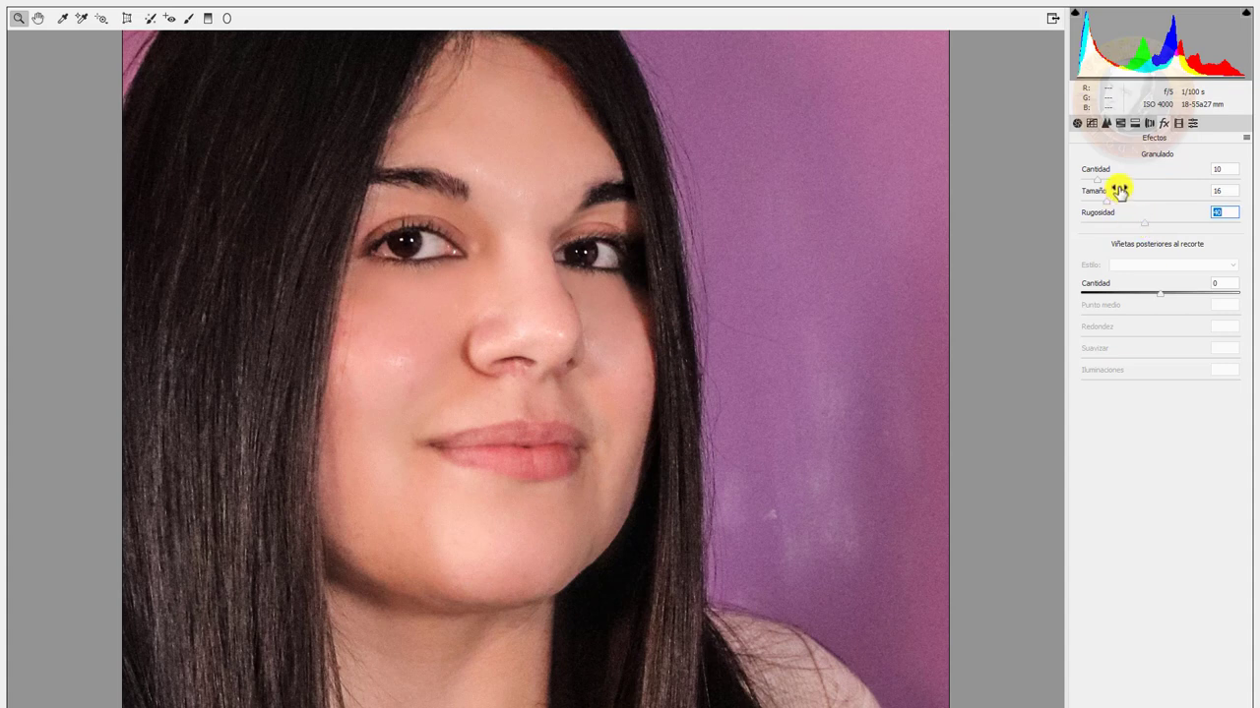
left_click_drag(1099, 182, 1134, 182)
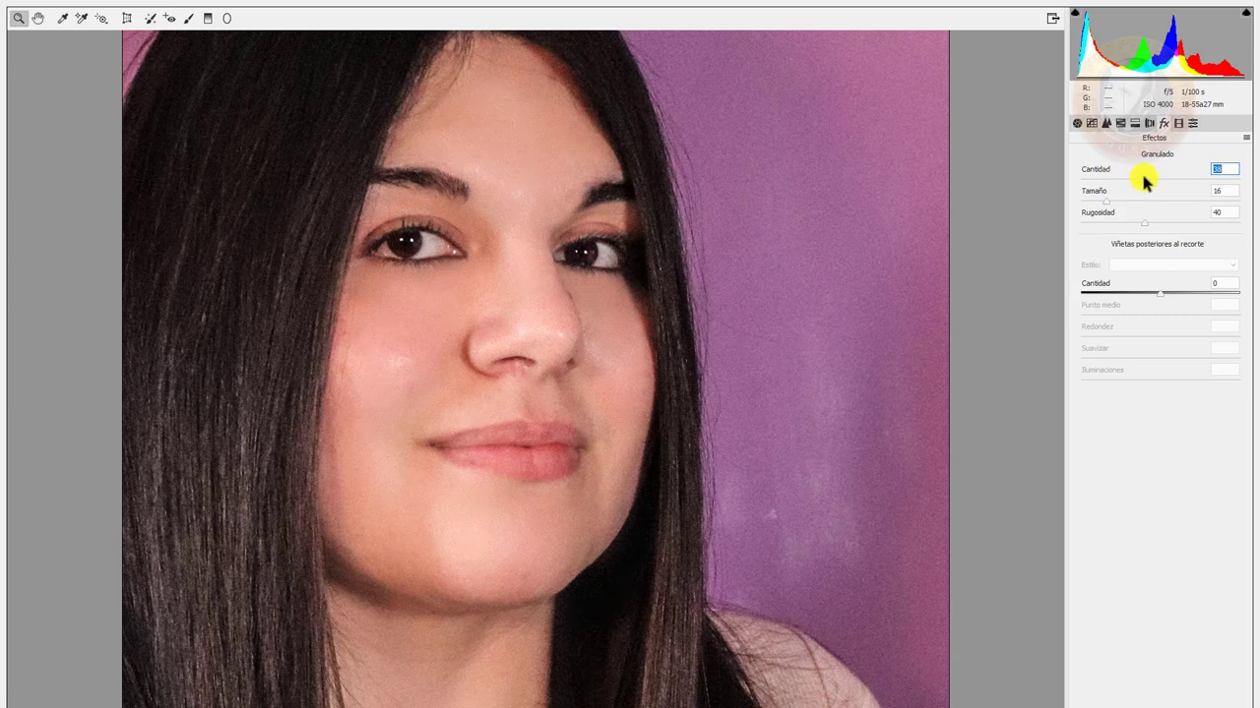
left_click_drag(1144, 182, 1078, 184)
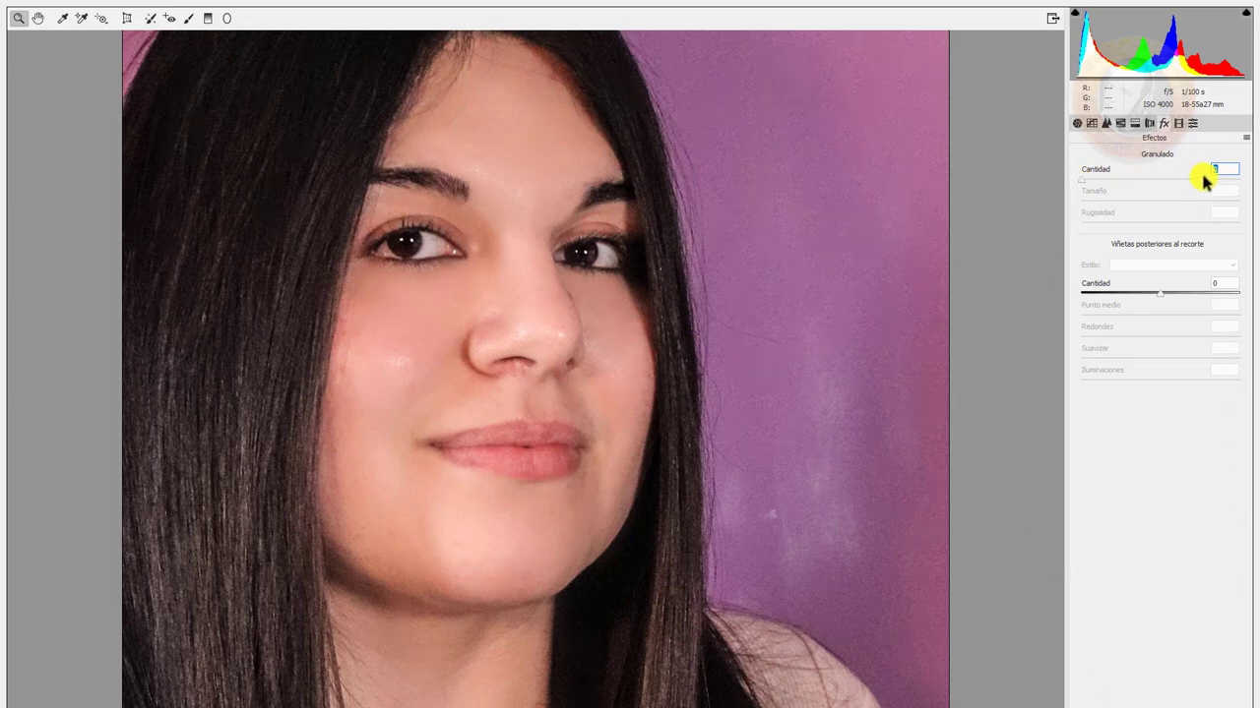
left_click(1076, 123)
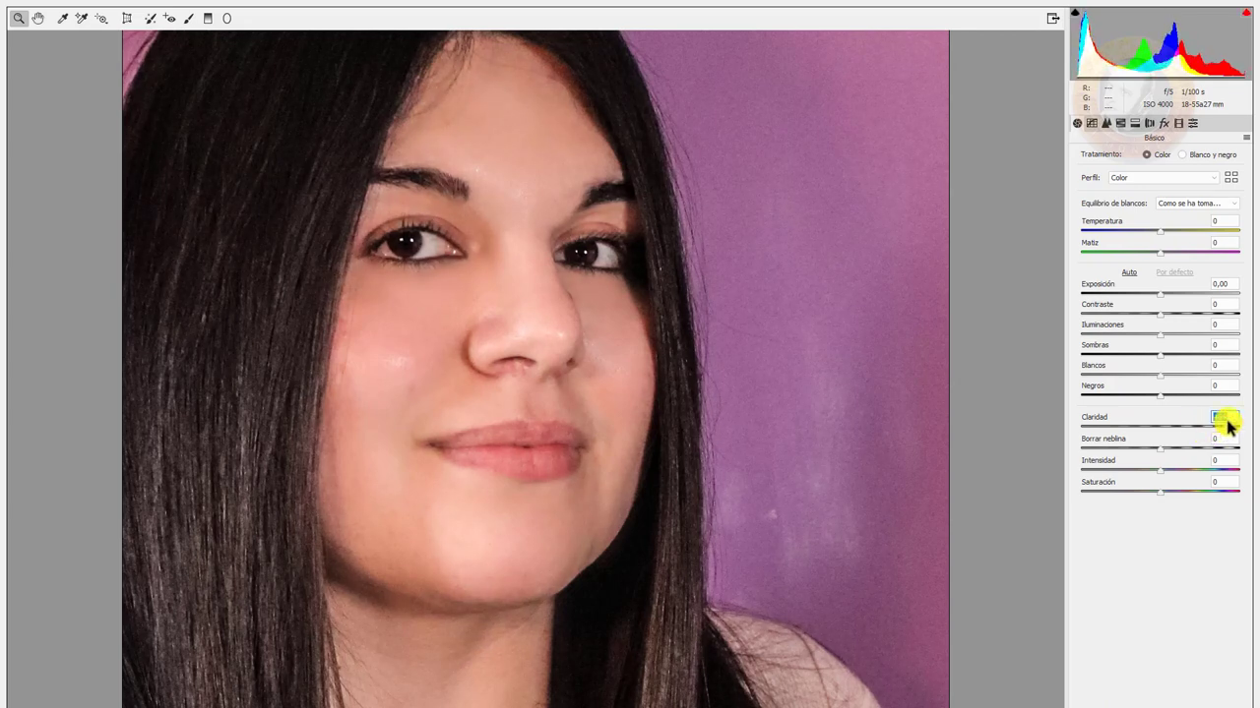
Apply the Camera Raw sharpening (value 84) to Capa 1 and toggle it to compare with the original
type("84")
key("Return")
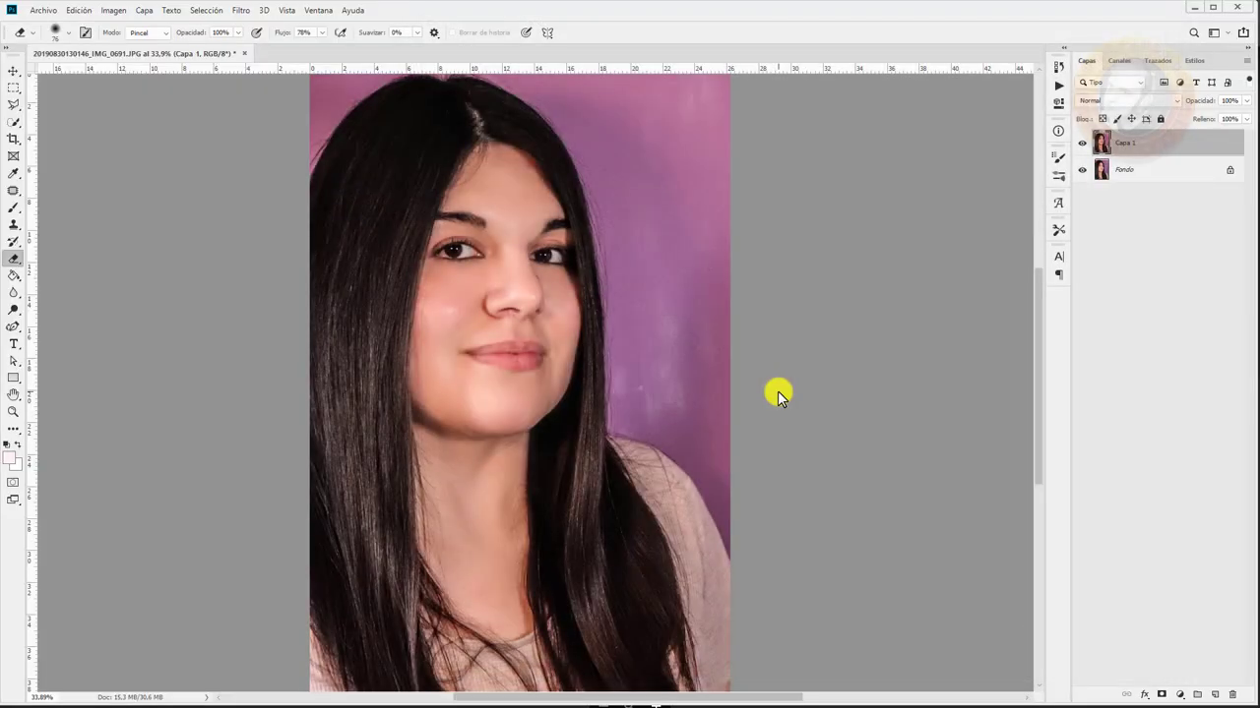
left_click(1086, 146)
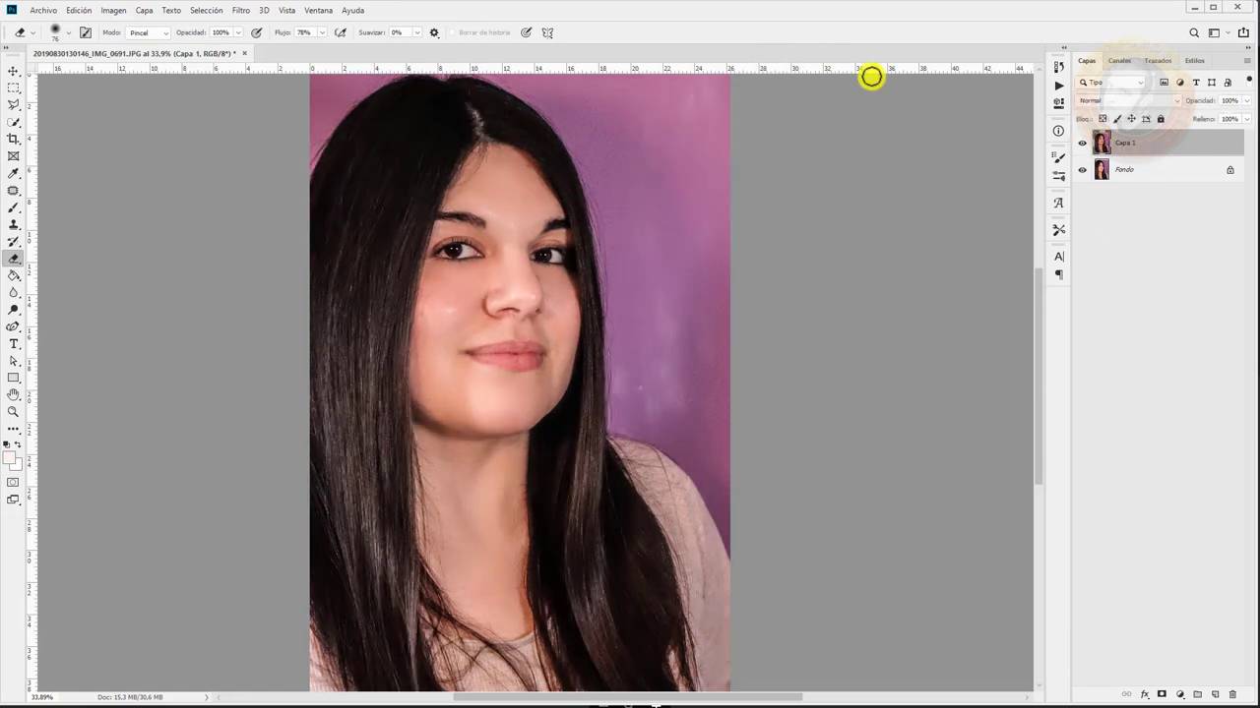
left_click(1081, 143)
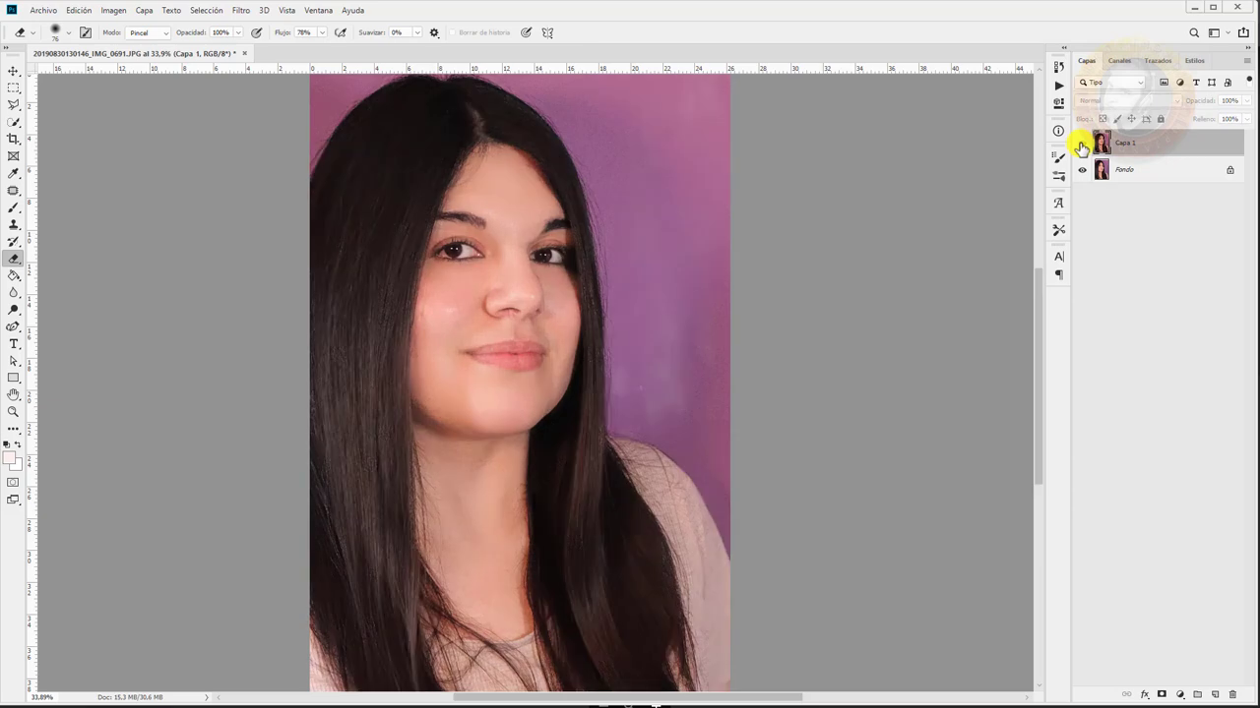
Give Capa 1 a Hide All black layer mask and ready the Brush at 50% opacity
left_click(142, 11)
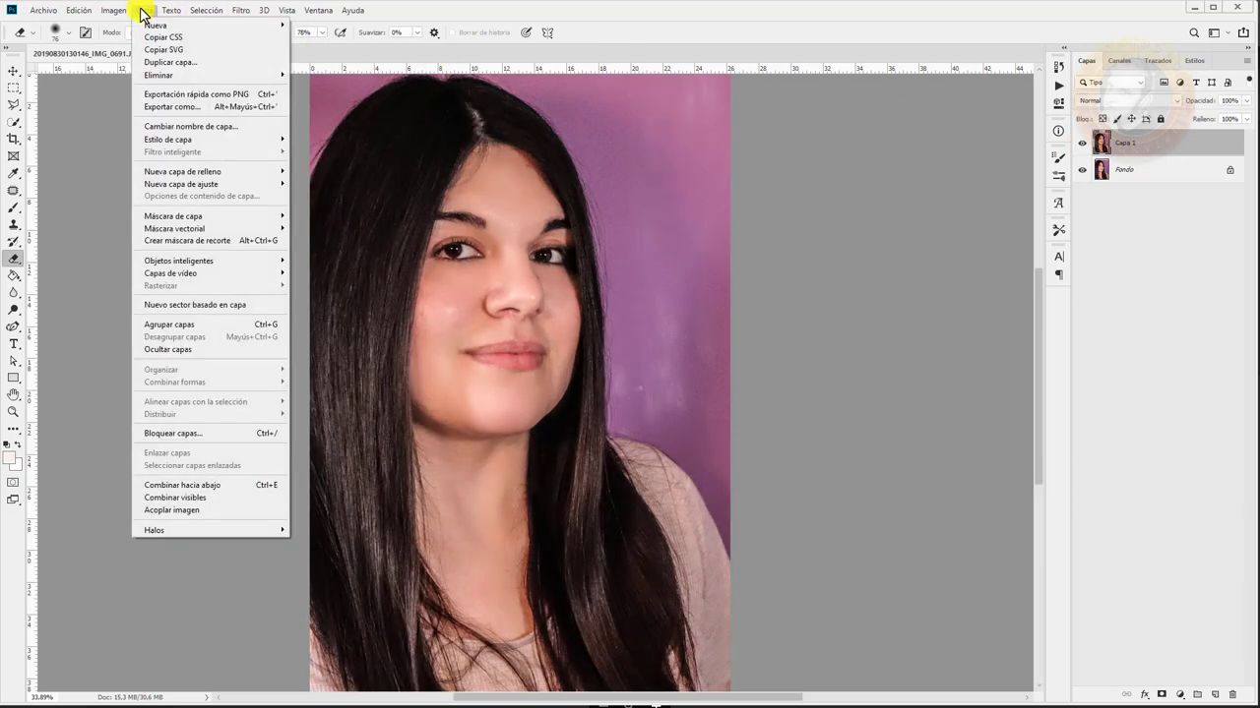
mouse_move(173, 216)
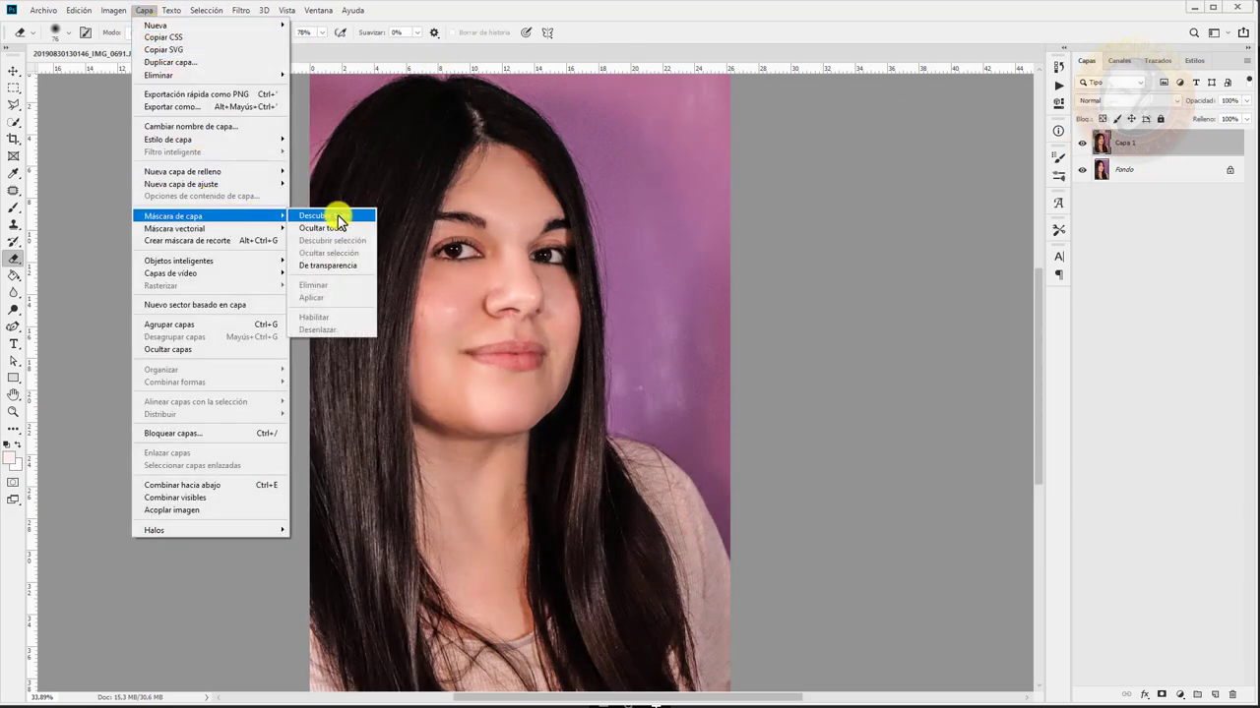
left_click(339, 225)
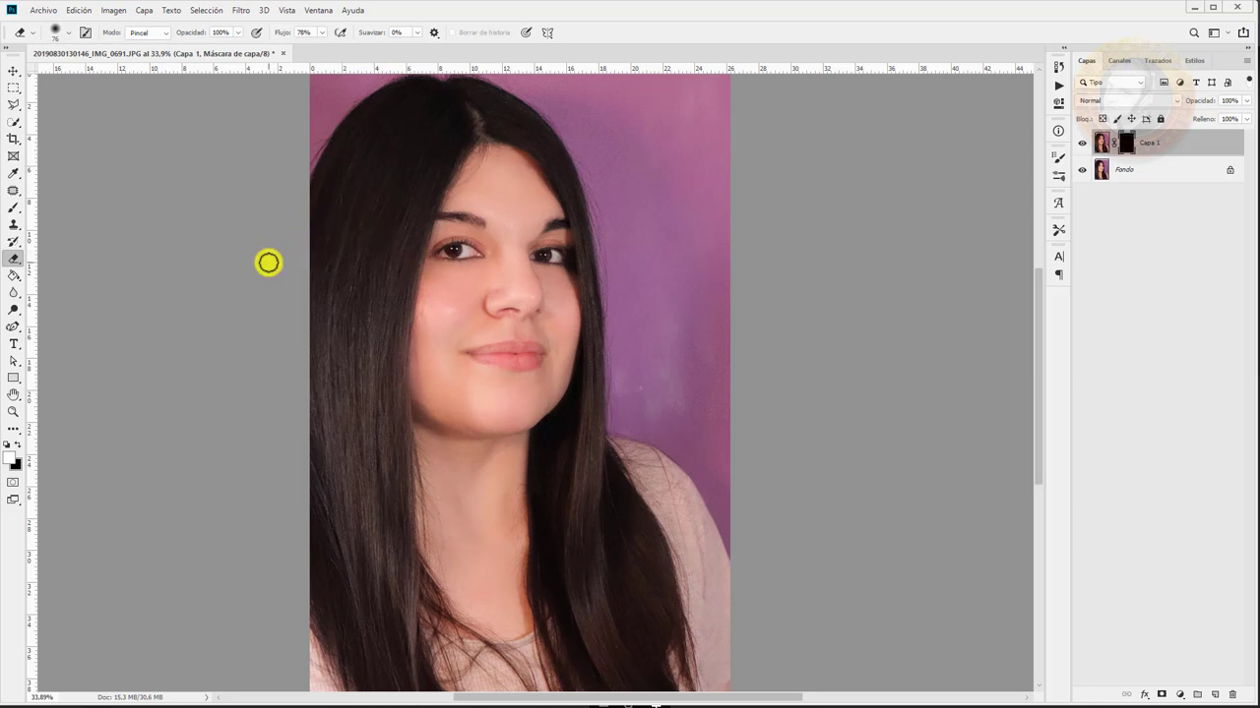
key("b")
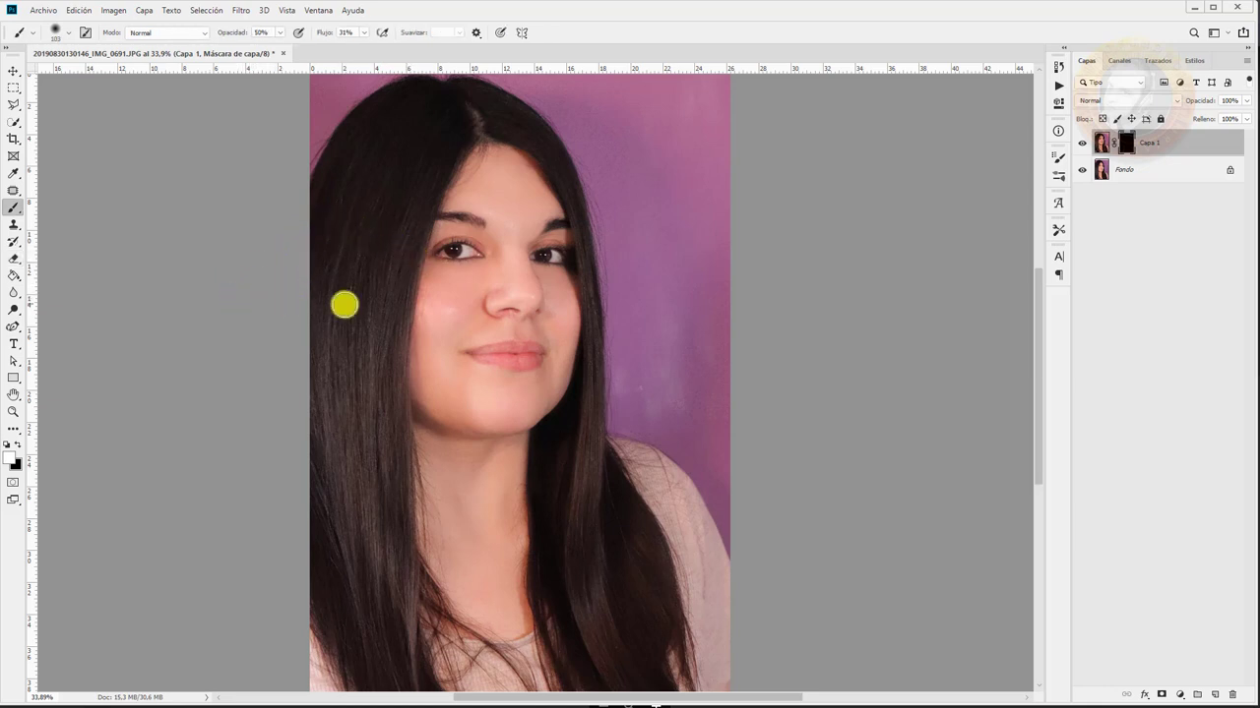
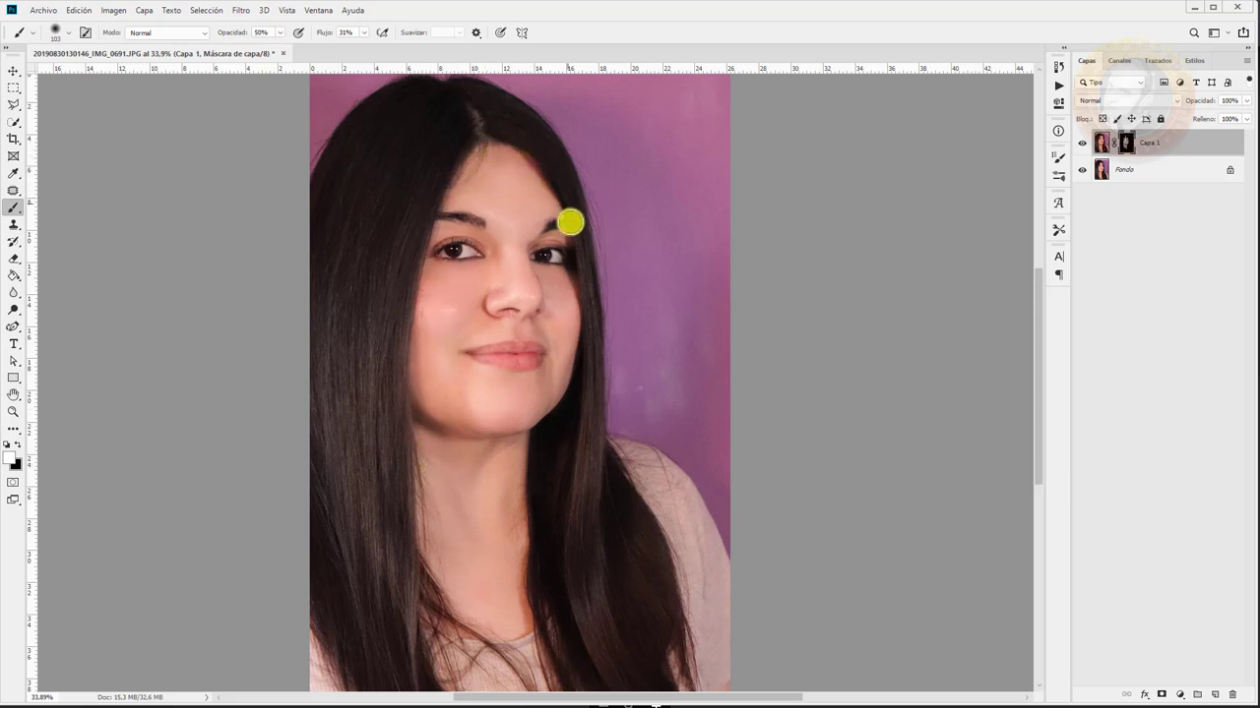
Paint Capa 1's mask at 50% opacity over the left cheek, jaw to nose, eyes and forehead
mouse_move(409, 415)
left_mouse_down()
mouse_move(420, 291)
mouse_move(417, 415)
left_mouse_up()
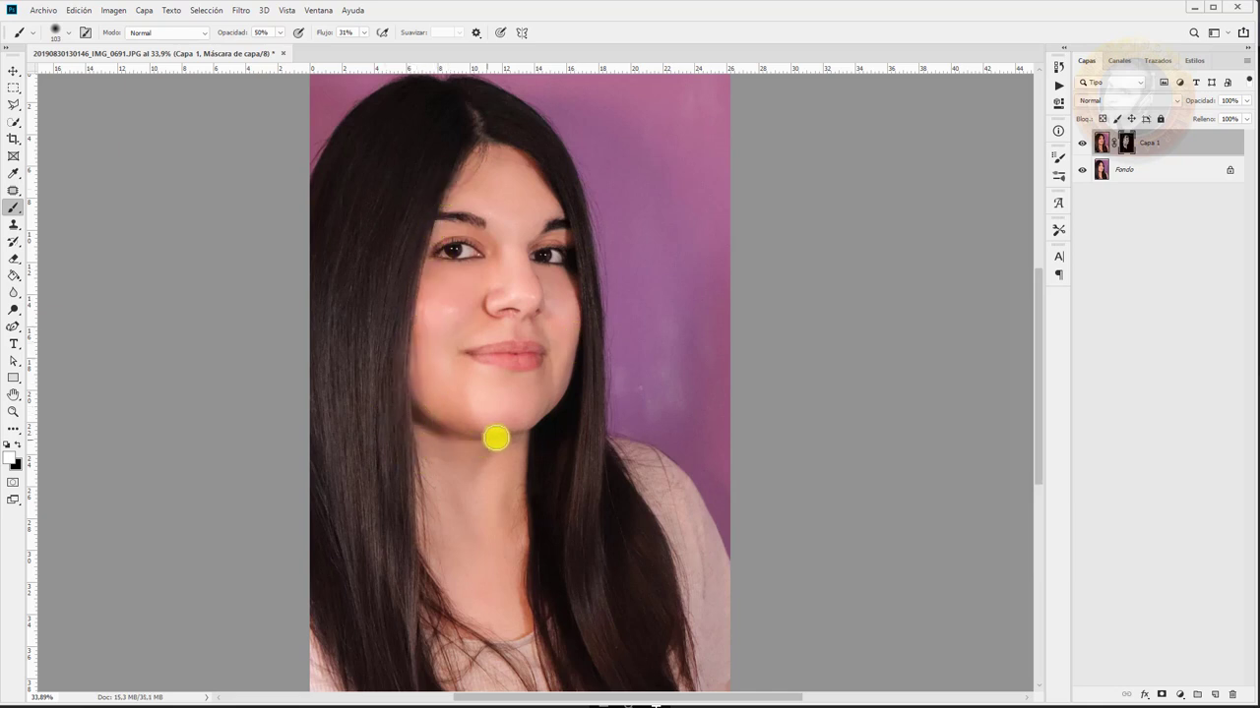
left_click_drag(507, 433, 492, 259)
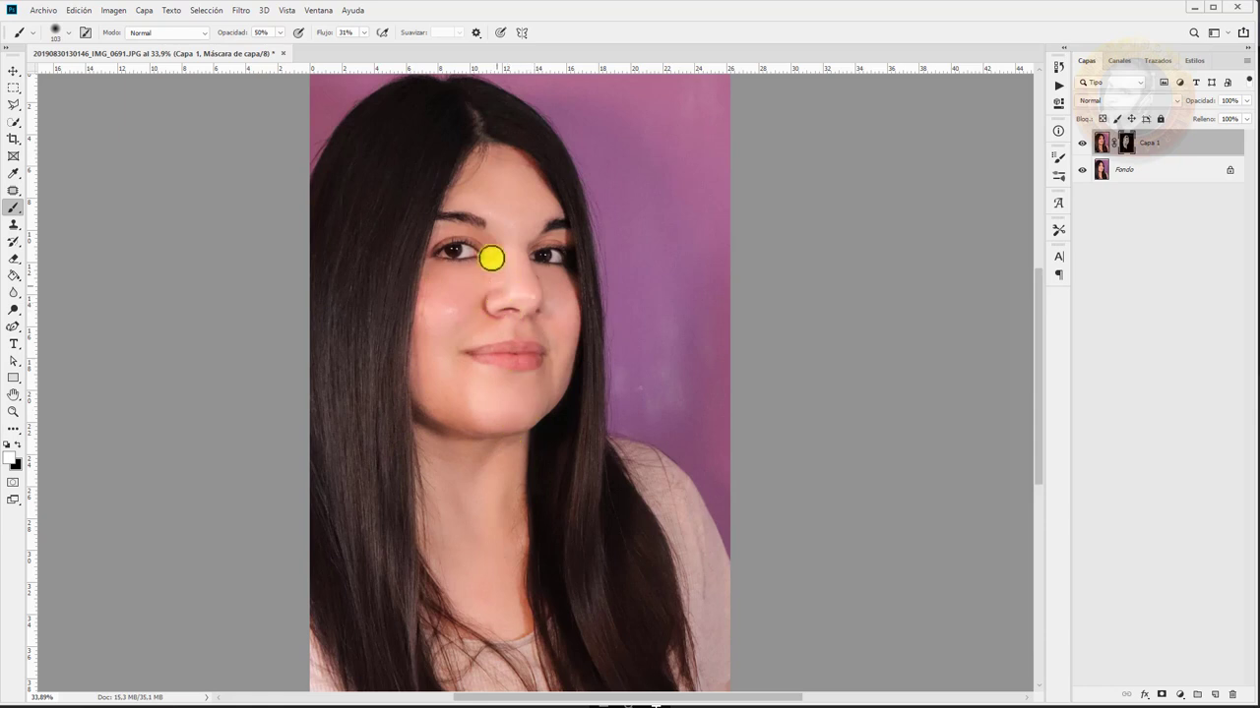
mouse_move(571, 239)
left_mouse_down()
mouse_move(536, 224)
mouse_move(554, 213)
mouse_move(444, 312)
mouse_move(490, 330)
mouse_move(515, 321)
mouse_move(548, 341)
mouse_move(572, 293)
mouse_move(562, 269)
mouse_move(570, 292)
mouse_move(554, 377)
mouse_move(492, 422)
mouse_move(443, 412)
mouse_move(455, 407)
mouse_move(427, 385)
mouse_move(299, 163)
mouse_move(523, 424)
mouse_move(531, 404)
mouse_move(489, 442)
mouse_move(452, 449)
mouse_move(480, 462)
mouse_move(436, 489)
mouse_move(423, 564)
mouse_move(421, 422)
mouse_move(413, 557)
mouse_move(521, 450)
mouse_move(538, 498)
mouse_move(603, 479)
mouse_move(644, 127)
mouse_move(467, 163)
mouse_move(433, 211)
mouse_move(471, 206)
left_mouse_up()
scroll(822, 152, "up", 1)
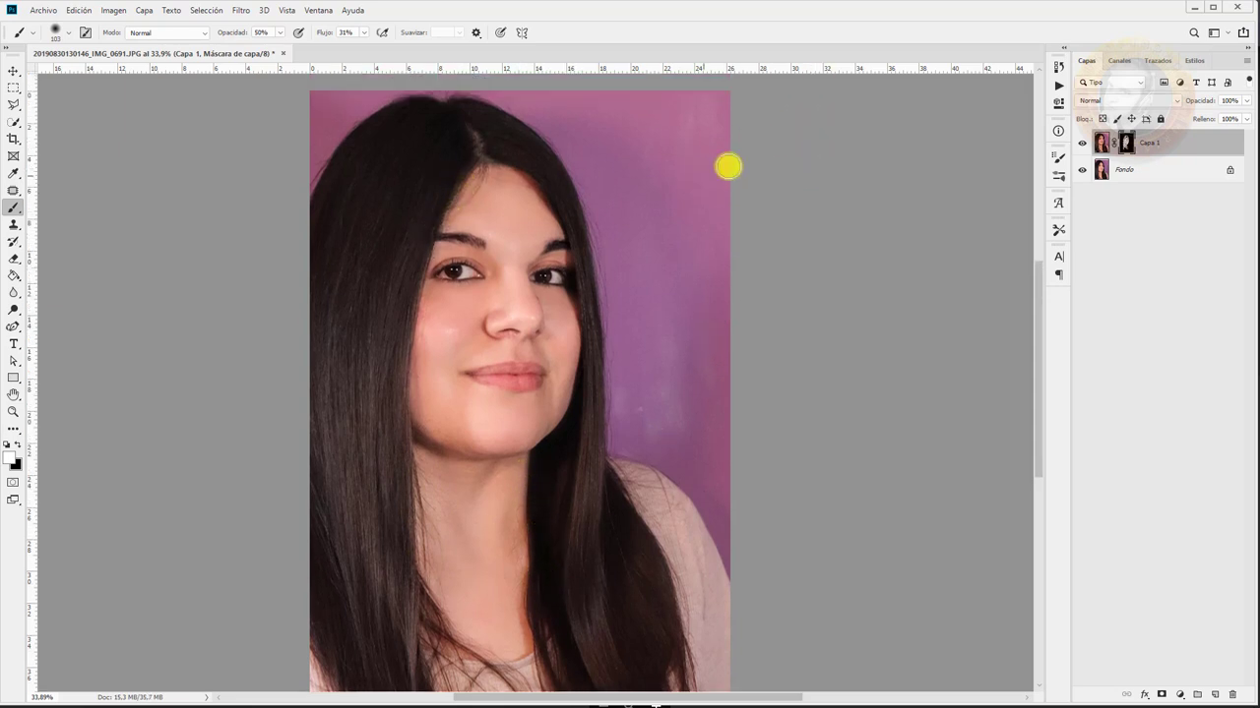
Toggle Capa 1's visibility to compare with the original and target its image thumbnail
left_click(1082, 145)
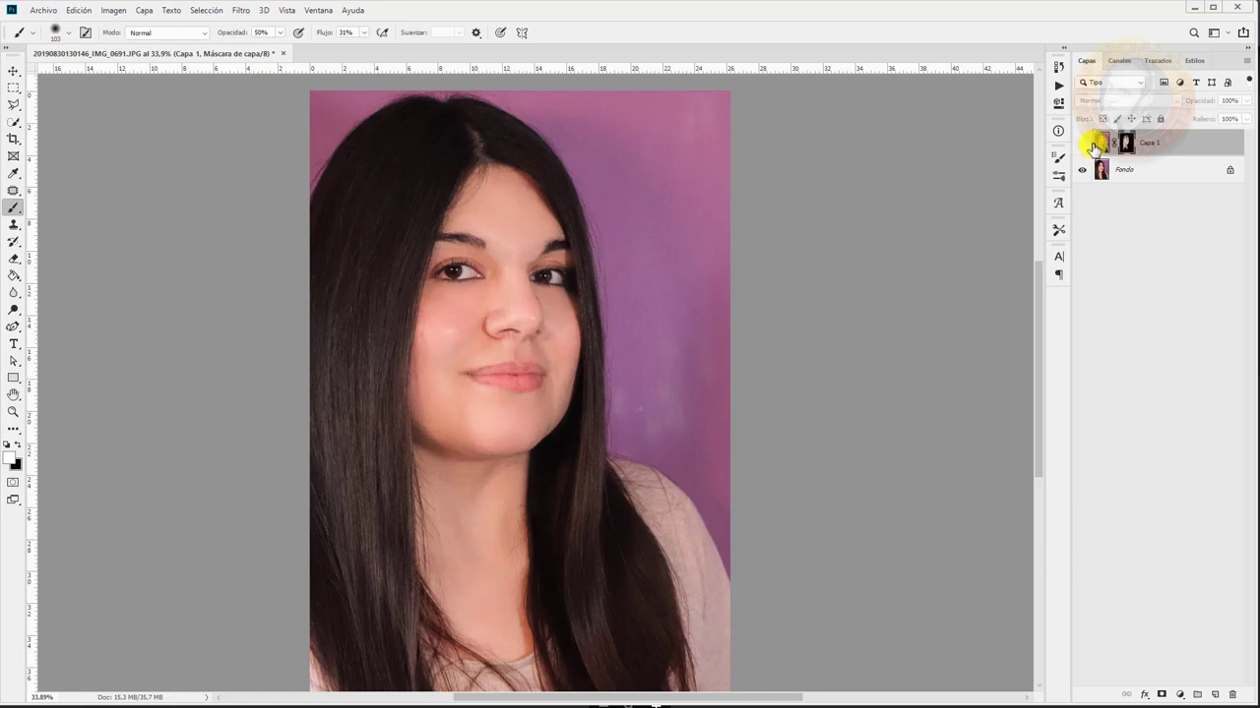
left_click(1099, 143)
left_click(1085, 145)
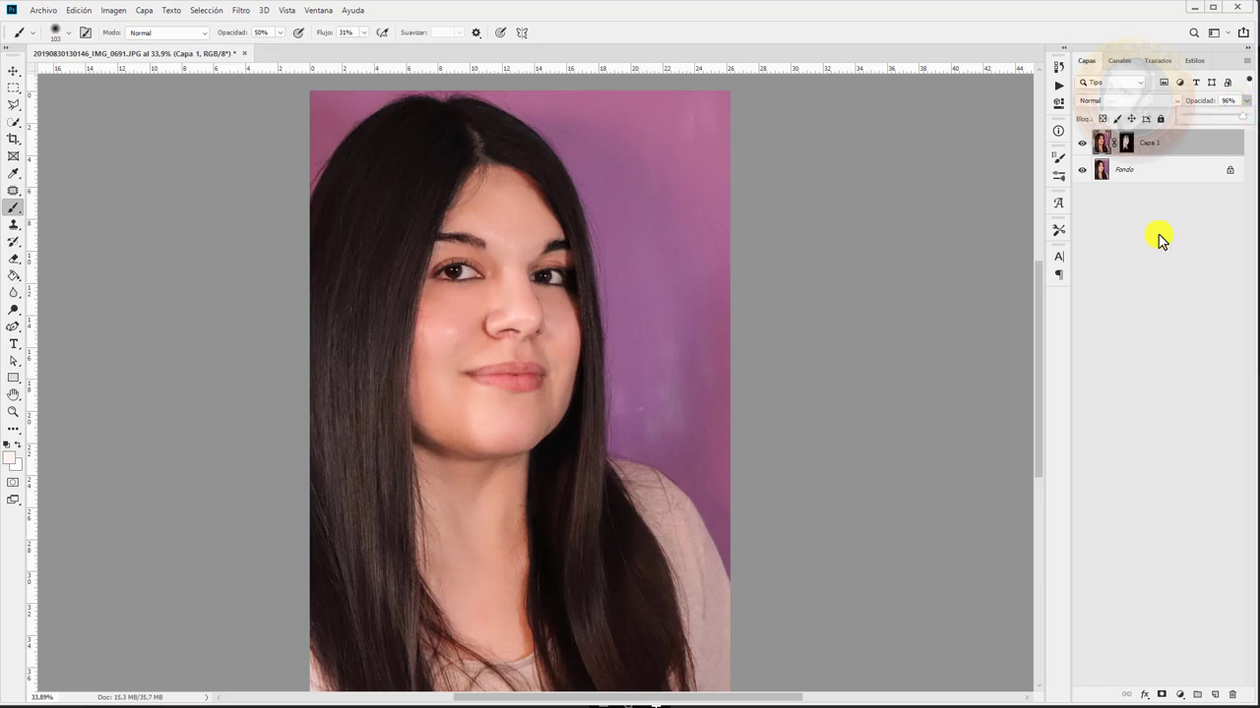
Delete Capa 1 and restore it with Ctrl+J, then open the Filtro menu
left_click(1088, 345)
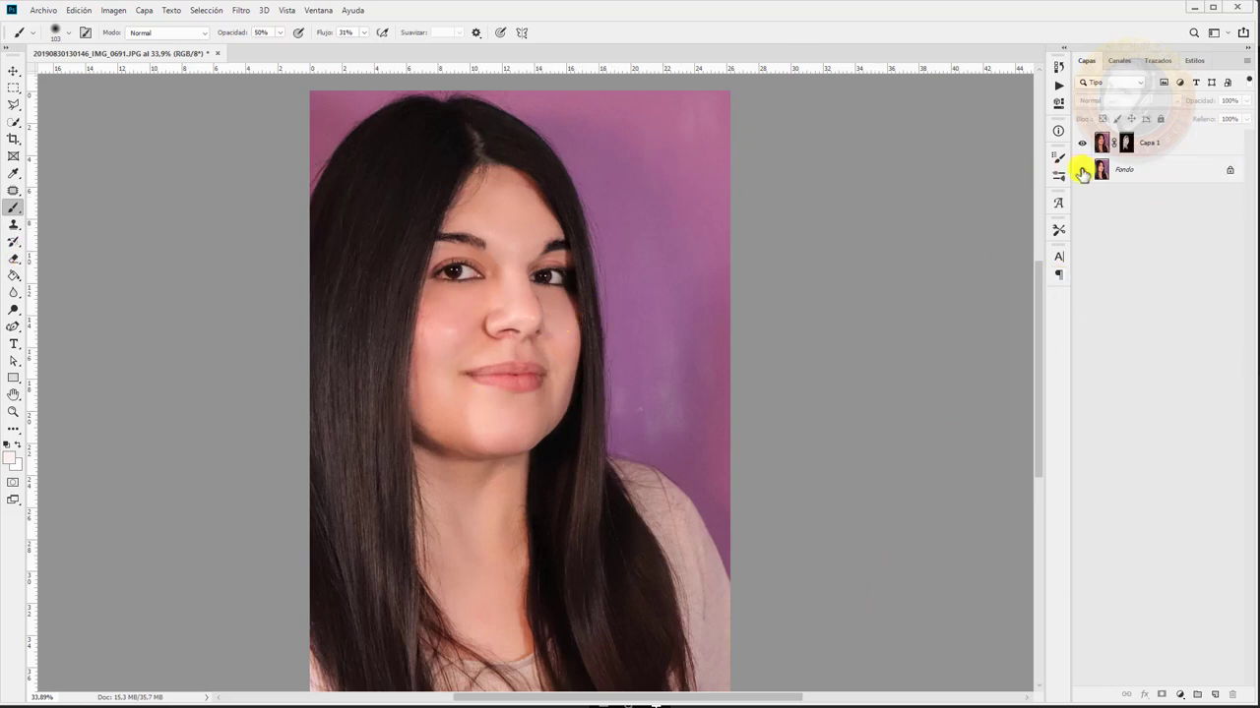
left_click(1194, 142)
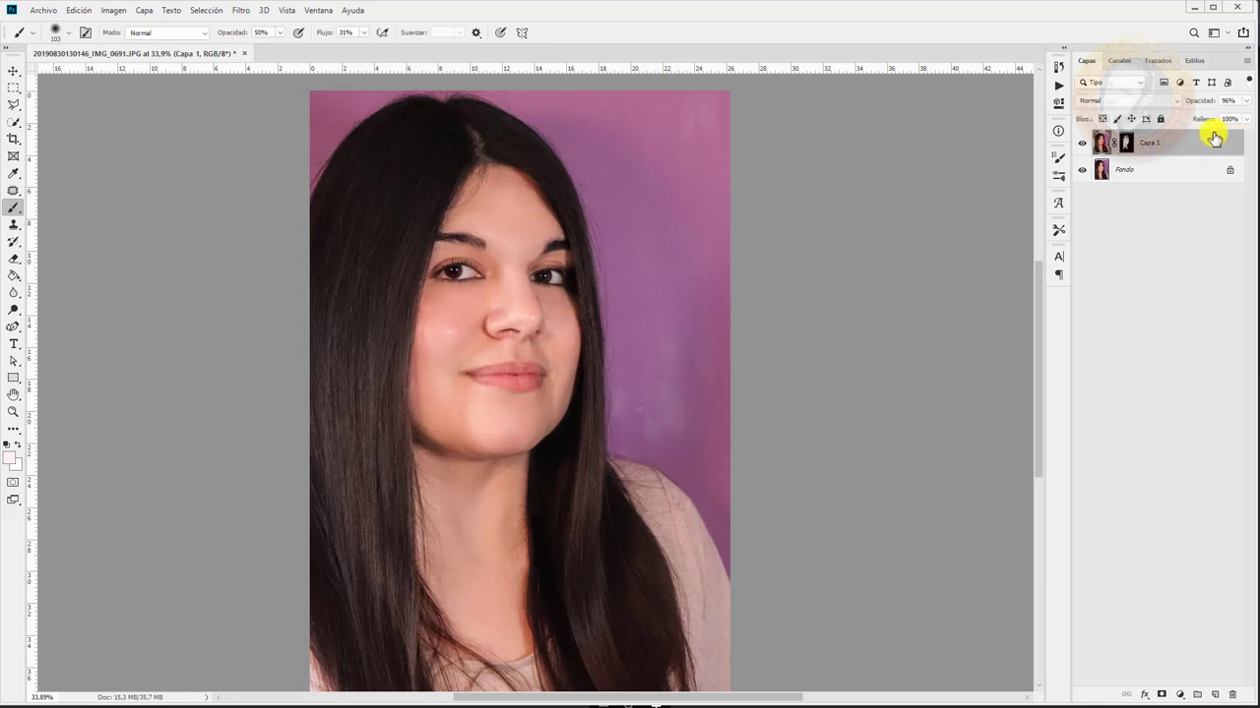
key("Delete")
key("ctrl+j")
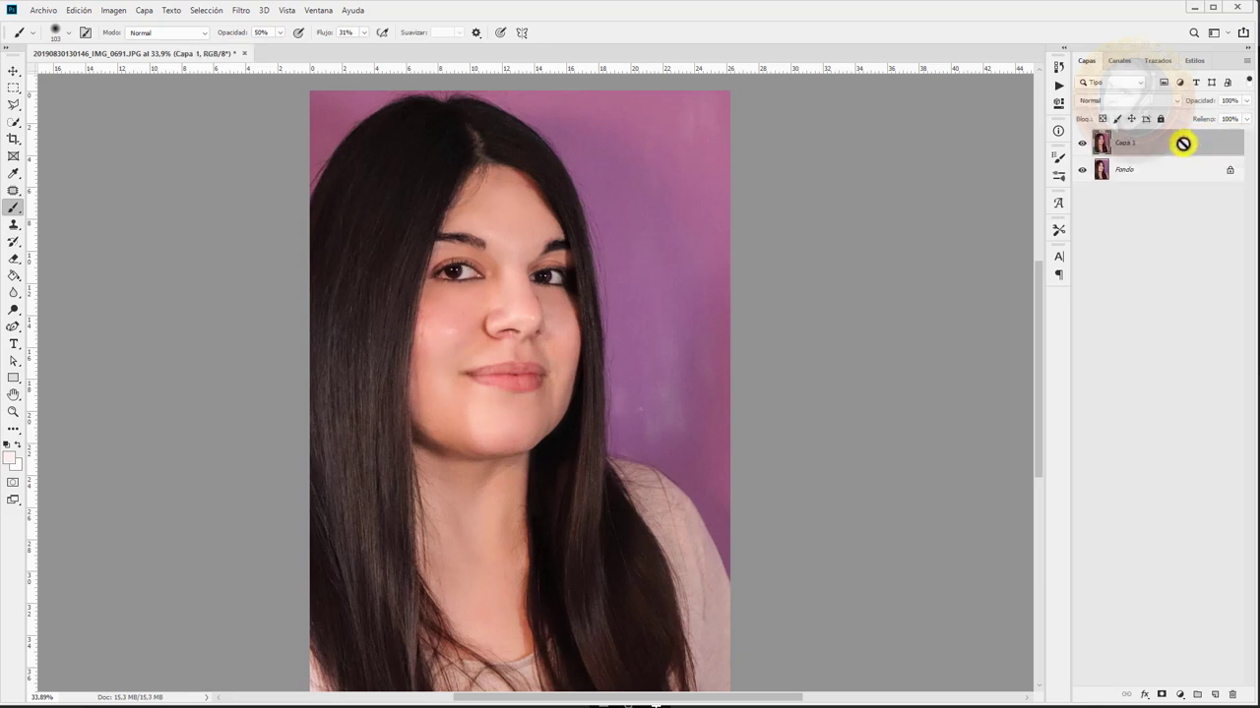
left_click(241, 12)
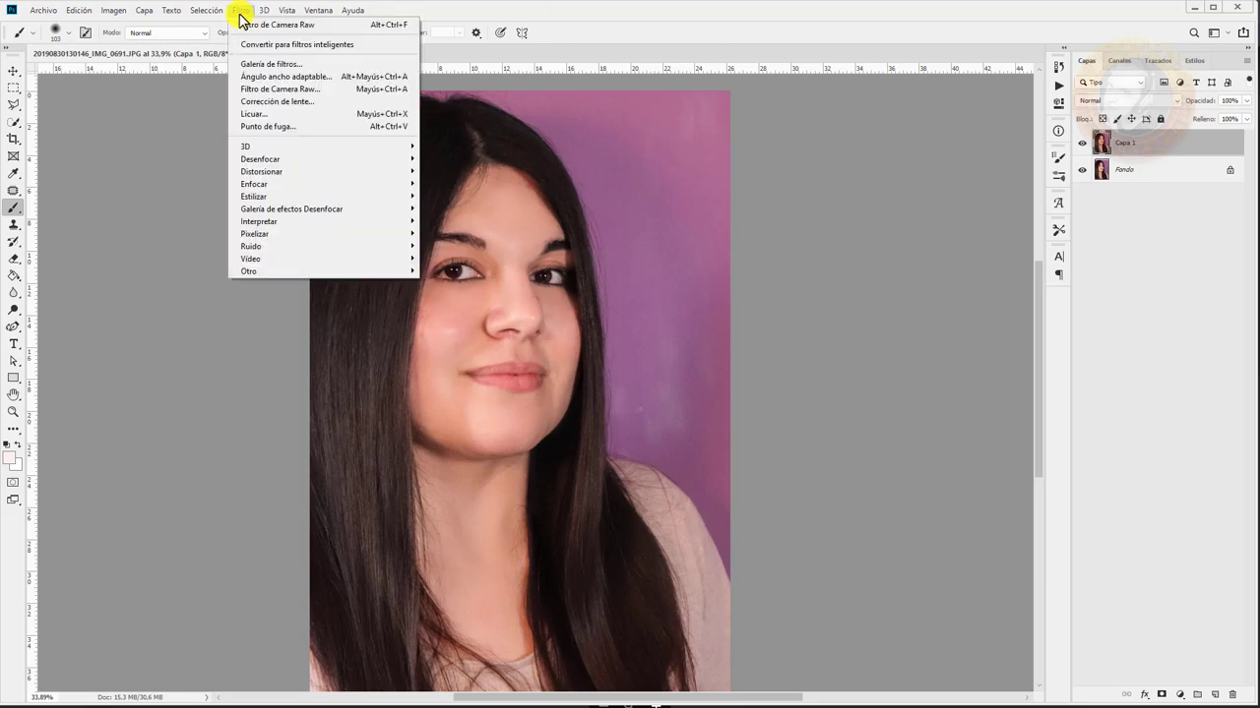
Open Licuar and pull the face-aware jaw handle inward to Mandíbula -21
left_click(280, 112)
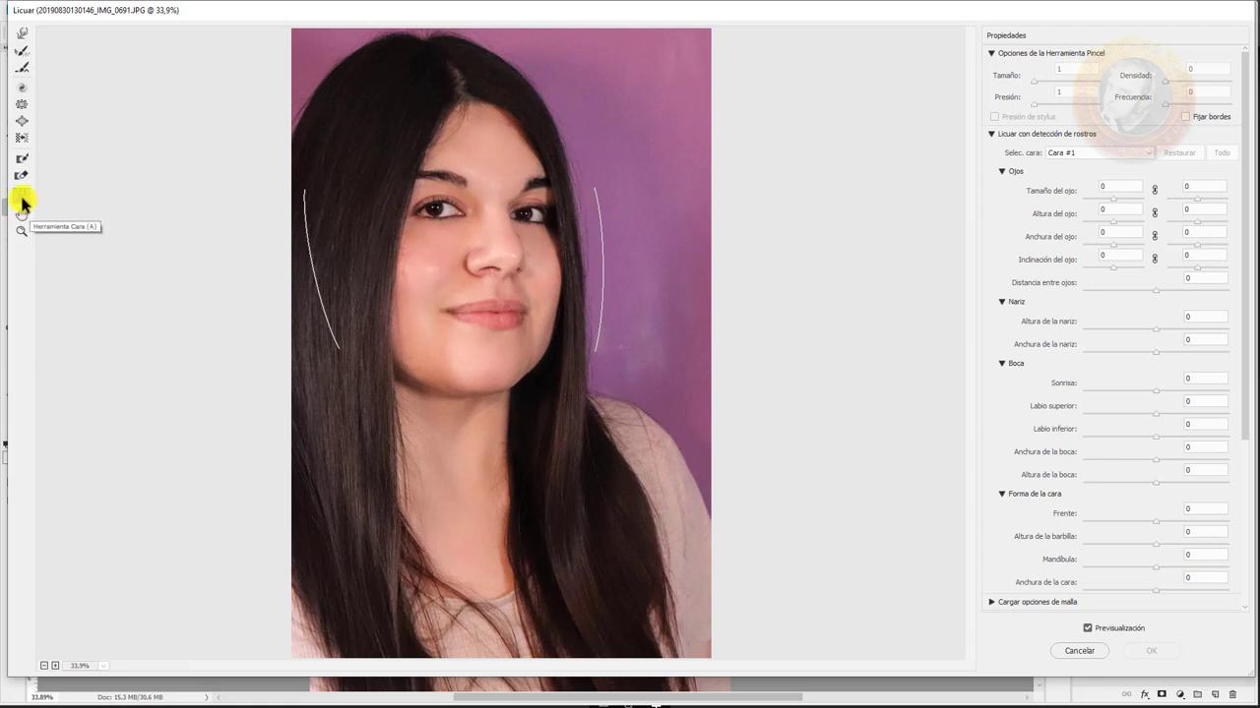
mouse_move(430, 392)
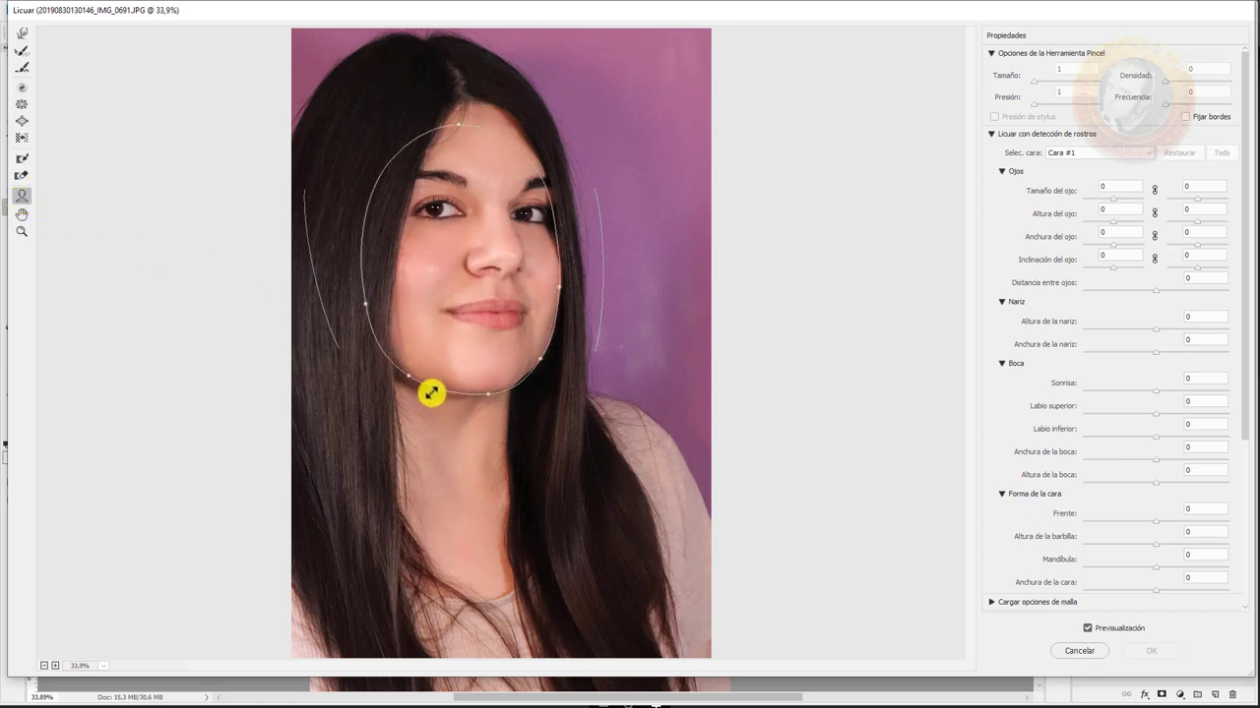
left_click_drag(413, 382, 416, 376)
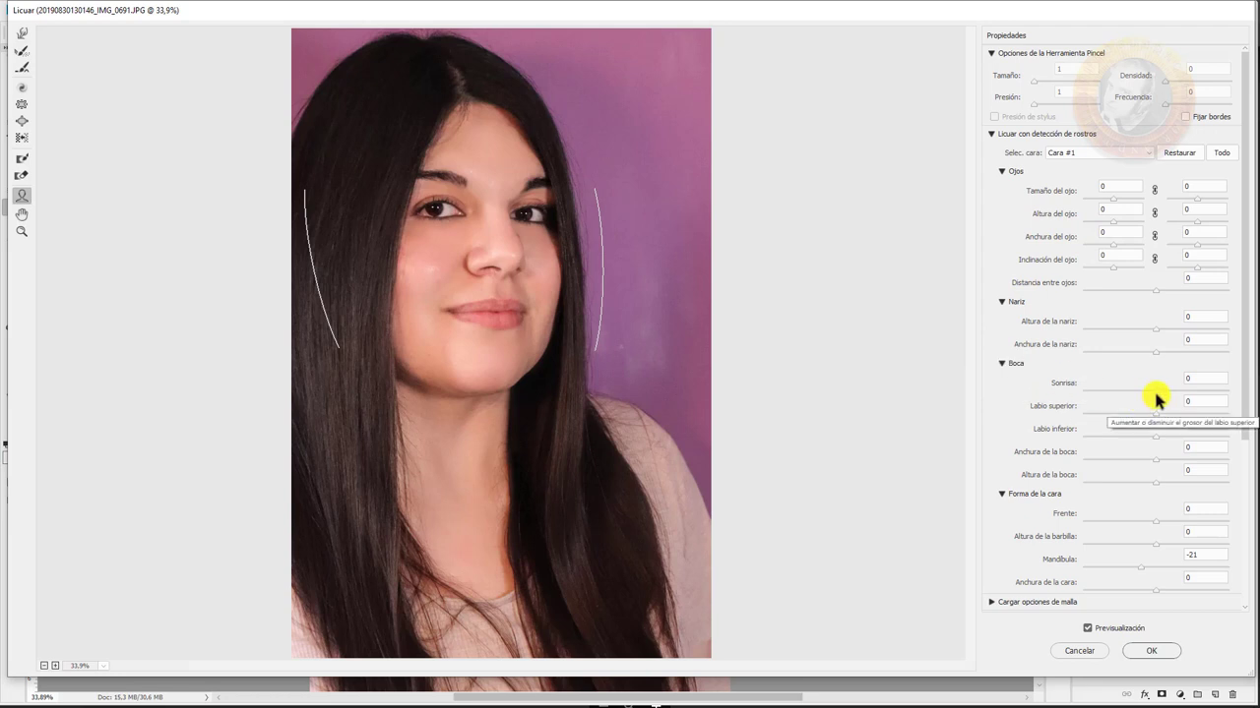
Set the Boca sliders: Sonrisa 0, Labio superior 100, Labio inferior -100, Anchura 0, Altura -11
left_click_drag(1156, 393, 1213, 400)
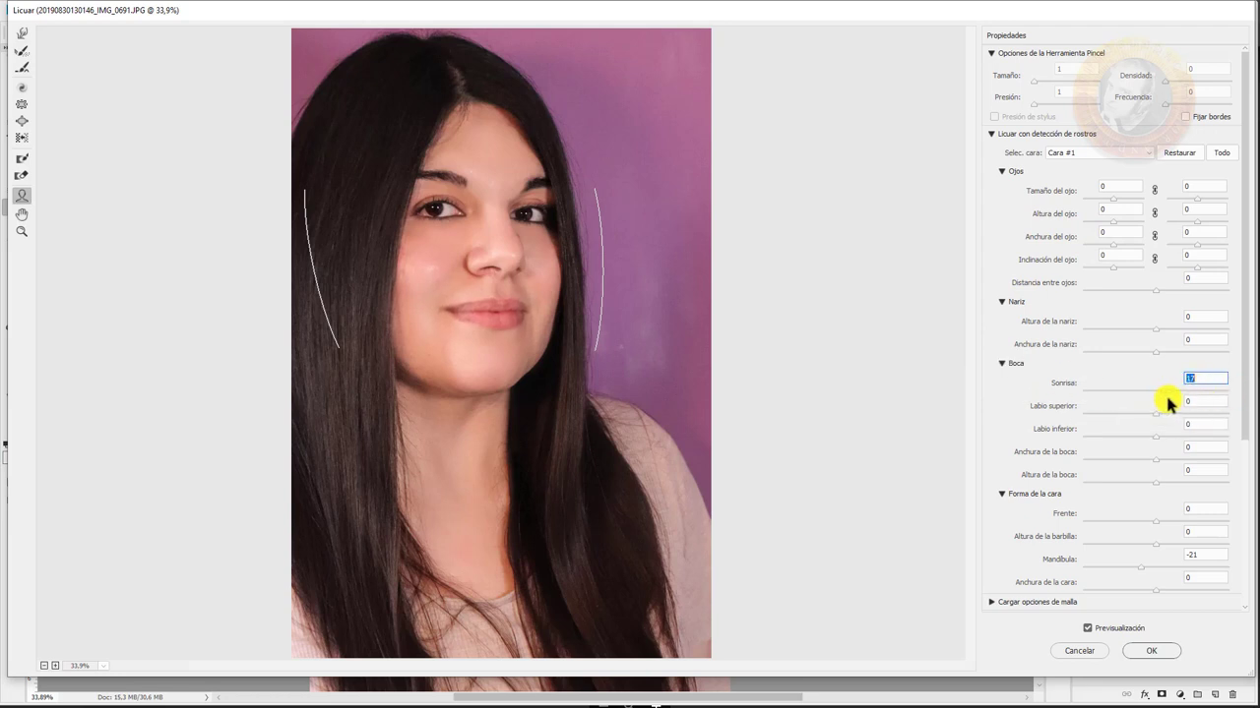
type("0")
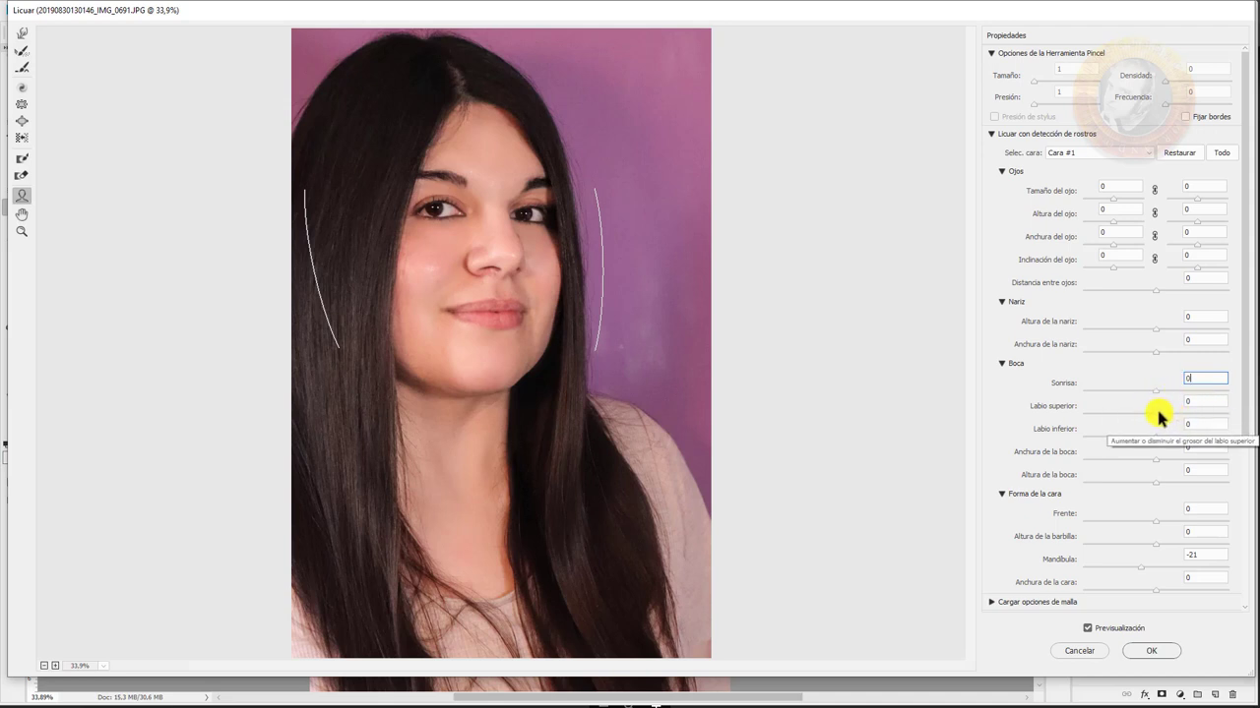
left_click_drag(1159, 417, 1180, 418)
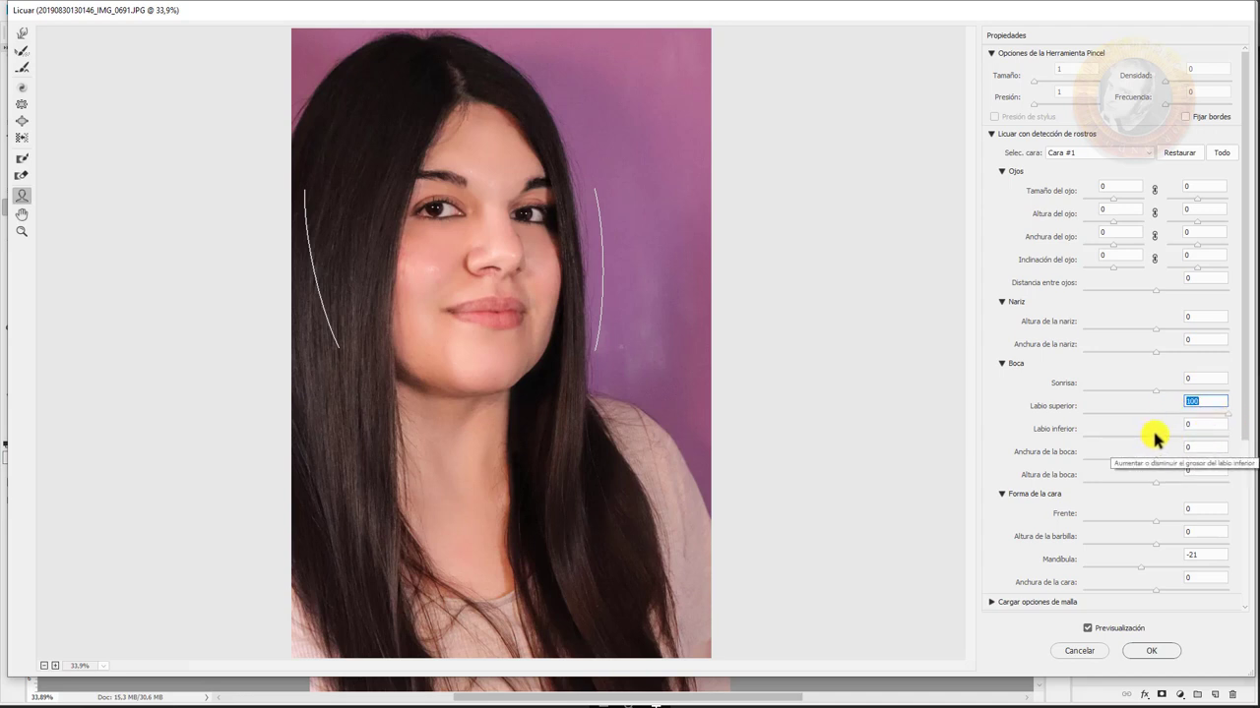
left_click_drag(1157, 441, 1015, 441)
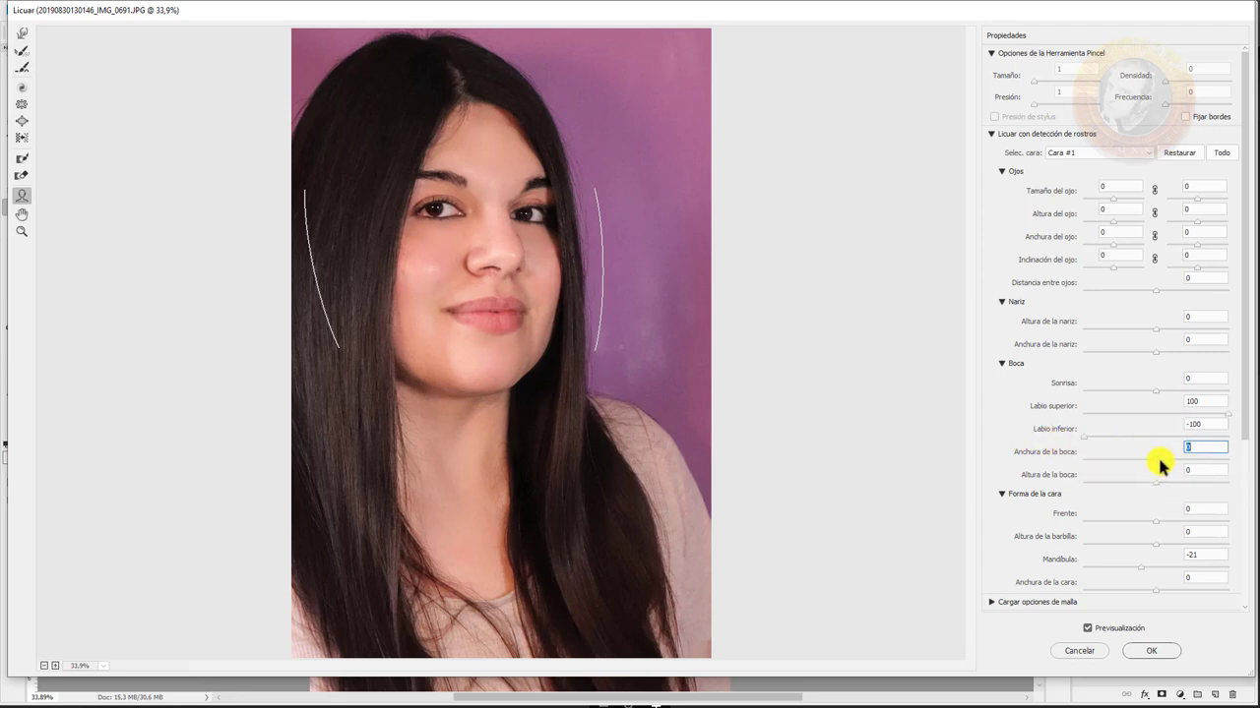
mouse_move(1156, 459)
left_mouse_down()
mouse_move(1187, 458)
mouse_move(1120, 478)
mouse_move(1023, 475)
mouse_move(1255, 484)
mouse_move(1184, 479)
left_mouse_up()
mouse_move(1158, 481)
left_mouse_down()
mouse_move(1202, 481)
mouse_move(1080, 485)
mouse_move(1128, 486)
left_mouse_up()
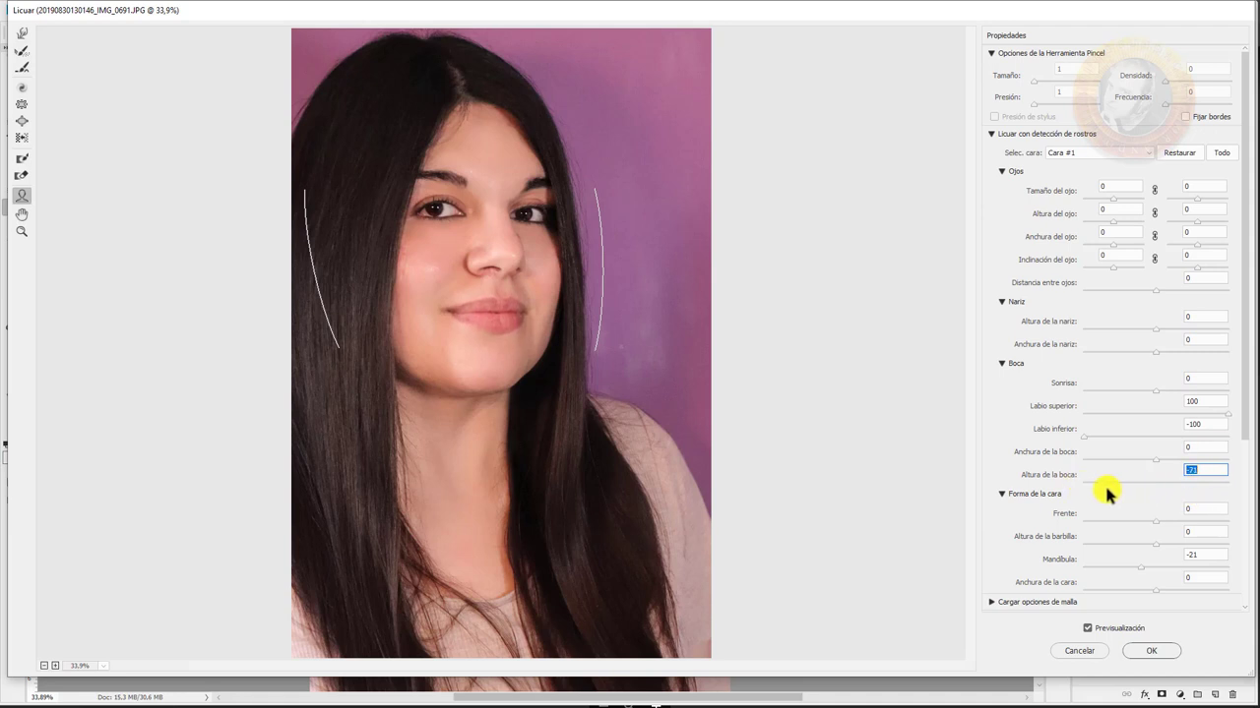
type("0")
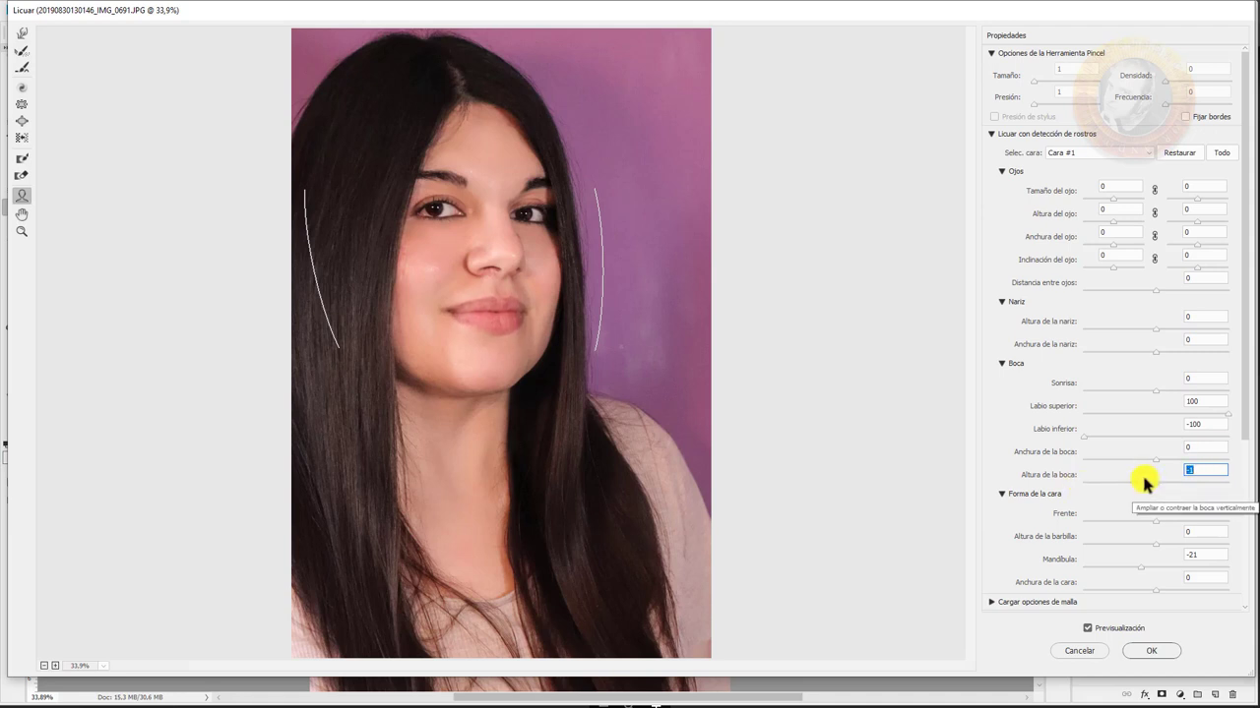
left_click_drag(1129, 475, 1045, 473)
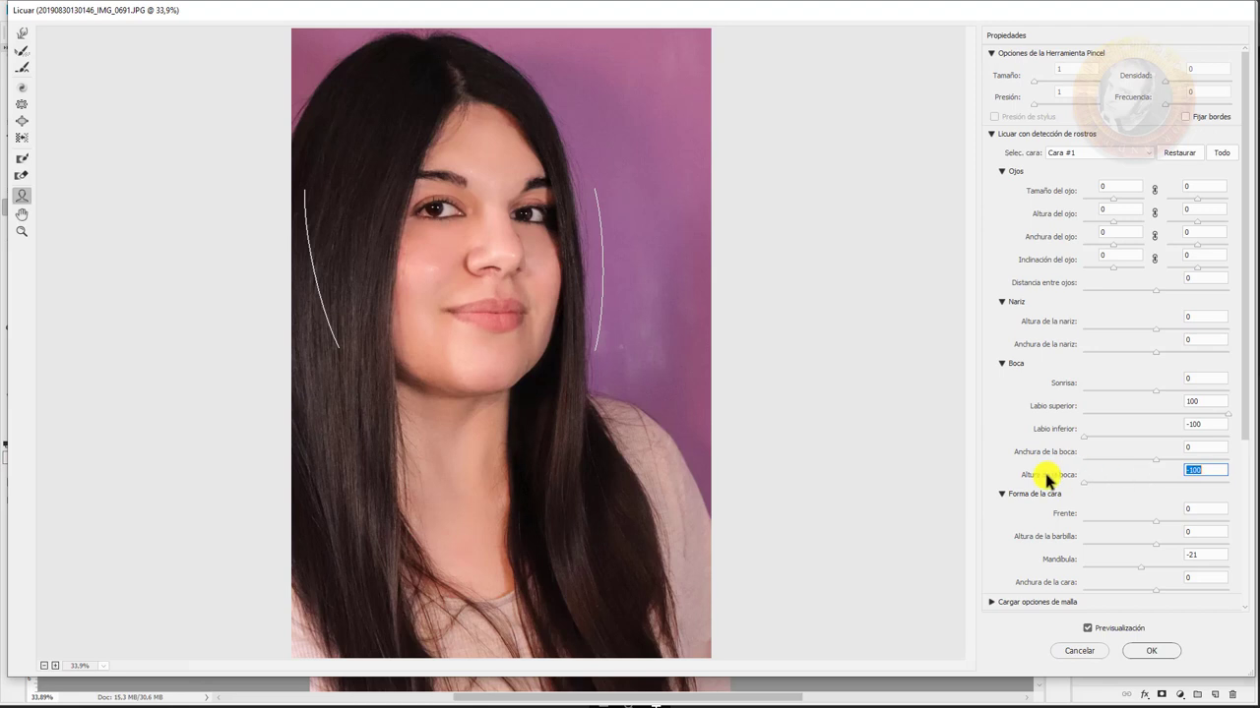
mouse_move(1083, 483)
left_mouse_down()
mouse_move(1255, 492)
mouse_move(984, 478)
mouse_move(1153, 489)
left_mouse_up()
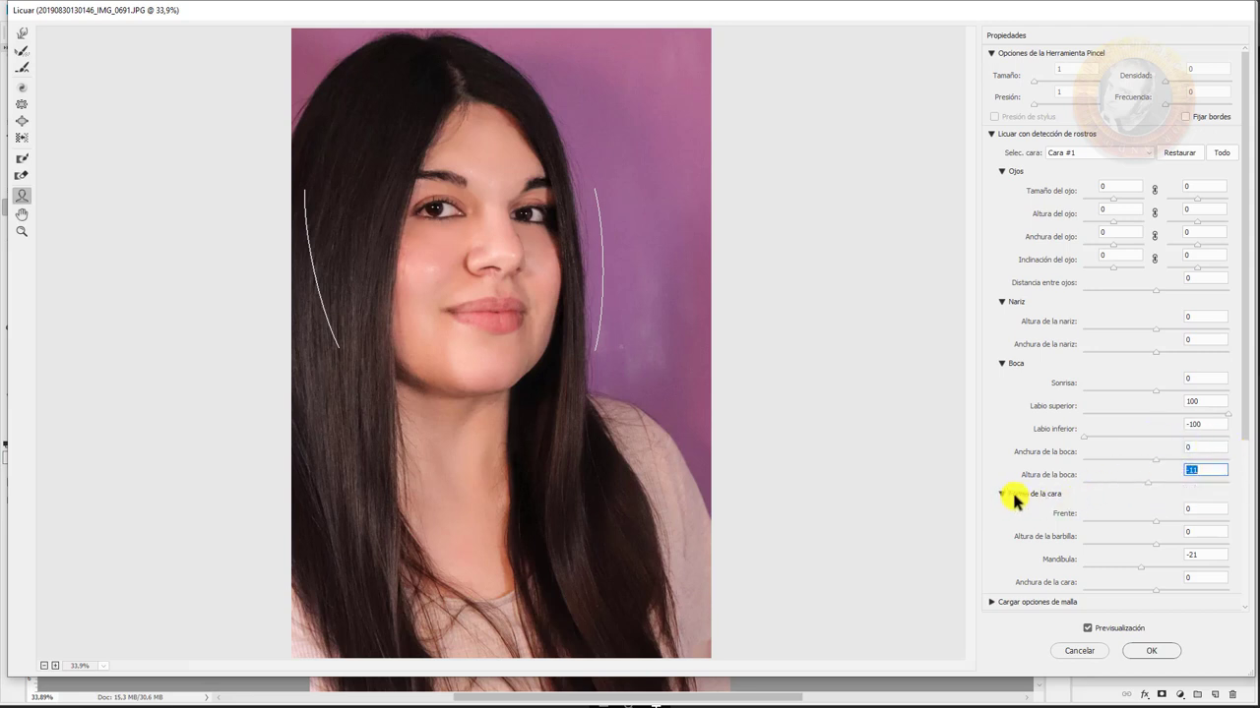
left_click_drag(1245, 433, 1251, 472)
Set the Frente (forehead) value to -12 after trying -100 and 35
key("Tab")
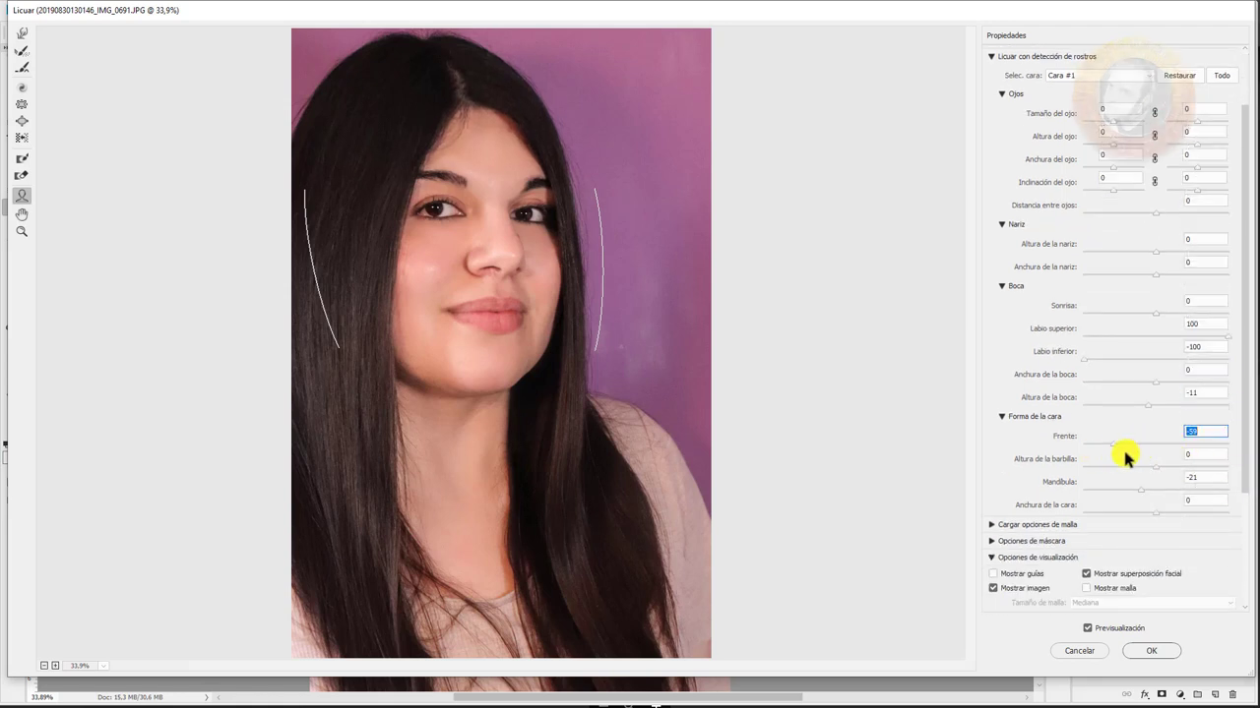
type("-100")
key("Return")
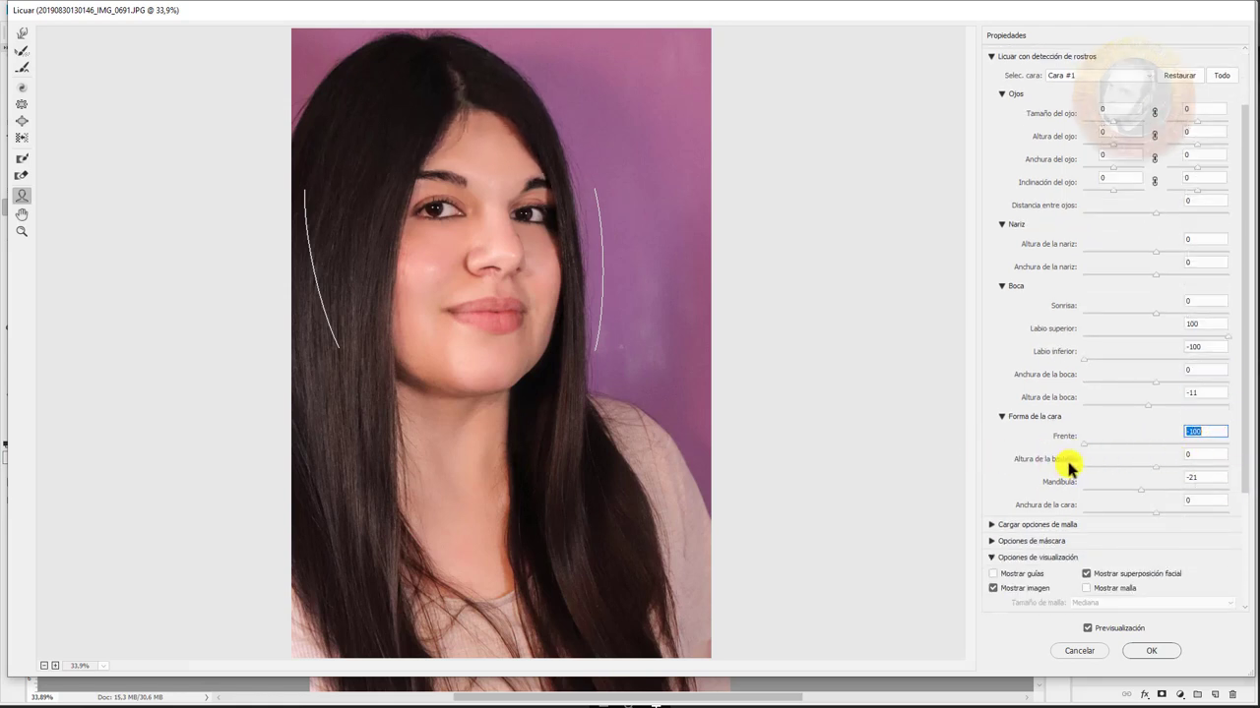
type("35")
key("Return")
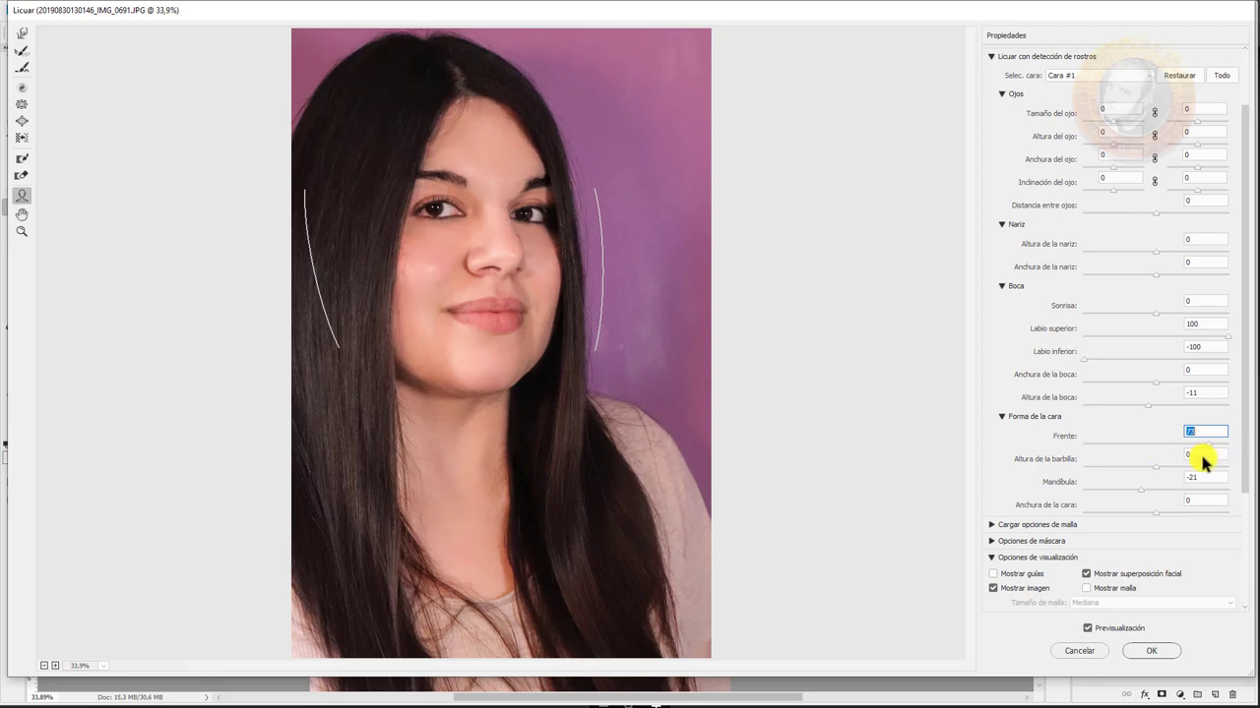
type("0")
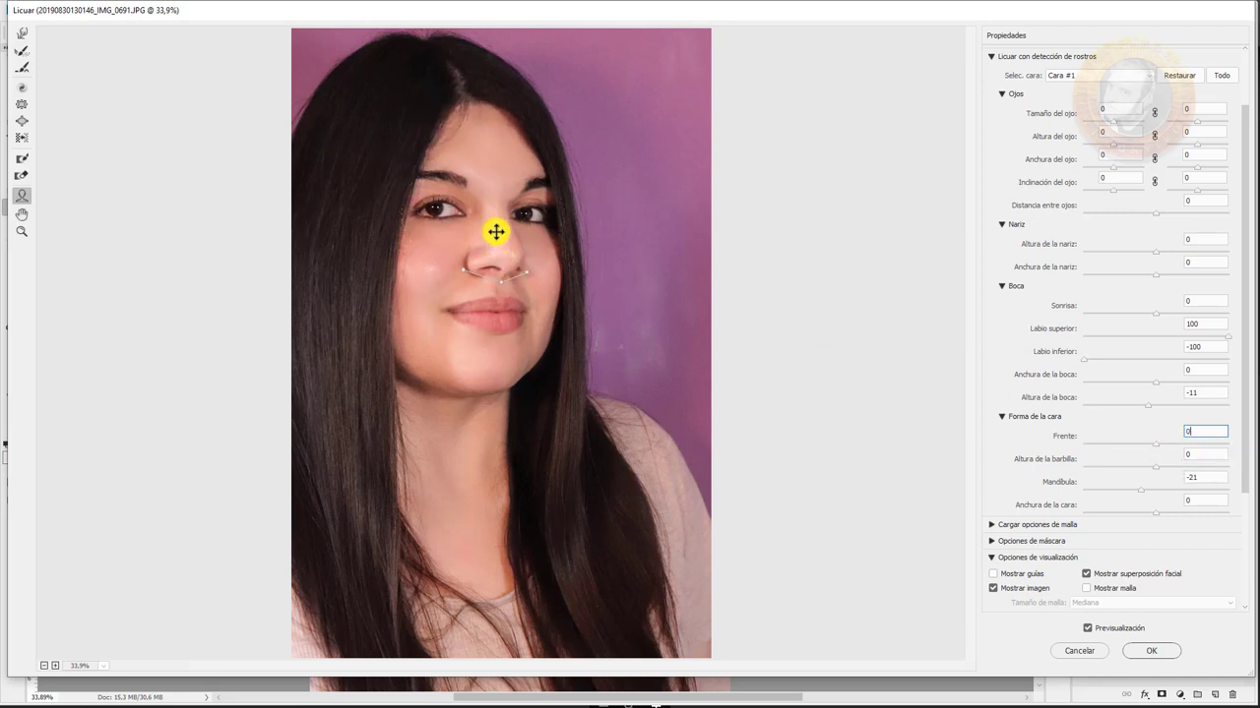
mouse_move(1157, 447)
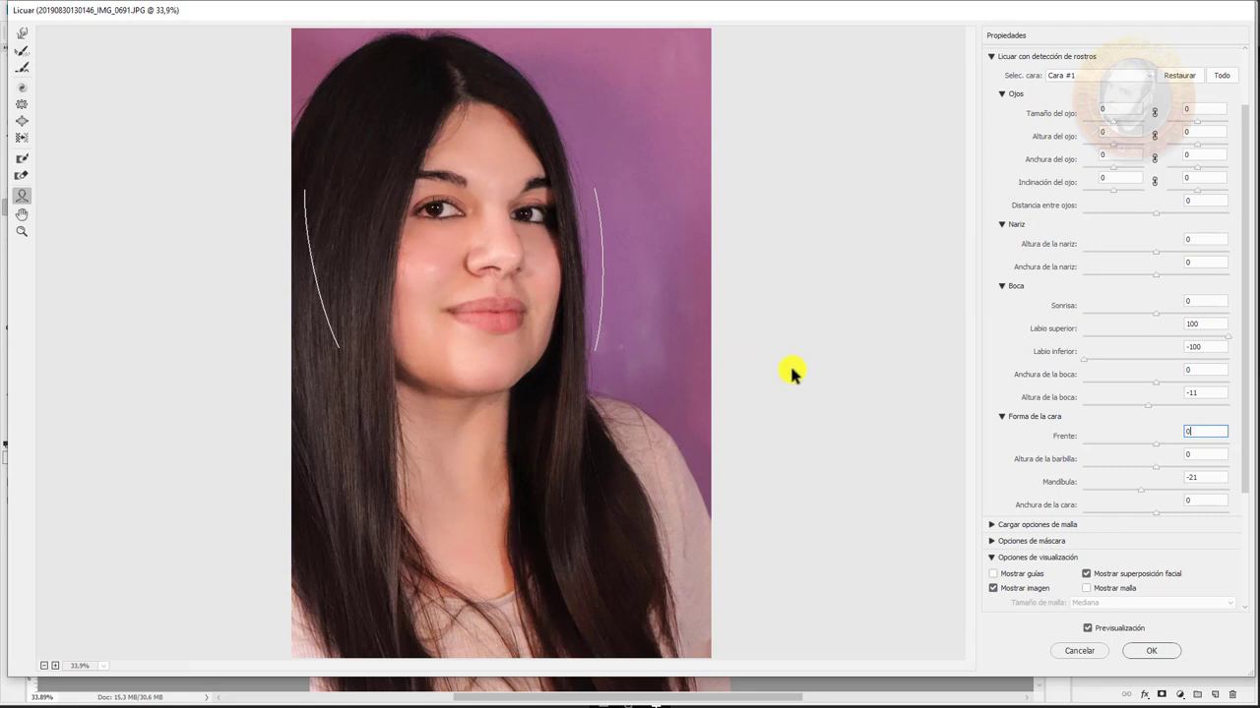
left_click(1157, 448)
left_click_drag(1142, 450, 1154, 450)
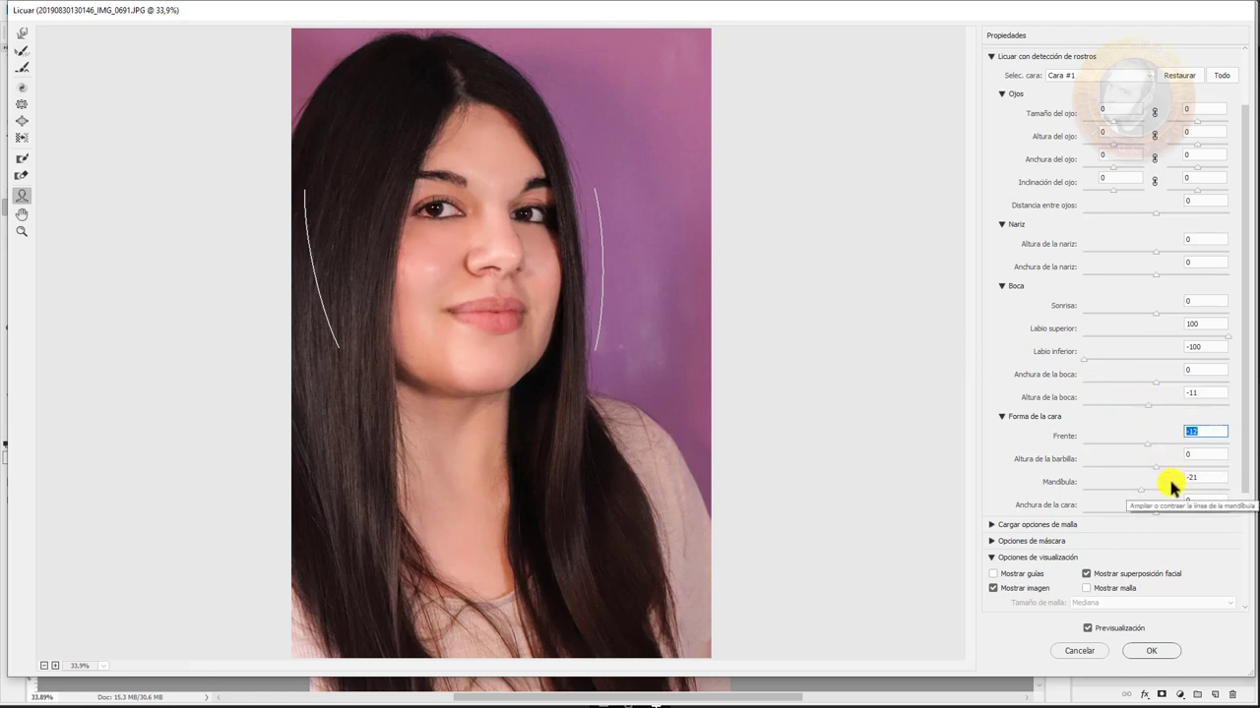
mouse_move(1137, 478)
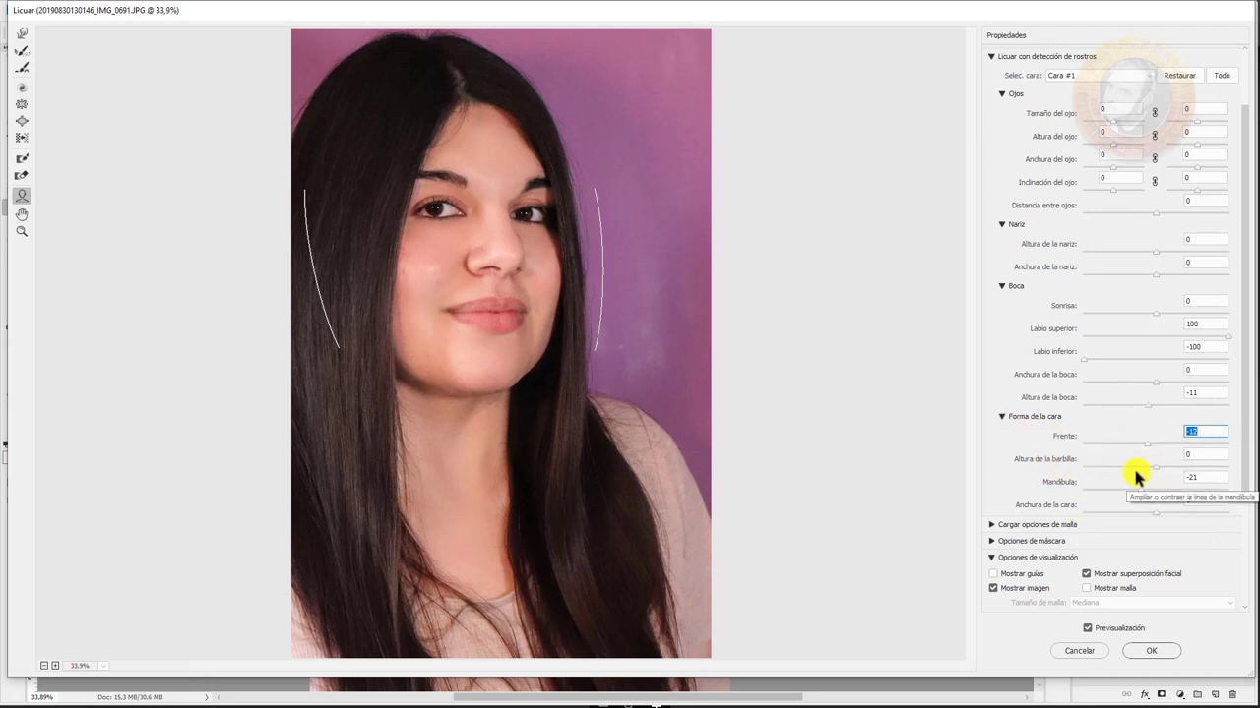
Set Altura de la barbilla to 14 and pull Mandíbula in to -36
key("Tab")
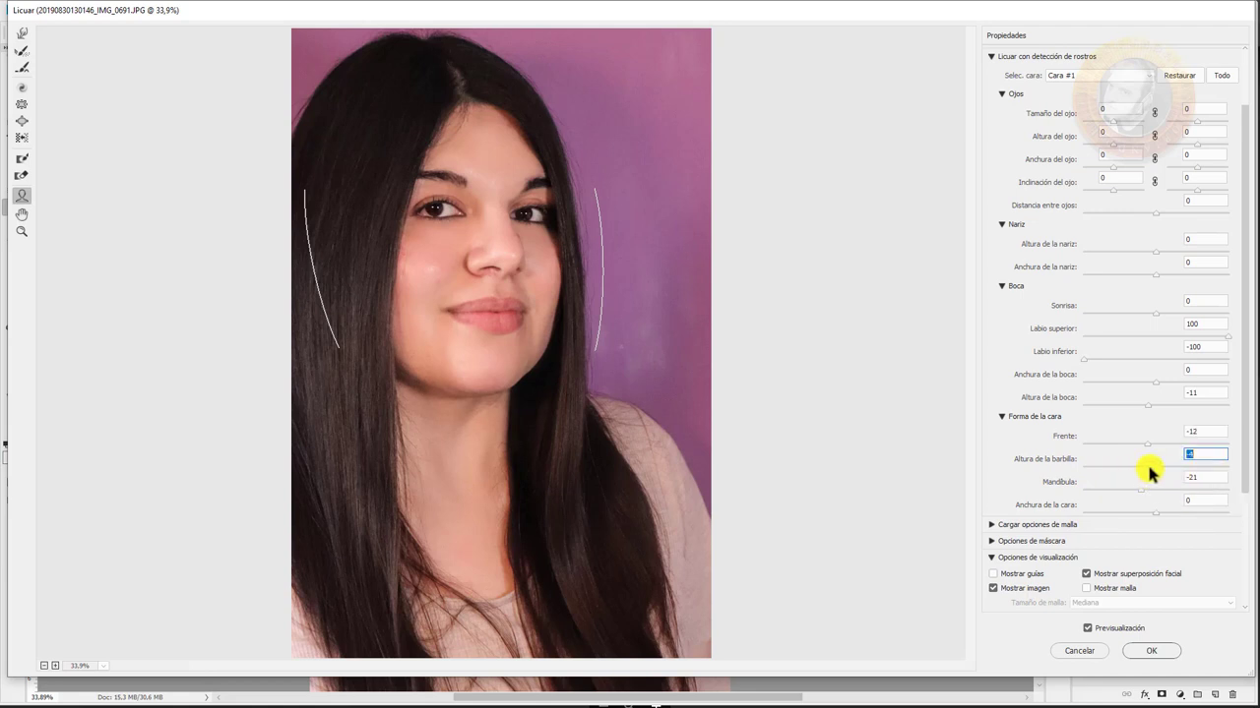
type("15")
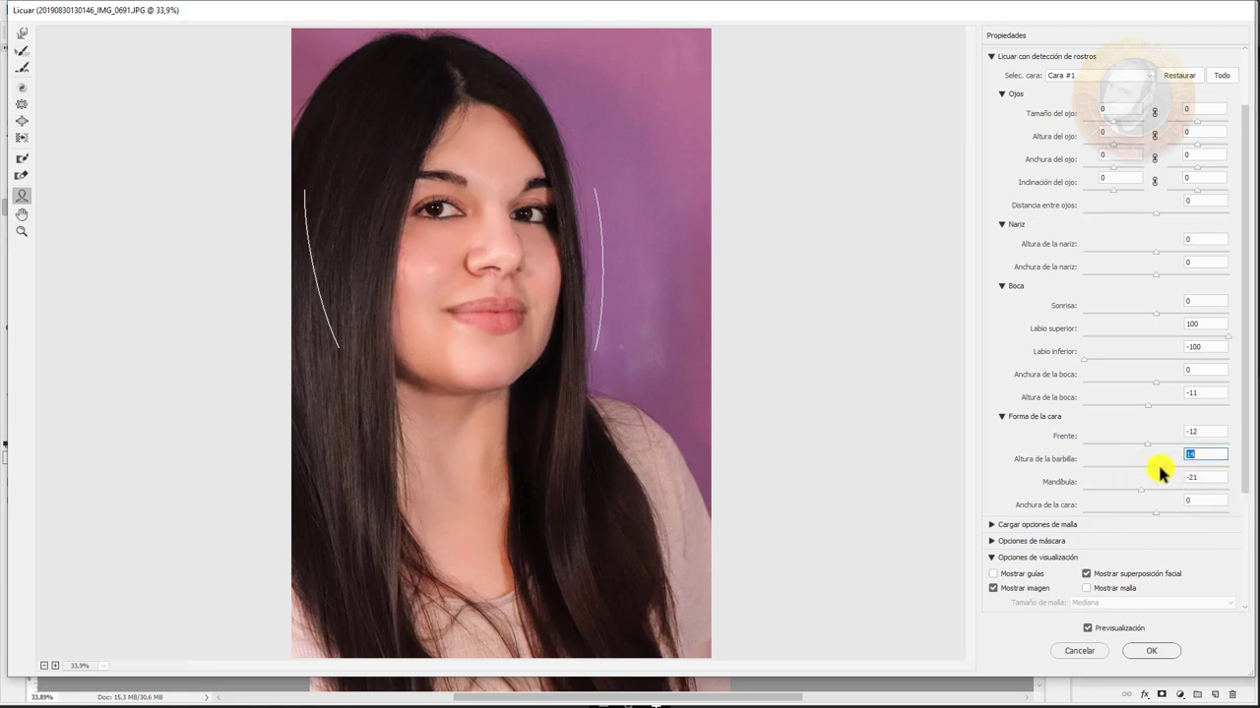
type("1")
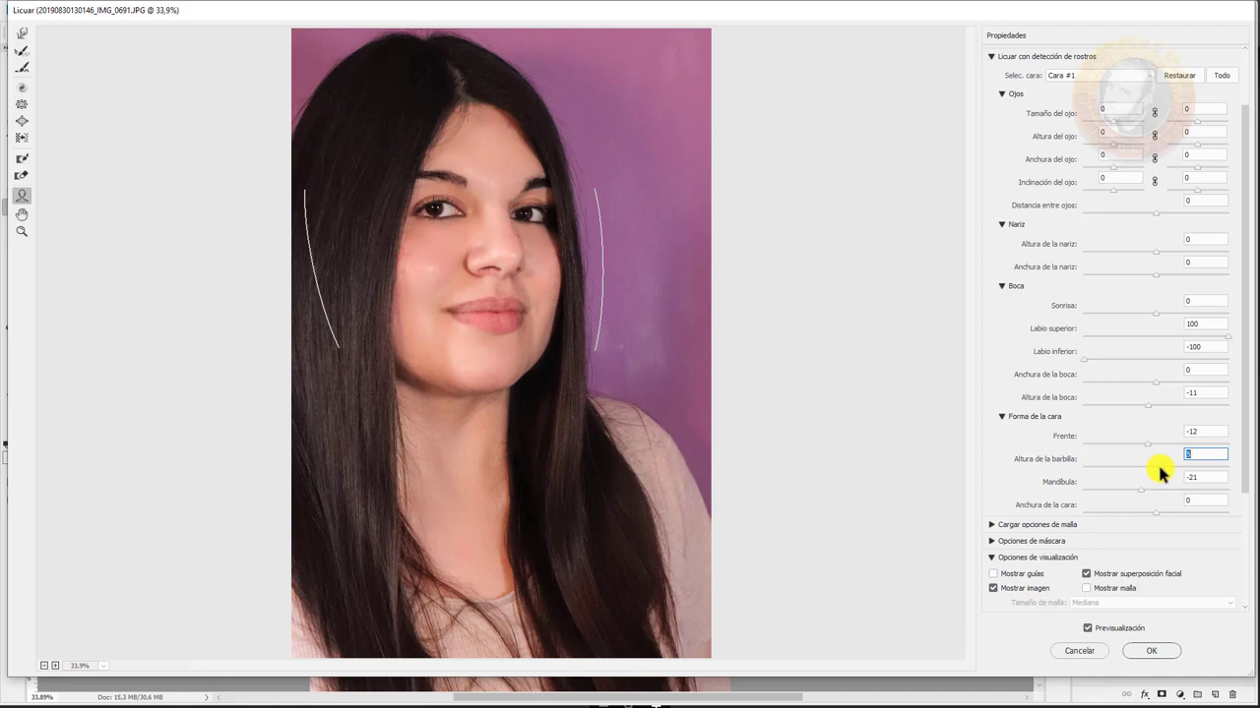
type("-18")
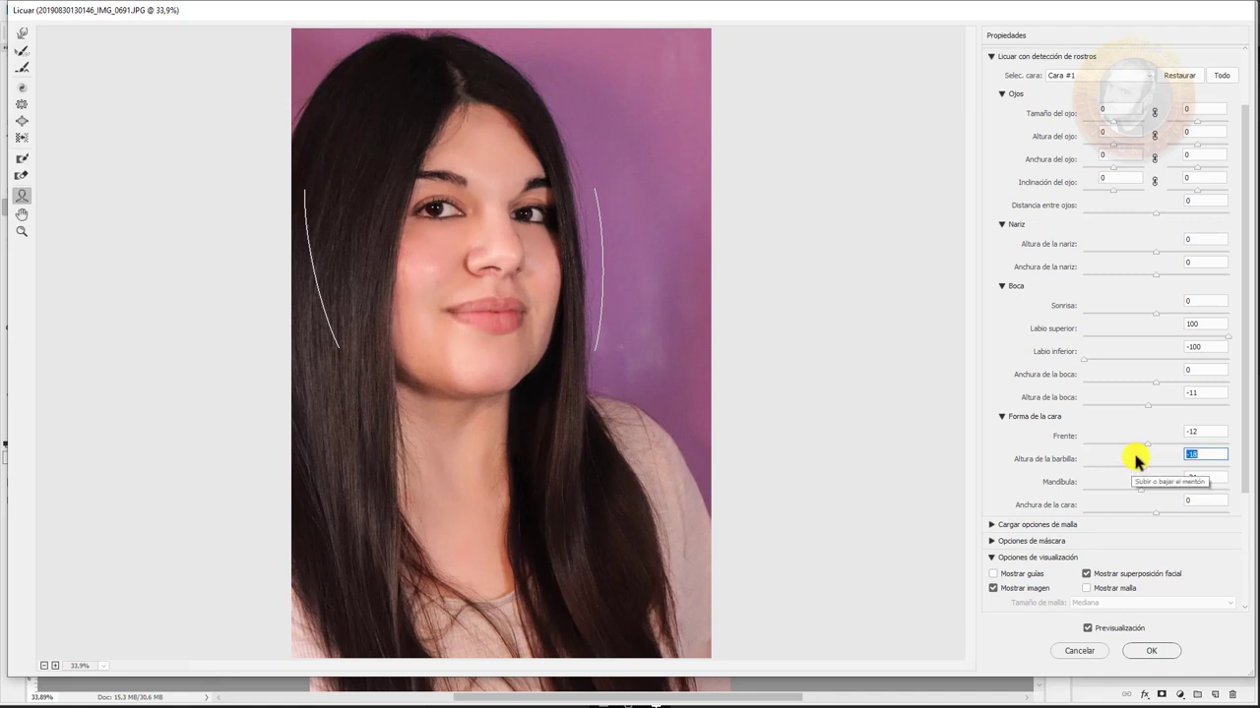
type("0")
key("Return")
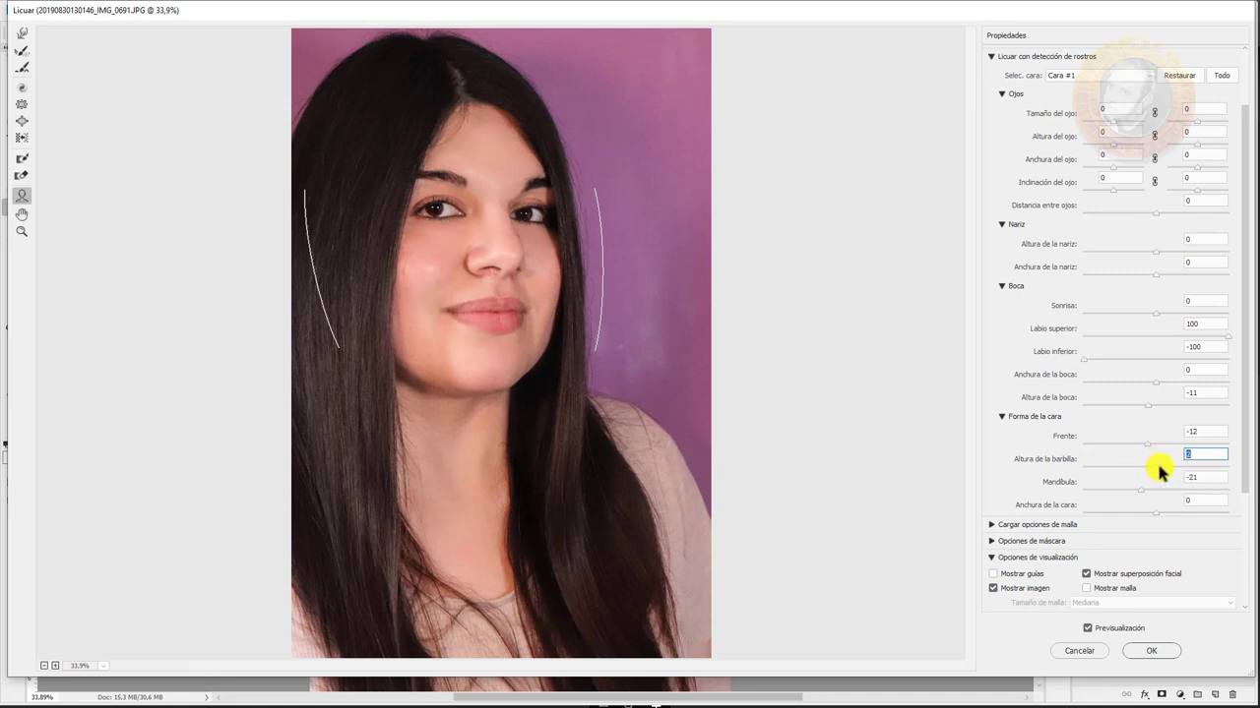
type("14")
key("Return")
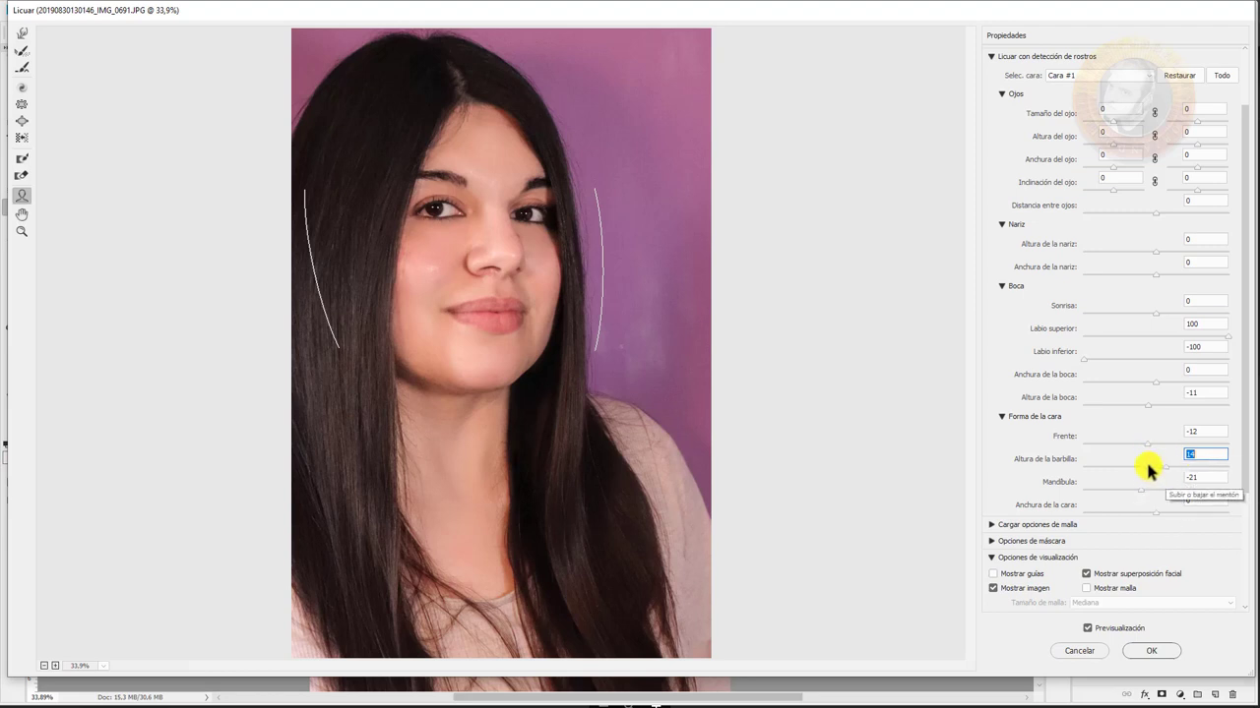
left_click_drag(1143, 495, 1184, 504)
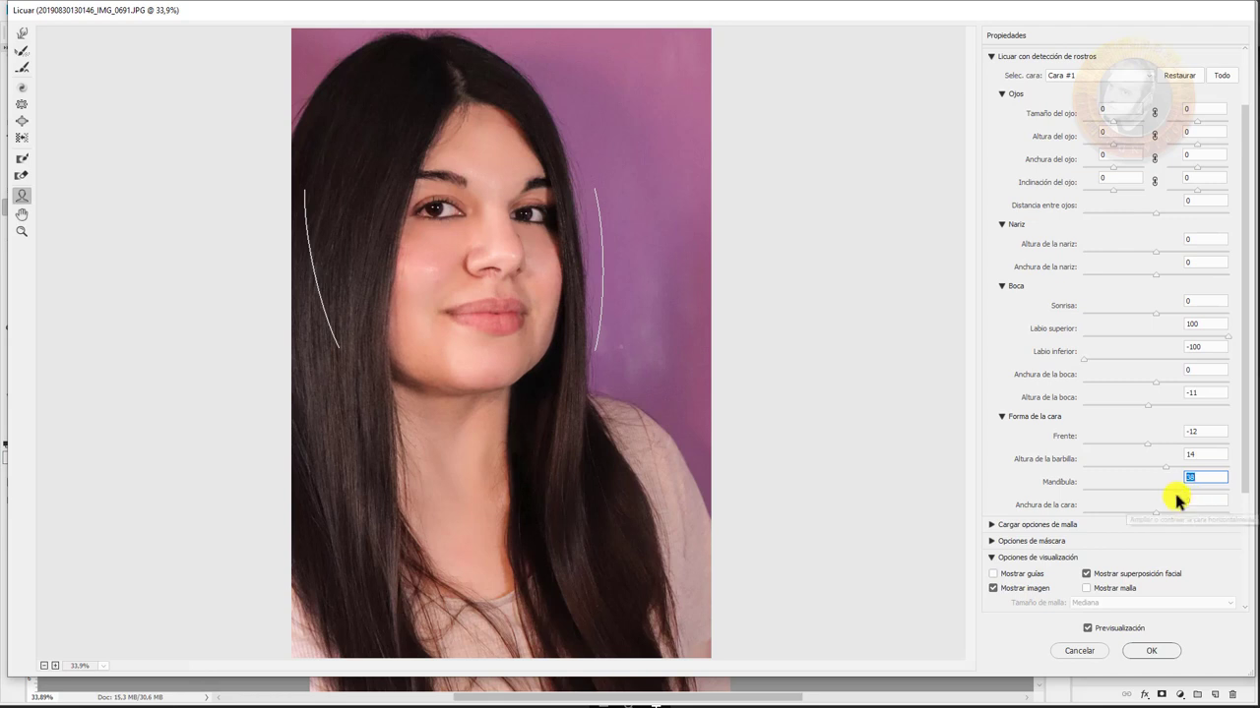
type("0")
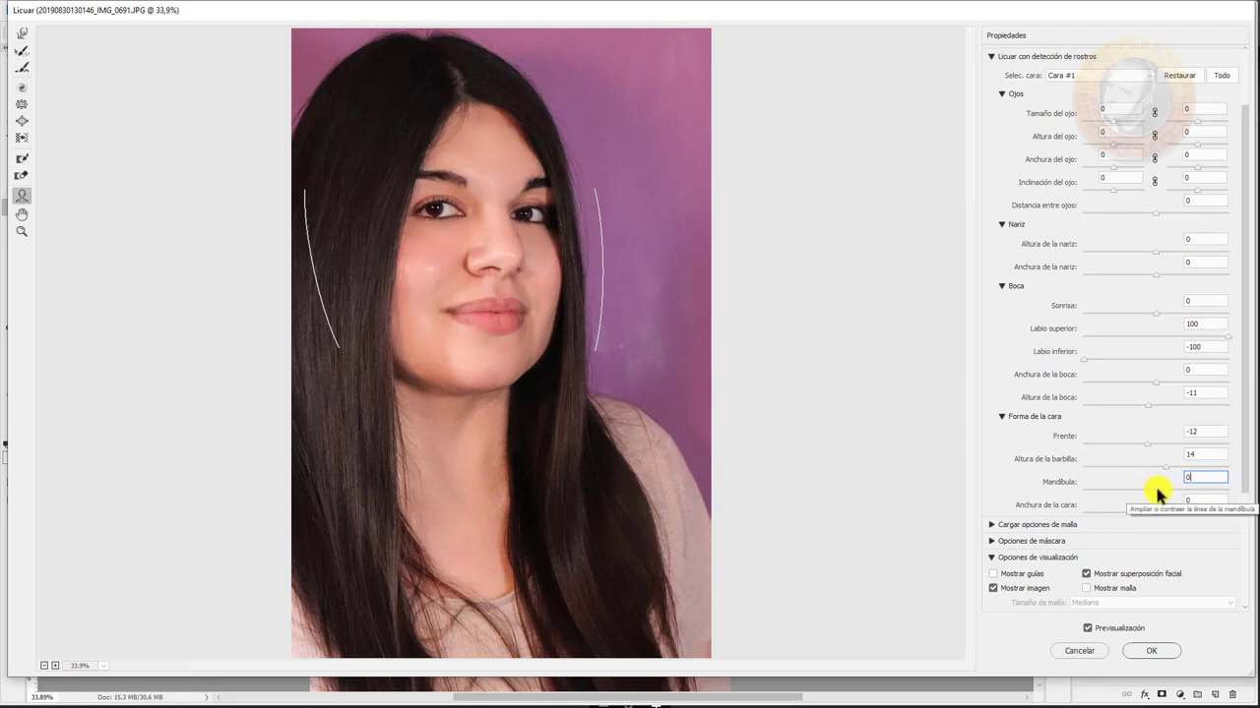
left_click_drag(1153, 489, 1126, 502)
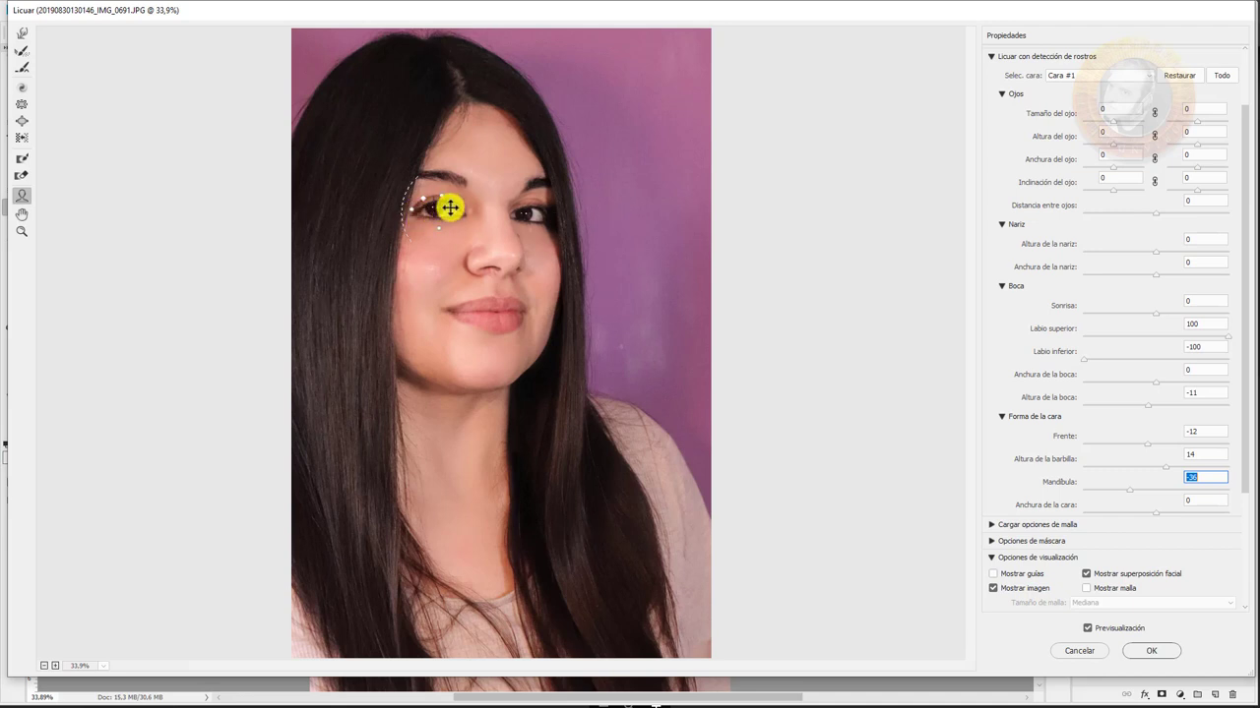
Set Altura de la nariz to -27 and Anchura de la nariz to -34
left_click(1001, 285)
left_click(1001, 302)
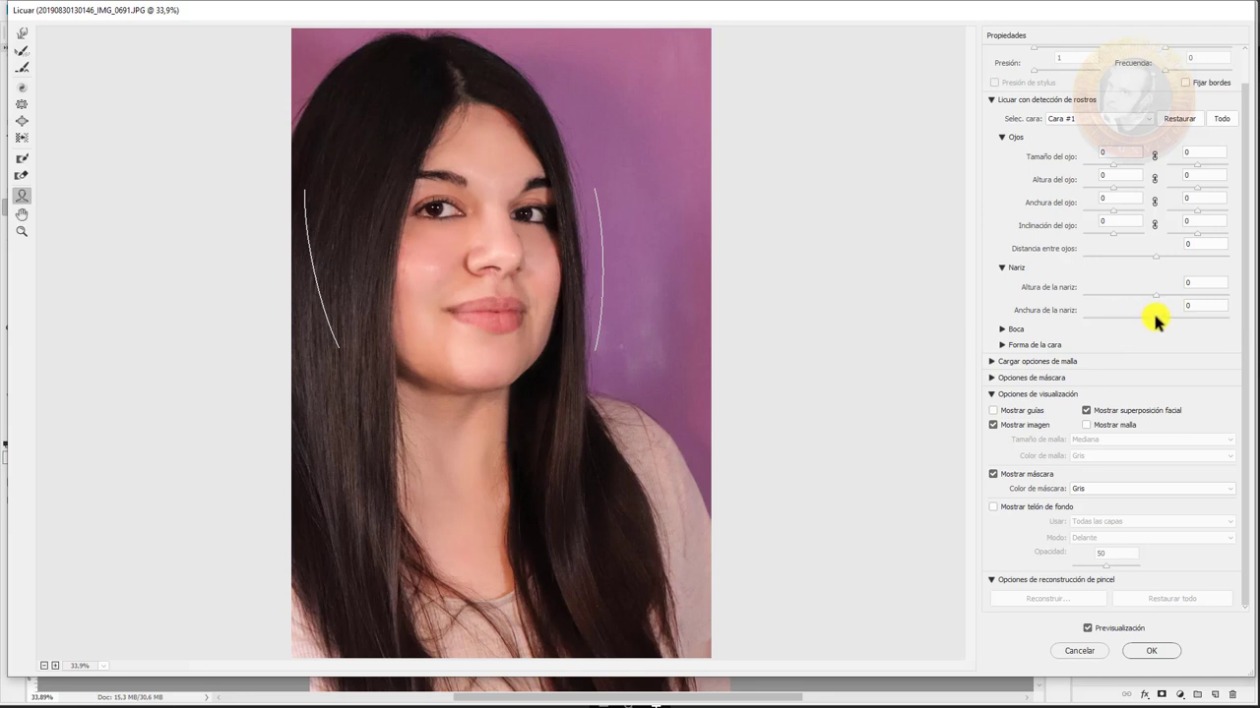
mouse_move(1157, 322)
left_mouse_down()
mouse_move(1058, 328)
mouse_move(1155, 333)
left_mouse_up()
left_click_drag(1153, 292, 1134, 296)
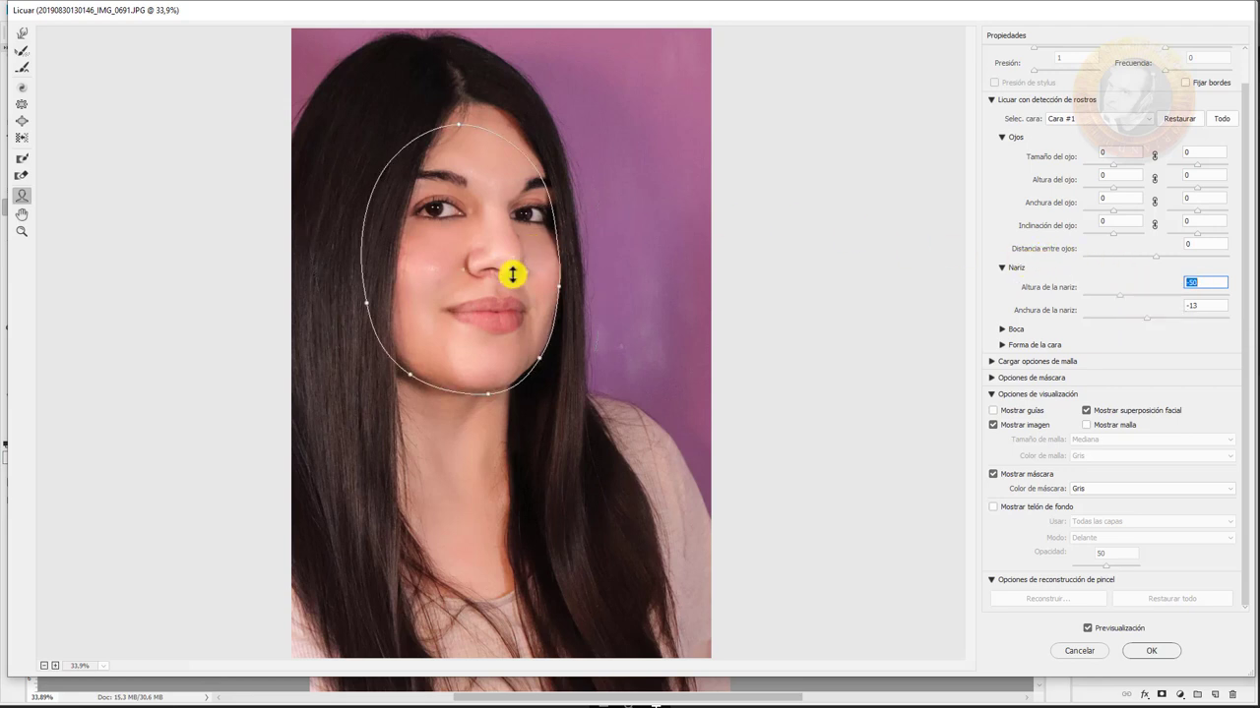
left_click(999, 268)
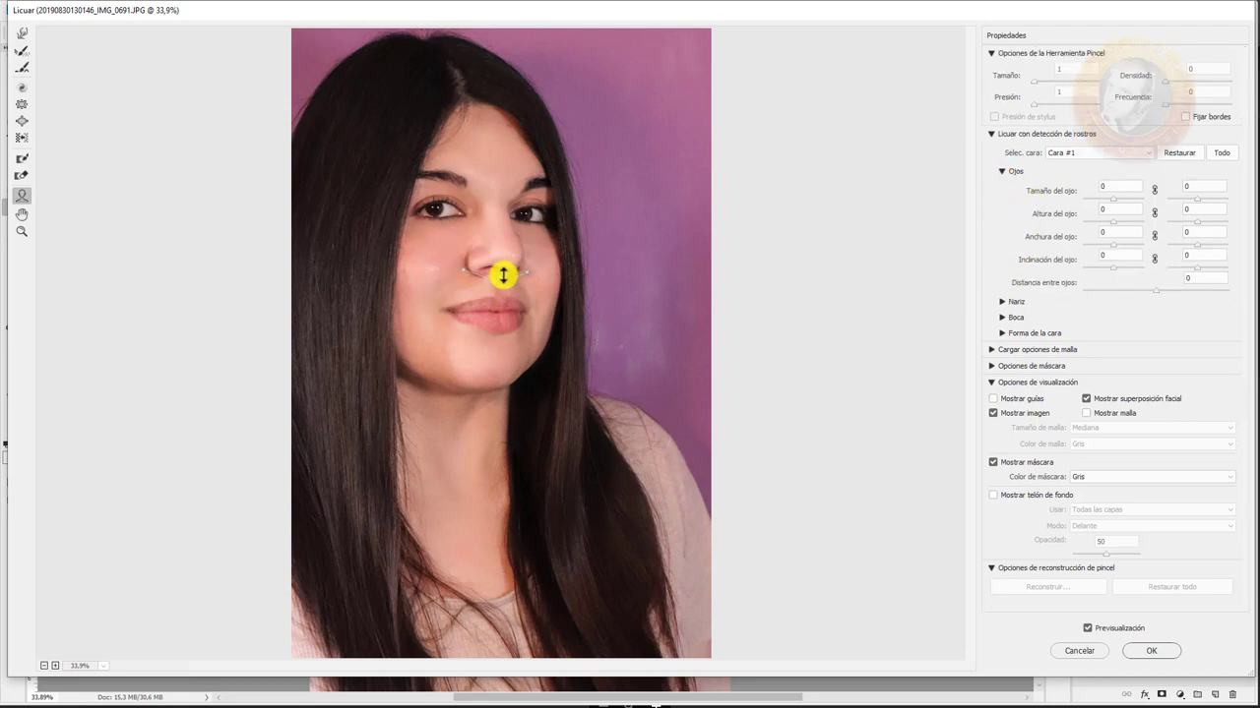
left_click(503, 277)
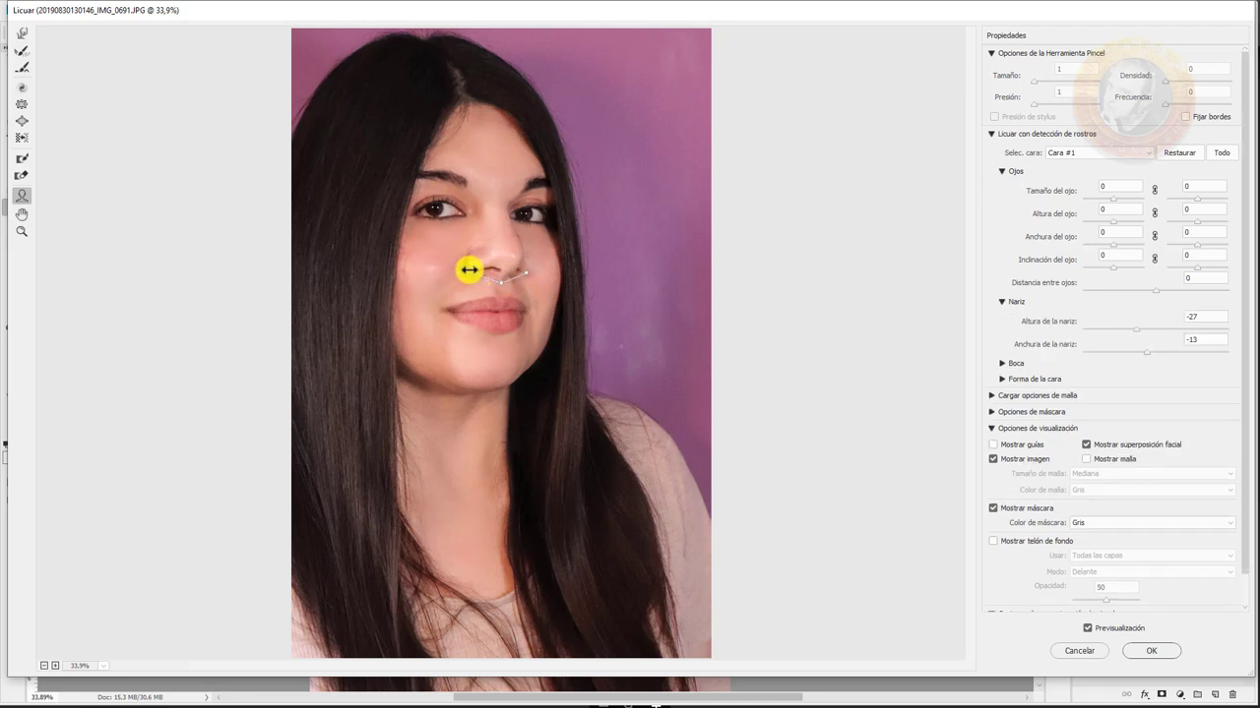
left_click_drag(471, 270, 519, 271)
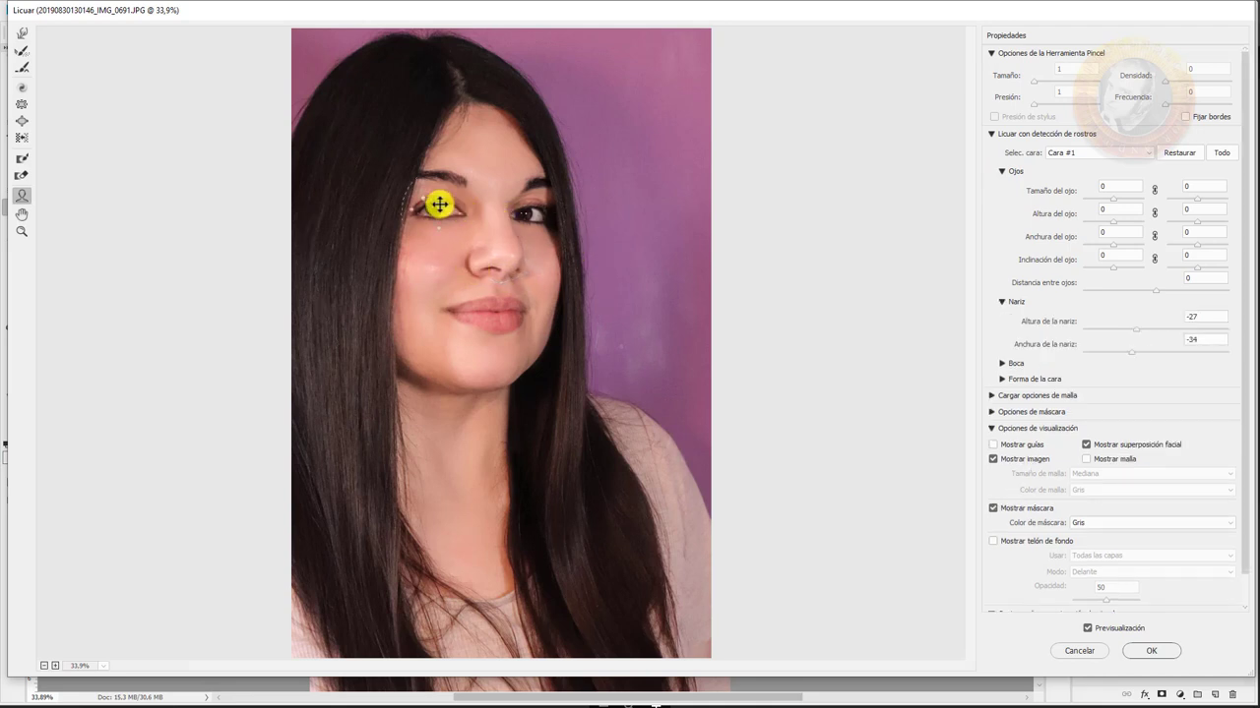
Try eye size and eye tilt changes, then reset both back to 0
left_click(1111, 188)
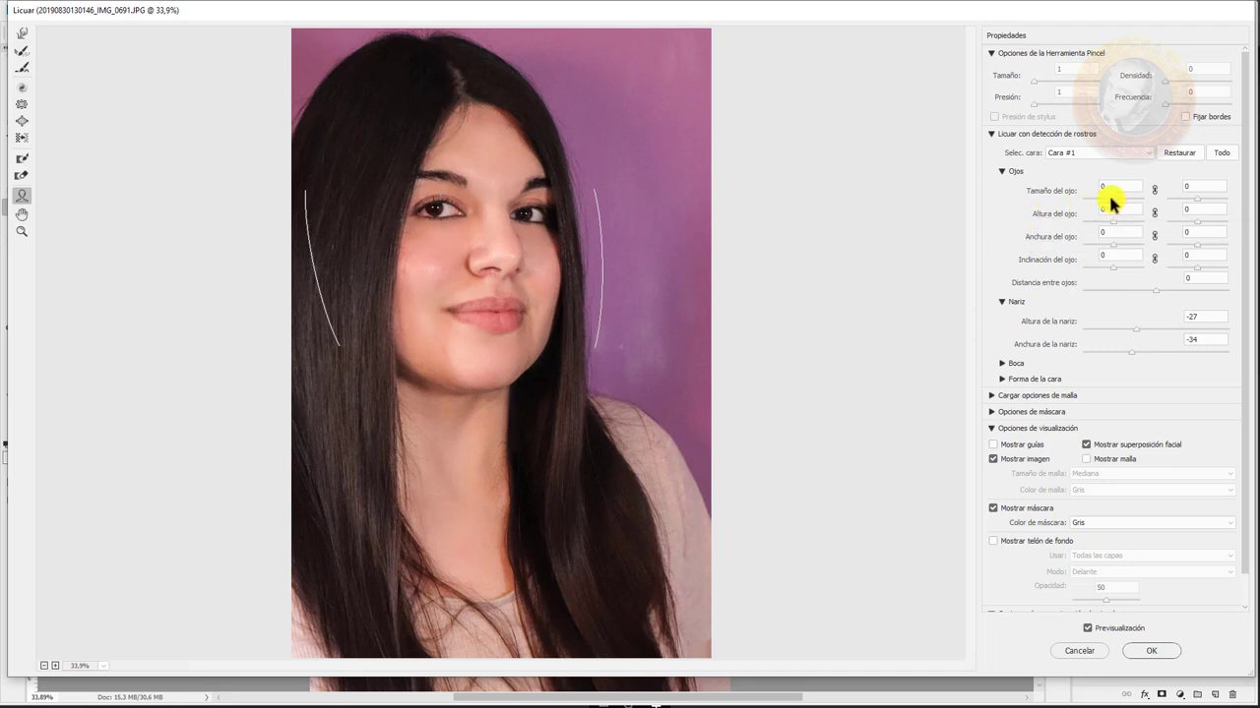
type("-37")
key("Return")
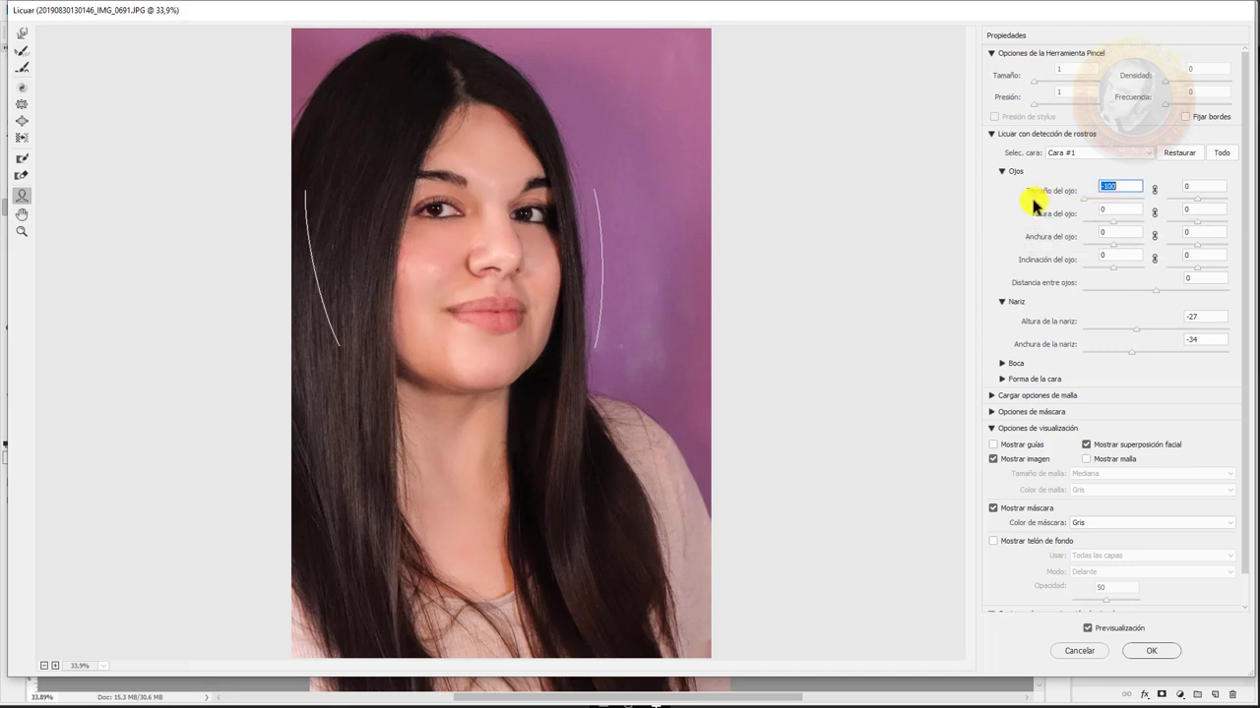
left_click_drag(1070, 195, 1142, 203)
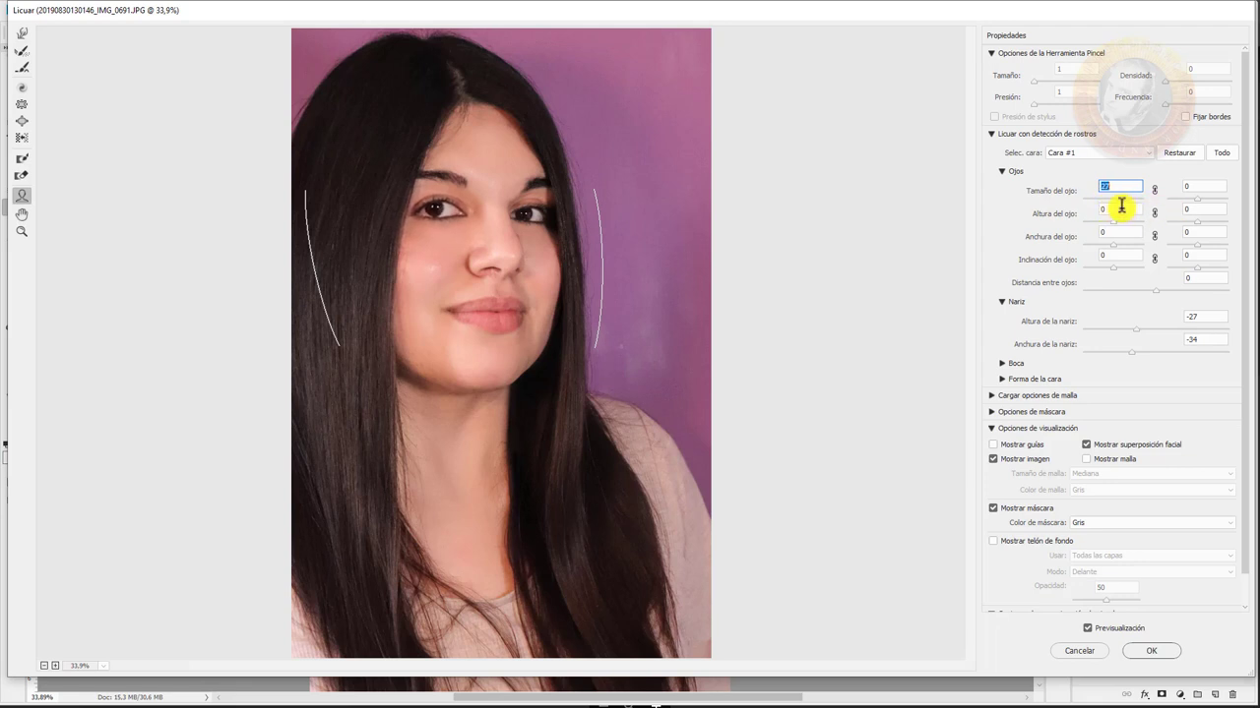
type("0")
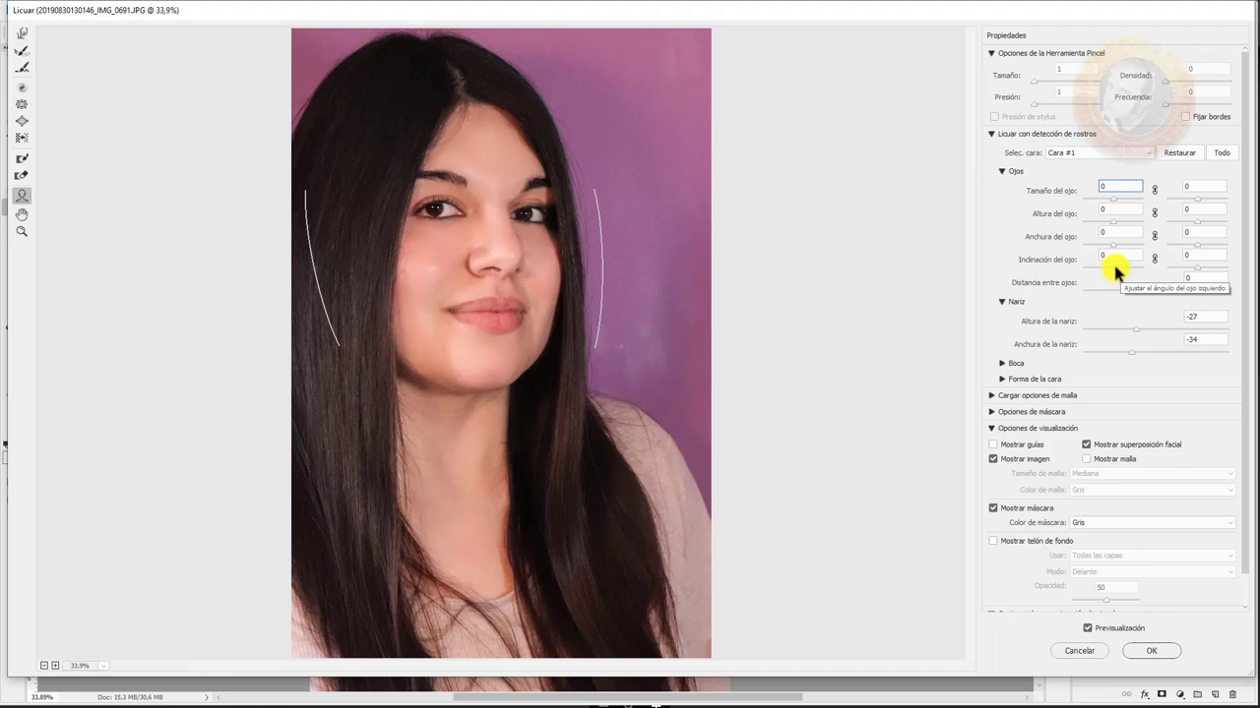
mouse_move(1114, 264)
left_mouse_down()
mouse_move(1123, 272)
mouse_move(1107, 273)
left_mouse_up()
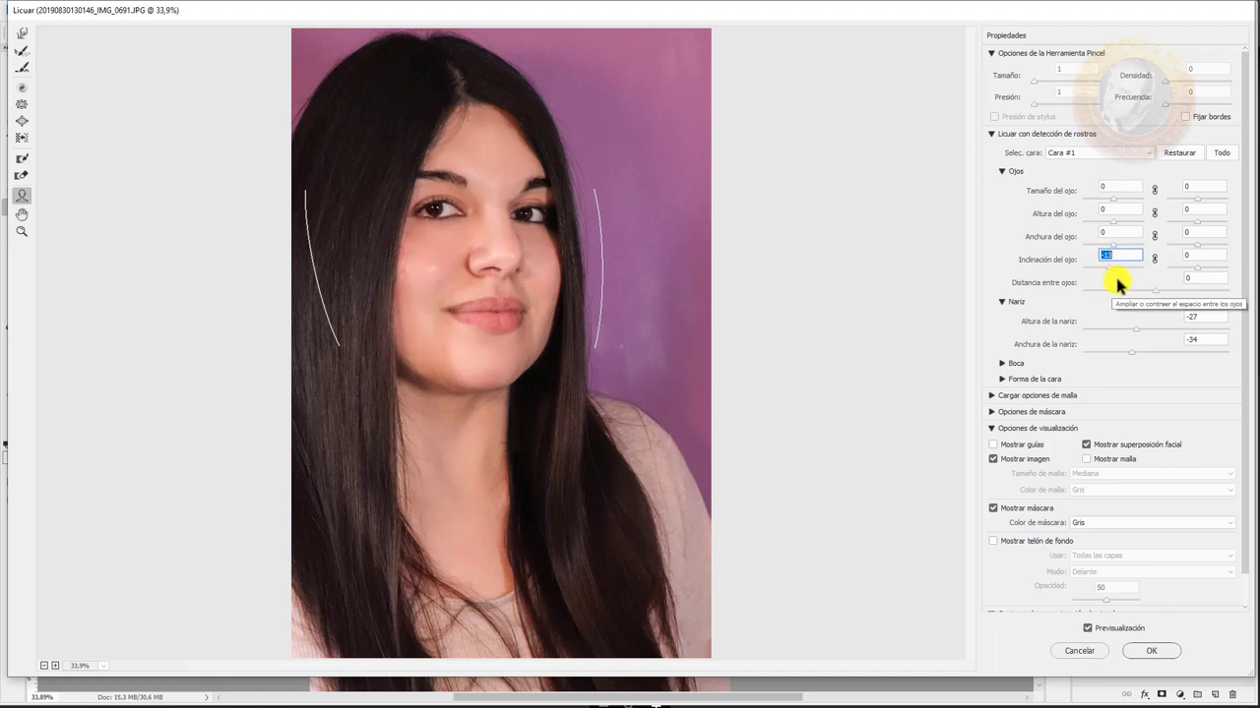
type("0")
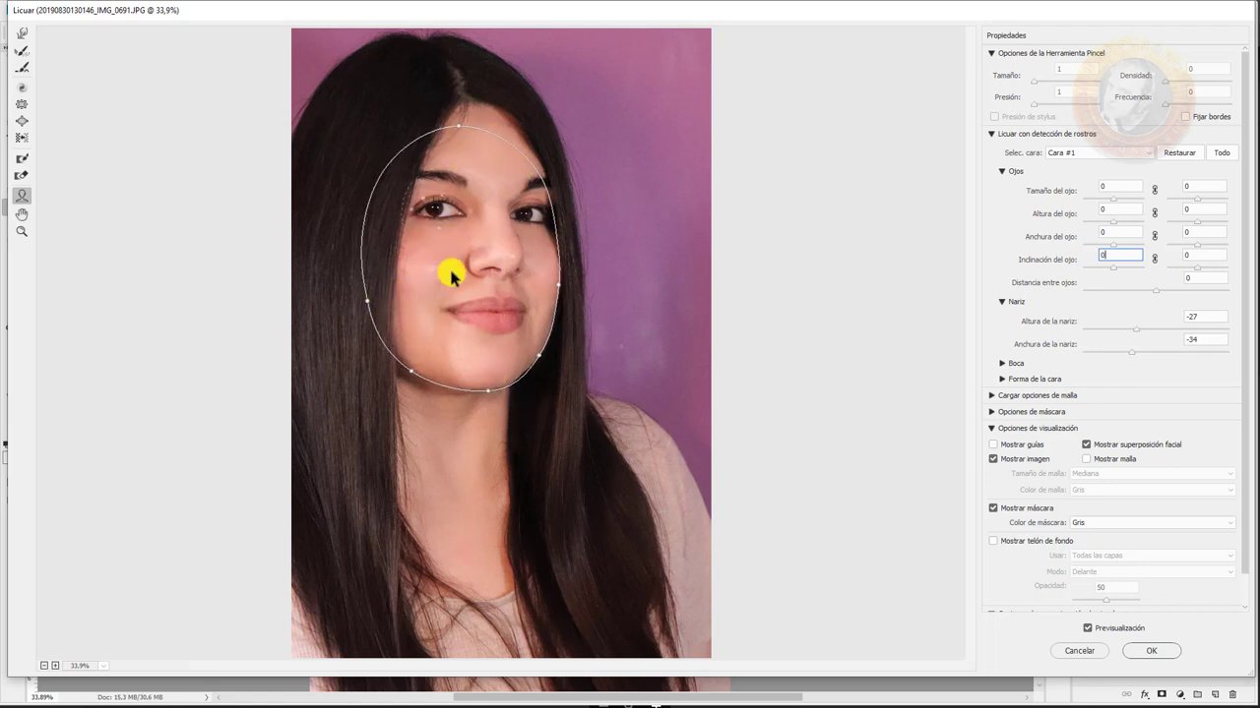
mouse_move(489, 315)
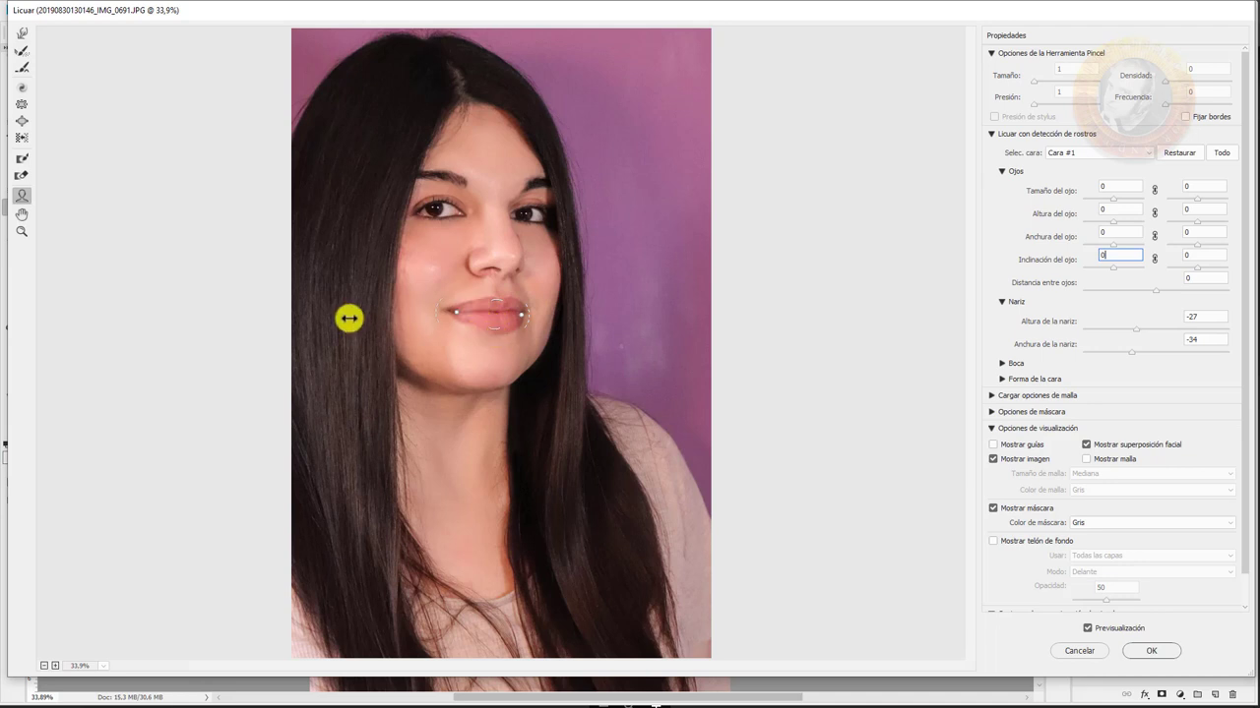
left_click(1151, 653)
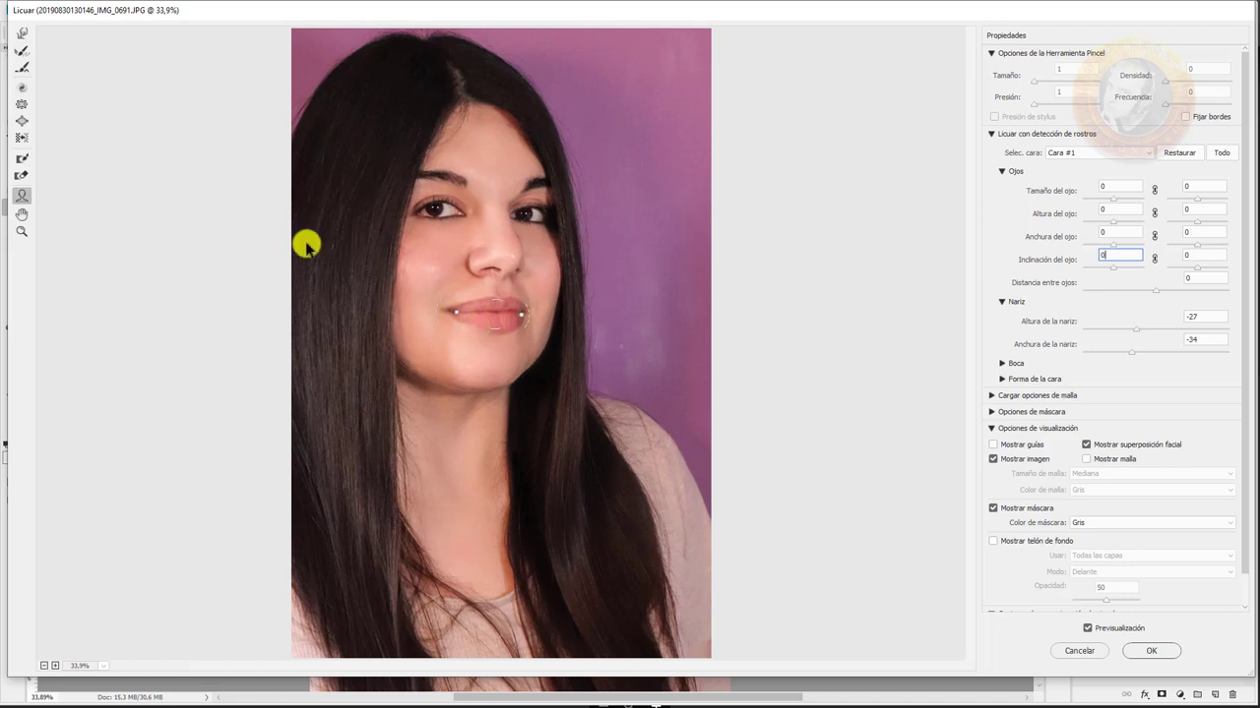
Select the Forward Warp tool and reduce its brush size to 166
left_click(21, 36)
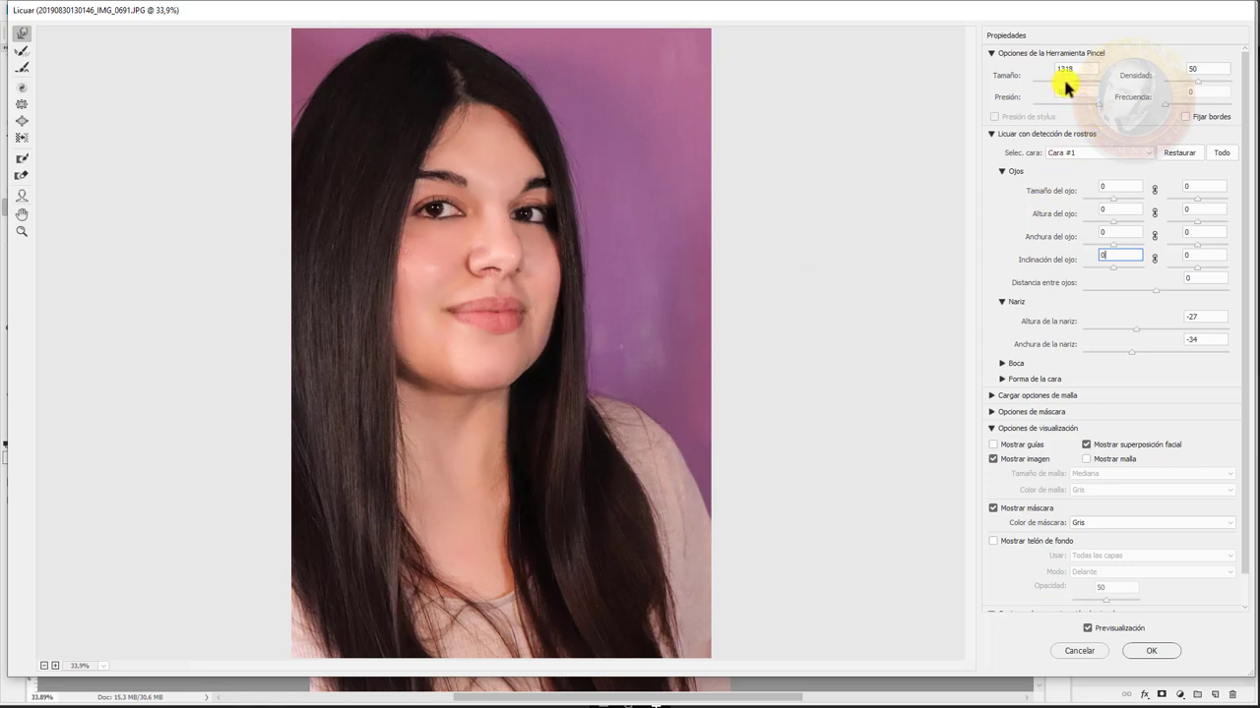
left_click_drag(1049, 87, 467, 332)
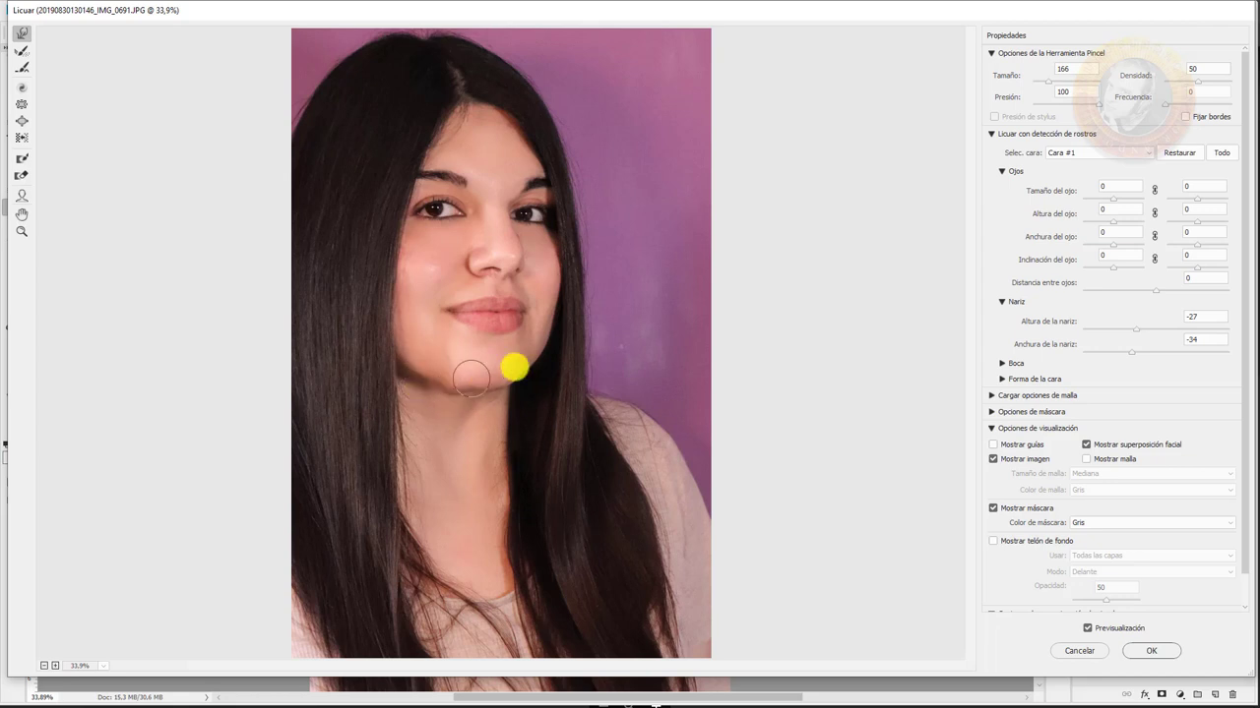
key("ctrl+space")
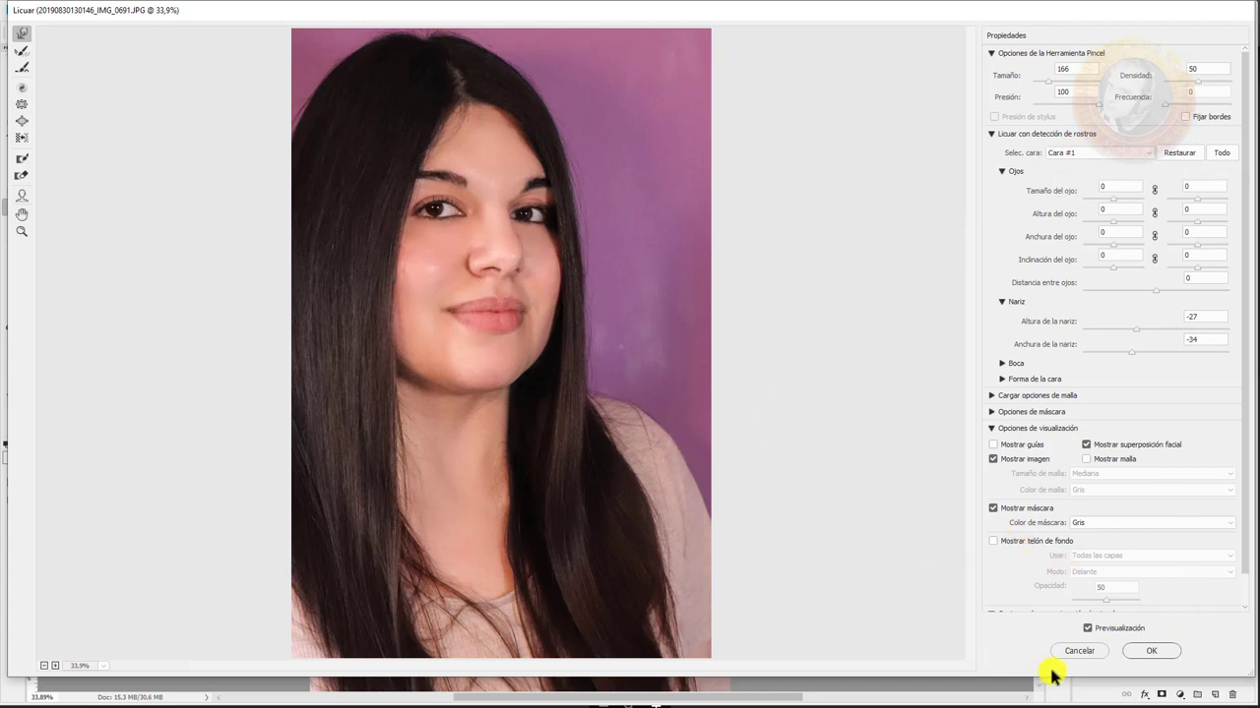
Apply the liquify reshaping to Capa 1 and toggle its visibility to compare
left_click(1148, 651)
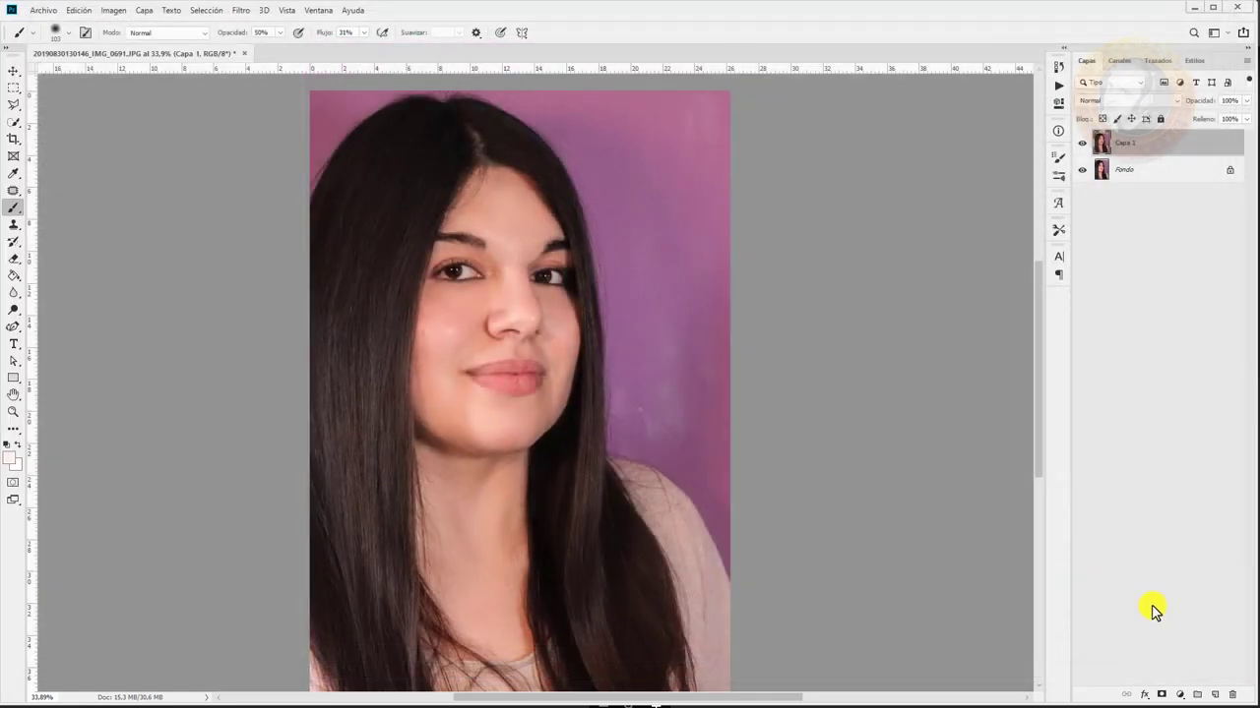
left_click(1082, 145)
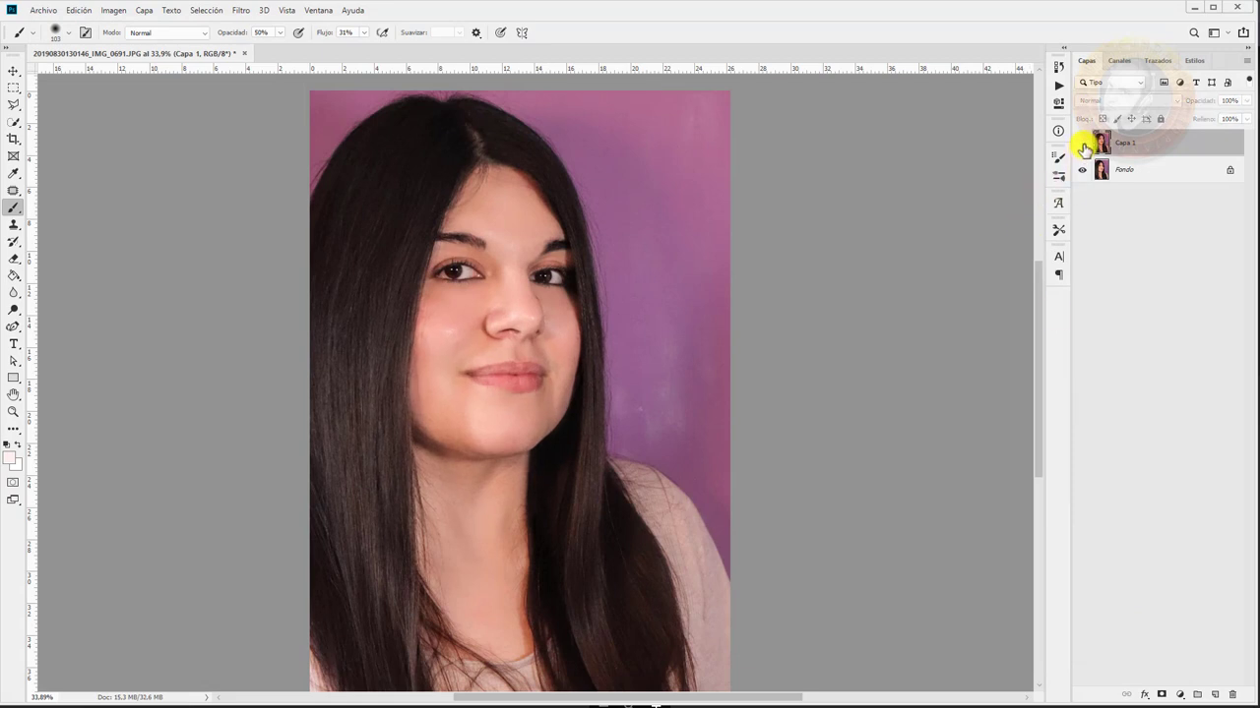
left_click(1087, 153)
left_click(1086, 154)
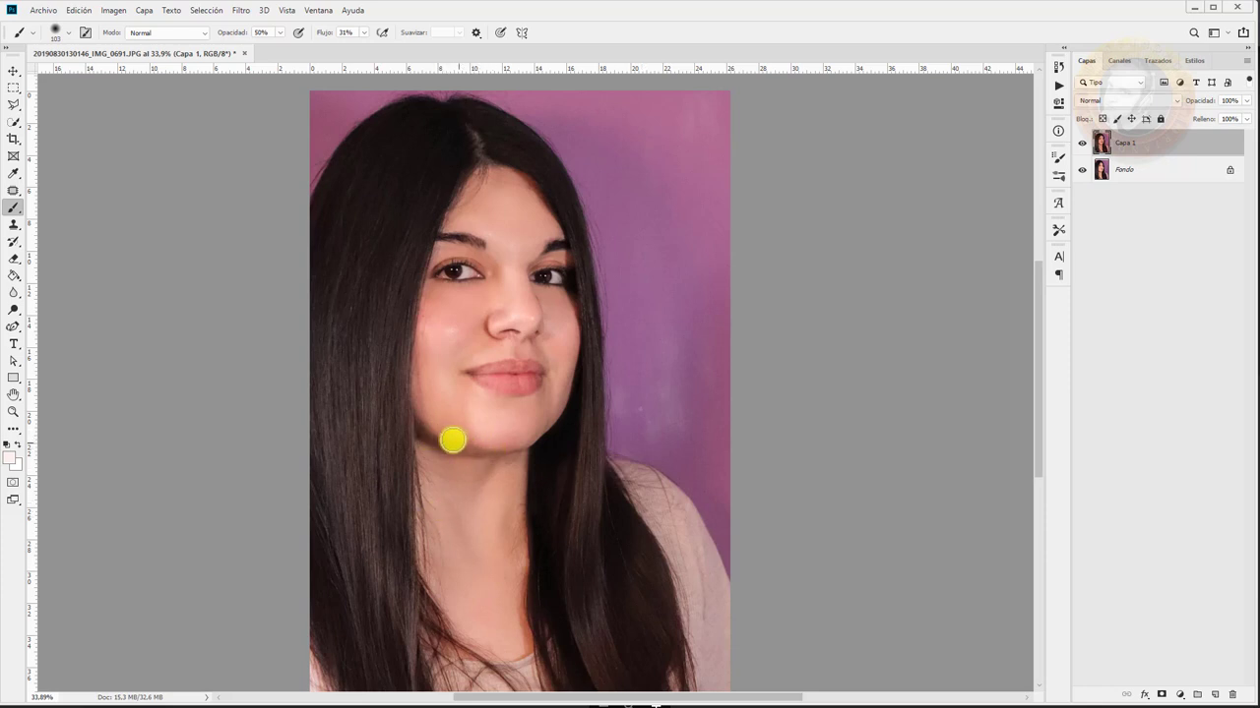
Reopen Filtro > Licuar on Capa 1
left_click(246, 10)
left_click(246, 10)
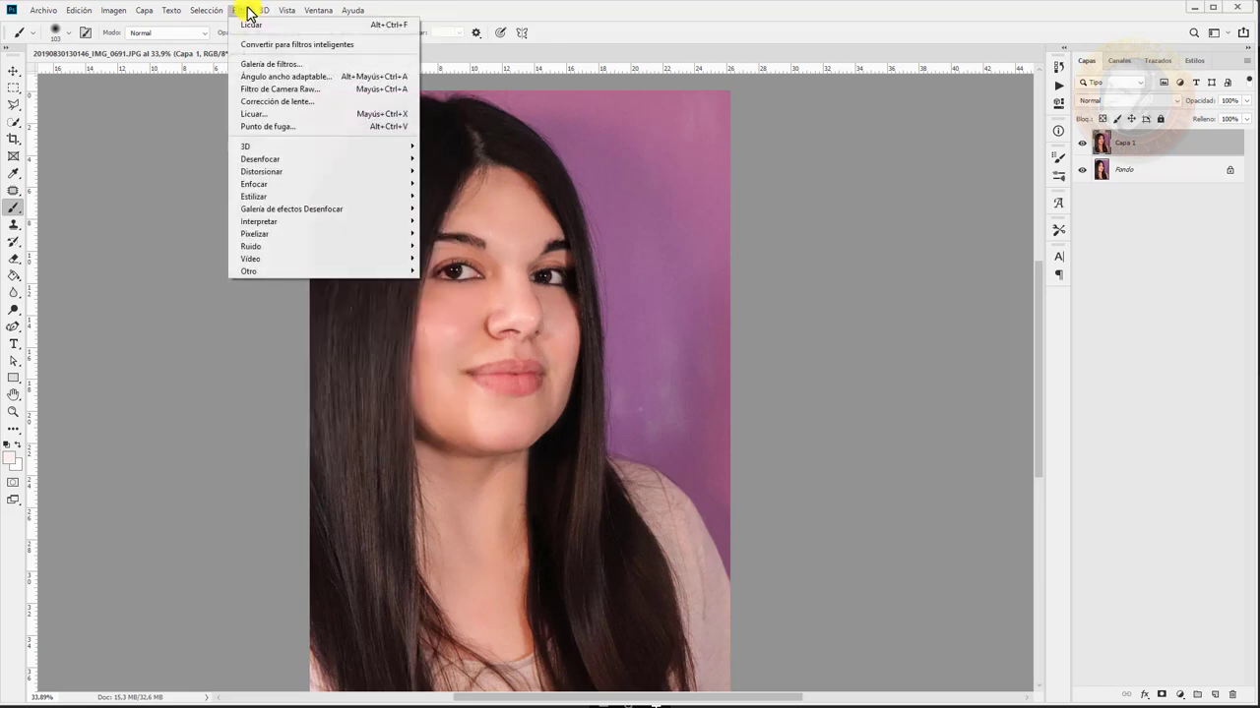
left_click(258, 113)
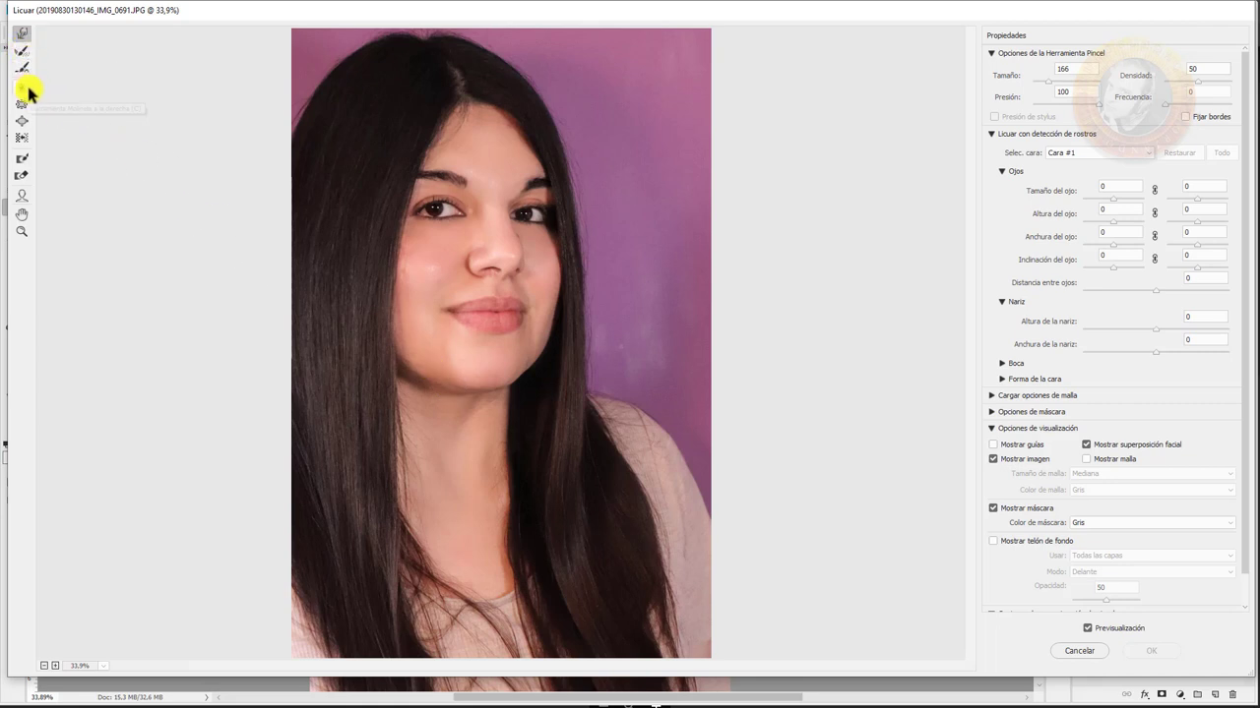
Freeze-mask the neck and jaw edge, test and undo a jaw warp, then extend the mask to the chin
left_click(24, 160)
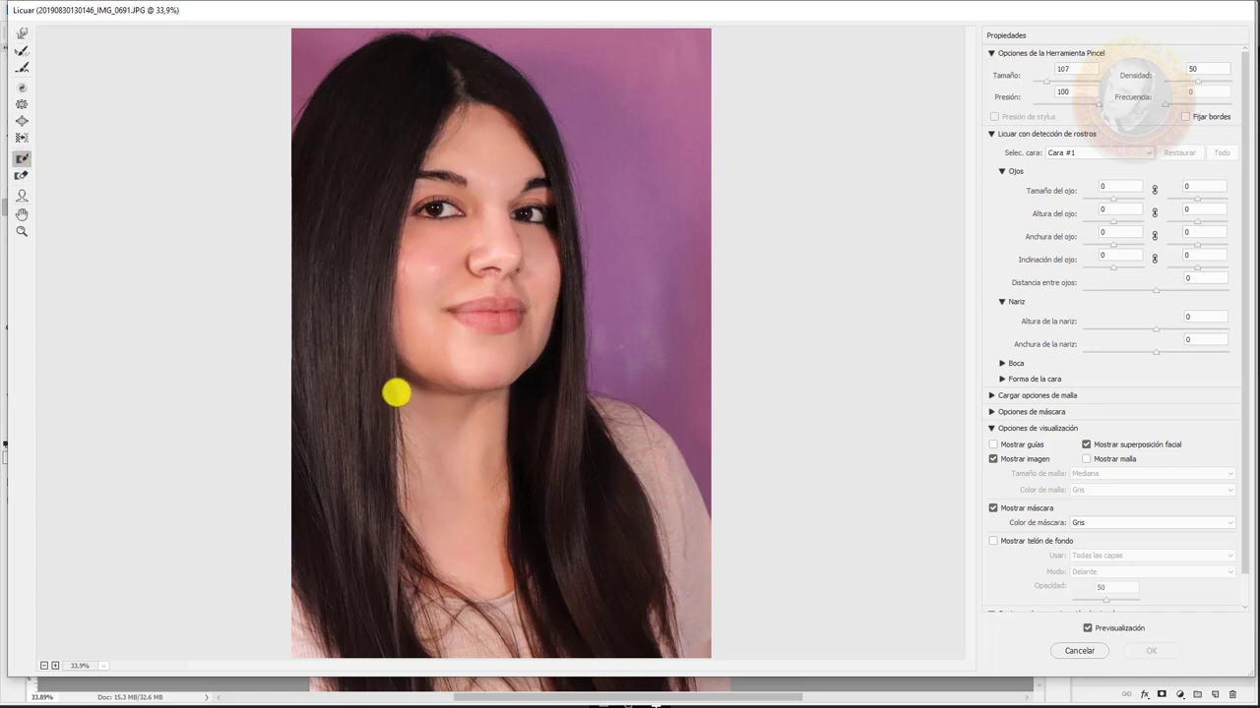
left_click_drag(400, 396, 449, 404)
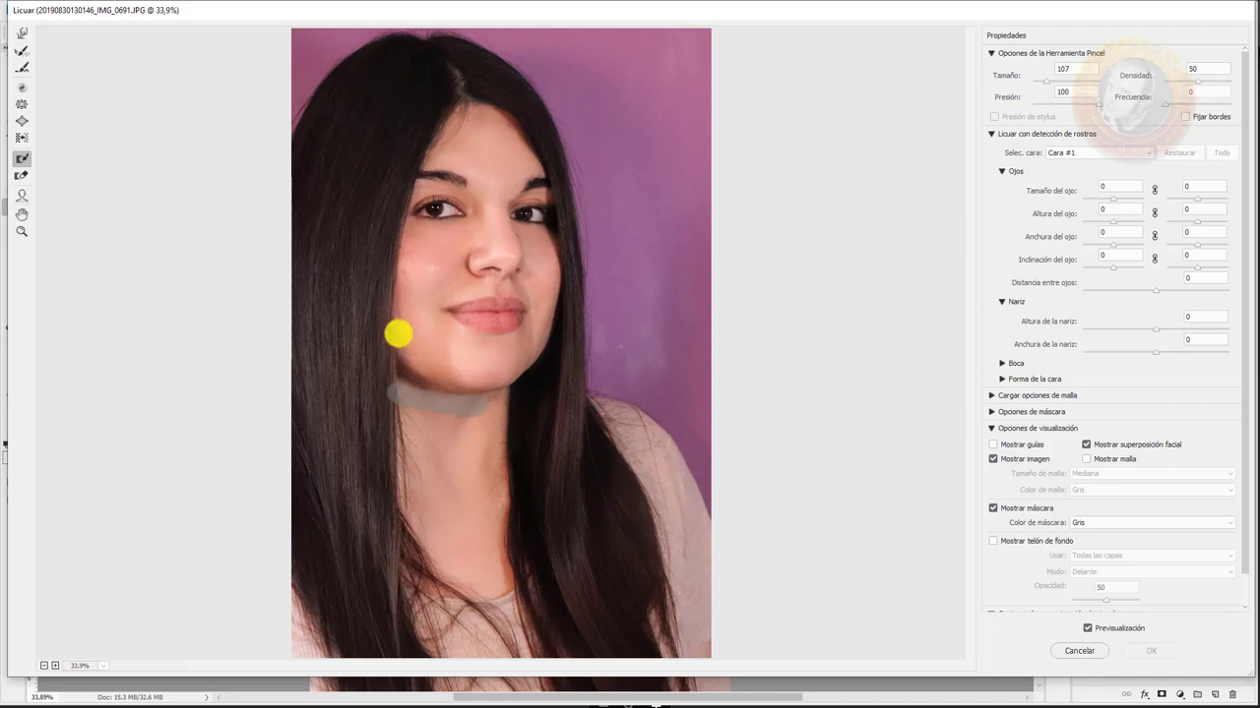
left_click_drag(398, 335, 461, 365)
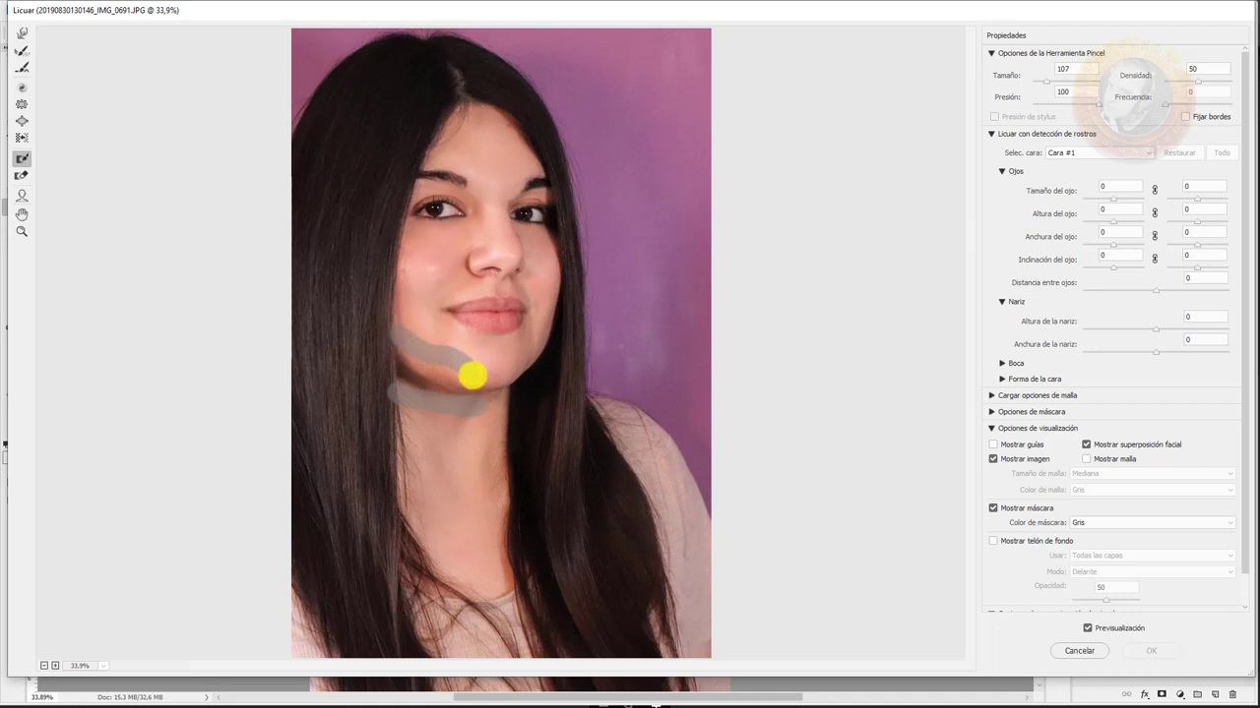
left_click(22, 36)
left_click_drag(459, 394, 394, 360)
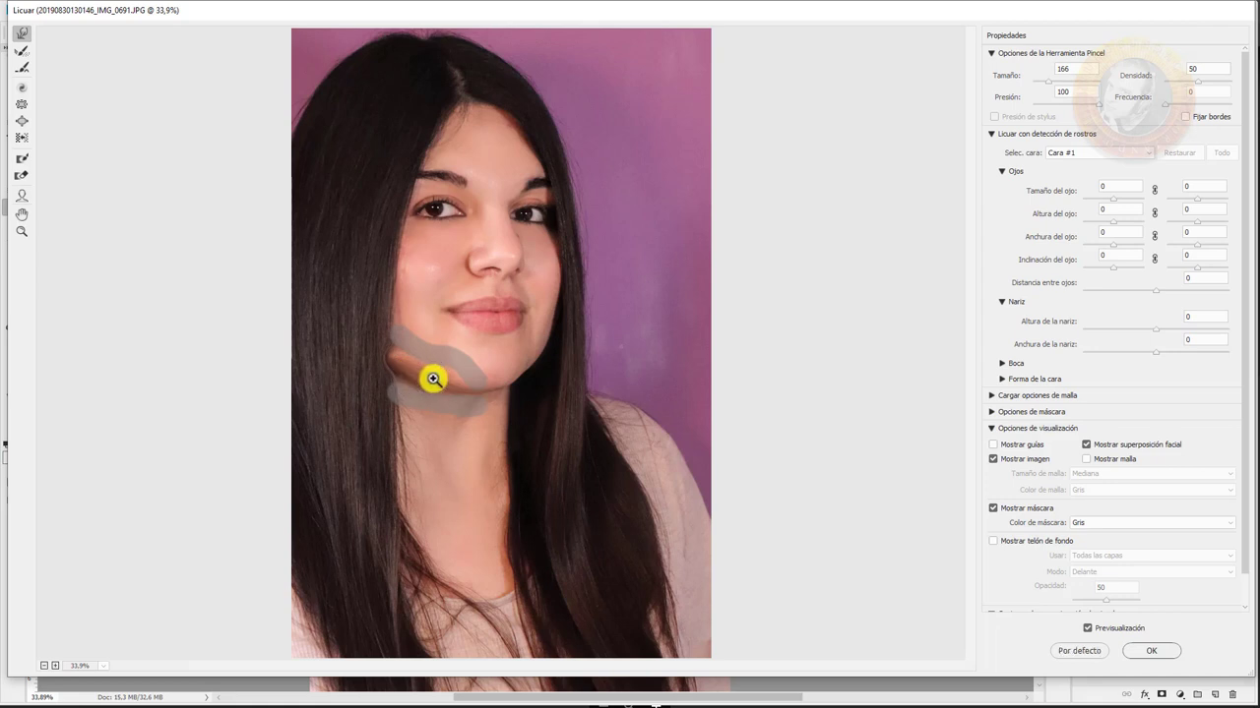
key("ctrl+alt+z")
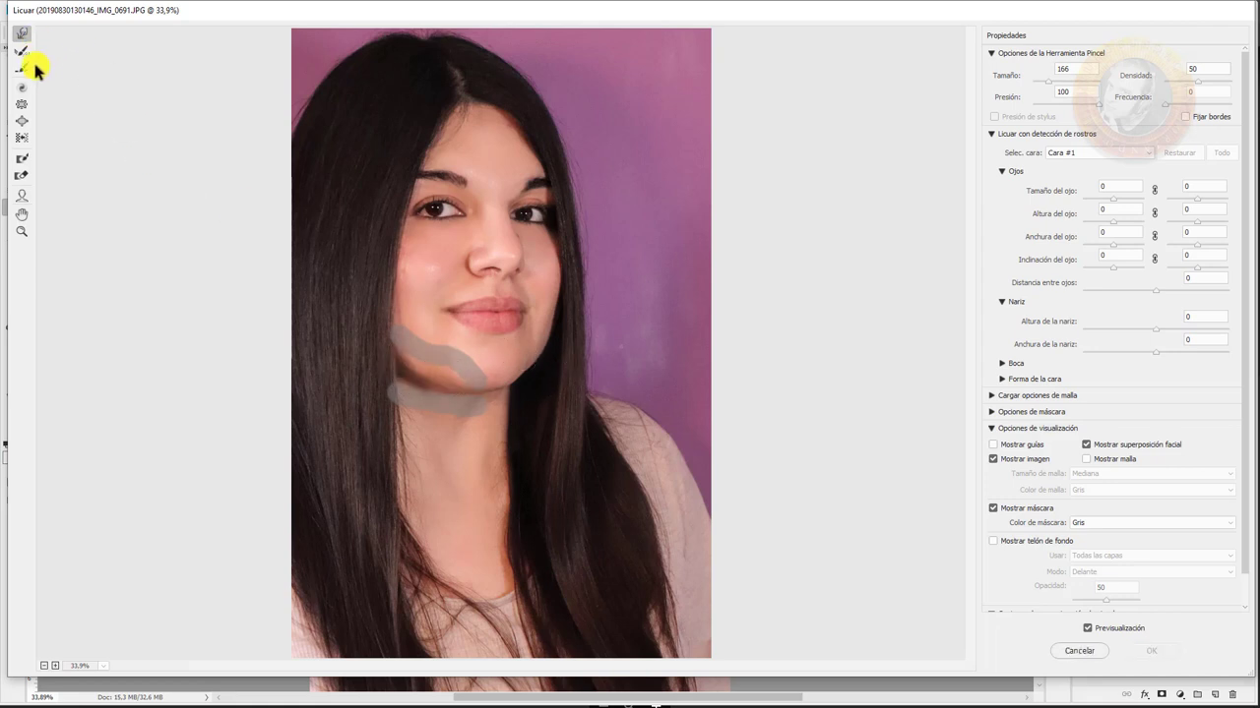
left_click(22, 157)
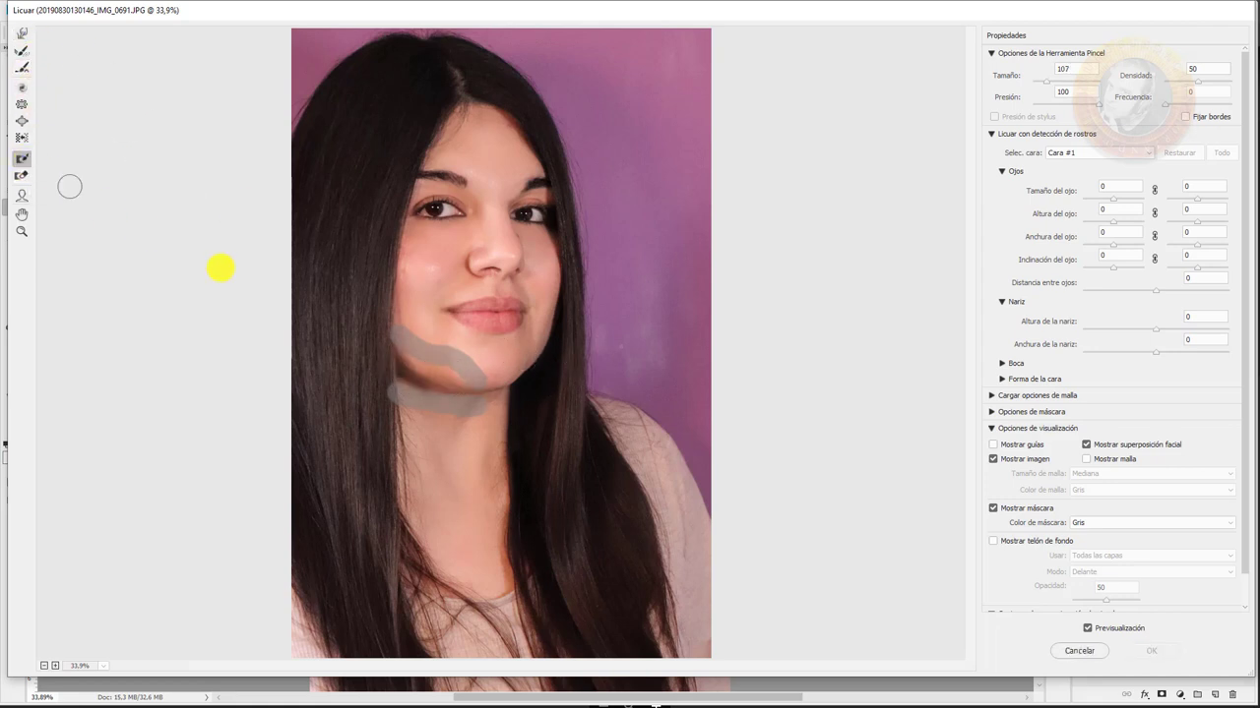
mouse_move(390, 352)
left_mouse_down()
mouse_move(397, 385)
mouse_move(492, 410)
mouse_move(491, 393)
mouse_move(398, 361)
left_mouse_up()
left_click(22, 34)
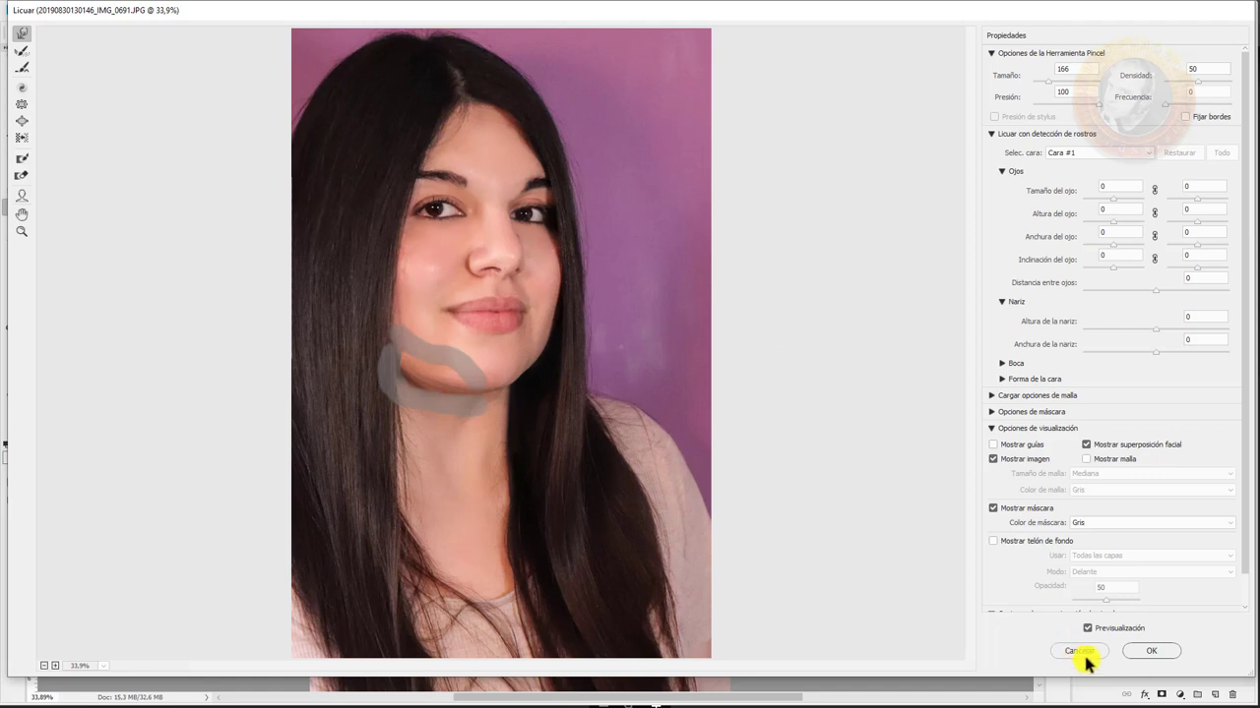
Apply the Liquify changes and blend the cheek with a 64 px Smudge brush
left_click(1152, 652)
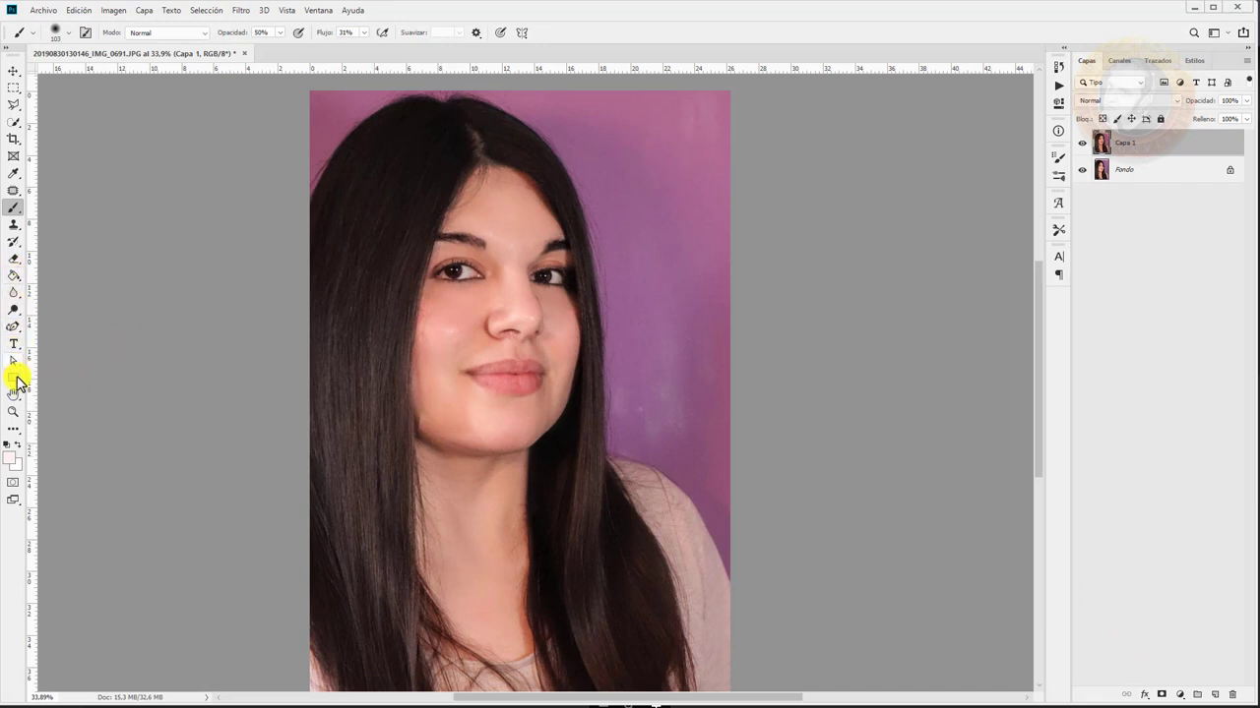
left_click(14, 293)
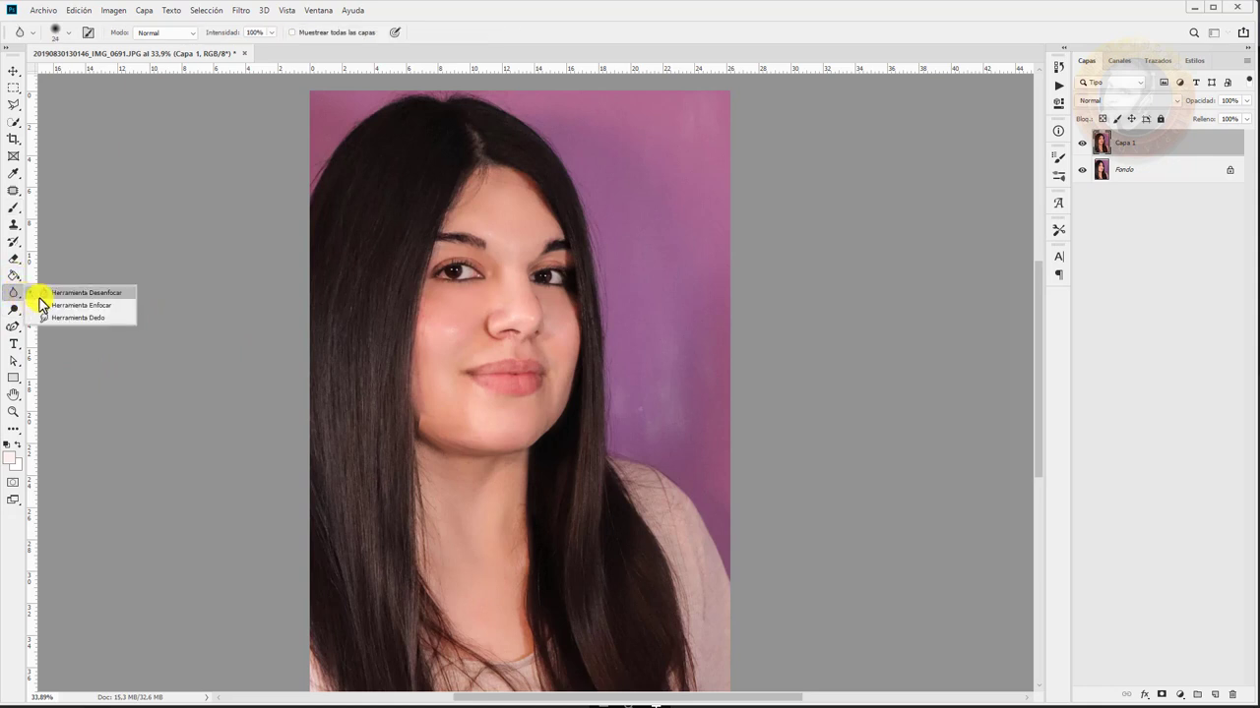
left_click(59, 318)
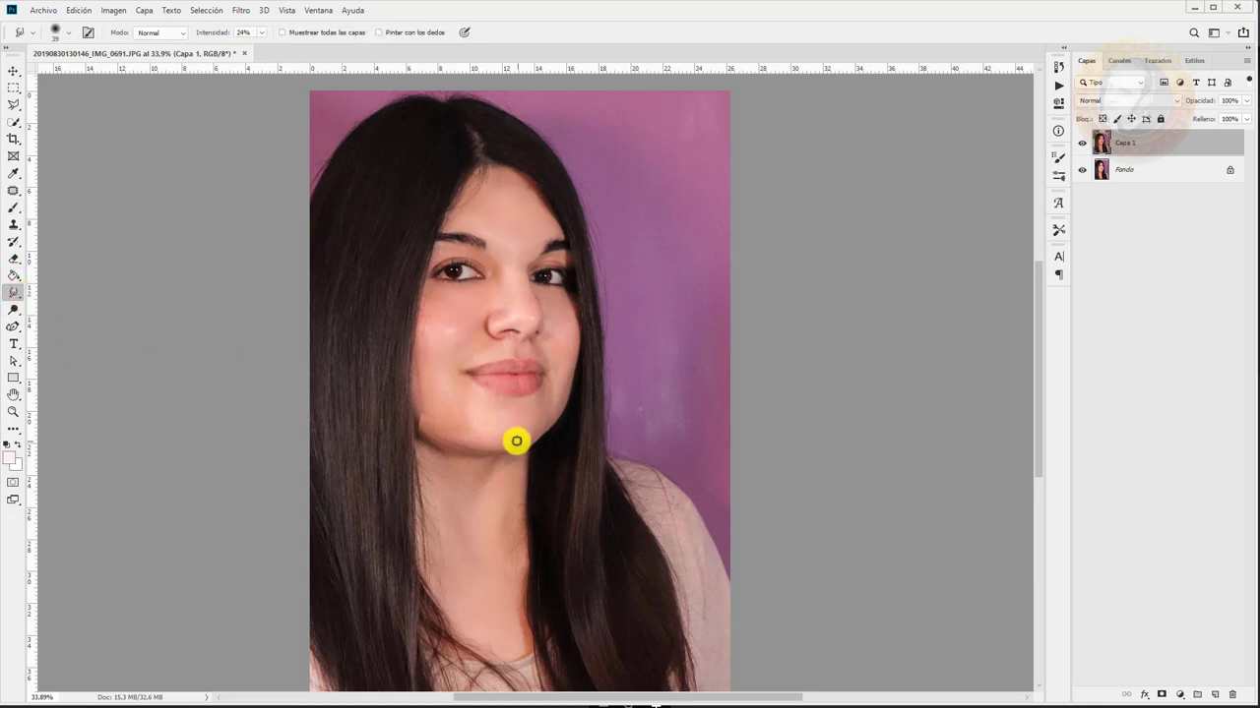
right_click(510, 436)
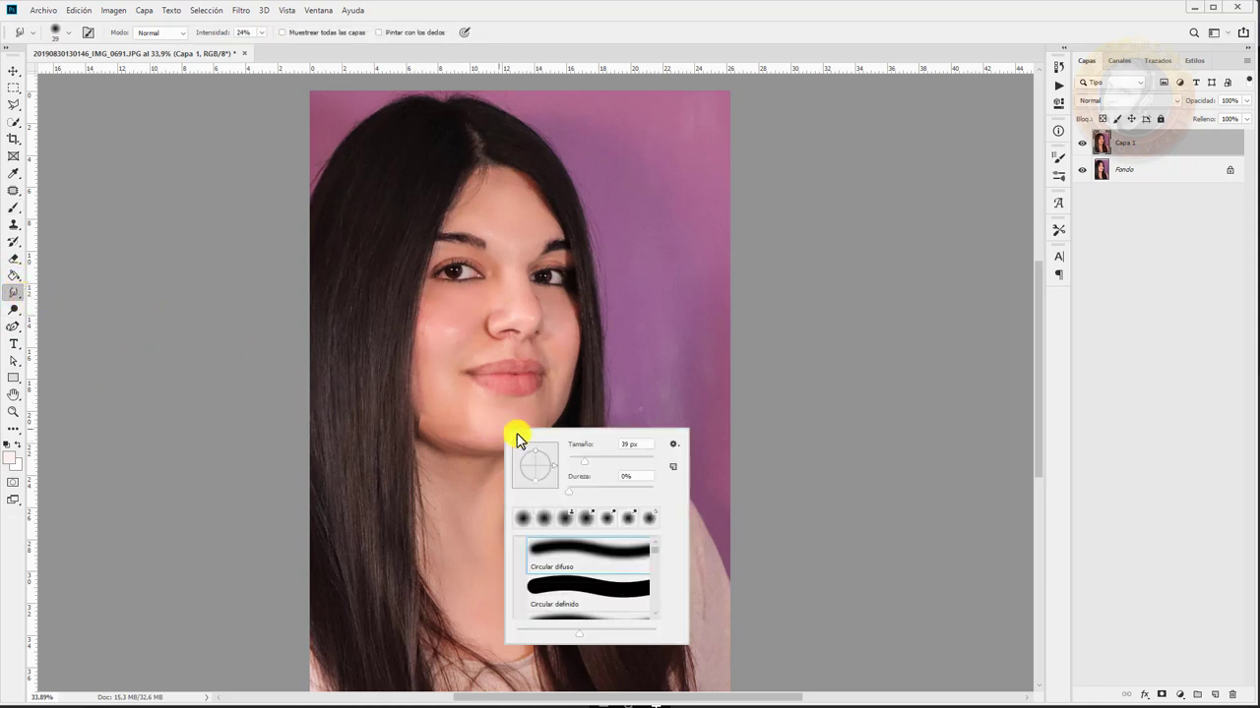
left_click(433, 422)
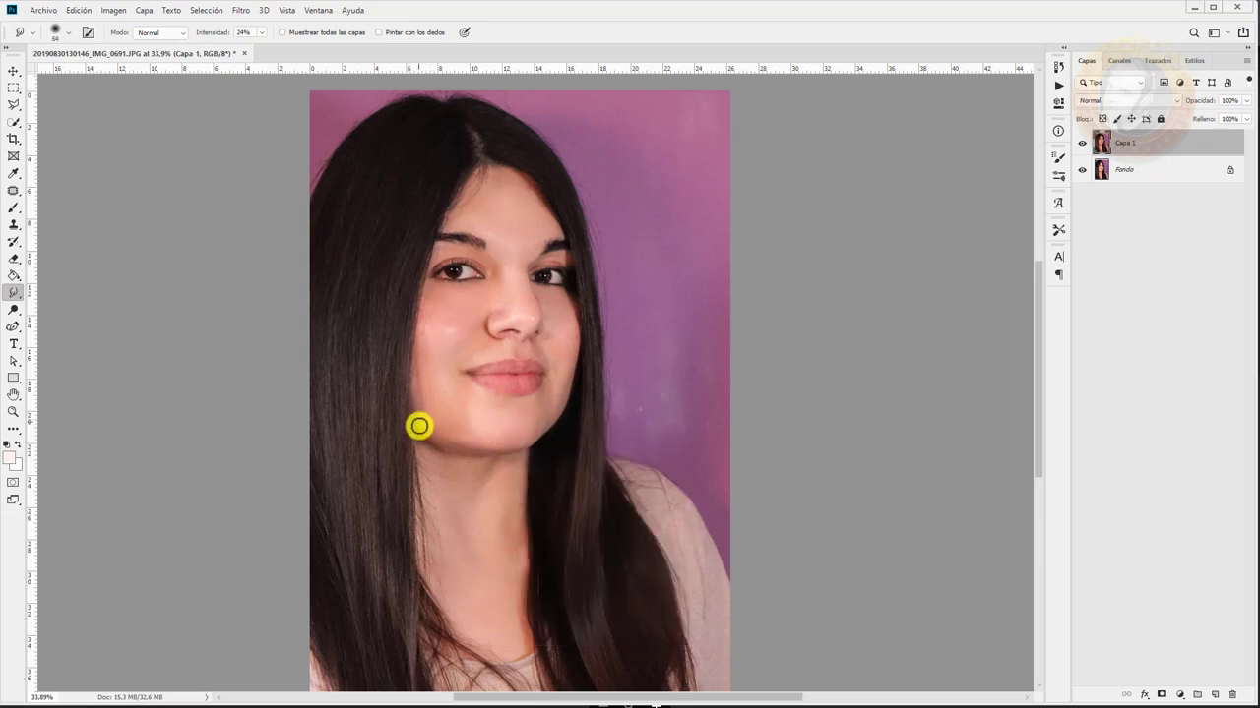
left_click_drag(419, 425, 468, 436)
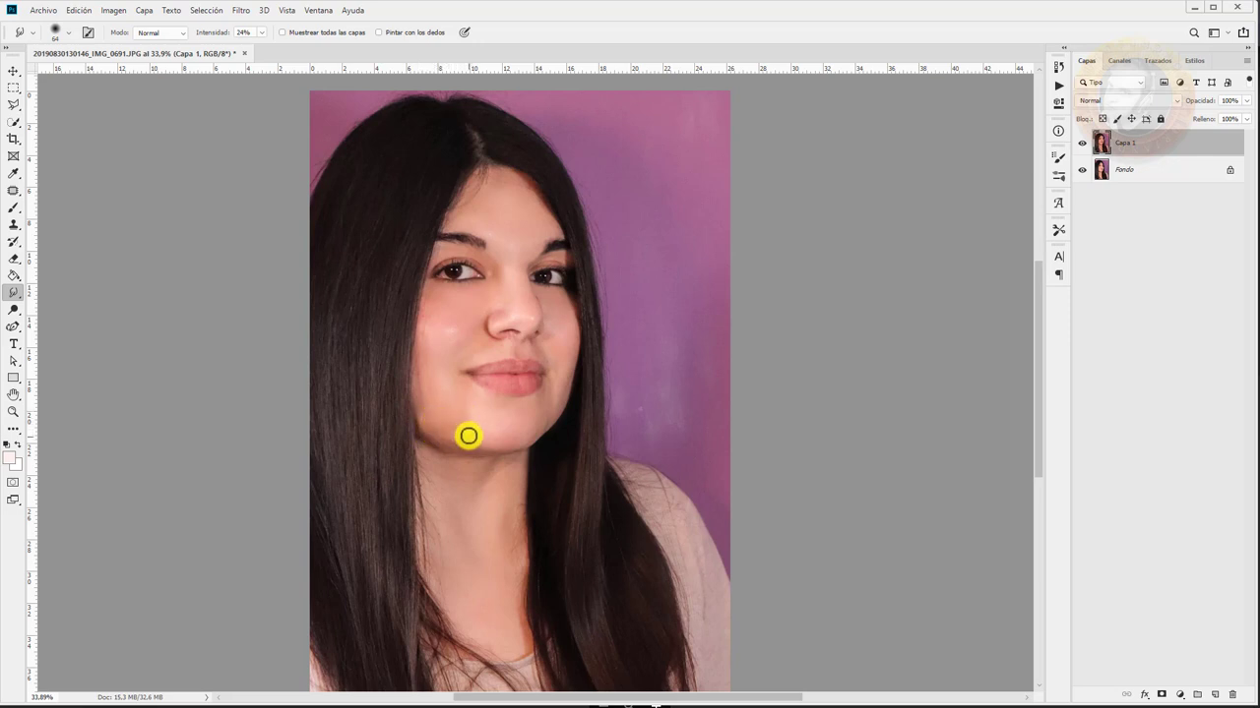
Raise smudge strength to 61% and smooth the cheek, jawline and chin
left_click(262, 32)
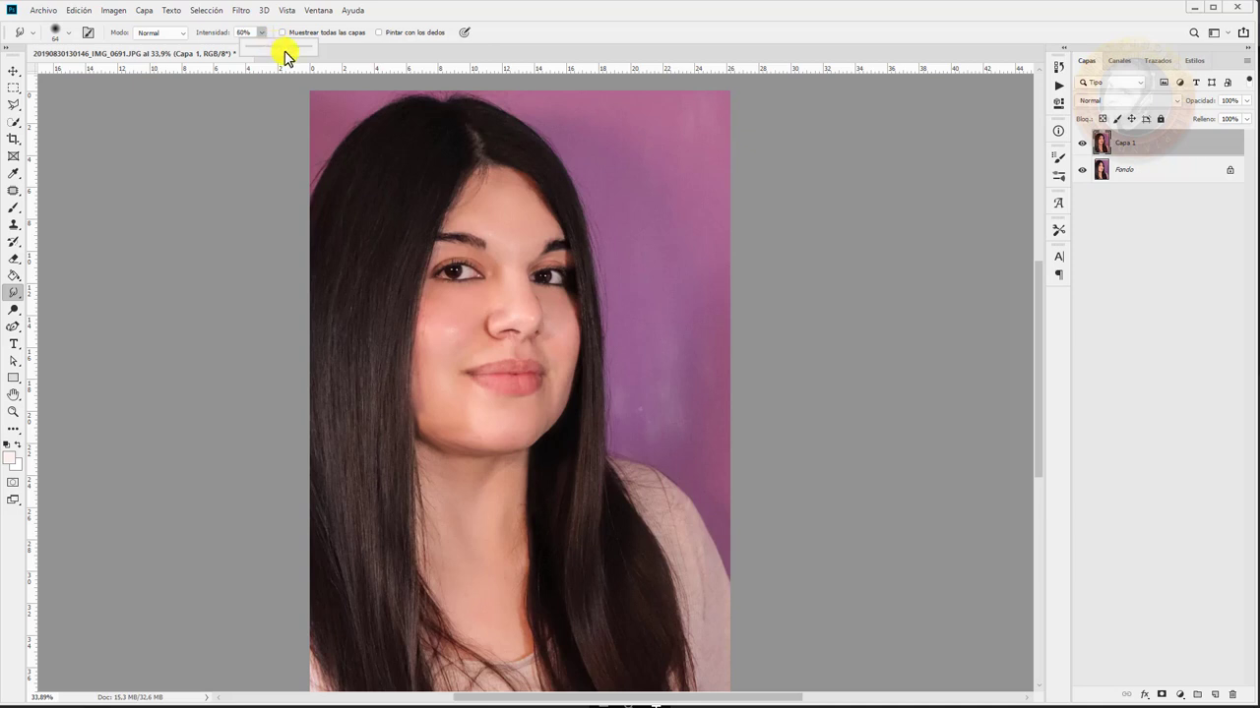
left_click(447, 433)
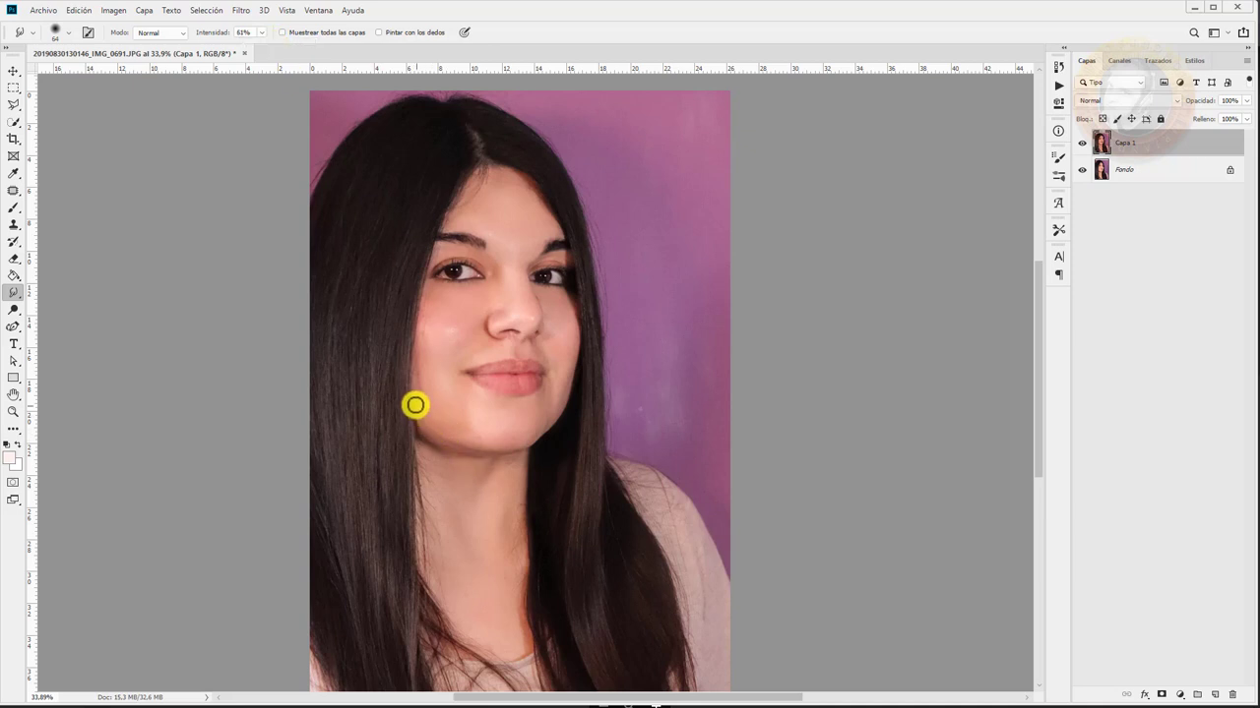
left_click_drag(415, 404, 426, 417)
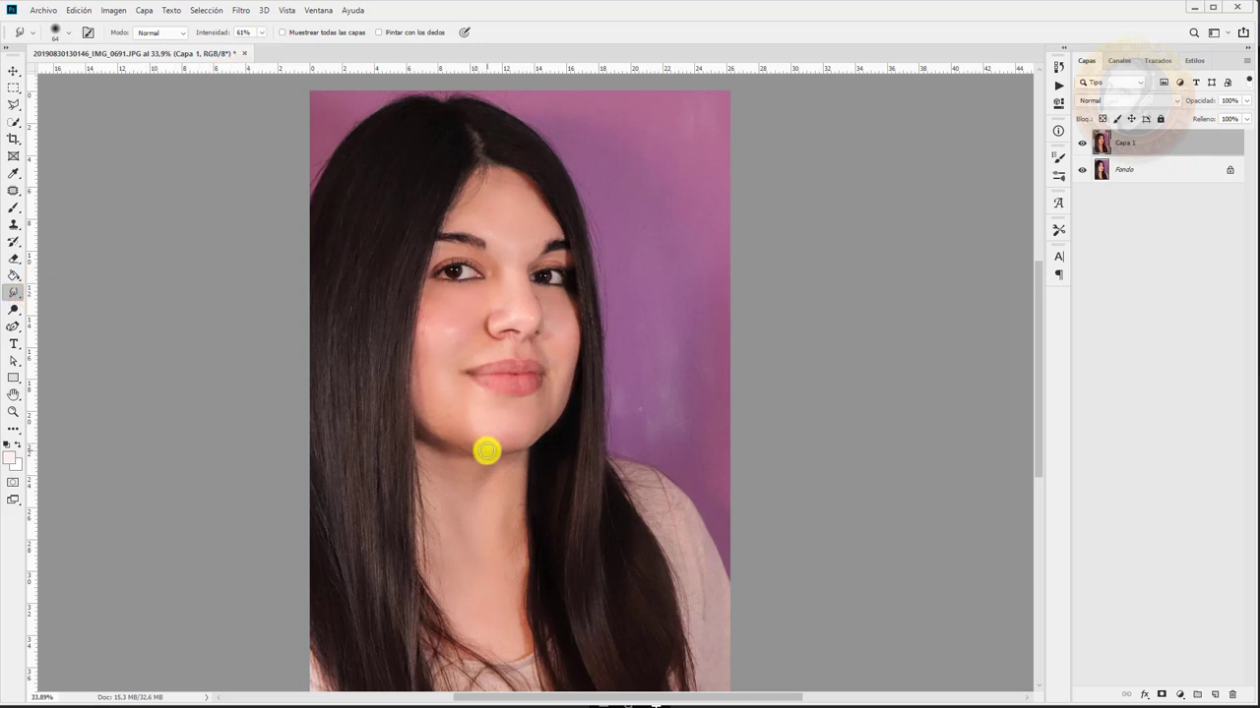
mouse_move(465, 448)
left_mouse_down()
mouse_move(439, 436)
mouse_move(534, 453)
left_mouse_up()
mouse_move(484, 446)
left_mouse_down()
mouse_move(509, 442)
mouse_move(433, 430)
left_mouse_up()
Toggle Capa 1's visibility to compare the retouched photo with the original
scroll(623, 297, "down", 1)
scroll(621, 285, "down", 1)
scroll(624, 285, "up", 1)
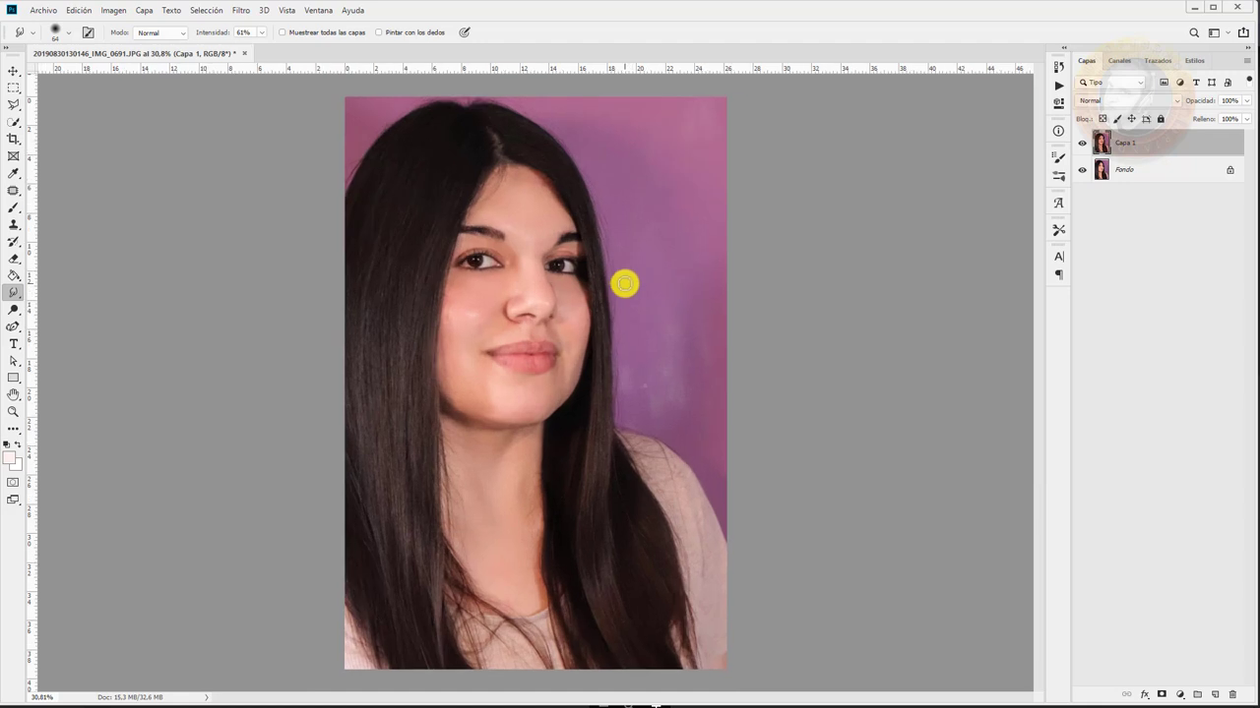
scroll(624, 284, "down", 1)
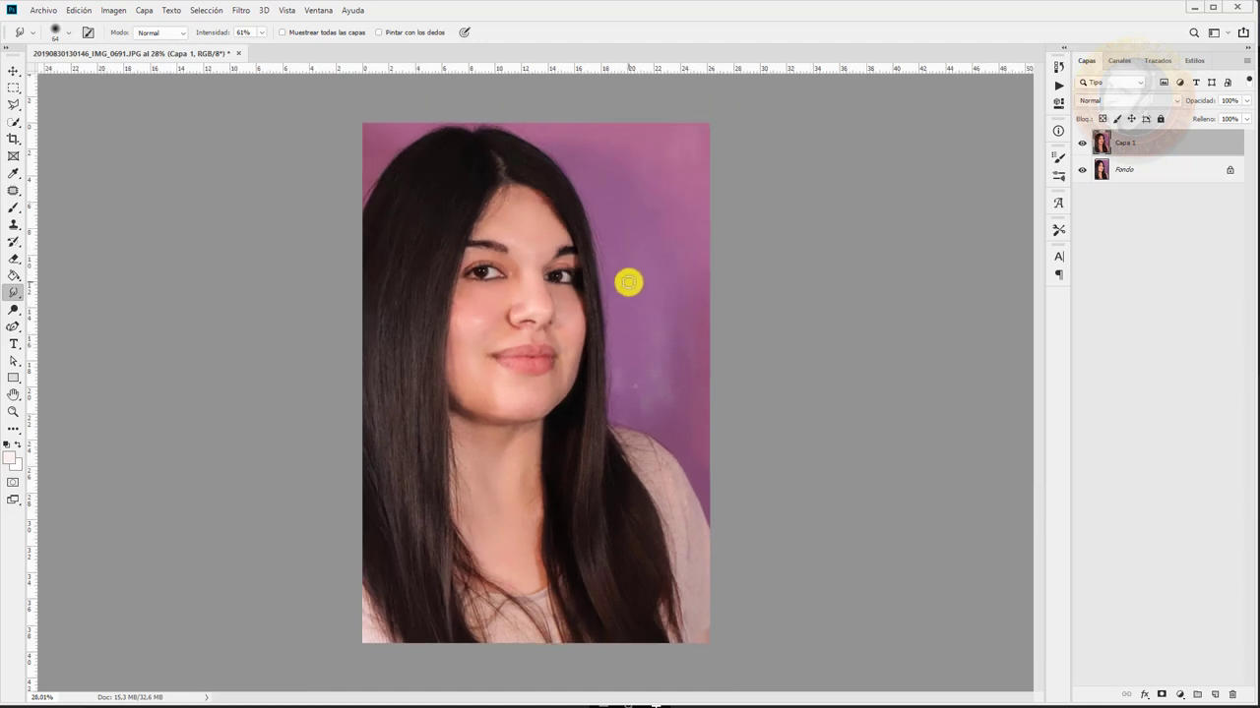
left_click(1083, 144)
Merge Capa 1 down into Fondo and duplicate the result as a new Capa 1
key("ctrl+e")
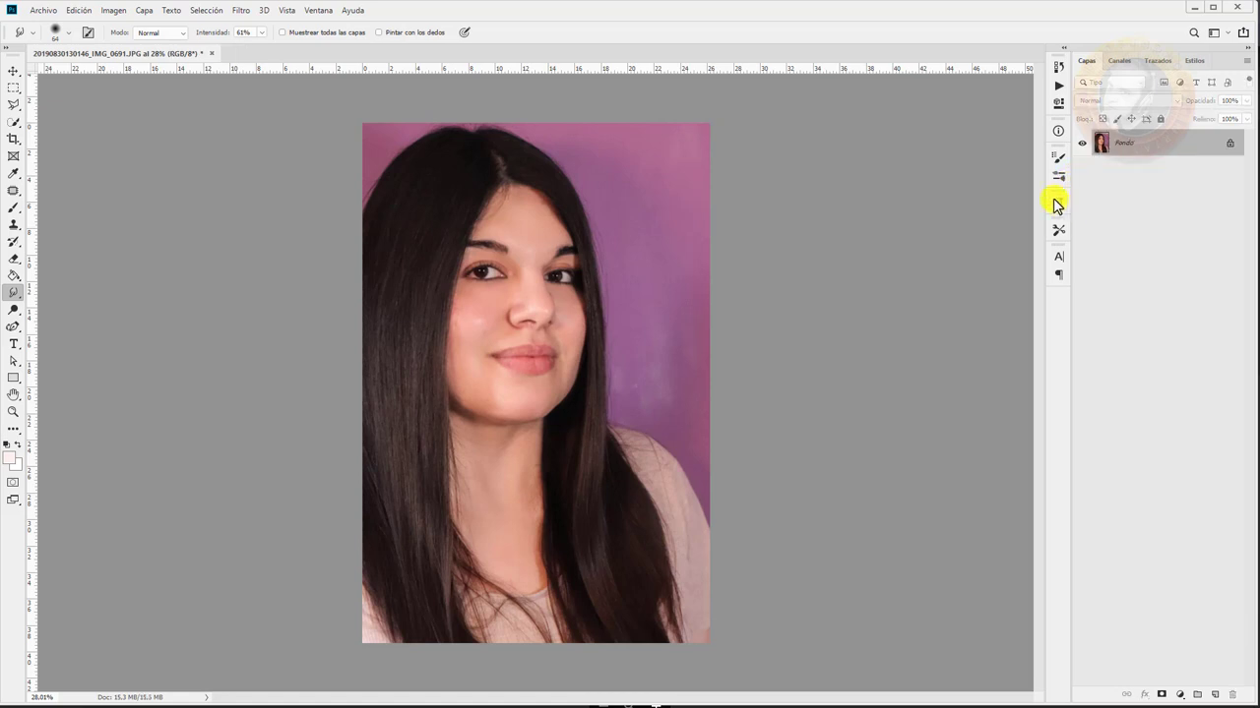
key("ctrl+j")
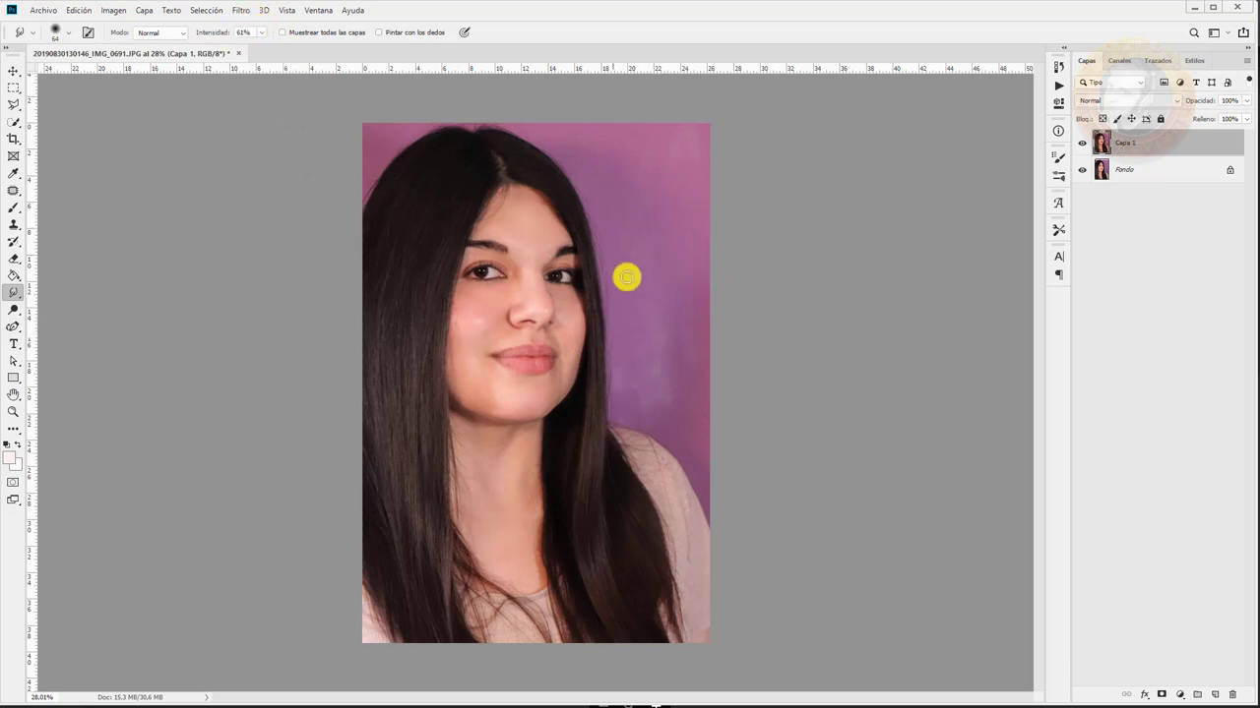
left_click(246, 10)
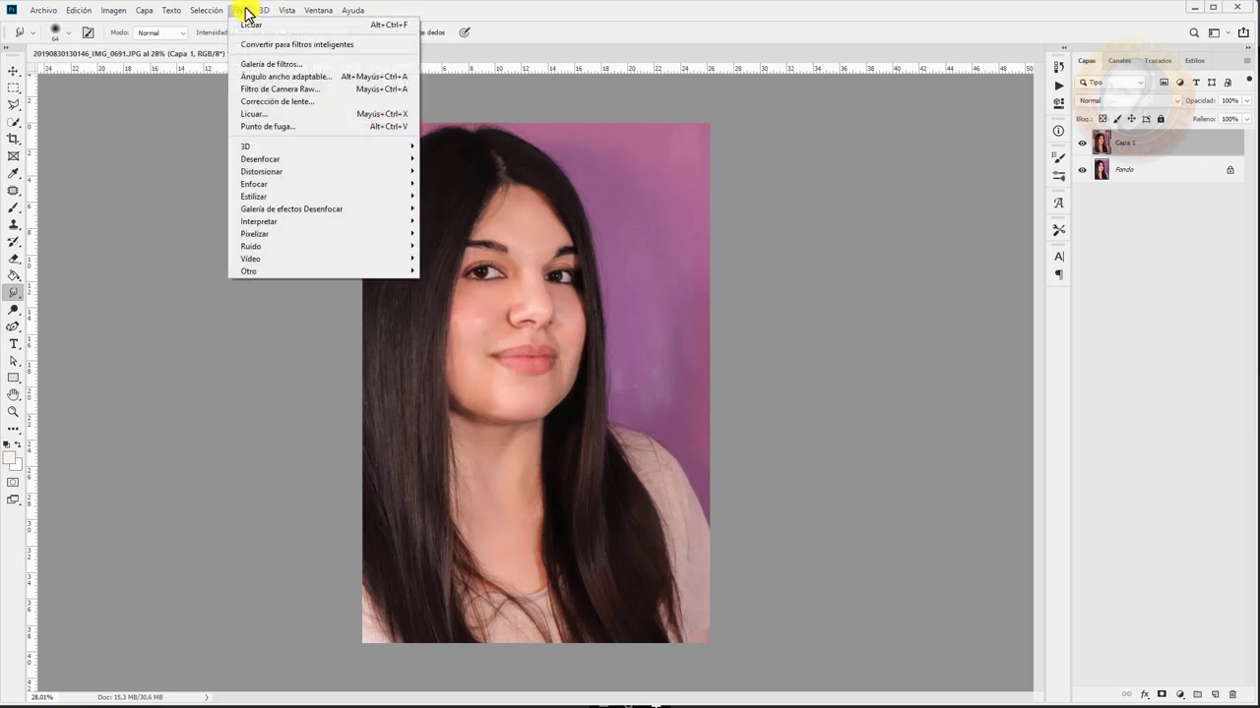
In Camera Raw, set temperature to +9, lower tint, exposure to +0,05, and add contrast
left_click(290, 88)
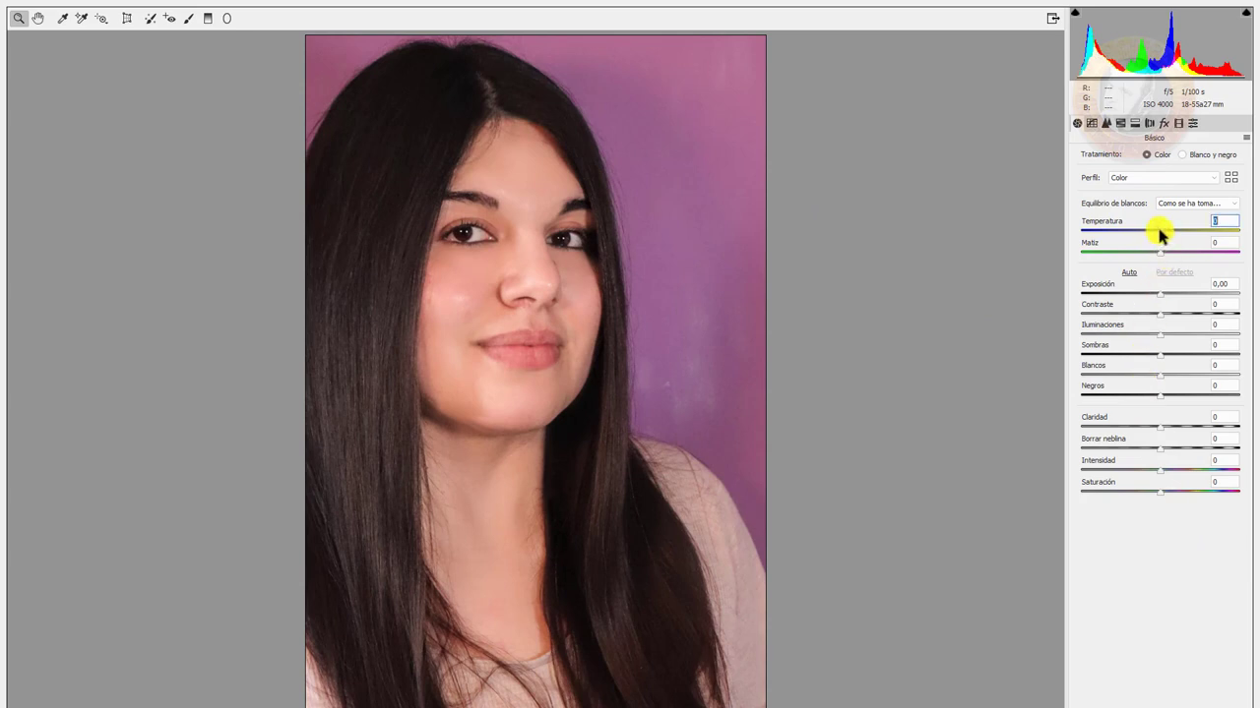
left_click_drag(1161, 234, 1169, 236)
key("Down")
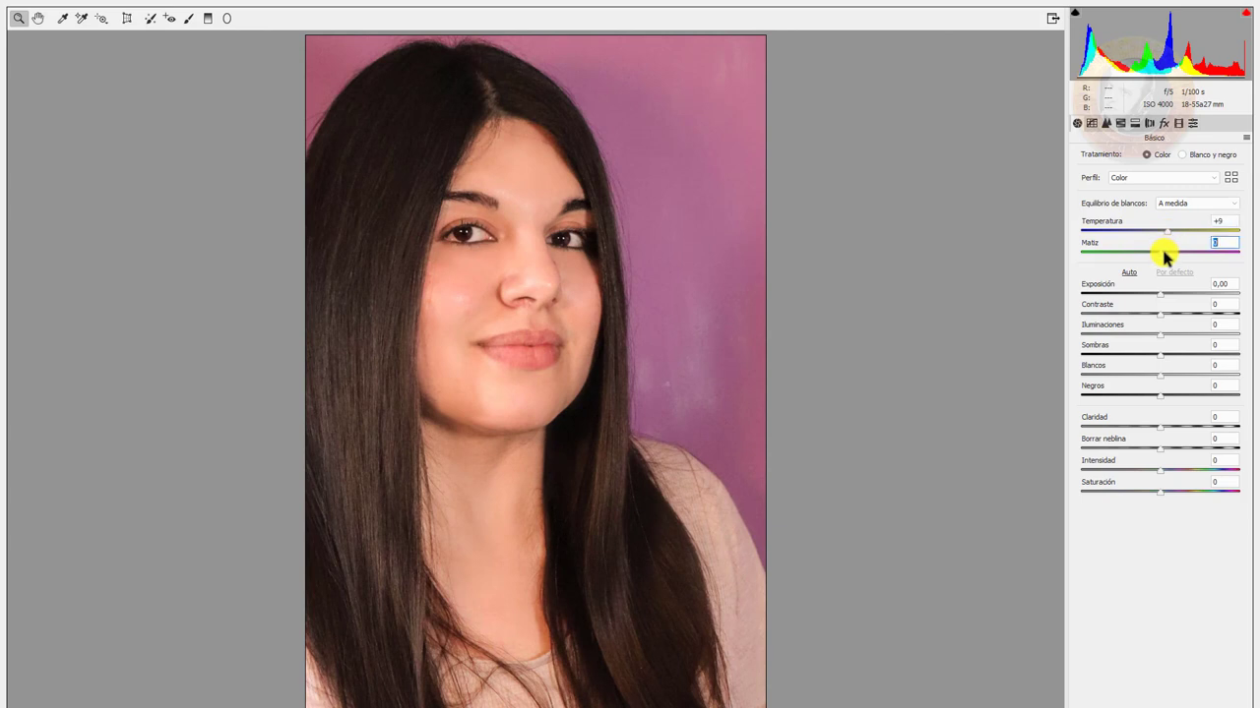
left_click_drag(1171, 257, 1167, 257)
left_click_drag(1157, 295, 1160, 293)
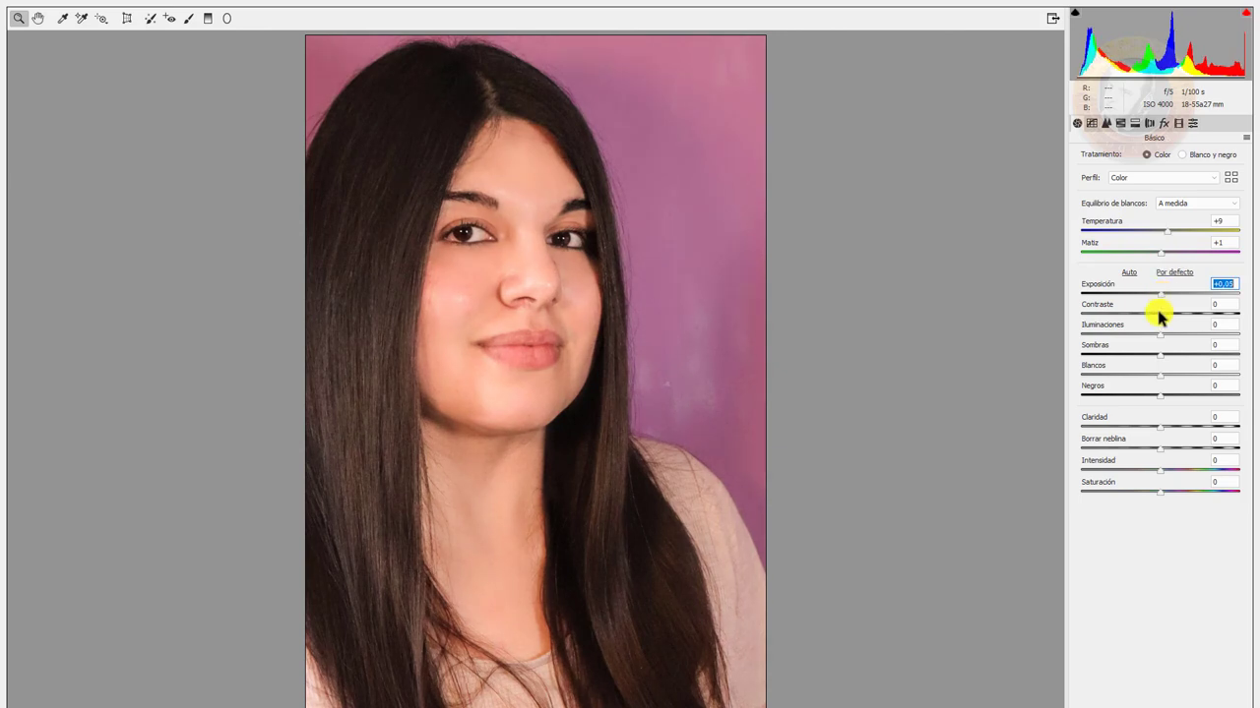
left_click_drag(1158, 313, 1164, 332)
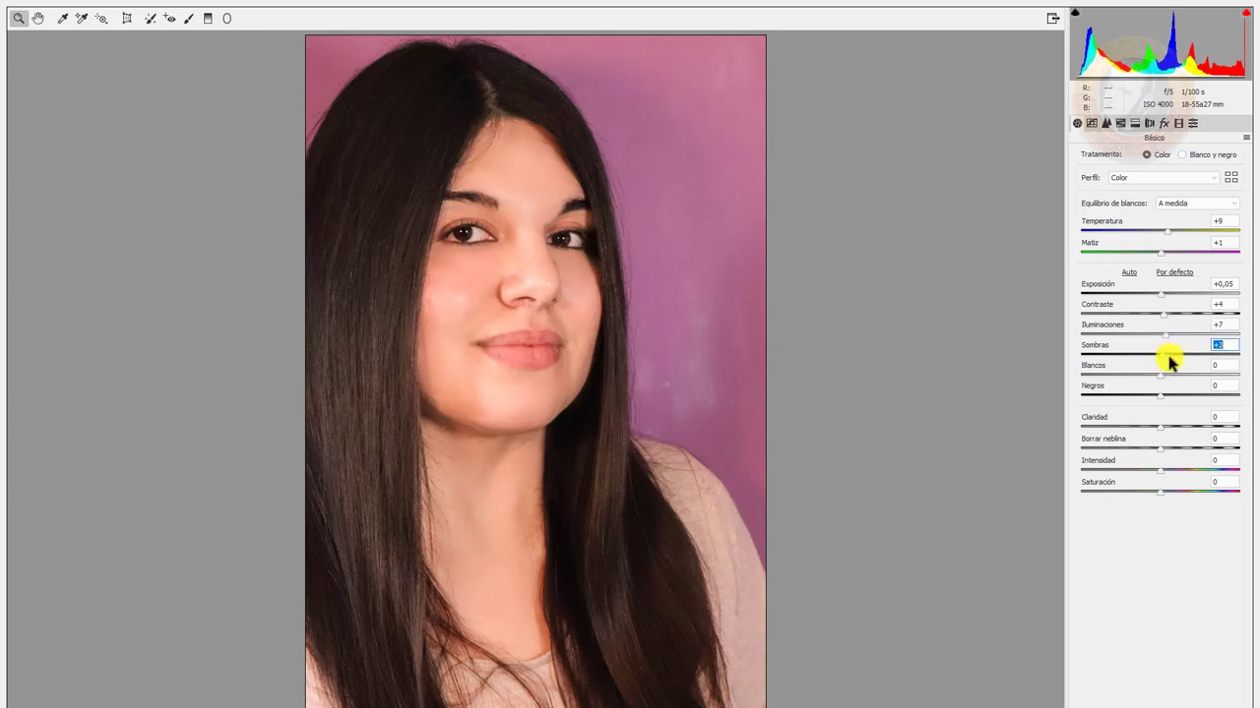
Adjust shadows, set whites to -18, and tweak blacks and clarity in Básico
left_click_drag(1163, 356, 1218, 358)
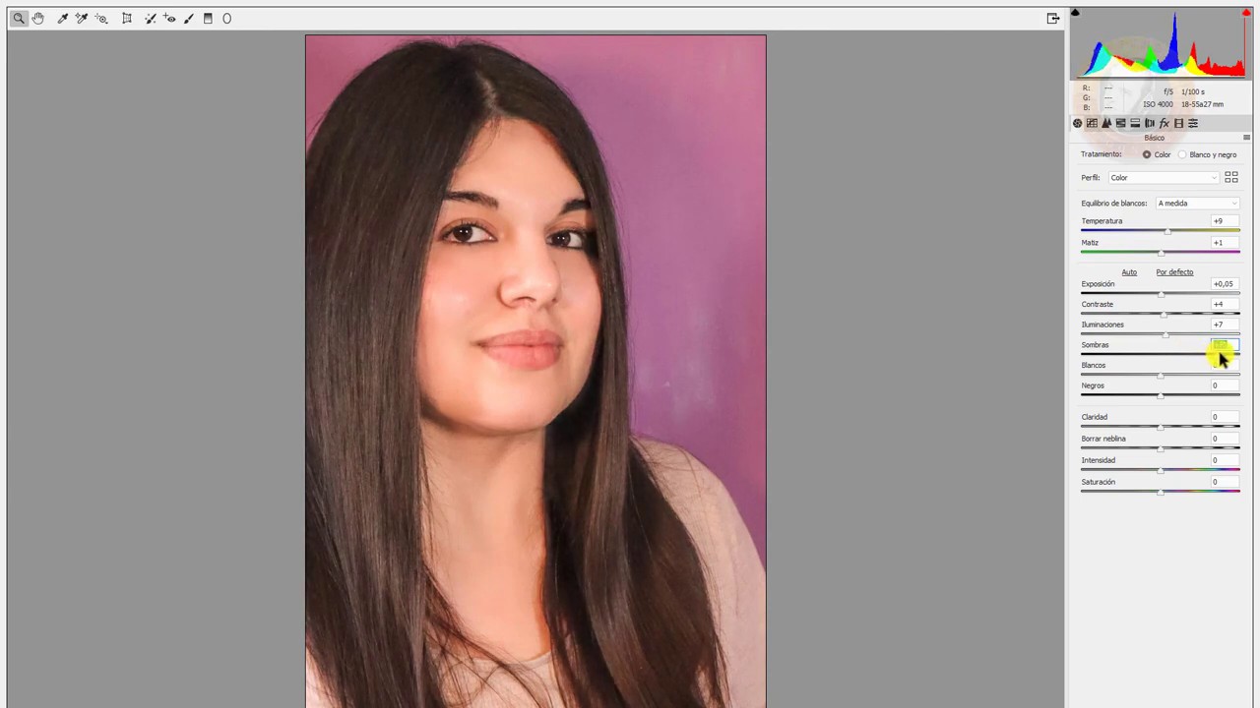
mouse_move(1220, 359)
left_mouse_down()
mouse_move(1084, 366)
mouse_move(1162, 360)
left_mouse_up()
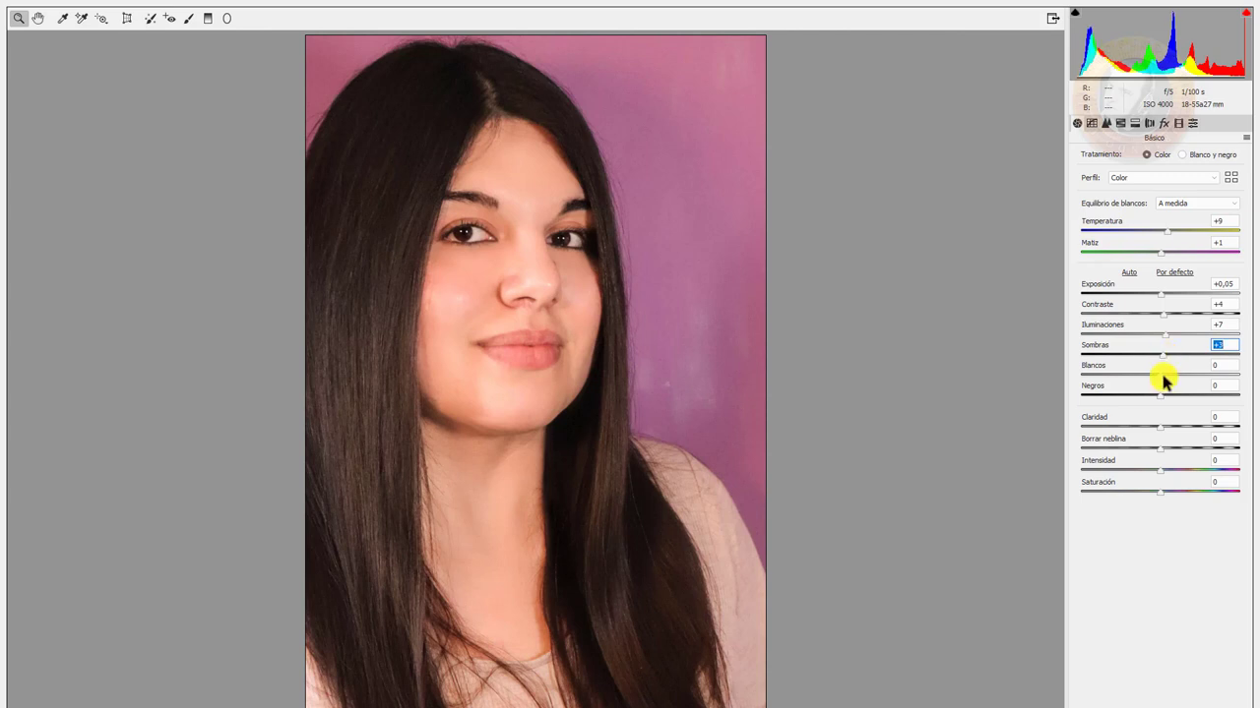
mouse_move(1162, 381)
left_mouse_down()
mouse_move(1209, 375)
mouse_move(1125, 374)
mouse_move(1145, 379)
left_mouse_up()
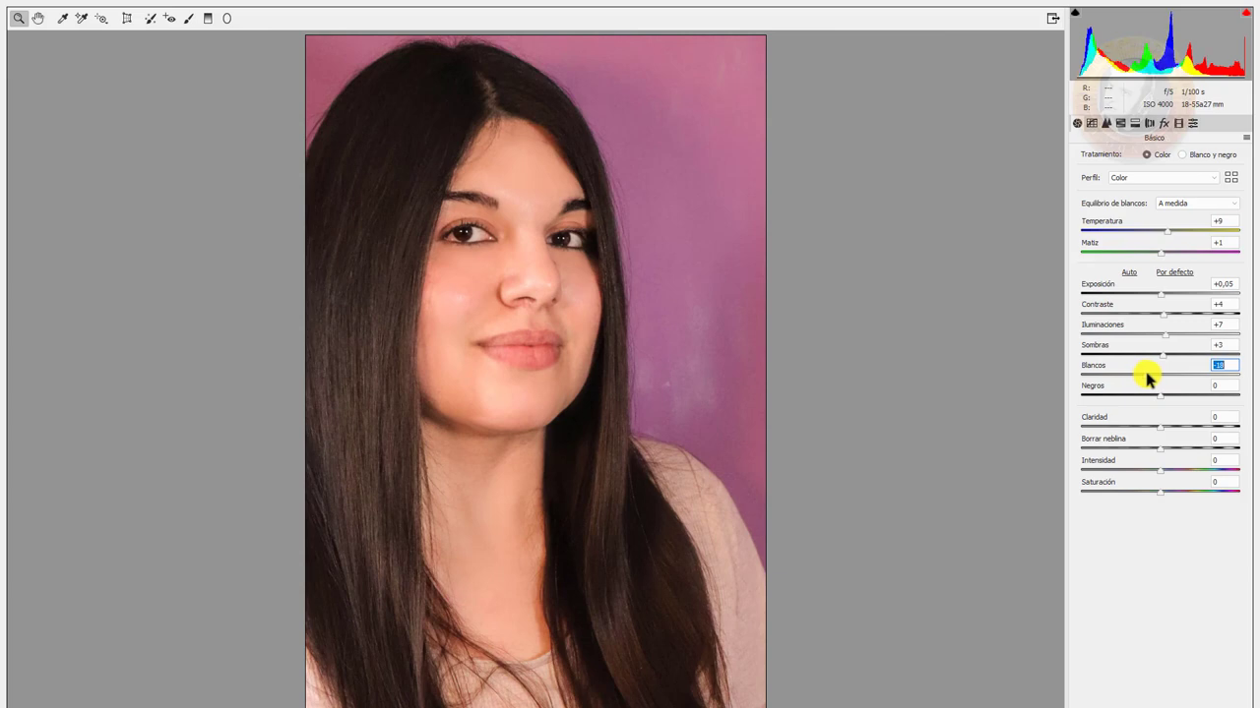
mouse_move(1158, 395)
left_mouse_down()
mouse_move(1063, 389)
mouse_move(1235, 404)
mouse_move(1149, 396)
mouse_move(1170, 397)
left_mouse_up()
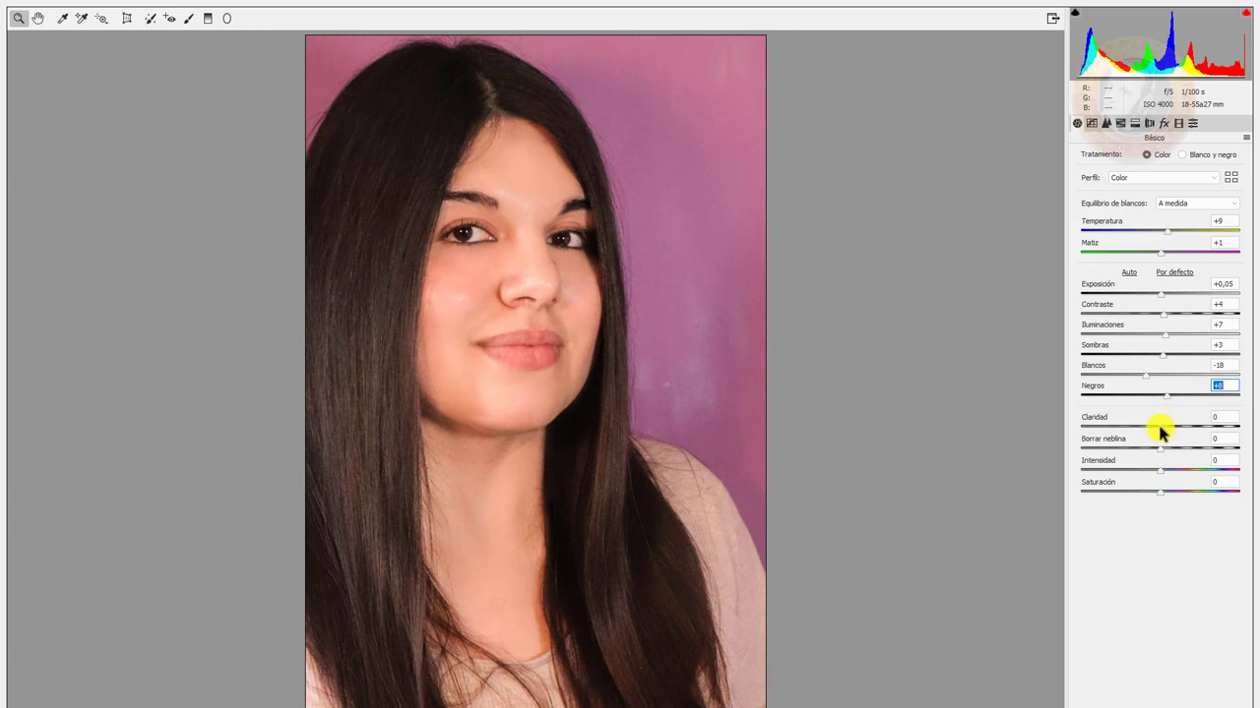
mouse_move(1160, 426)
left_mouse_down()
mouse_move(1101, 422)
mouse_move(1185, 433)
mouse_move(1119, 450)
mouse_move(1164, 450)
mouse_move(1151, 452)
left_mouse_up()
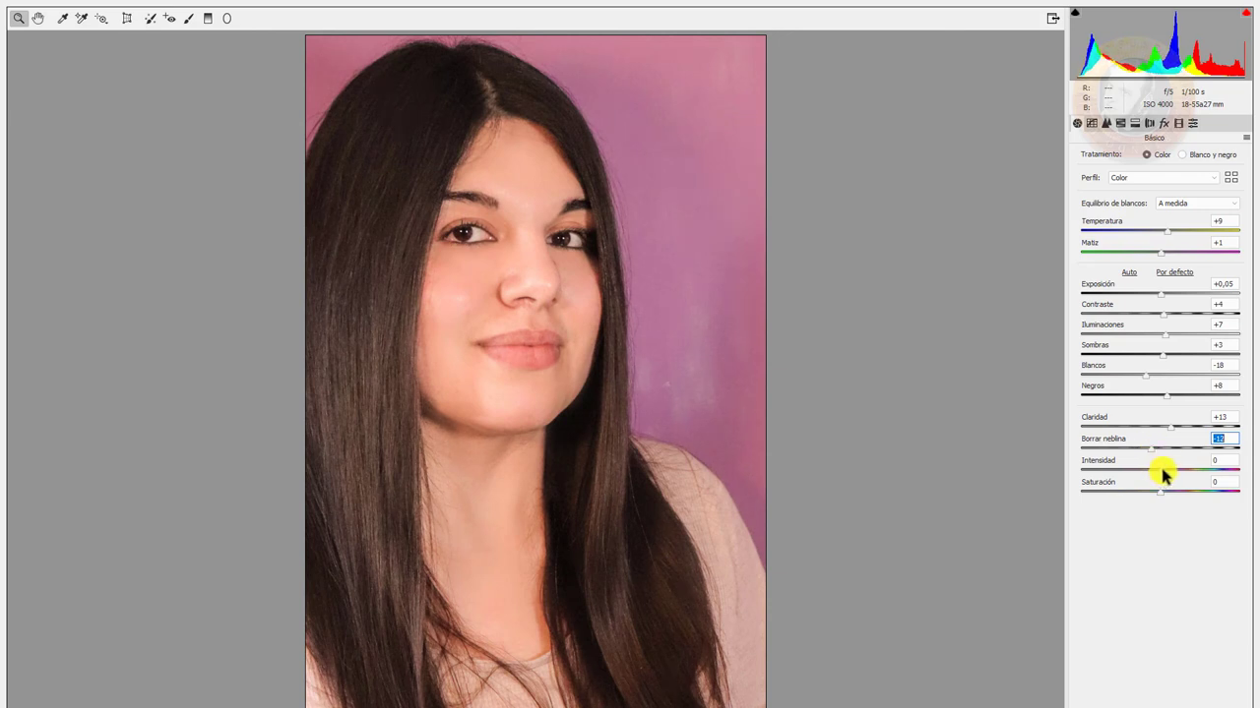
Settle Intensidad at a subtle +2 and reset Saturación to 0
left_click_drag(1162, 468, 1232, 469)
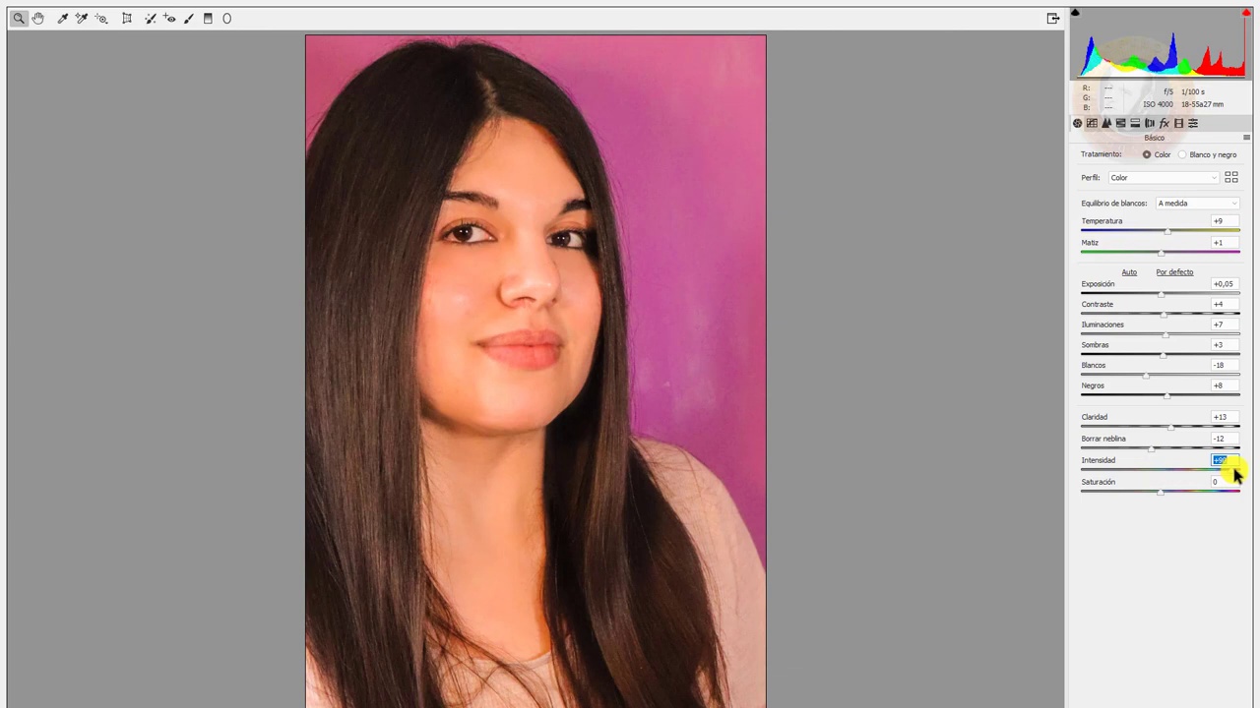
mouse_move(1236, 471)
left_mouse_down()
mouse_move(1045, 470)
mouse_move(1164, 480)
mouse_move(1147, 497)
mouse_move(1075, 497)
mouse_move(1163, 499)
left_mouse_up()
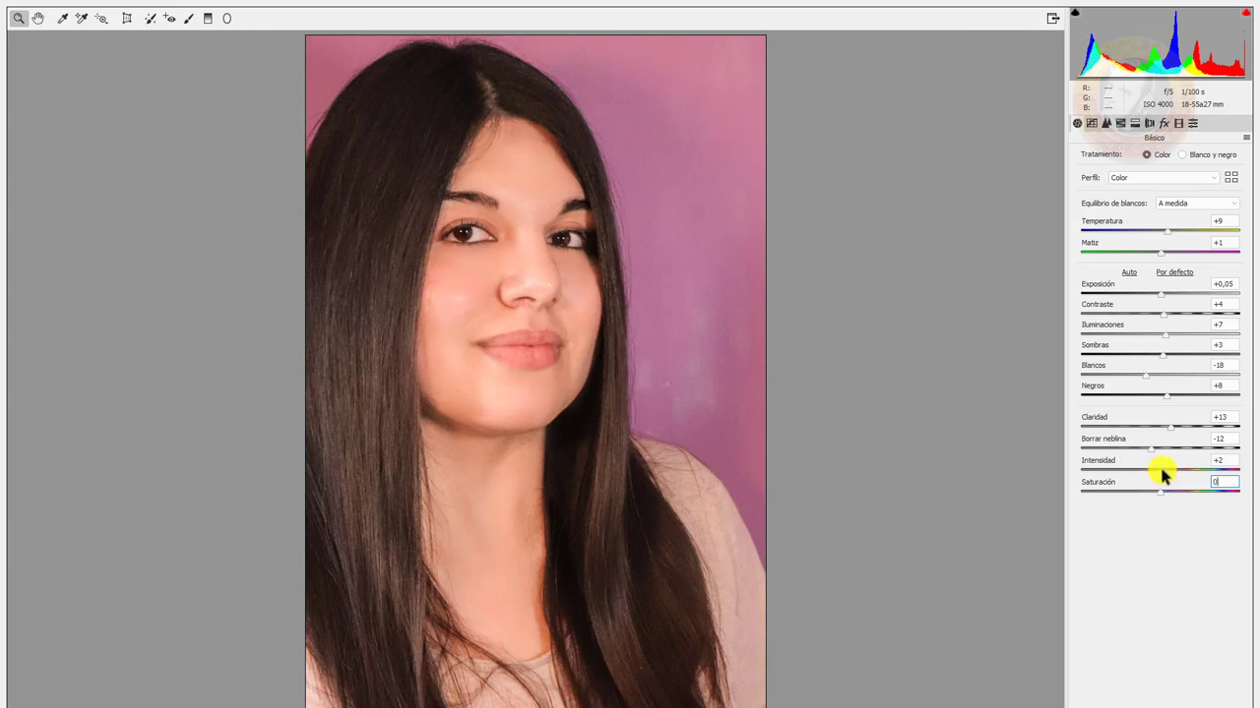
type("0")
key("shift+Tab")
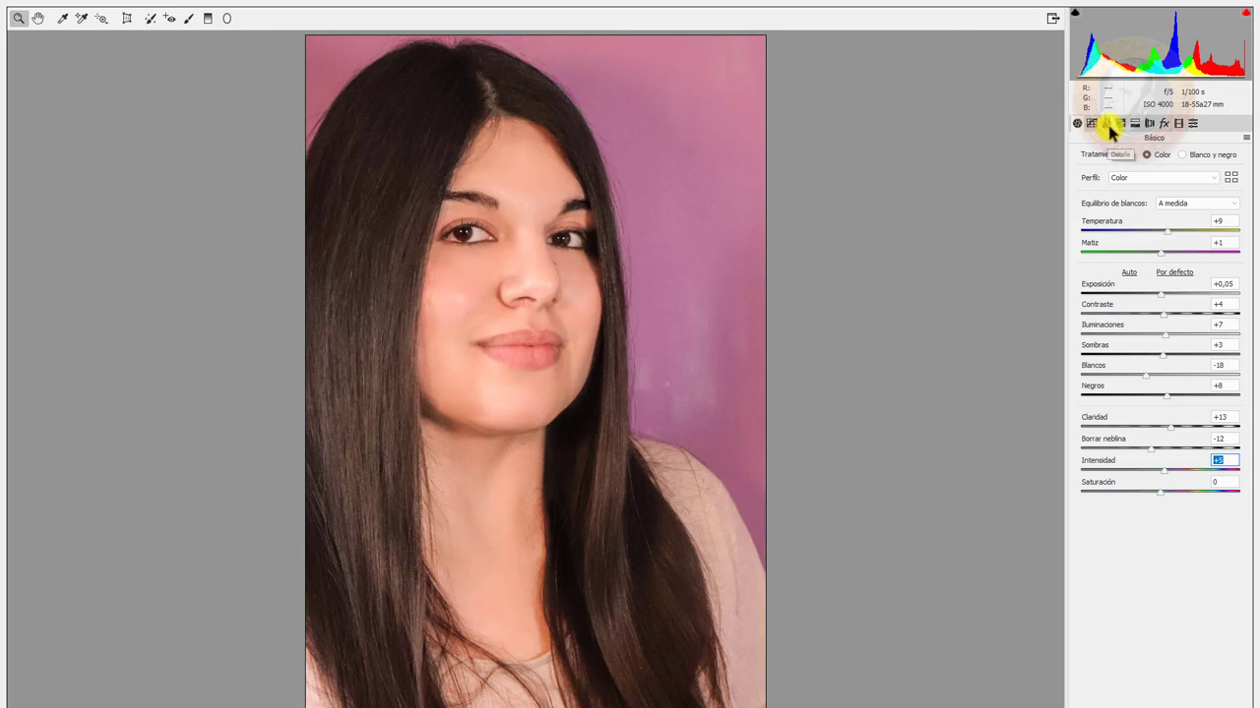
In Detalle, sharpen with Cantidad 33, Radio 1,2, Detalle 33 and add slight Luminancia reduction
left_click(1106, 124)
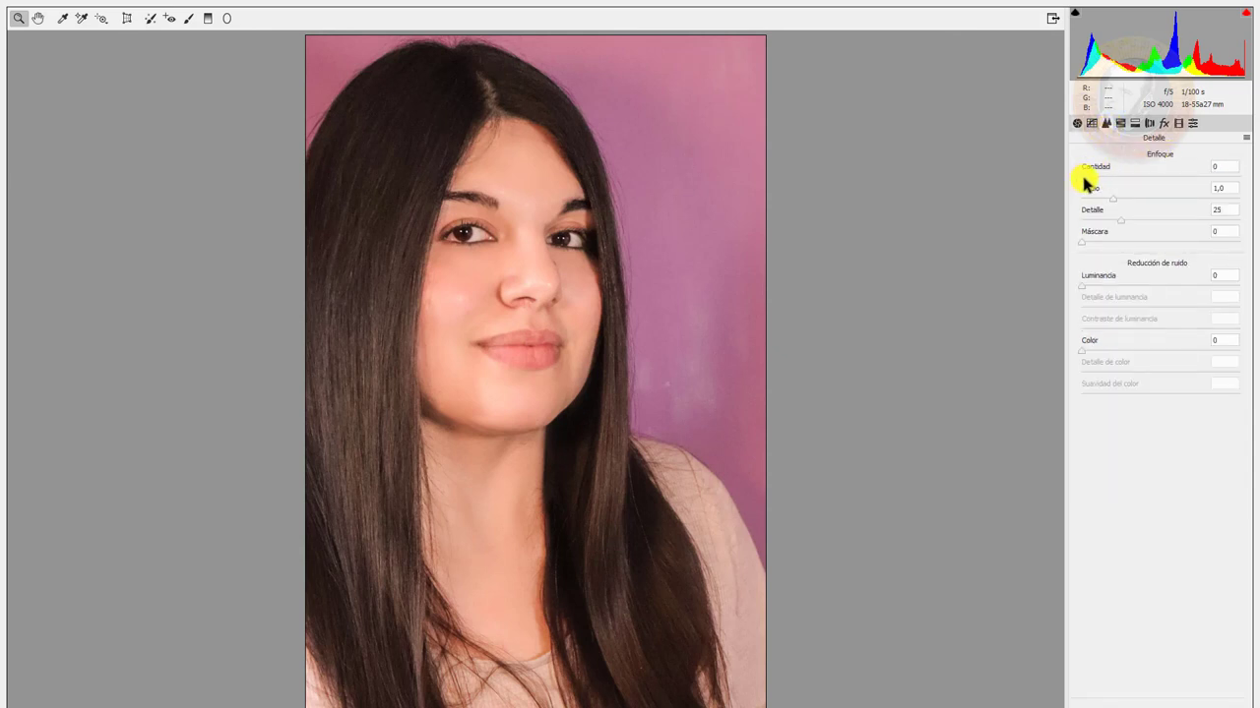
left_click_drag(1087, 182, 1119, 193)
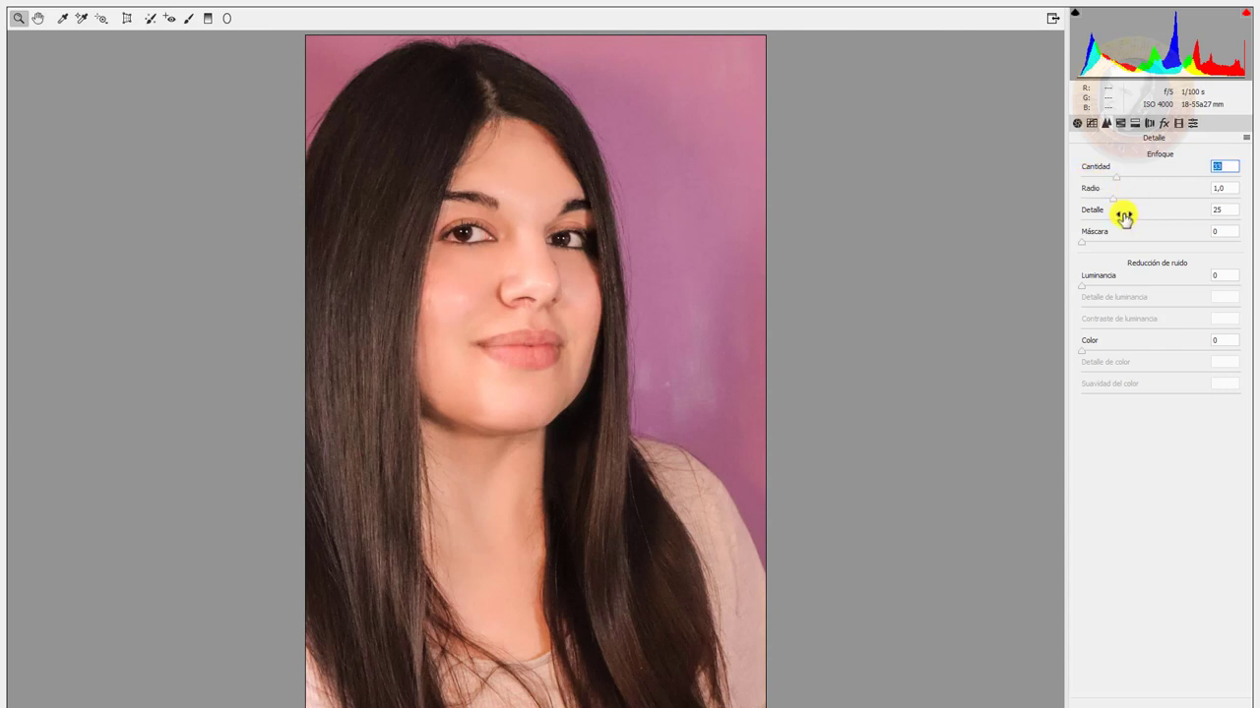
left_click(1116, 199)
key("Up")
key("Up")
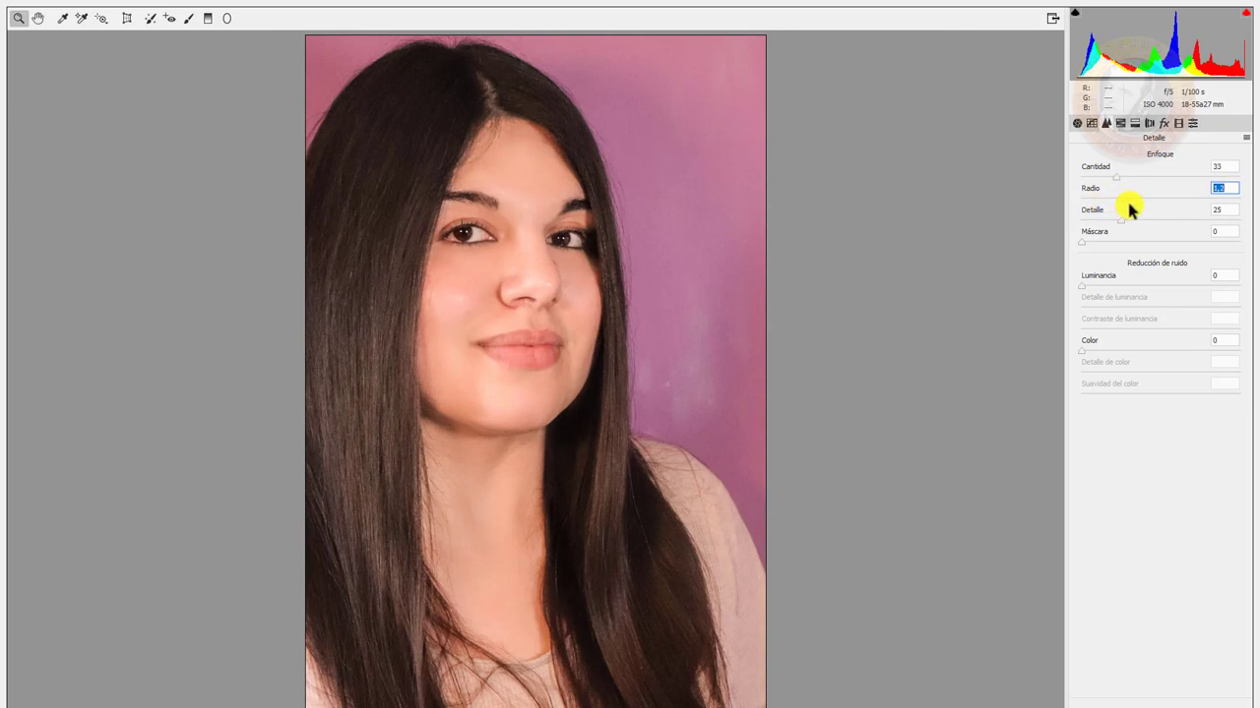
mouse_move(1124, 220)
left_mouse_down()
mouse_move(1150, 234)
mouse_move(1130, 236)
left_mouse_up()
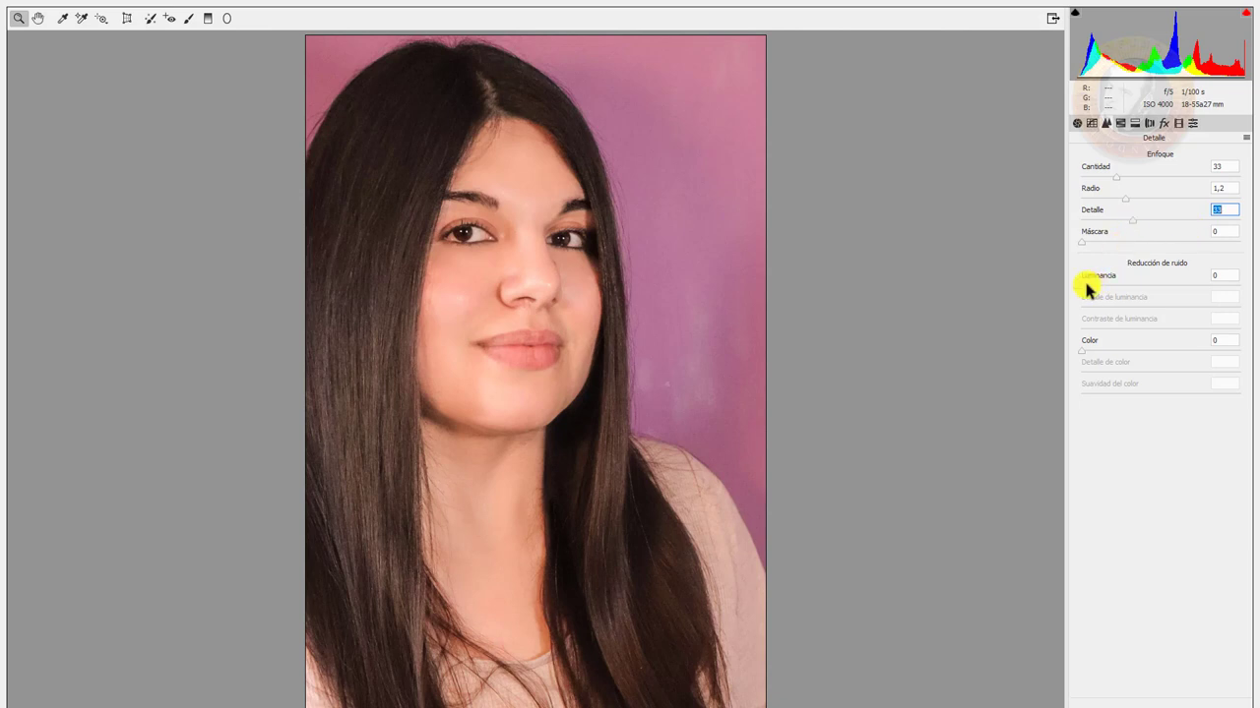
left_click_drag(1082, 287, 1090, 287)
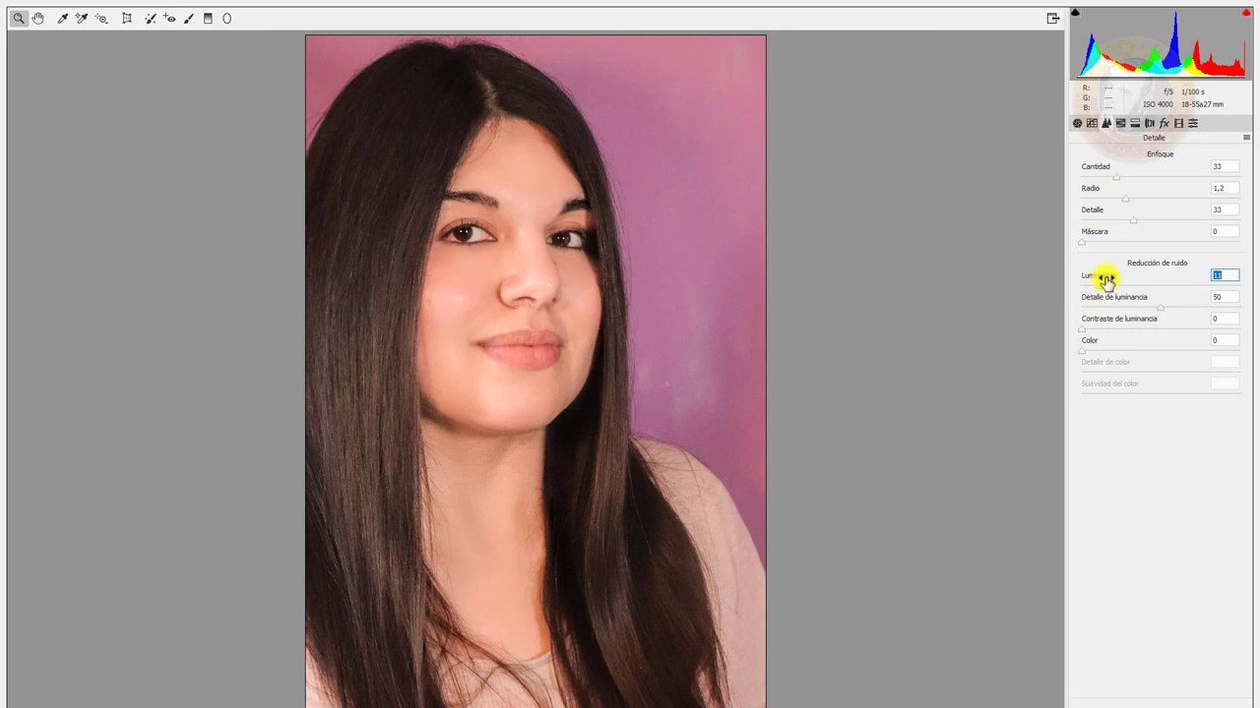
Add a light Granulado amount in Efectos and apply all Camera Raw edits to Capa 1
left_click(1164, 123)
left_click_drag(1081, 183, 1097, 177)
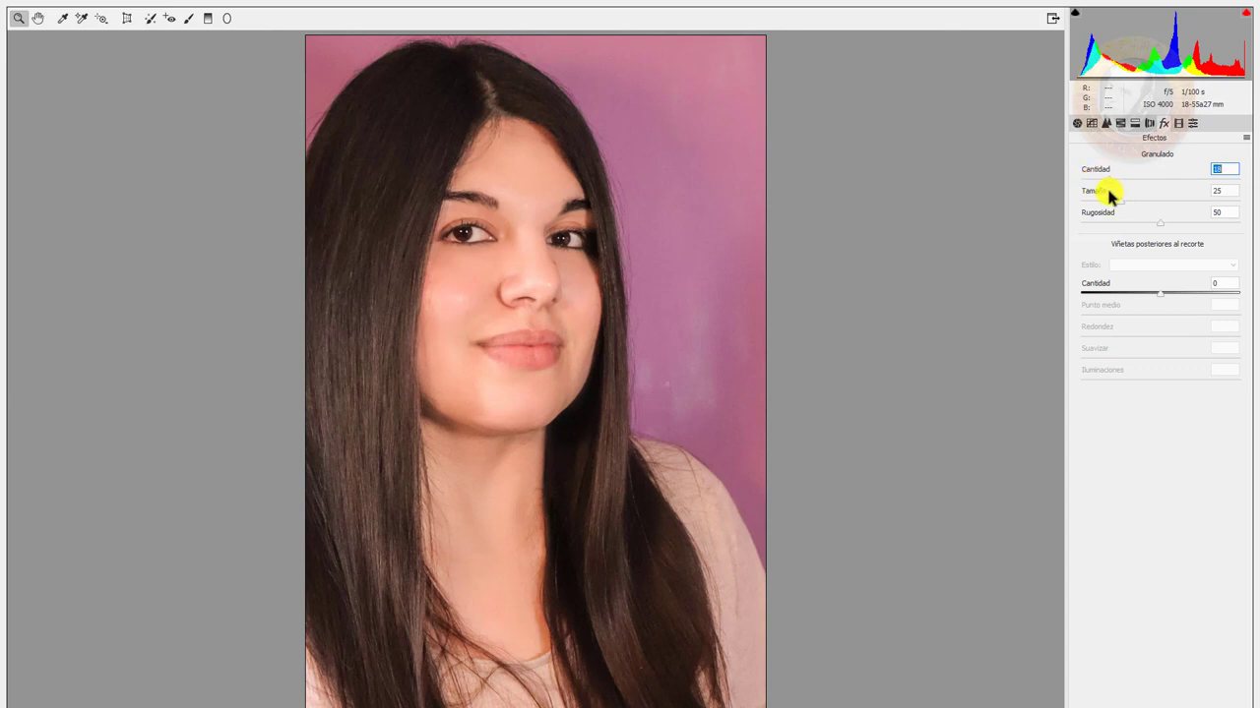
left_click_drag(1108, 192, 1115, 188)
key("Return")
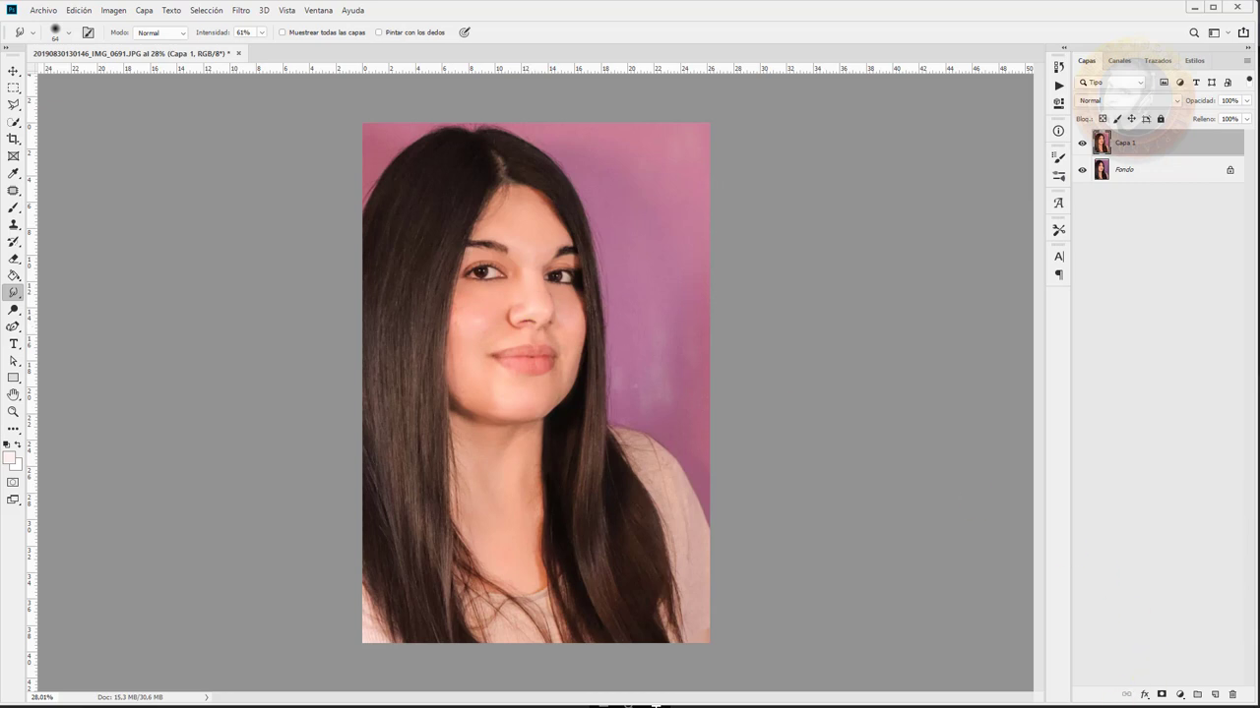
Add a Tono/saturación 1 adjustment layer and target the Rojos range
left_click(1181, 694)
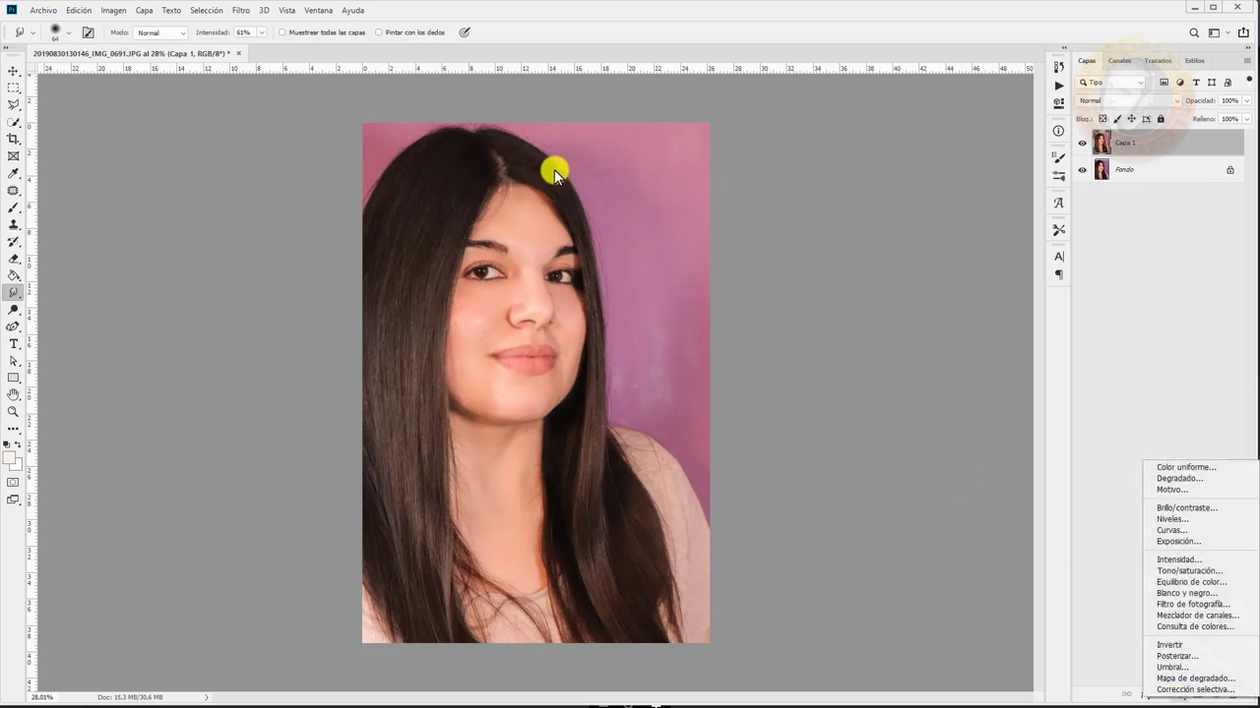
left_click(146, 15)
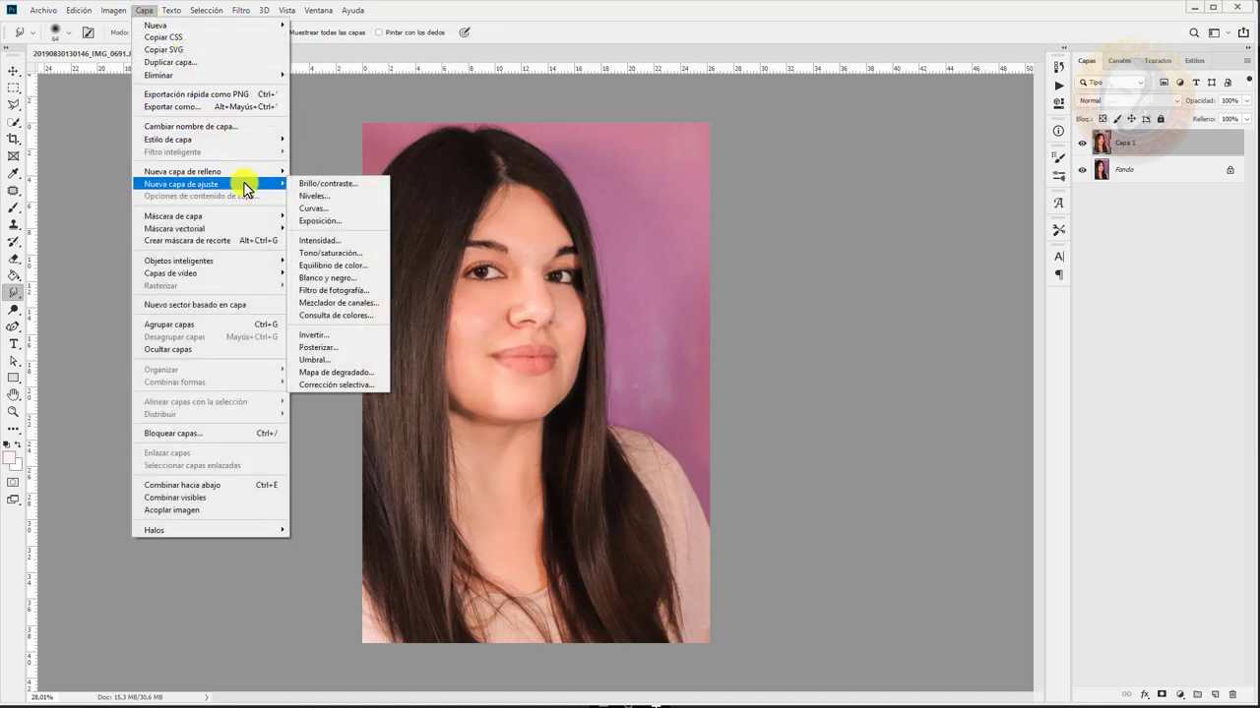
mouse_move(181, 184)
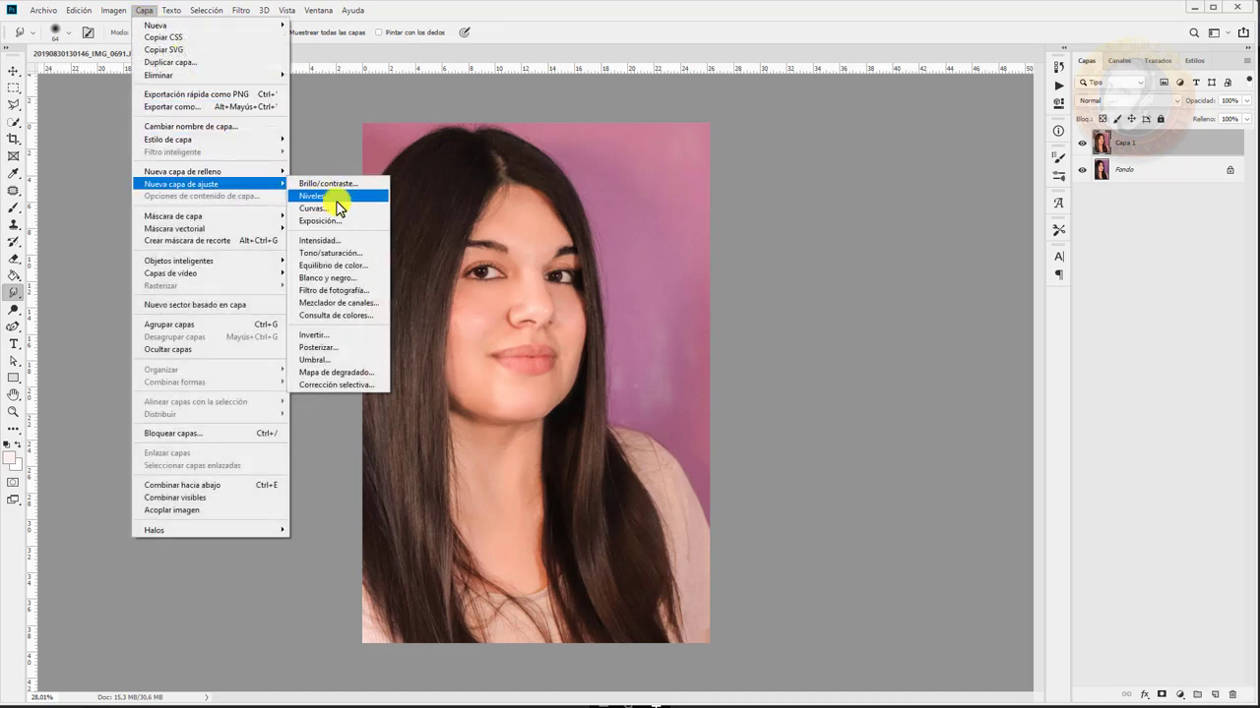
left_click(352, 252)
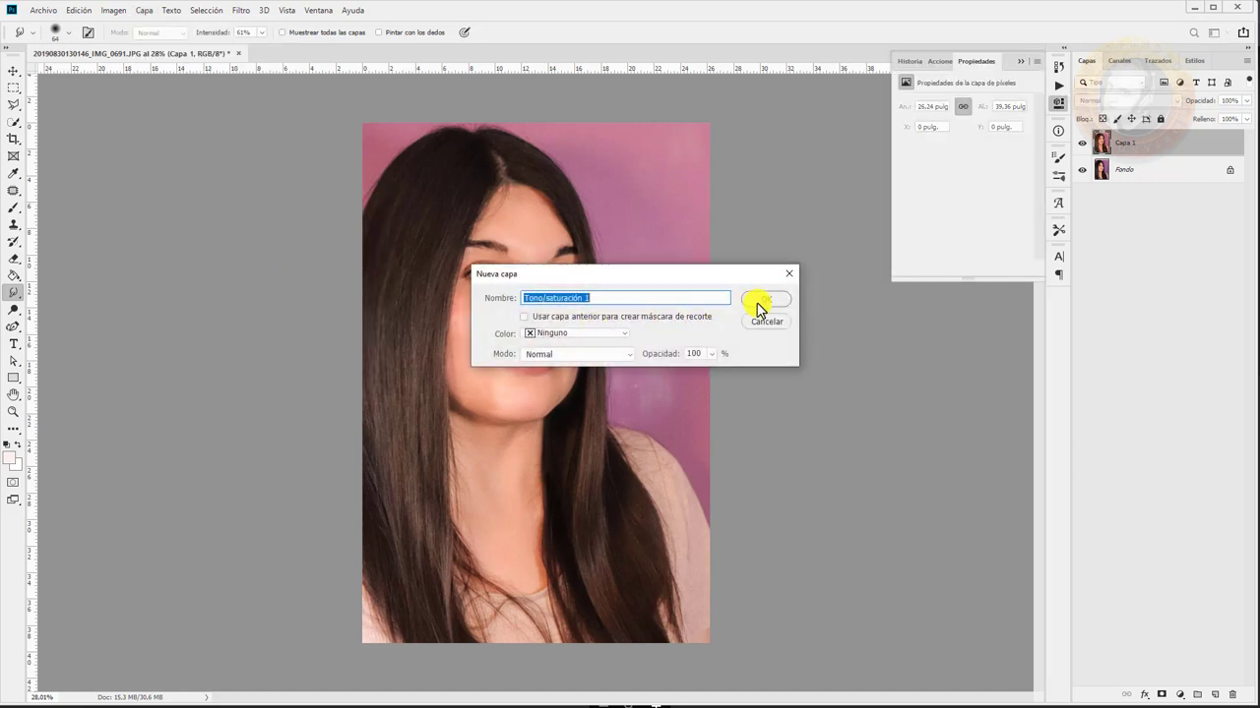
left_click(764, 299)
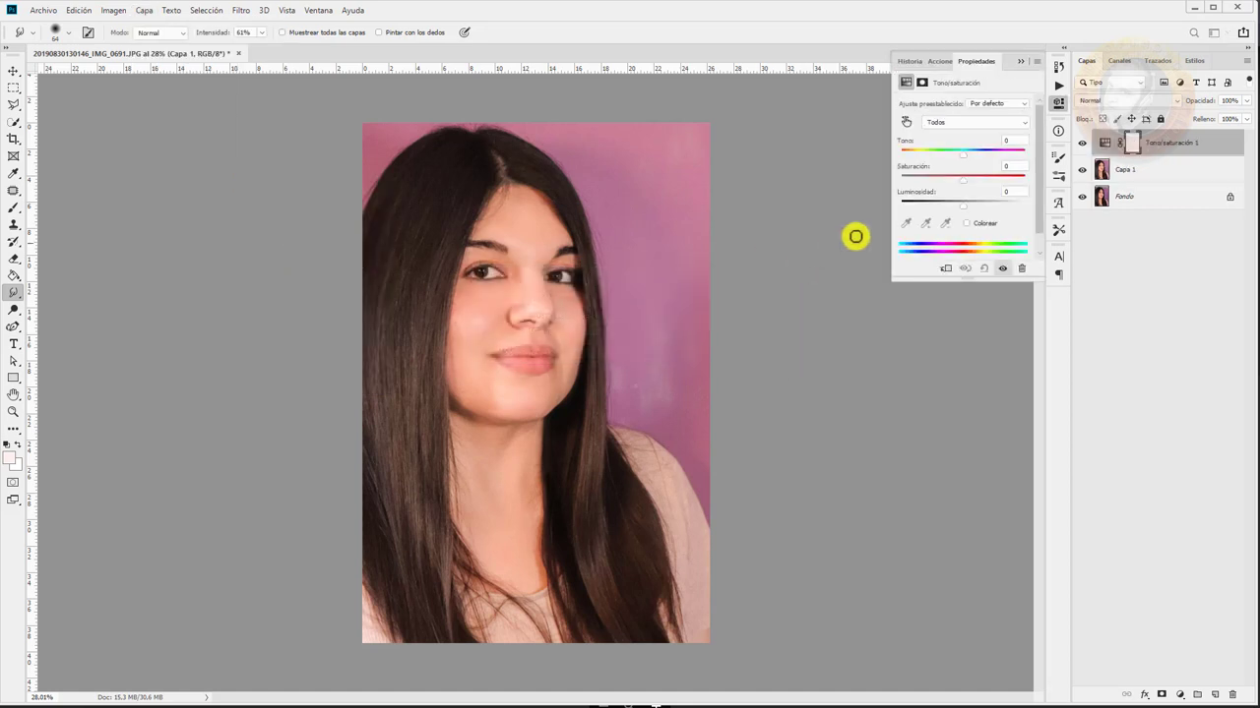
left_click(984, 123)
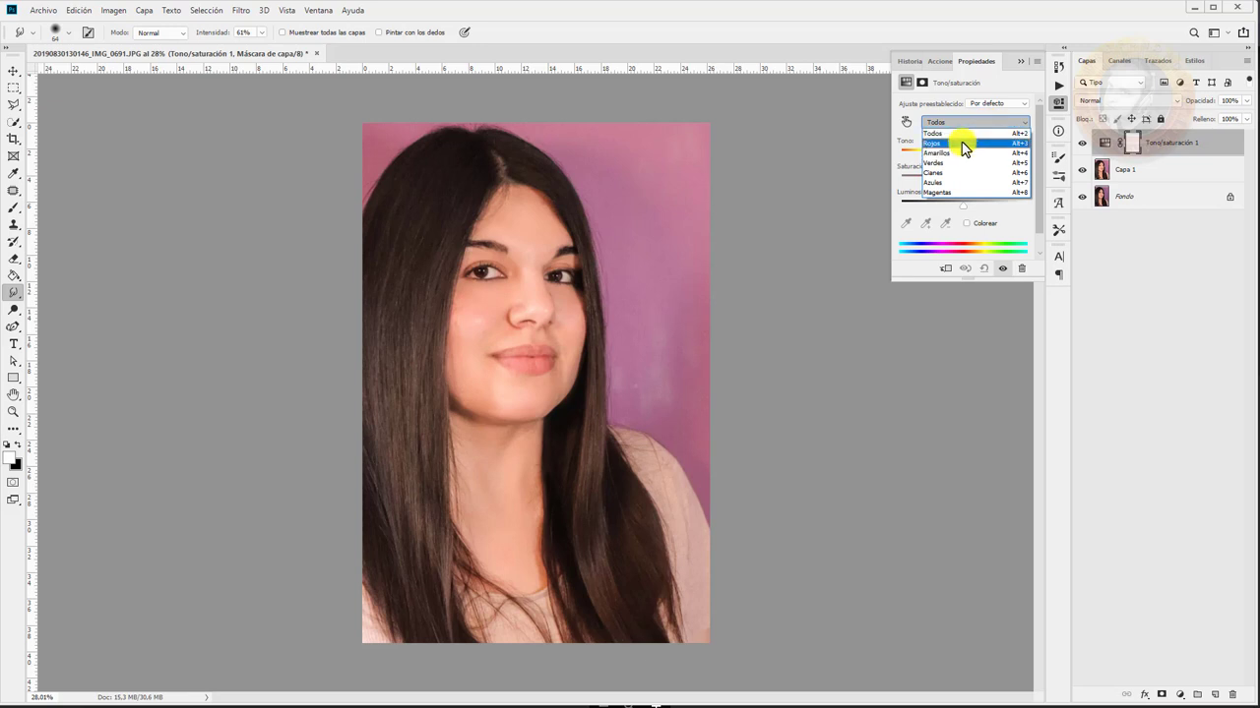
left_click(961, 142)
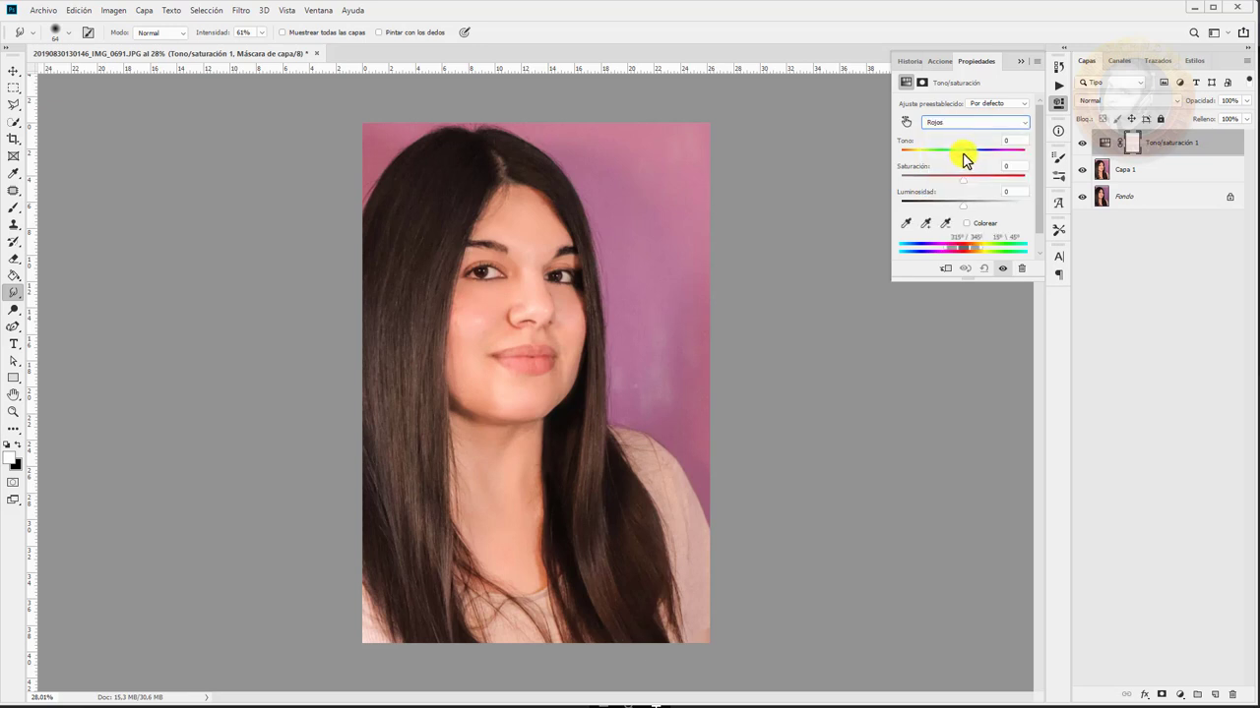
Set the reds to Tono +4, Luminosidad 0 and Saturación +3
left_click_drag(964, 156, 963, 155)
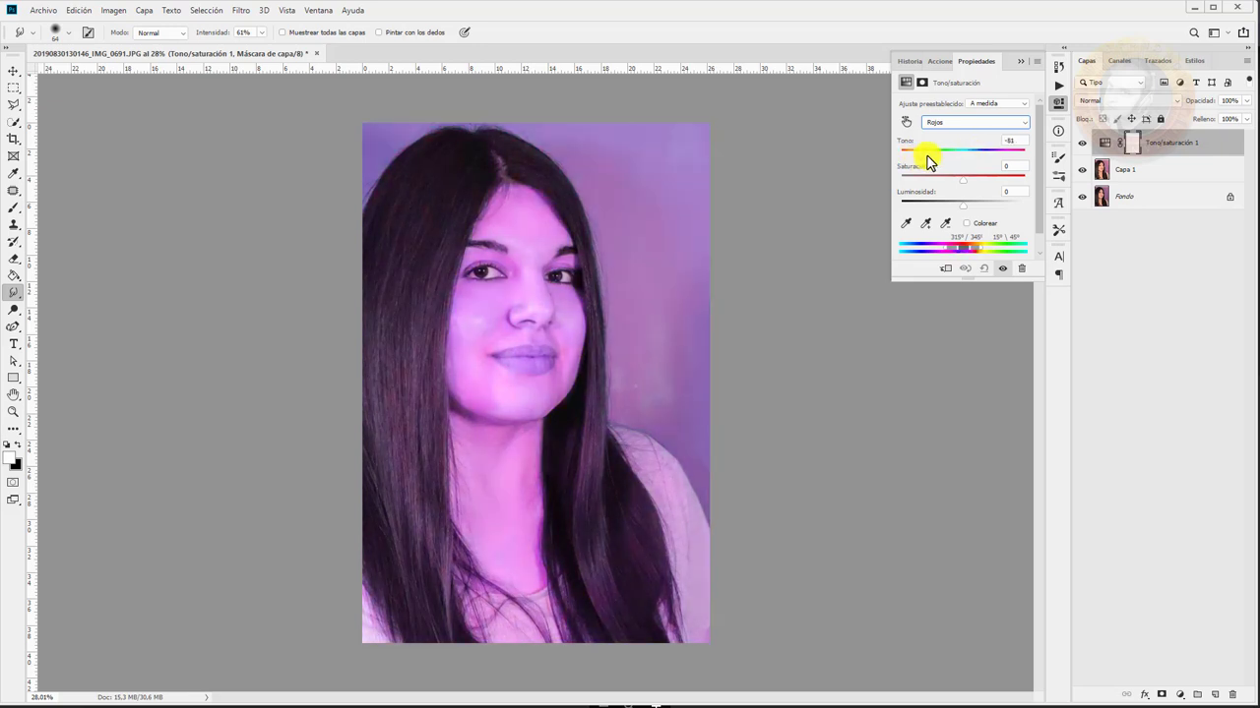
left_click_drag(973, 159, 943, 156)
left_click(1013, 140)
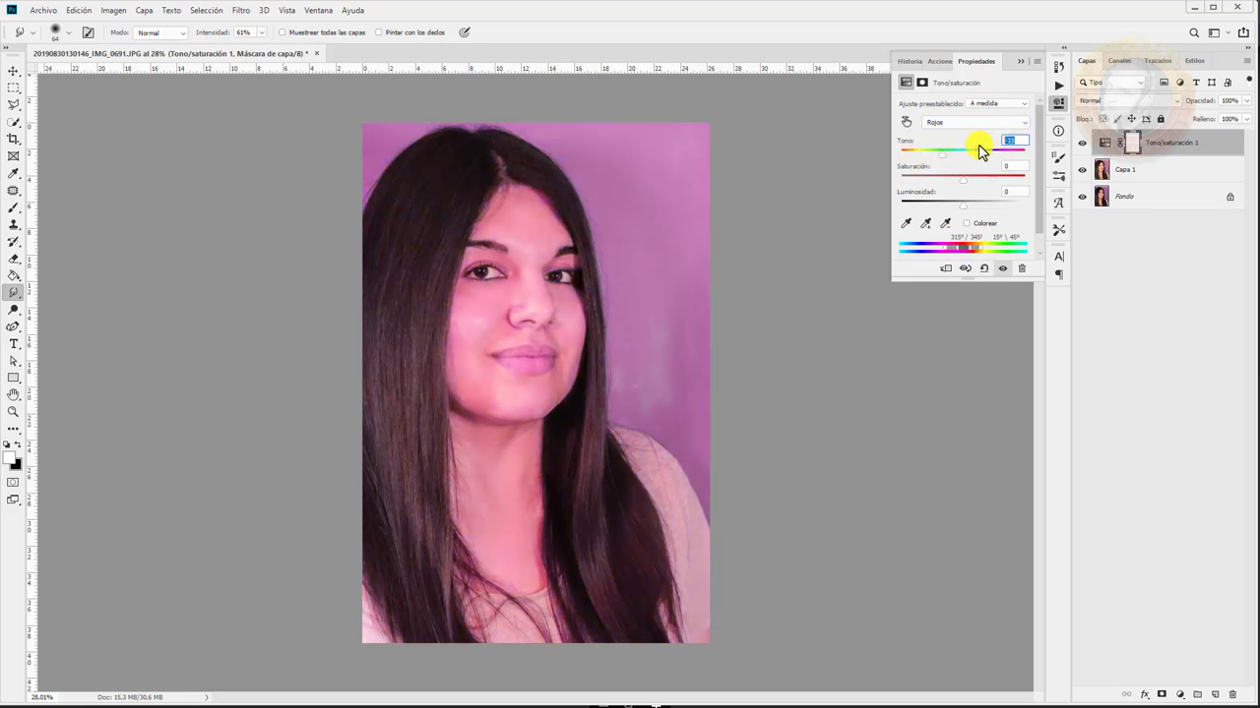
type("0")
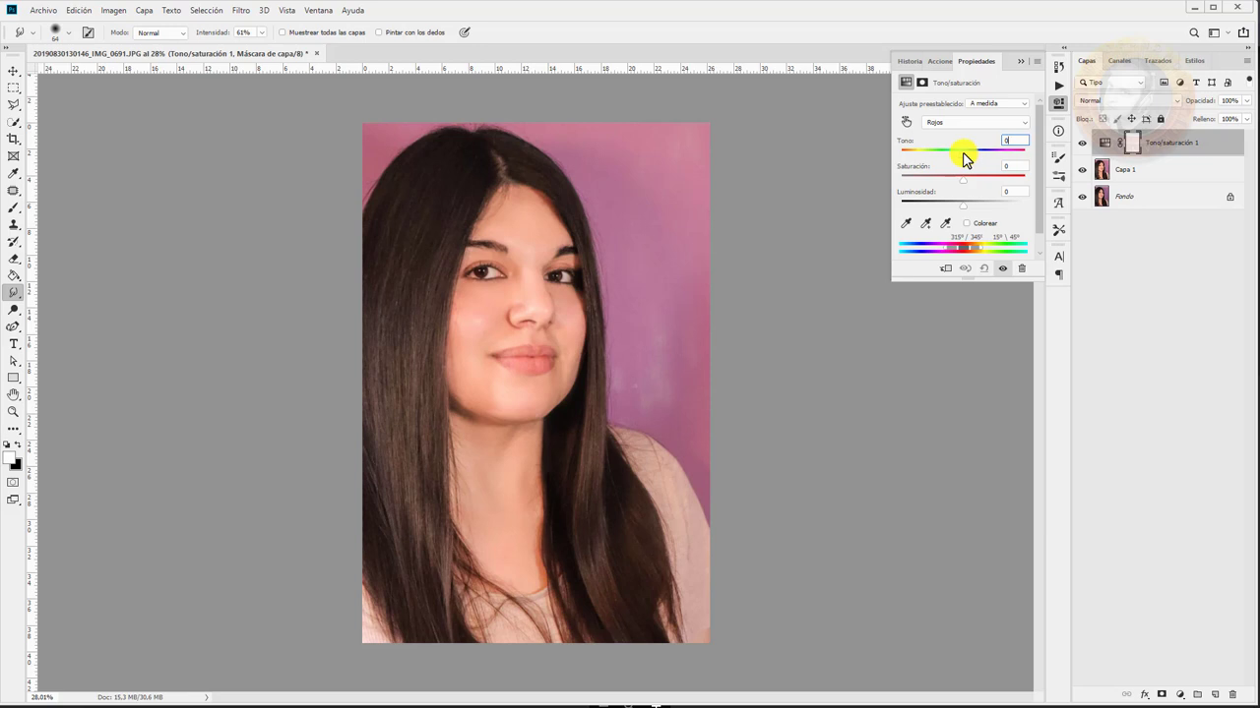
type("+4")
key("Return")
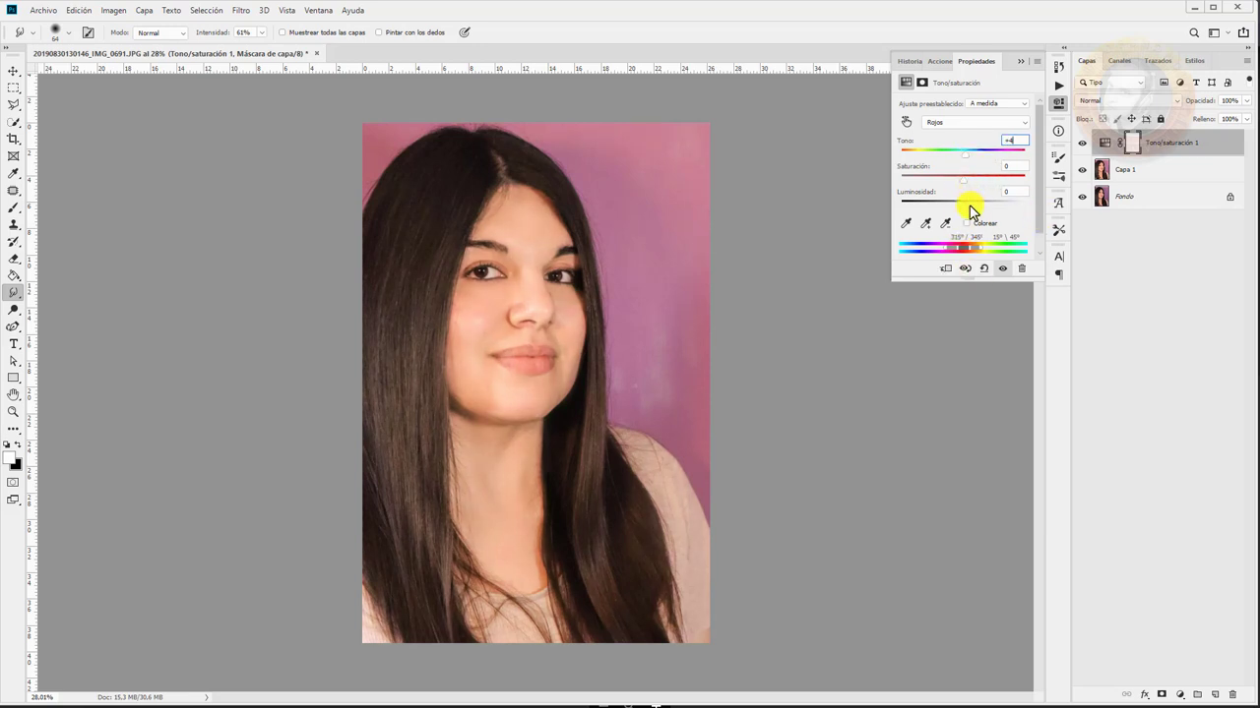
left_click_drag(965, 206, 968, 208)
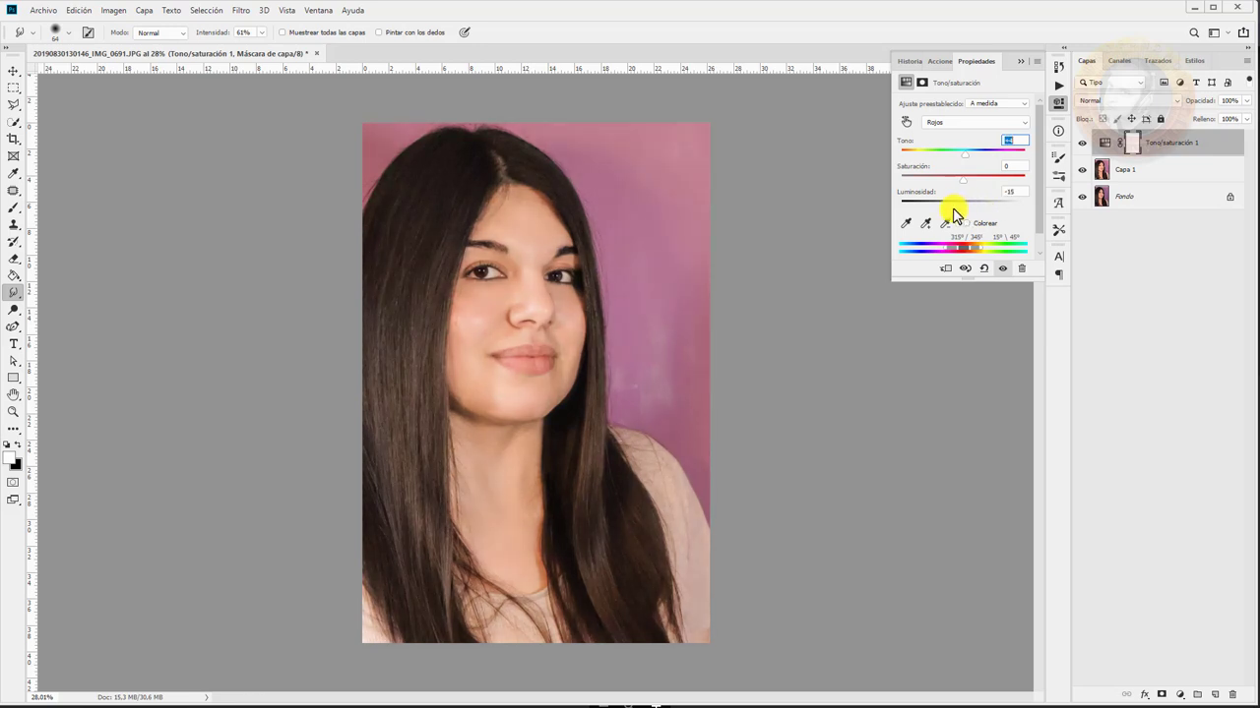
left_click(1008, 191)
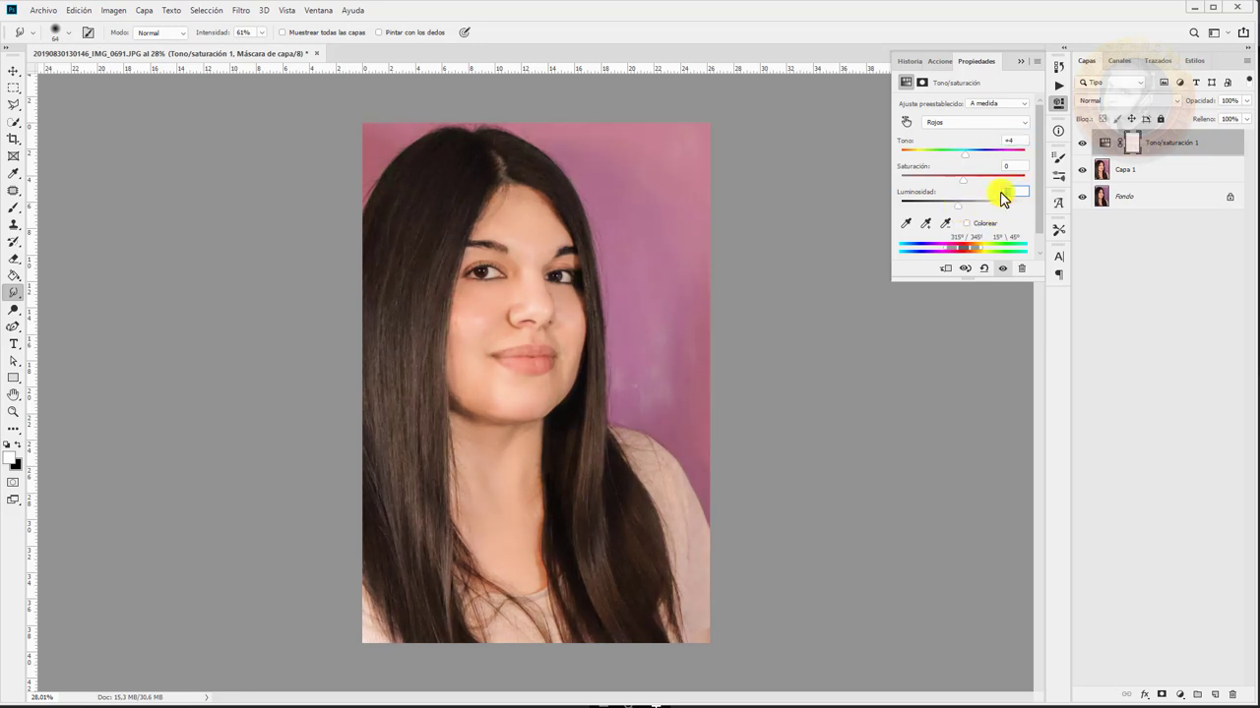
type("0")
key("Return")
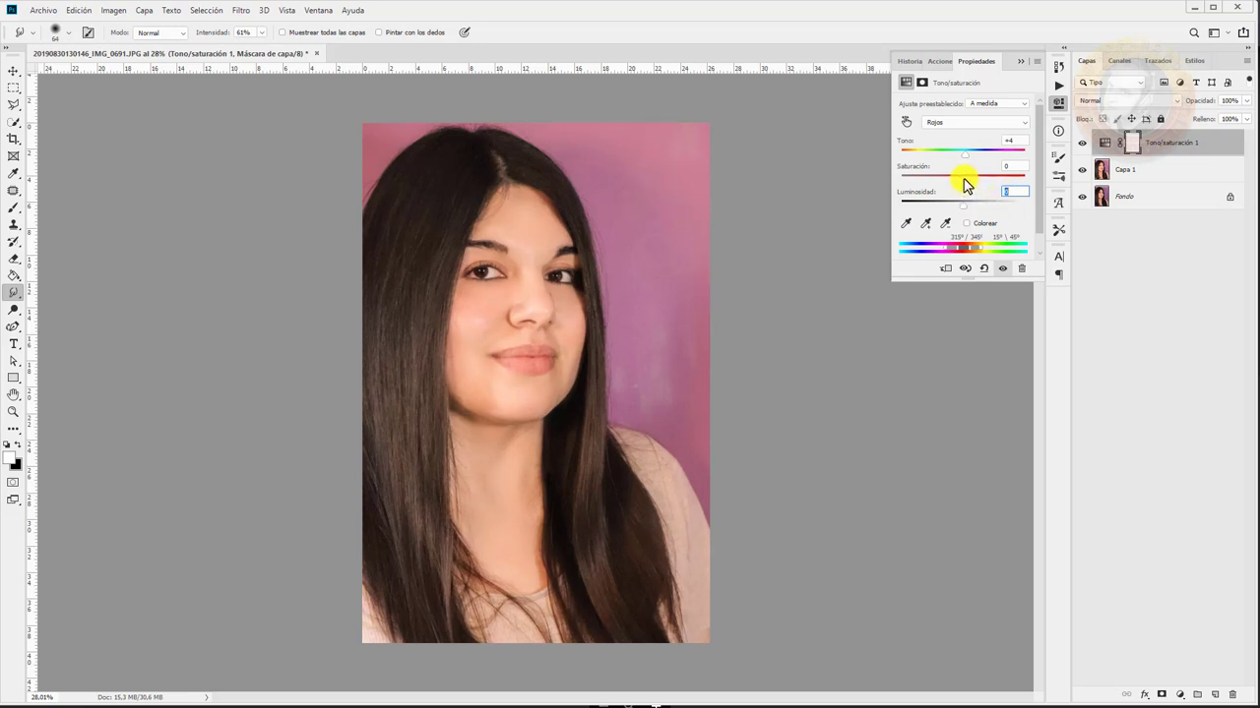
left_click_drag(966, 184, 988, 184)
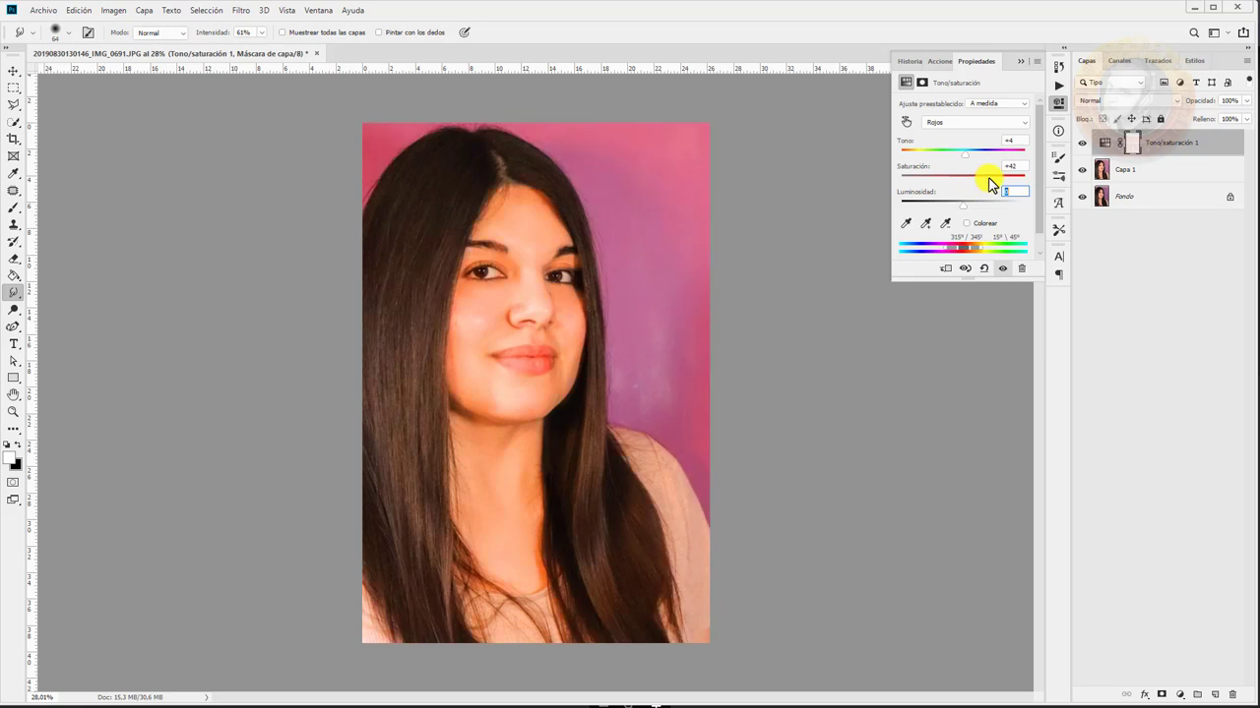
left_click_drag(989, 184, 965, 187)
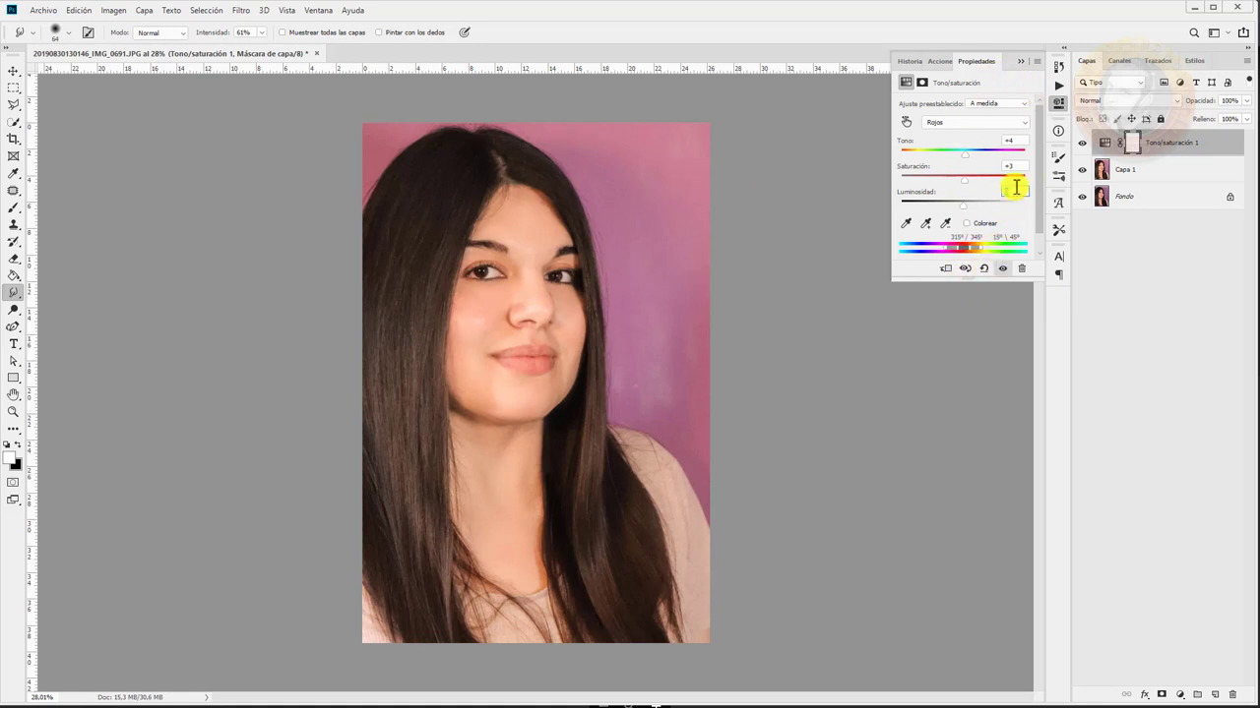
Select Capa 1 and toggle Tono/saturación 1's visibility, leaving it hidden
left_click(1136, 175)
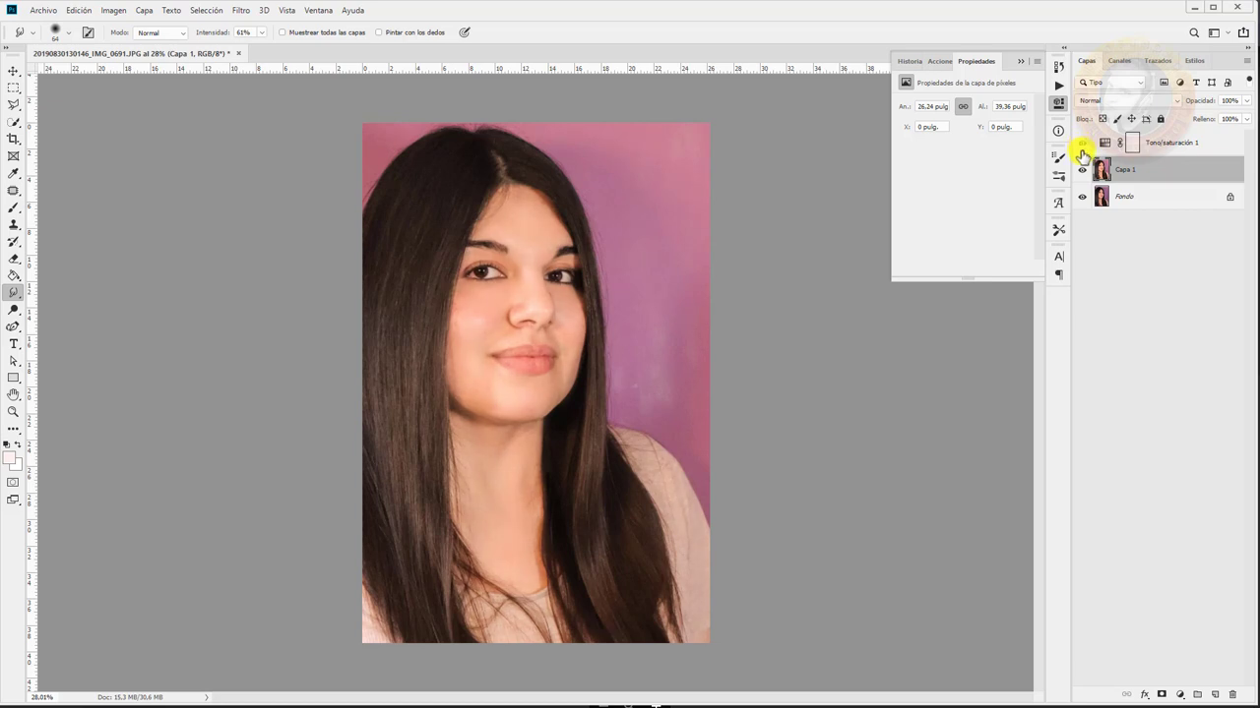
left_click(1082, 144)
left_click(1179, 696)
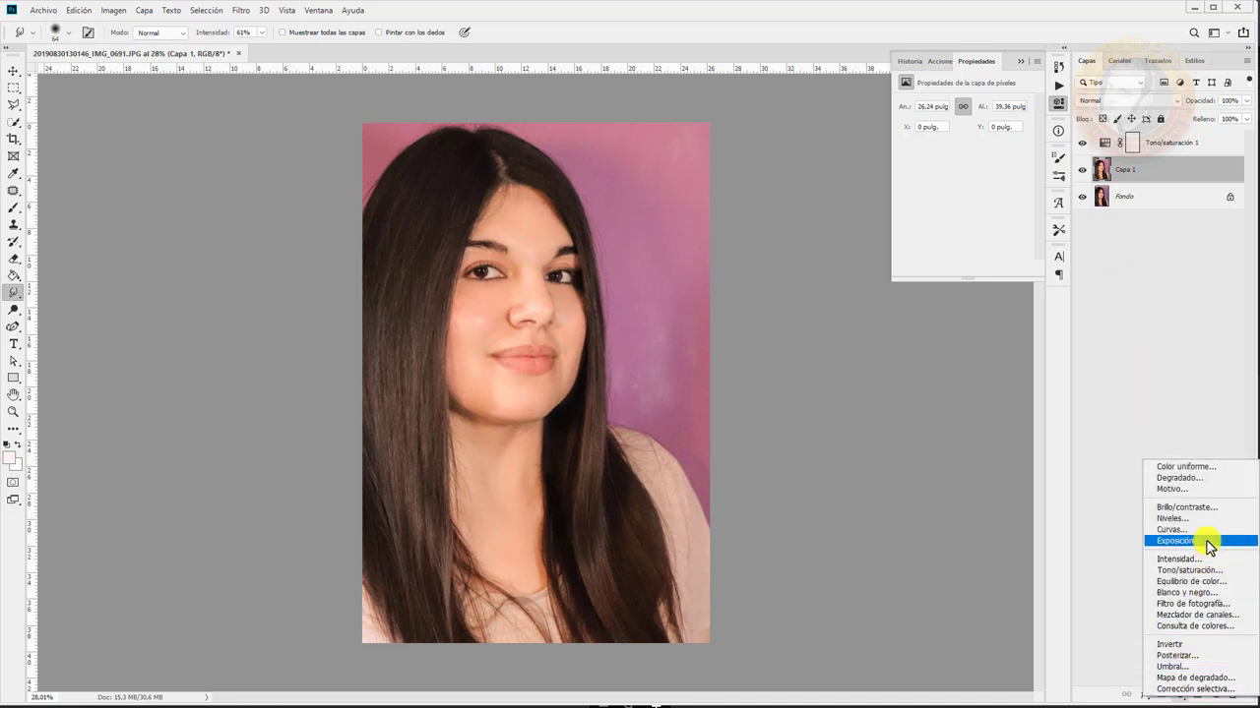
left_click(1226, 384)
left_click(1083, 144)
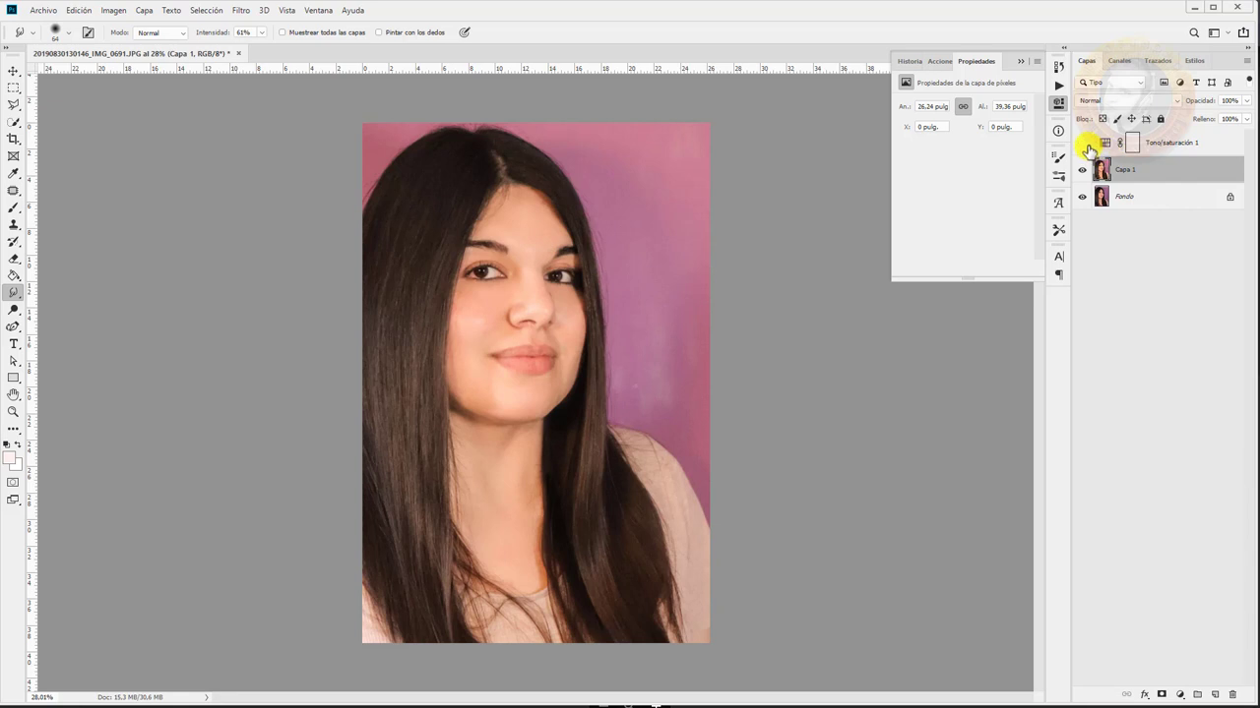
Try Sombras/iluminaciones from Imagen > Ajustes, then cancel it
left_click(118, 10)
mouse_move(182, 44)
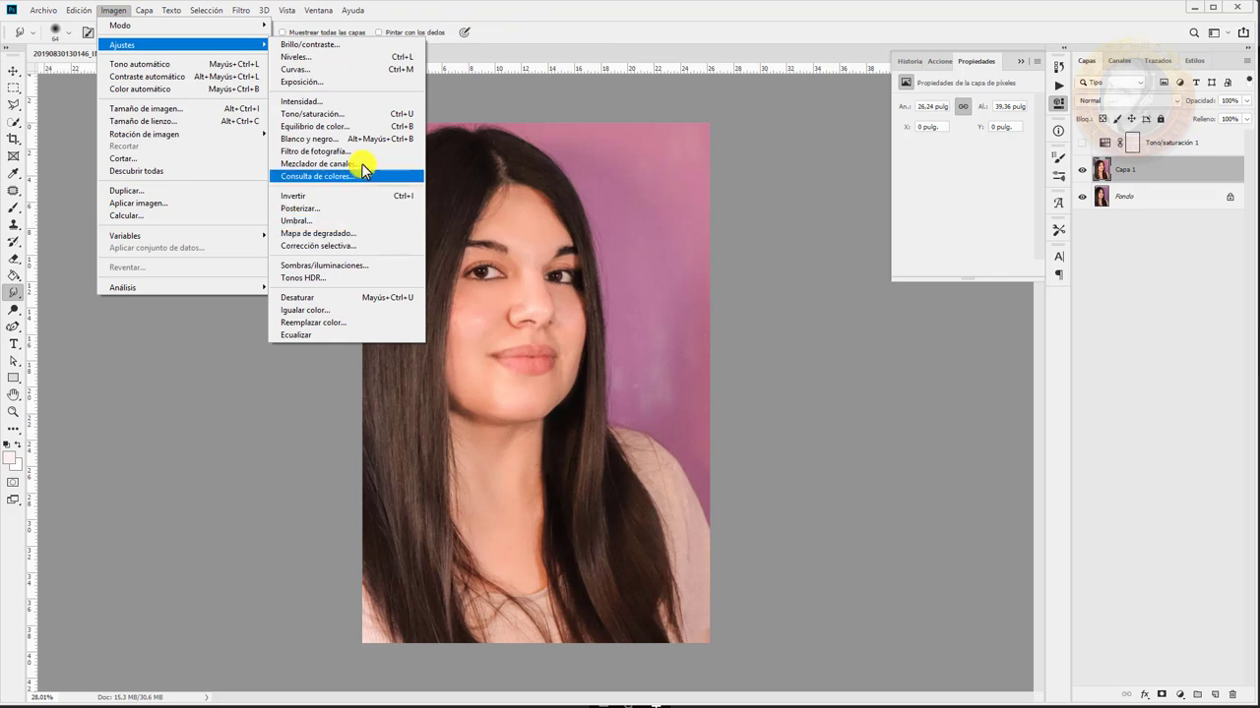
left_click(324, 267)
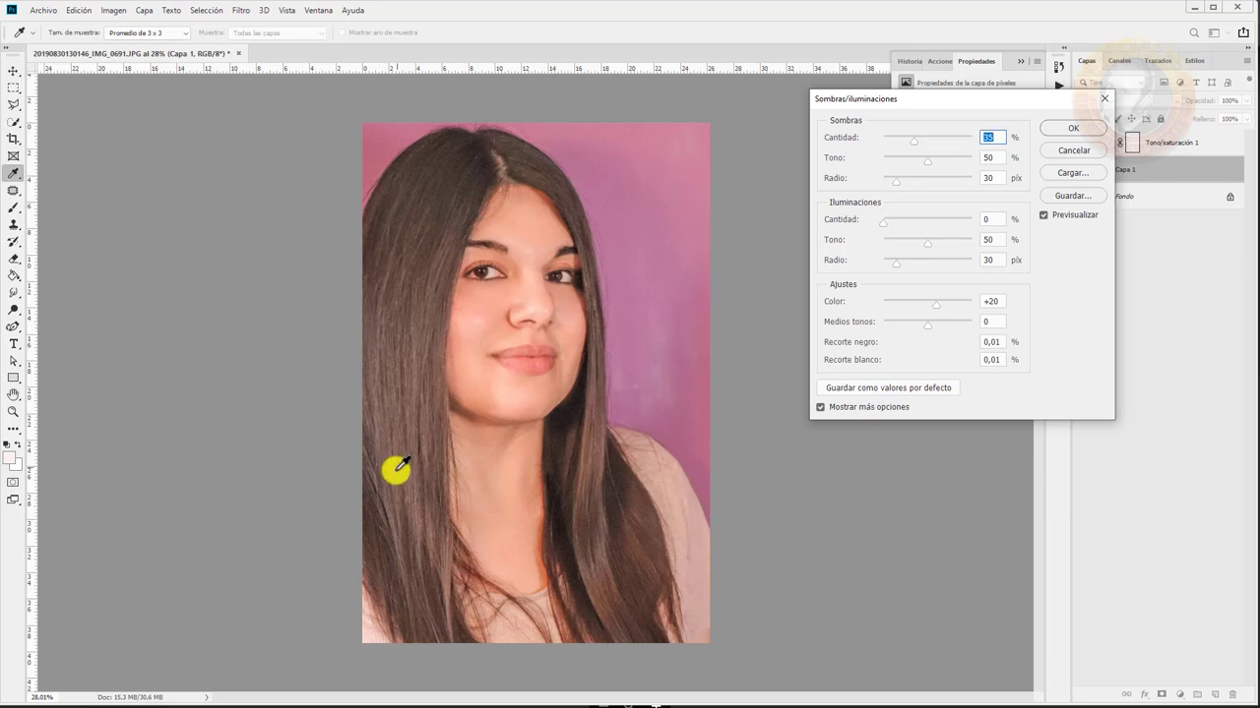
left_click(1049, 150)
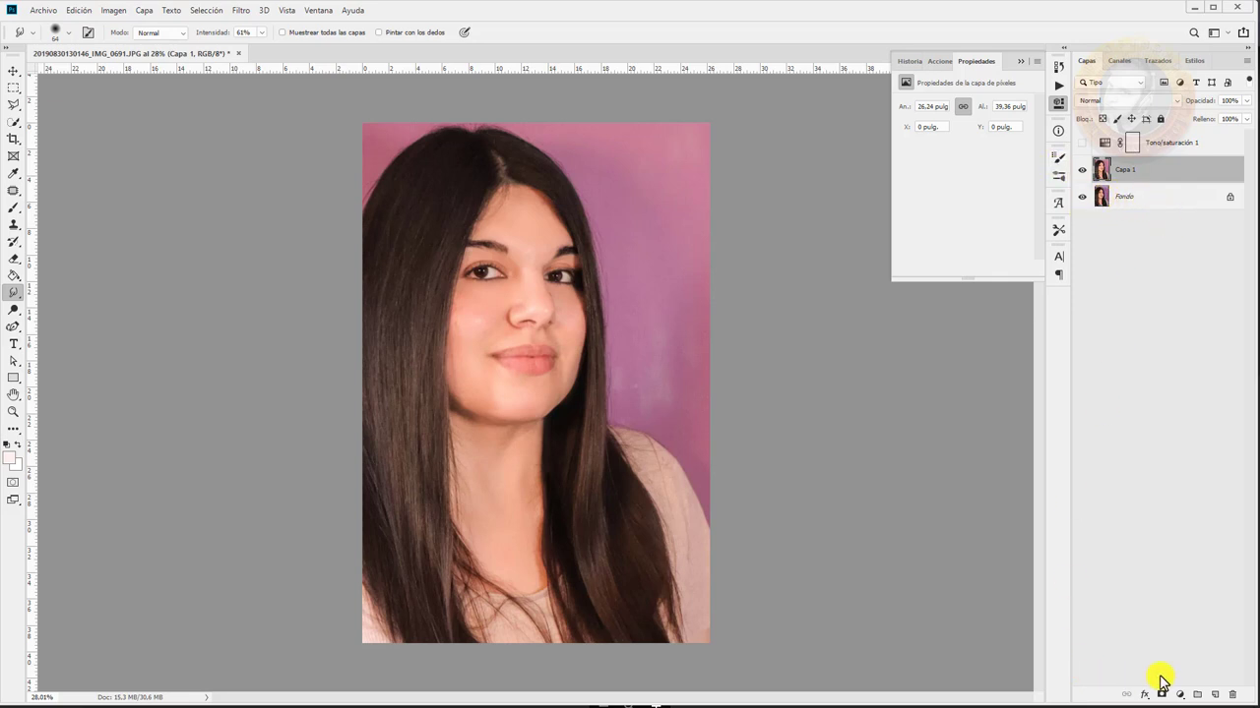
Add a Curvas 1 layer using Automático, tweak the curve point, and compare it on and off
left_click(1183, 695)
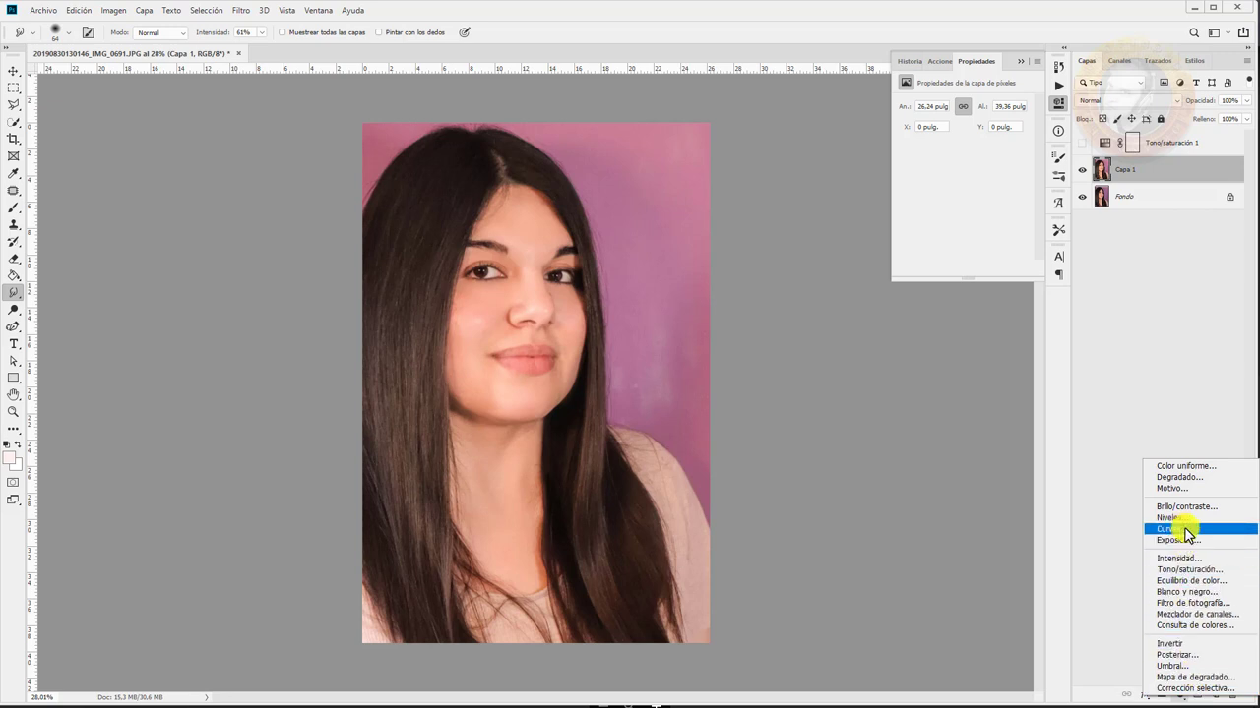
left_click(1187, 534)
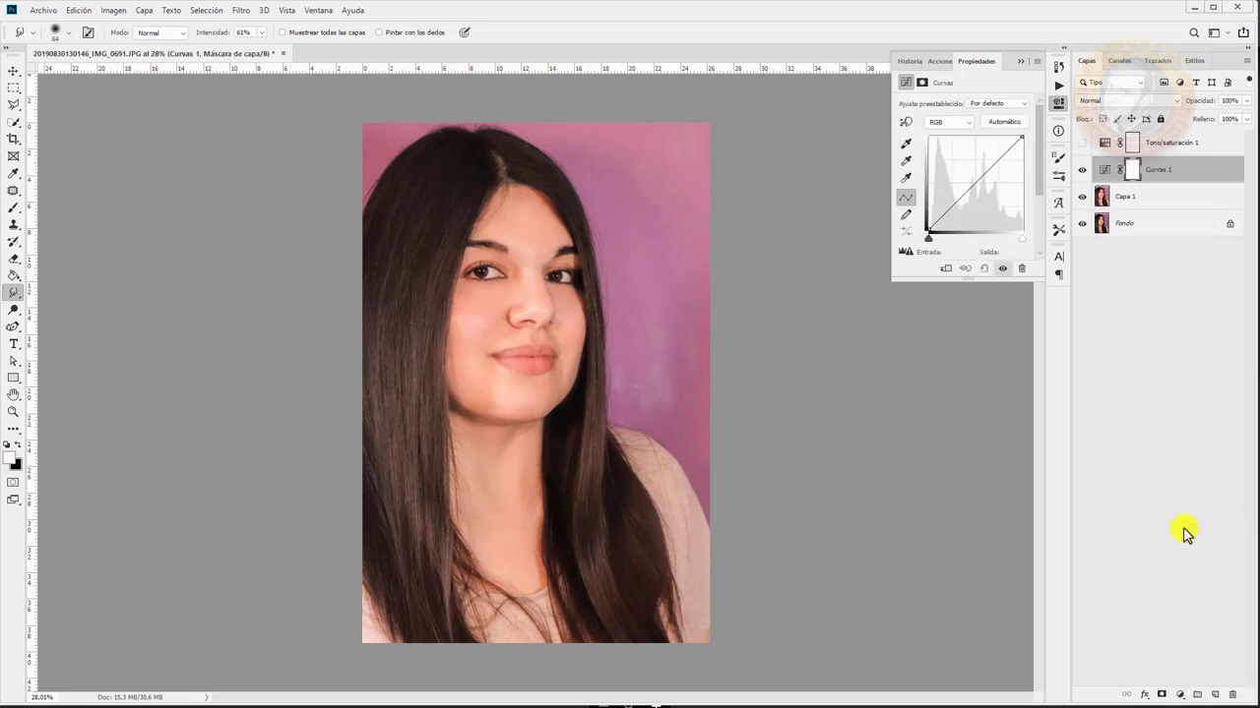
left_click(1006, 119)
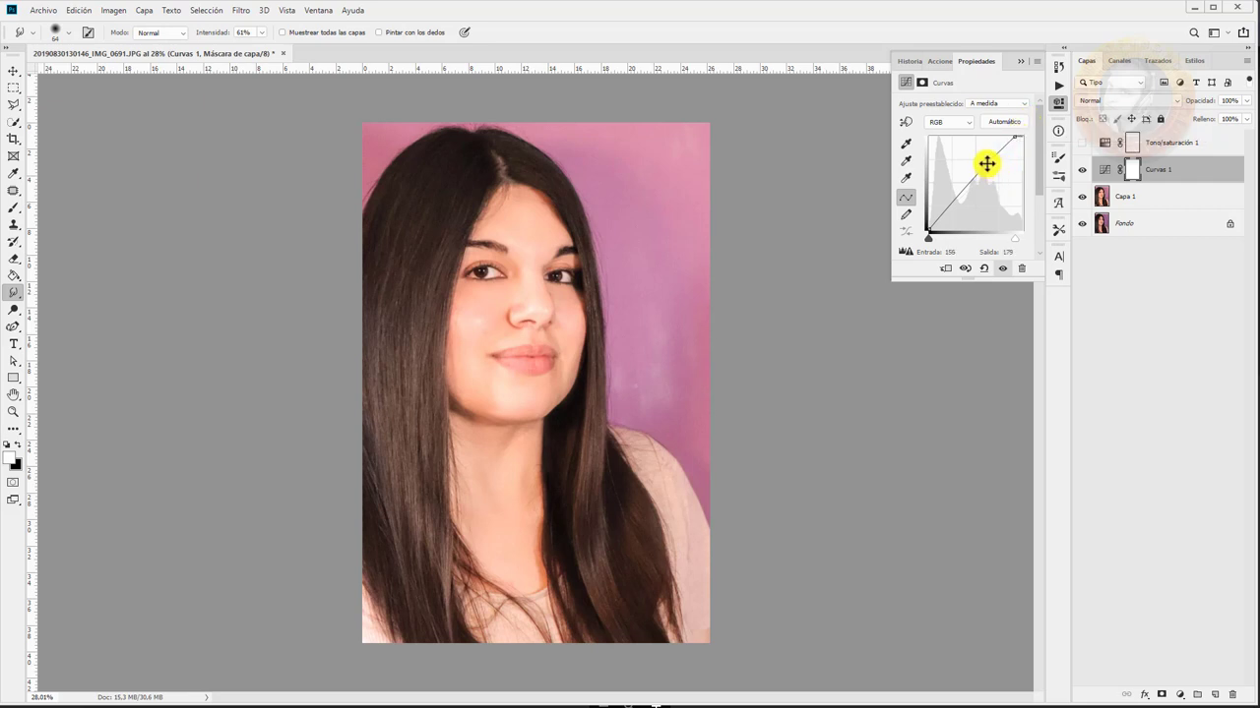
mouse_move(969, 183)
left_mouse_down()
mouse_move(971, 194)
mouse_move(951, 178)
mouse_move(1006, 128)
left_mouse_up()
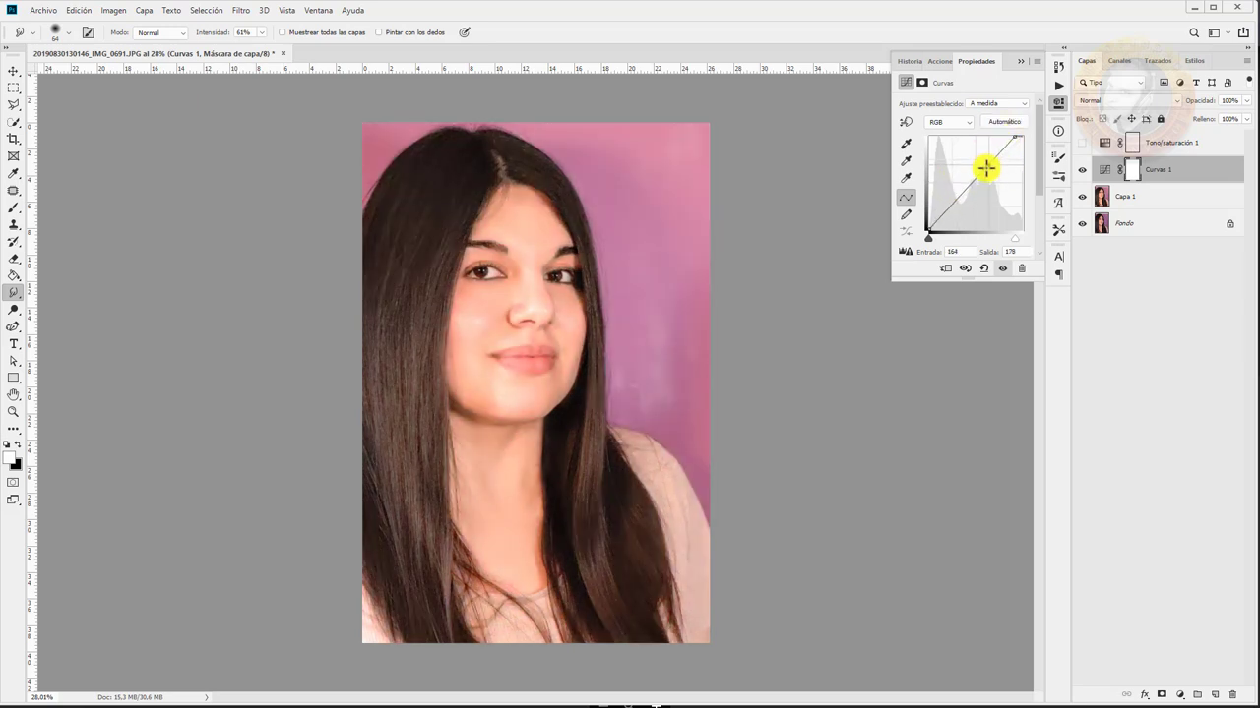
left_click_drag(985, 169, 985, 173)
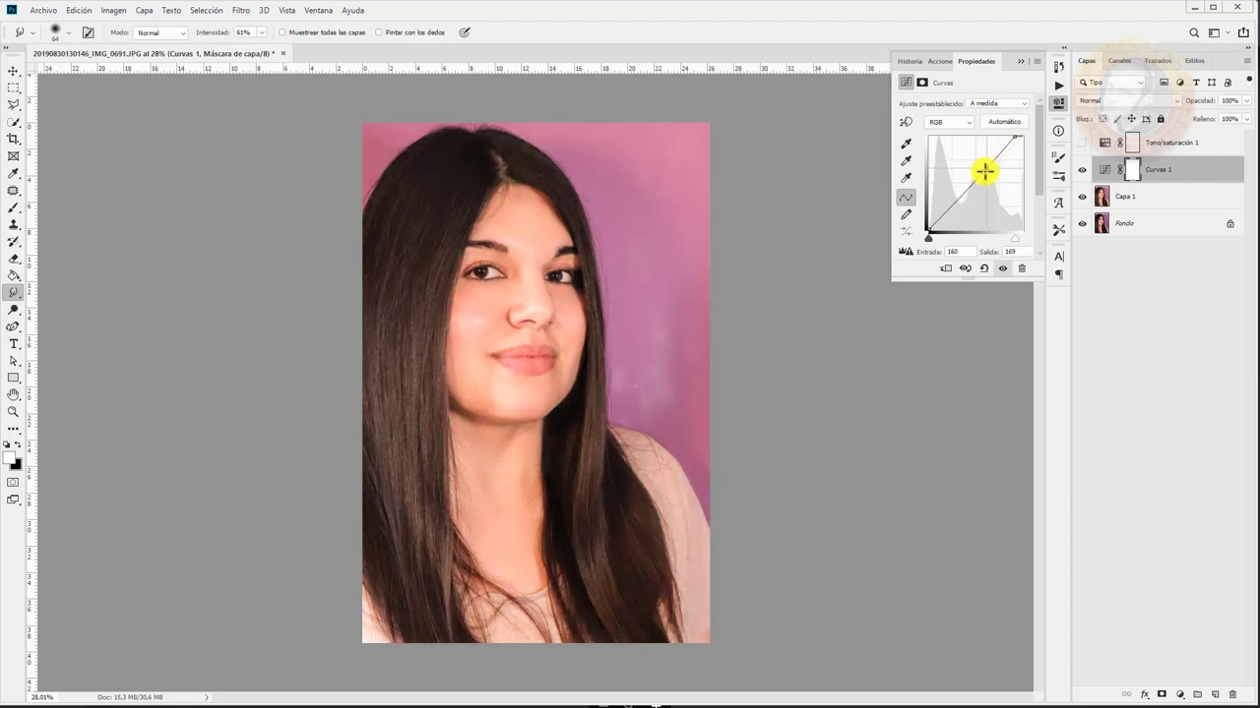
left_click(1011, 122)
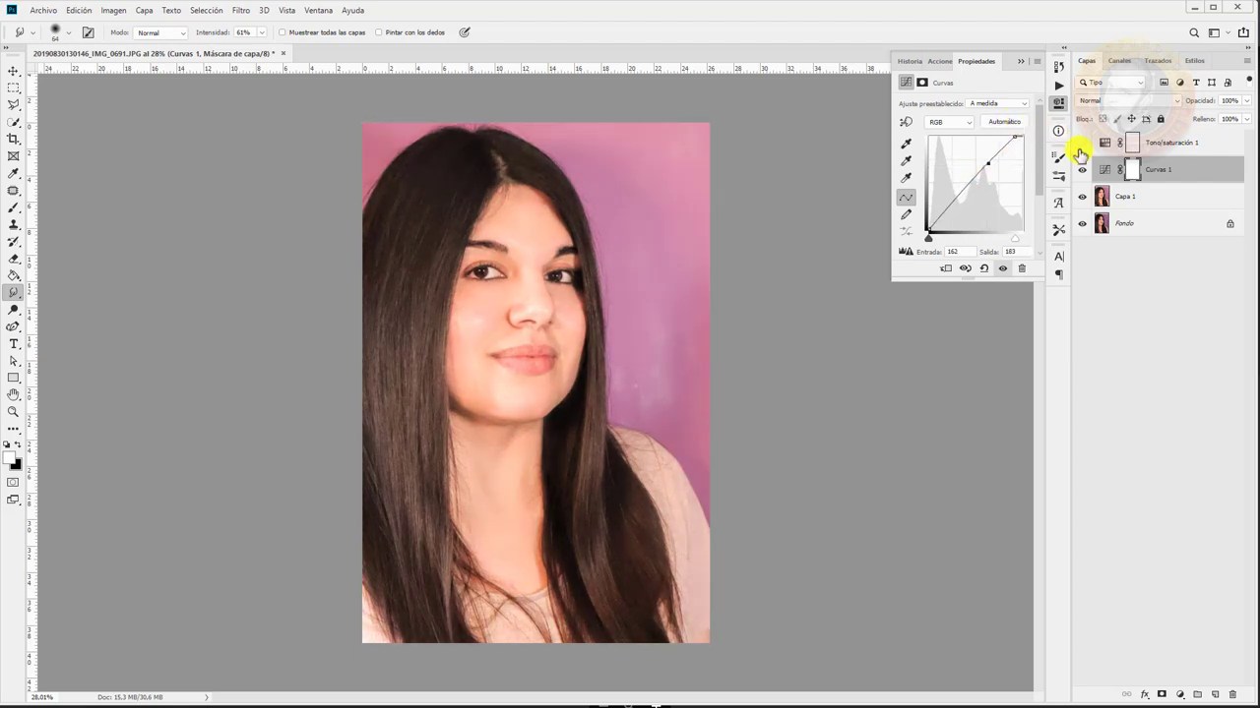
left_click(1080, 171)
left_click(1081, 172)
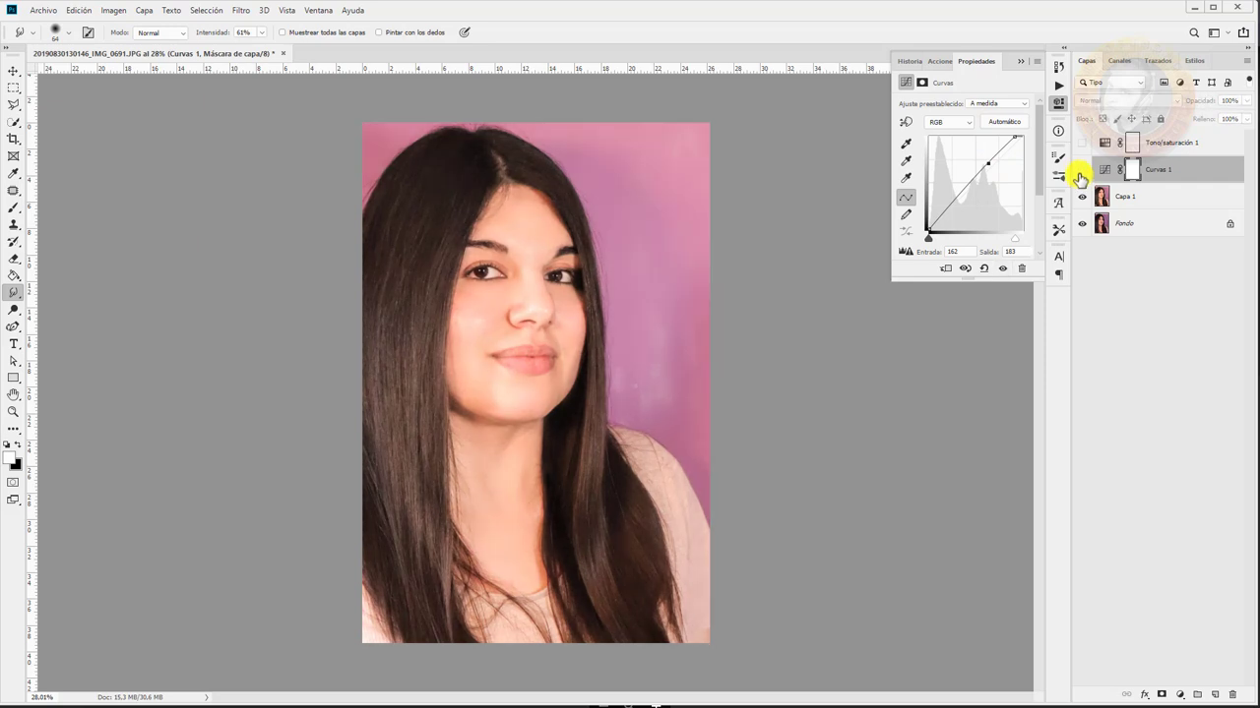
left_click(1080, 173)
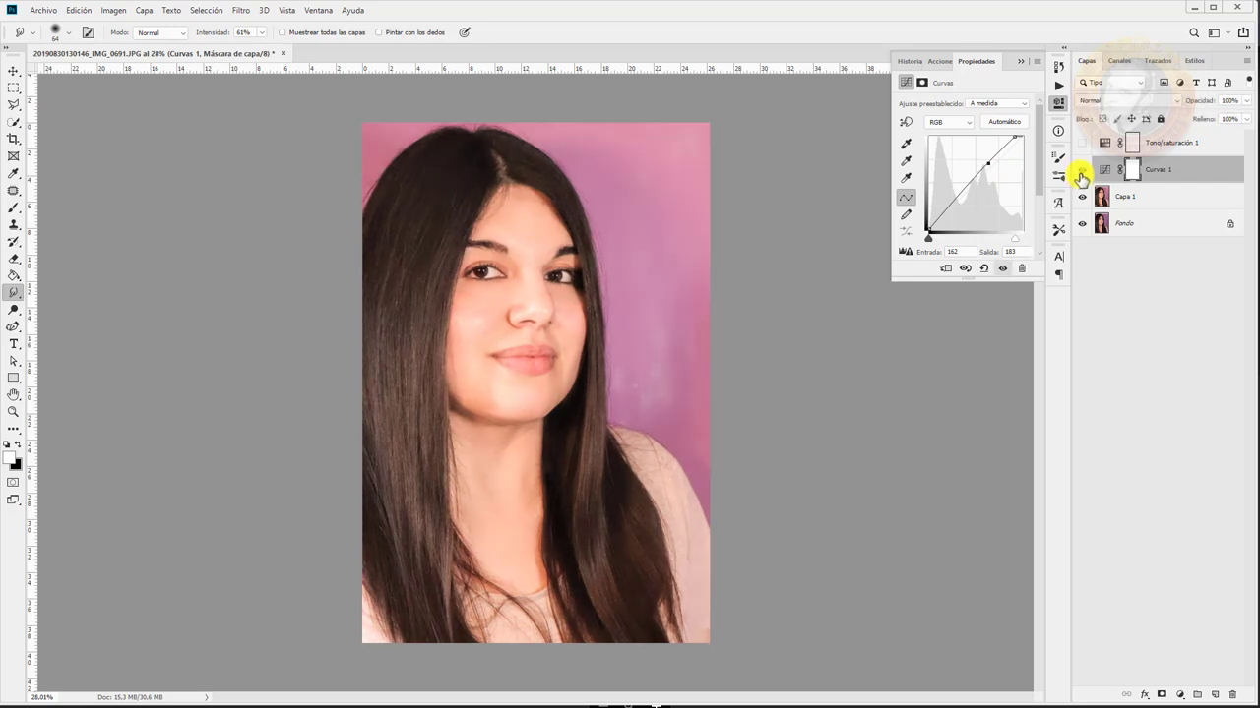
Turn Tono/saturación 1 back on and make Capa 1 the working layer
left_click(1247, 101)
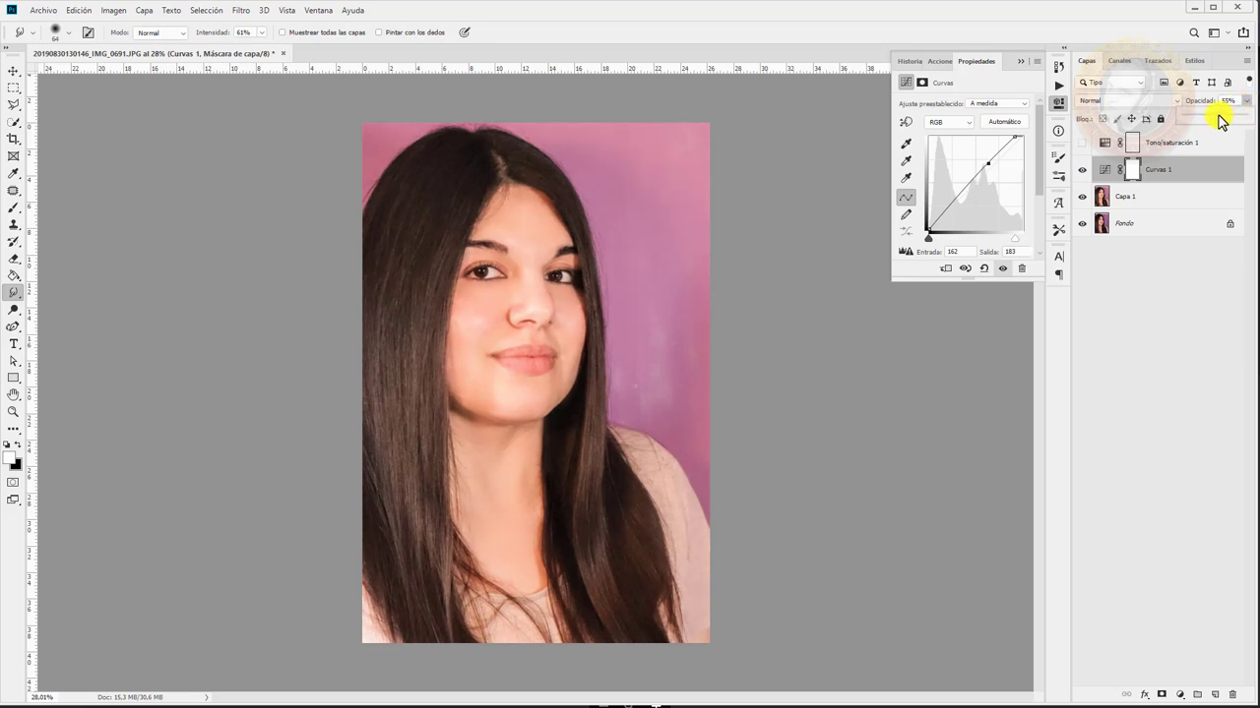
left_click(1198, 309)
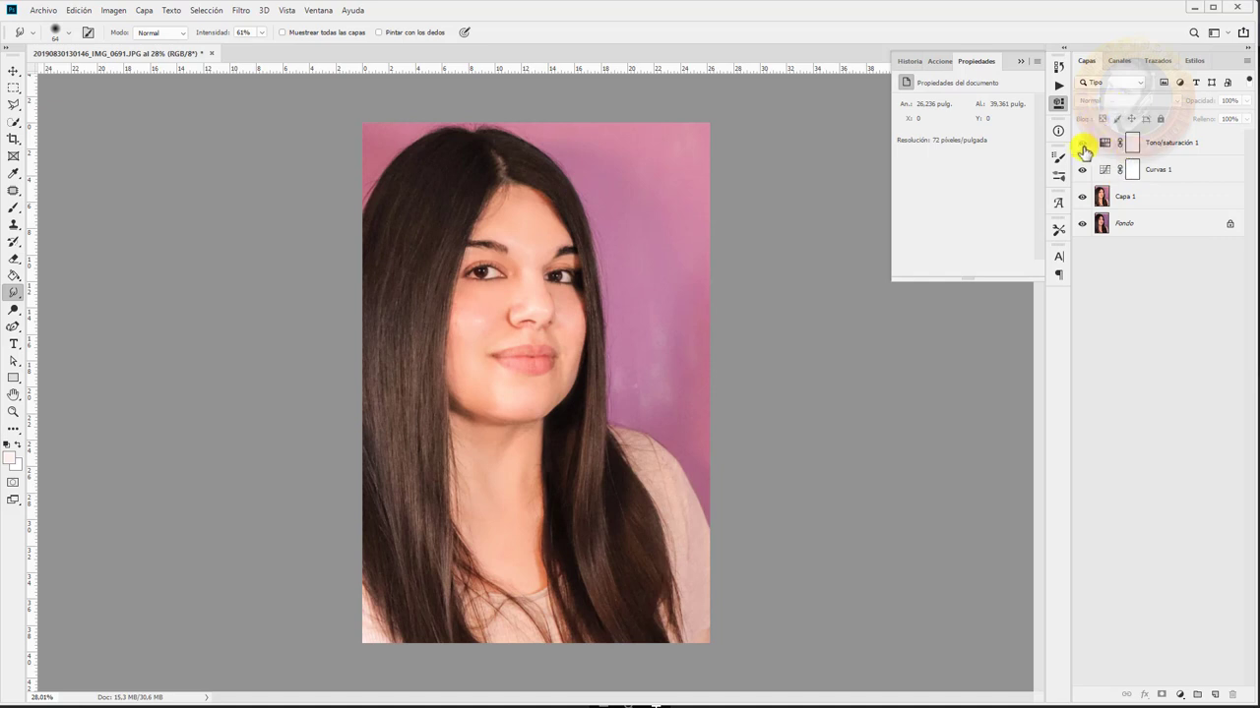
left_click(1095, 146)
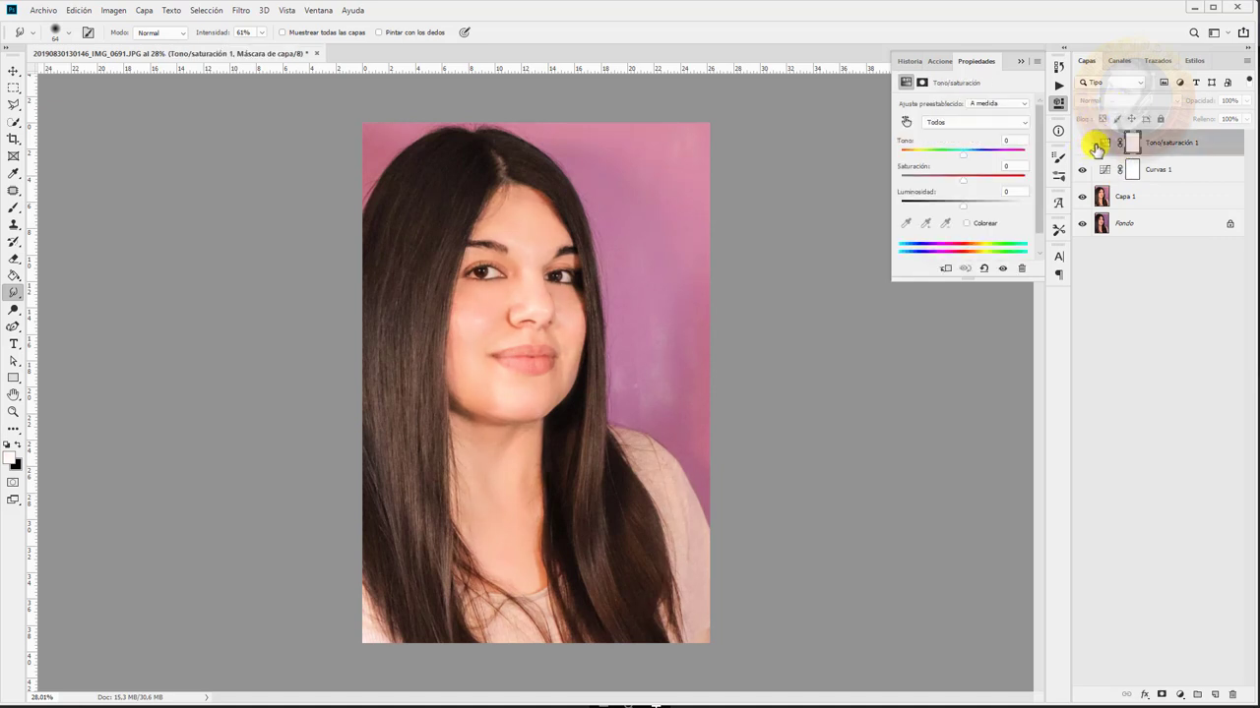
left_click(1087, 145)
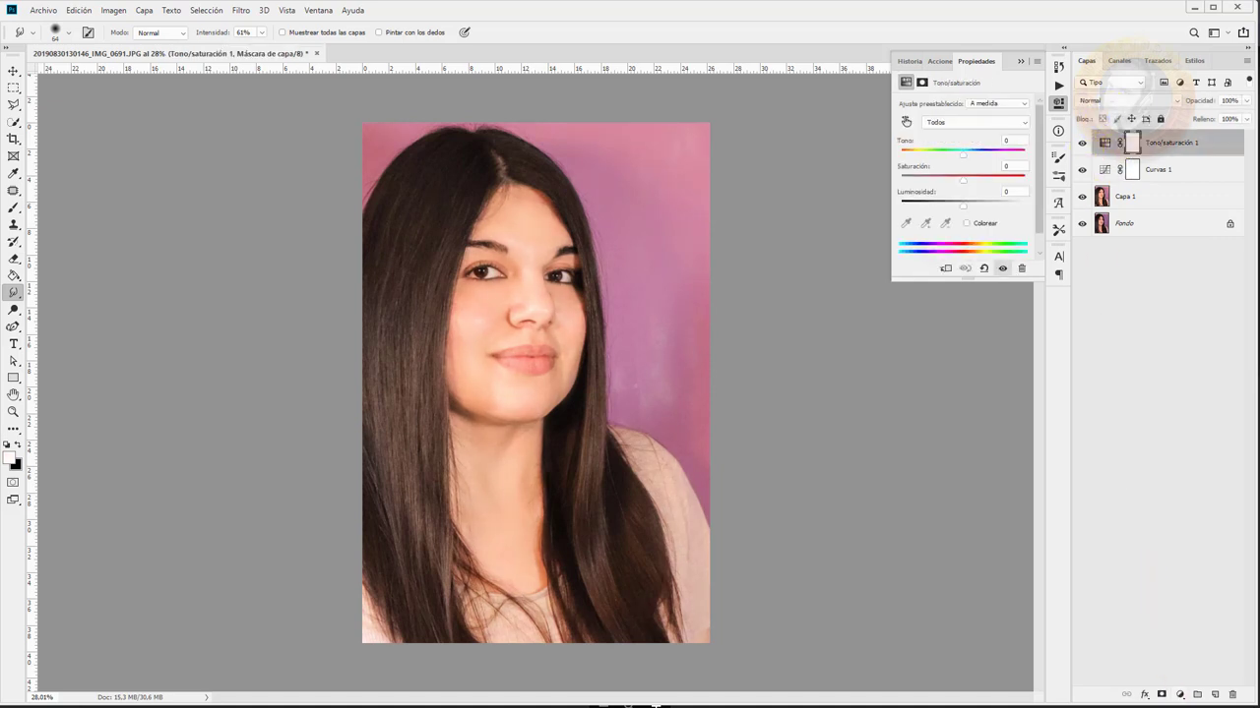
left_click(1180, 695)
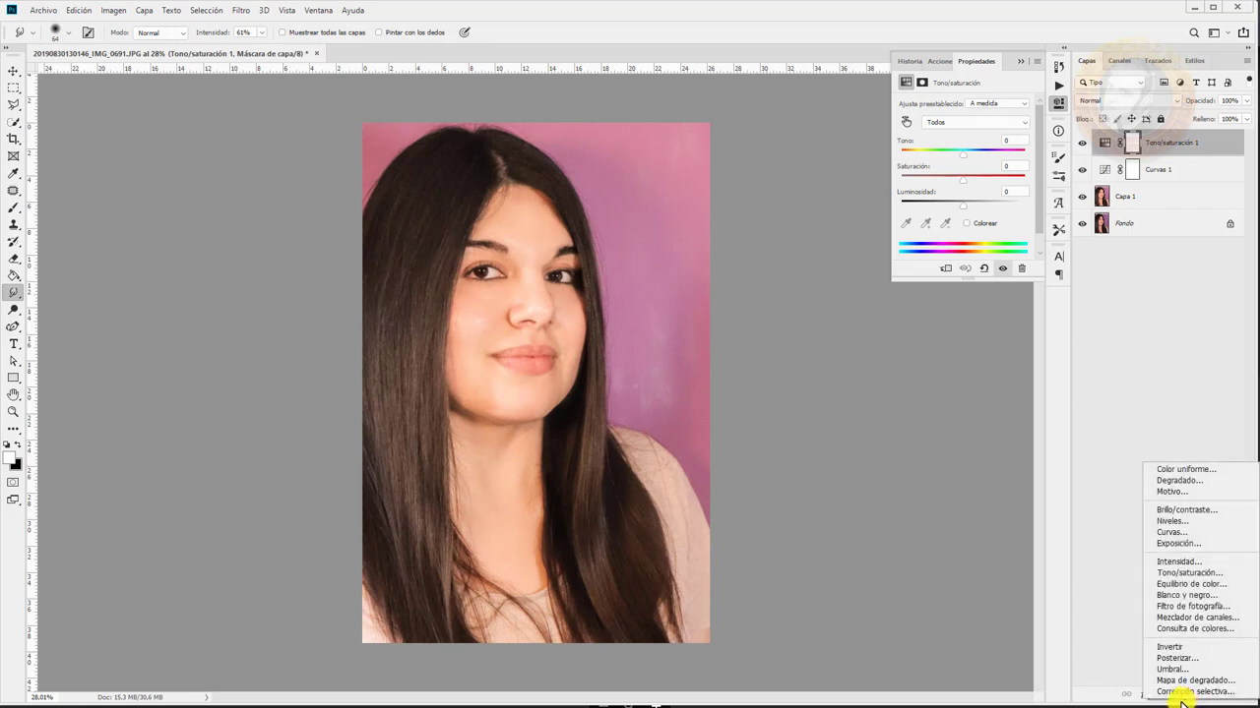
left_click(1208, 362)
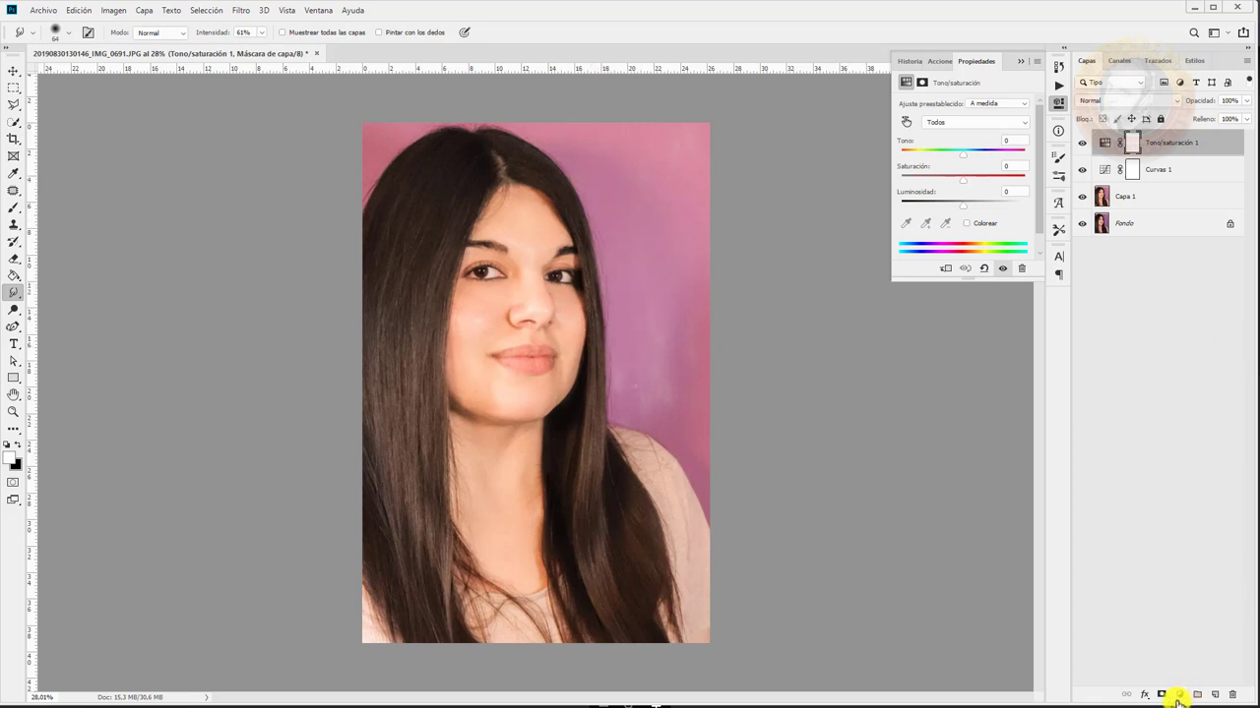
left_click(1141, 202)
Select the woman with Selección > Sujeto, then apply Seleccionar inverso to select the background
left_click(207, 11)
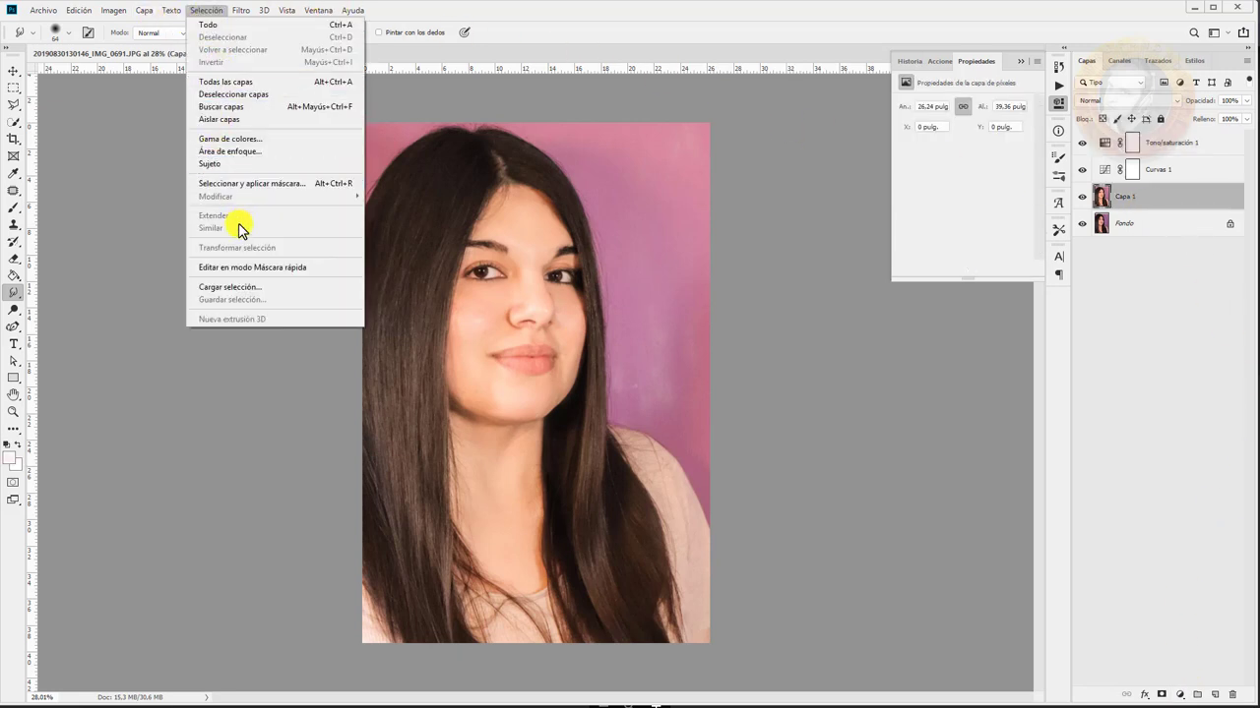
left_click(249, 167)
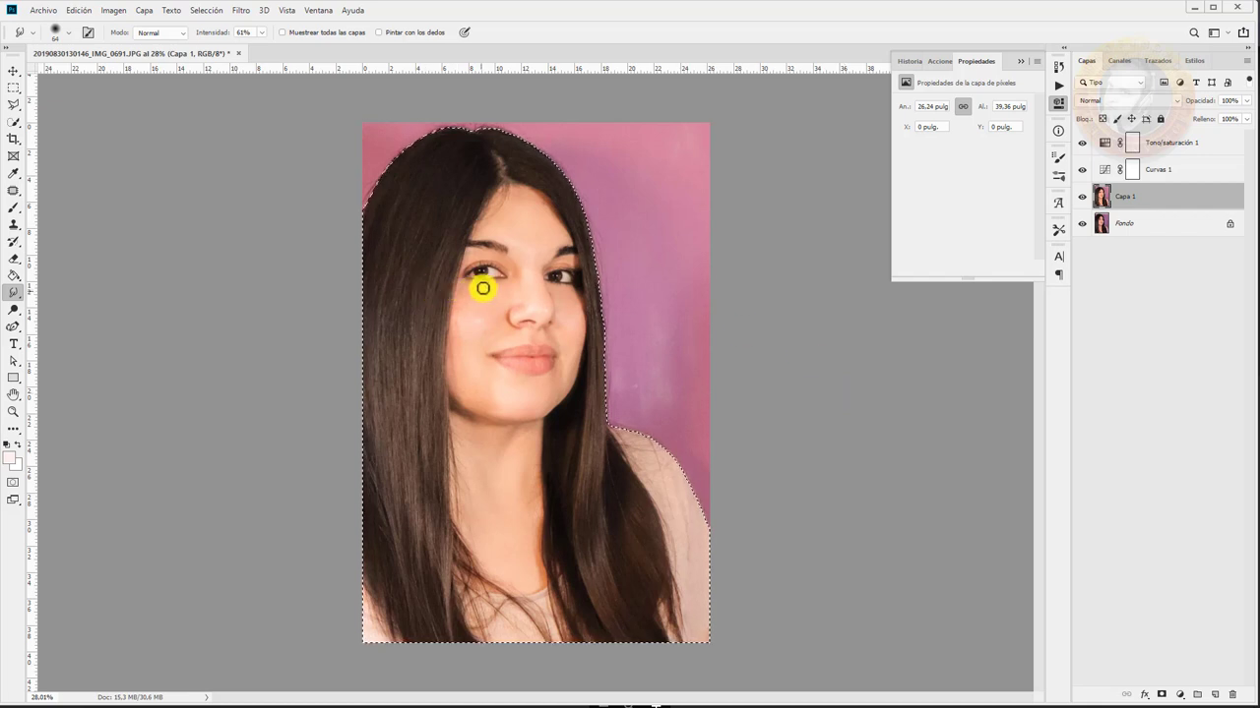
right_click(491, 286)
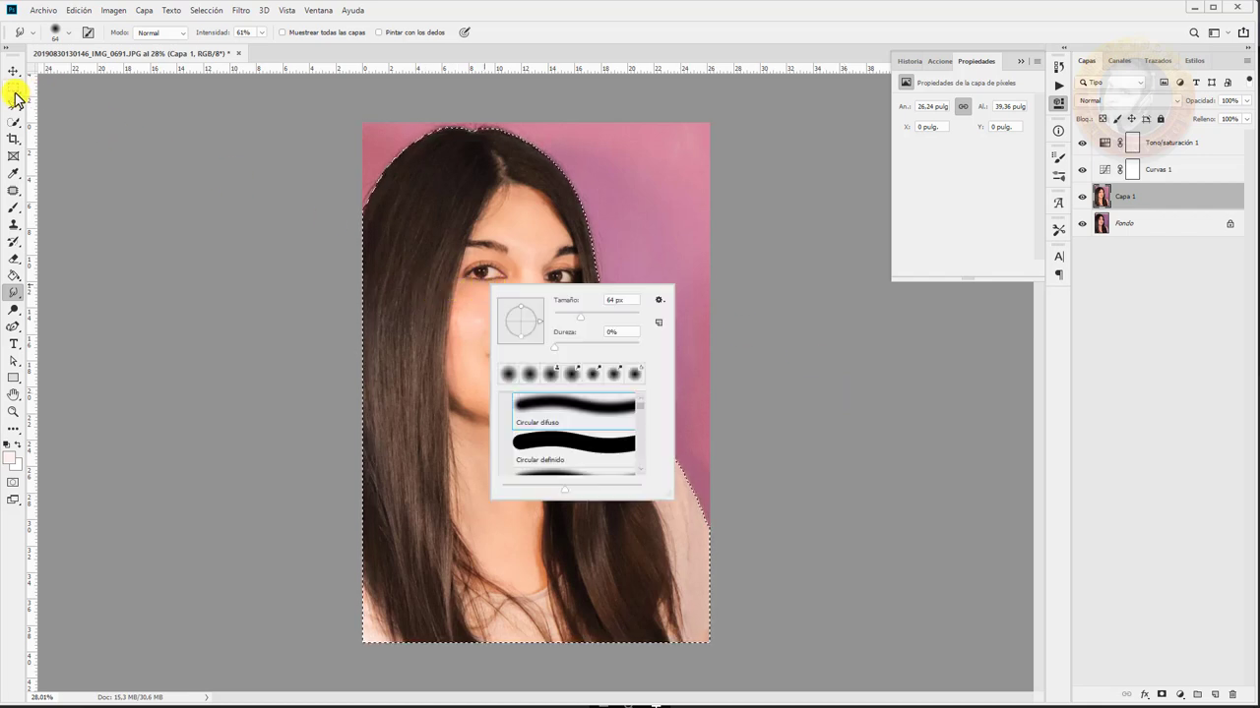
left_click(13, 88)
right_click(453, 283)
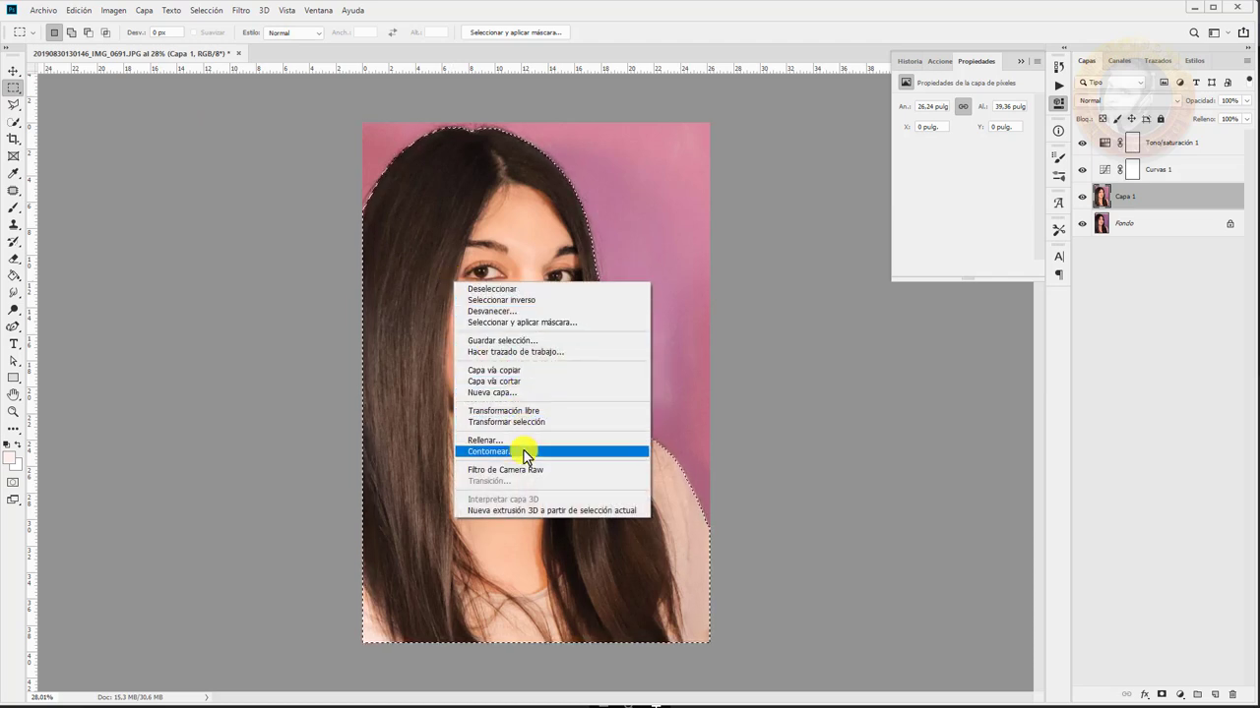
left_click(520, 300)
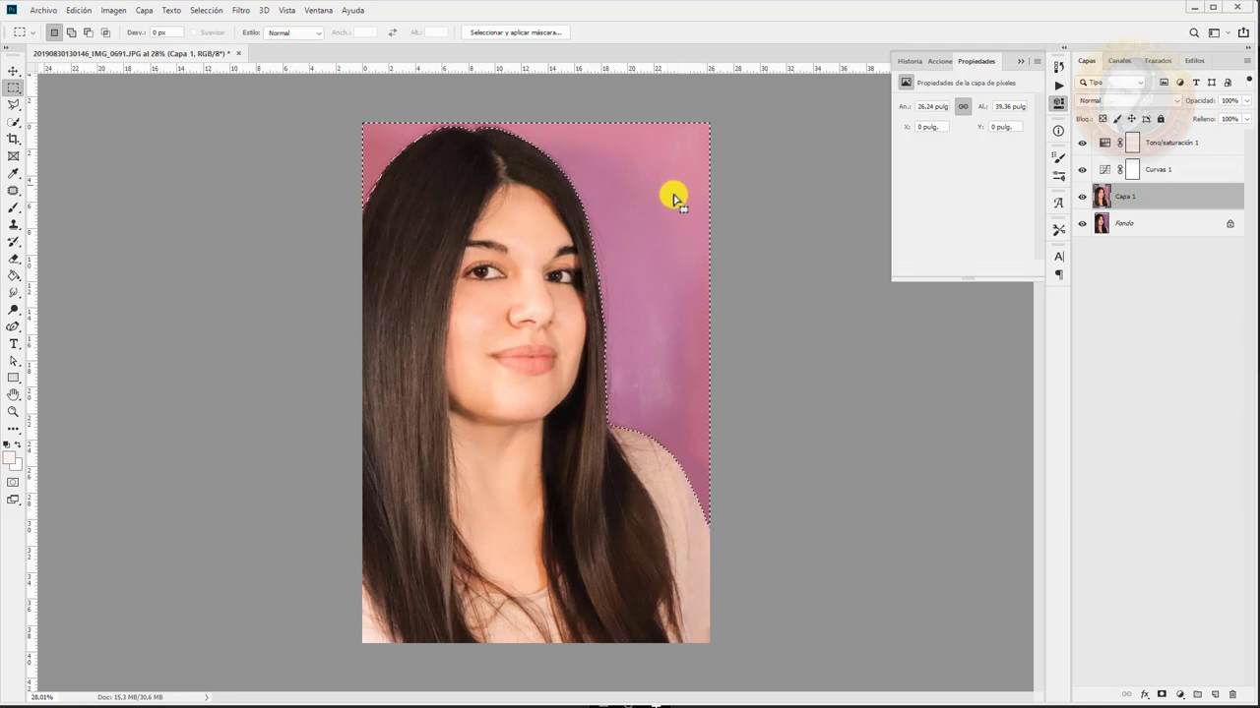
Set a deep red foreground colour, starting from the sampled pink background, for the Brush
left_click(14, 206)
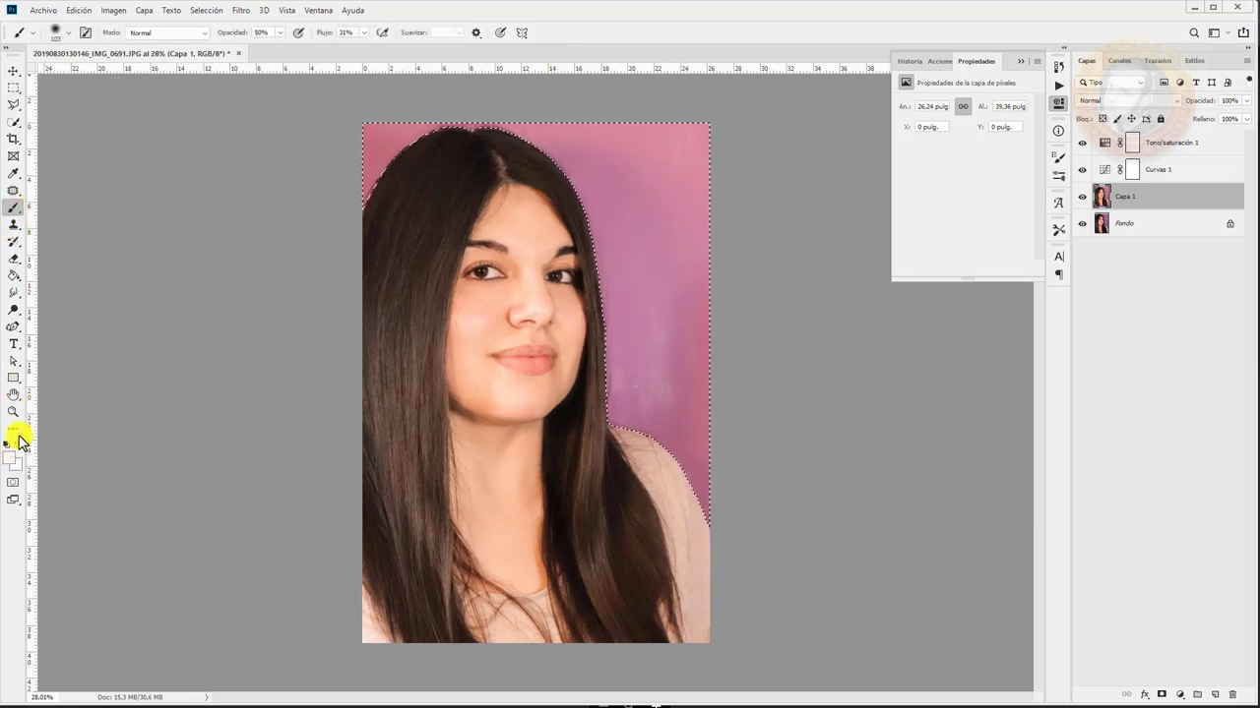
left_click(12, 464)
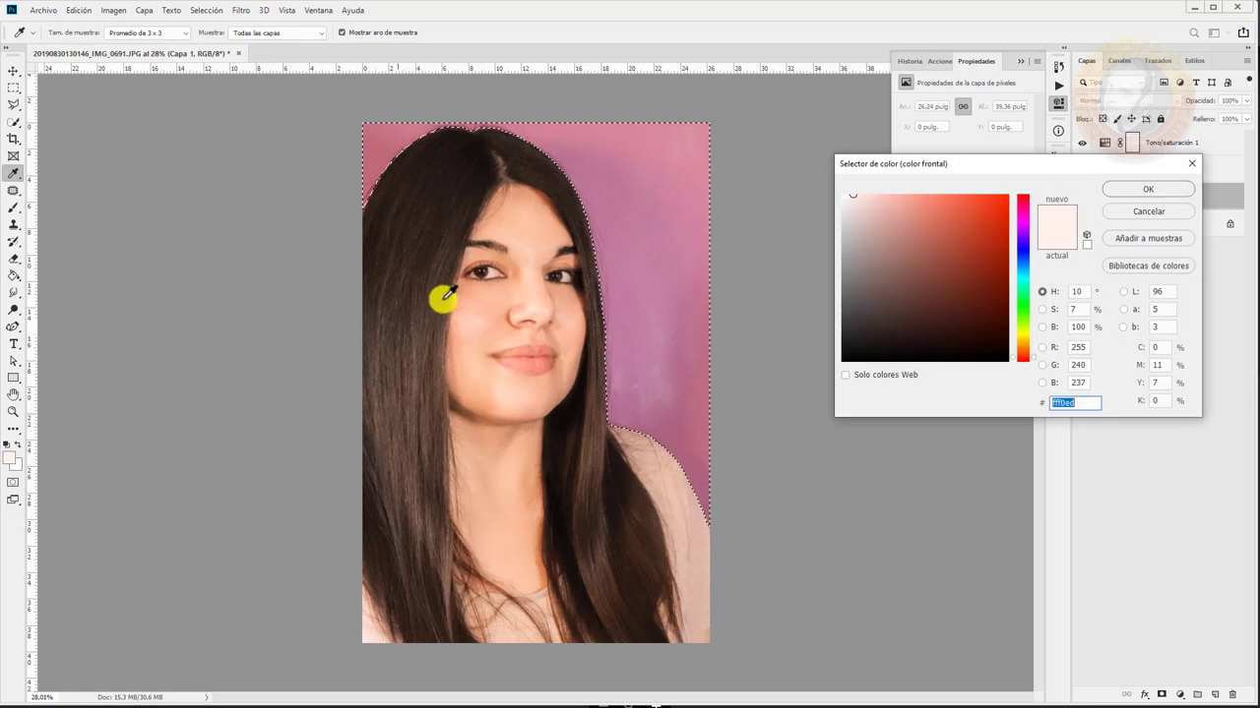
left_click(641, 166)
mouse_move(978, 247)
left_mouse_down()
mouse_move(1006, 243)
mouse_move(1004, 260)
mouse_move(1004, 202)
left_mouse_up()
left_click(1147, 189)
key("b")
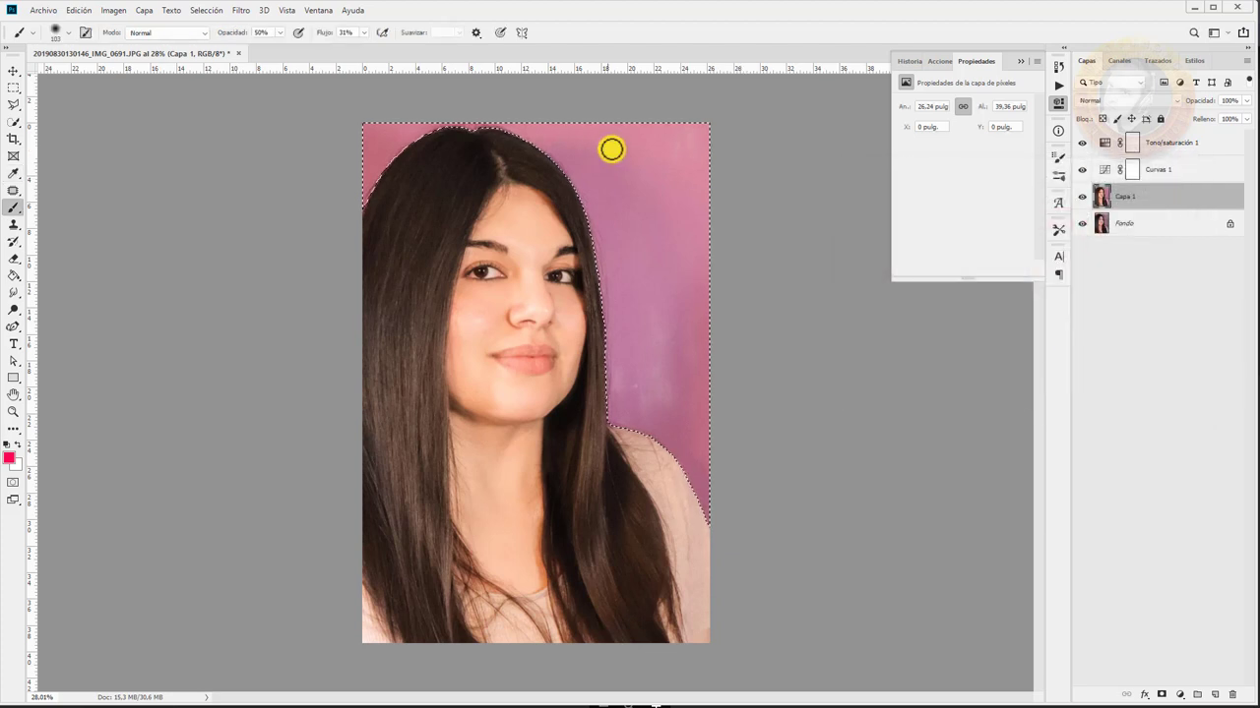
Paint red over the selected background with a ~355 px brush, then deselect
left_click_drag(666, 132, 523, 146)
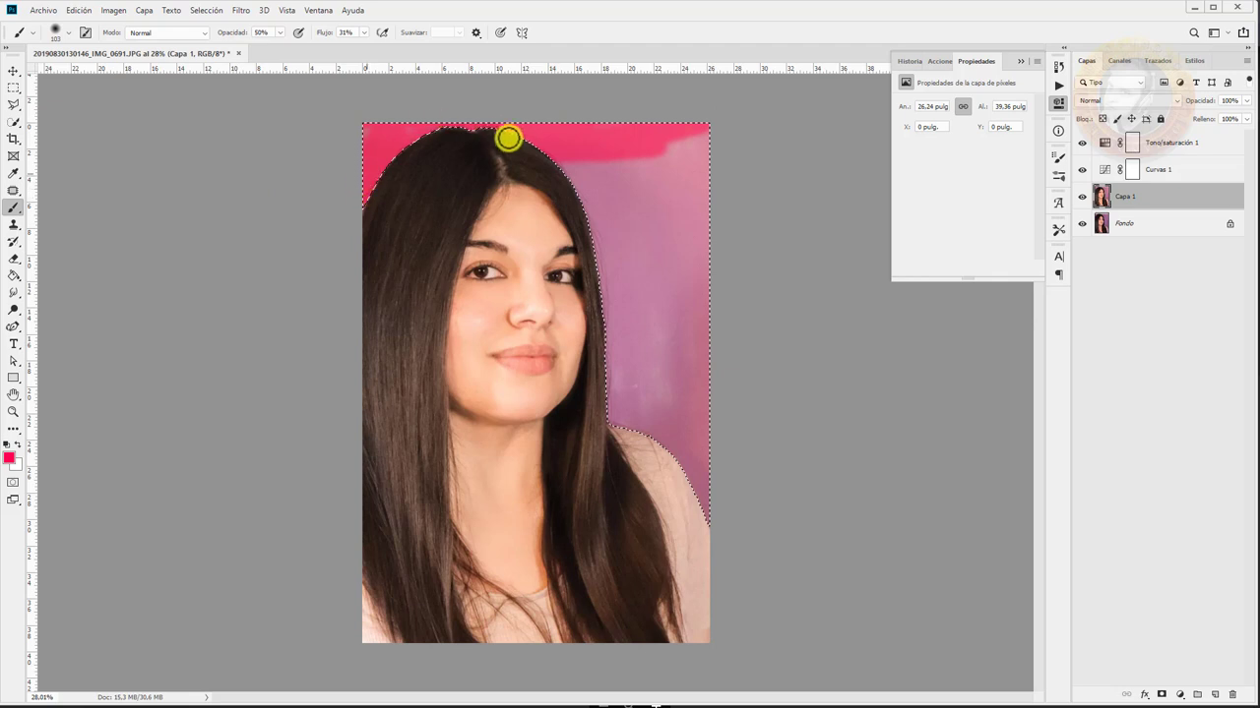
left_click_drag(571, 148, 649, 220)
right_click(654, 222)
left_click(802, 244)
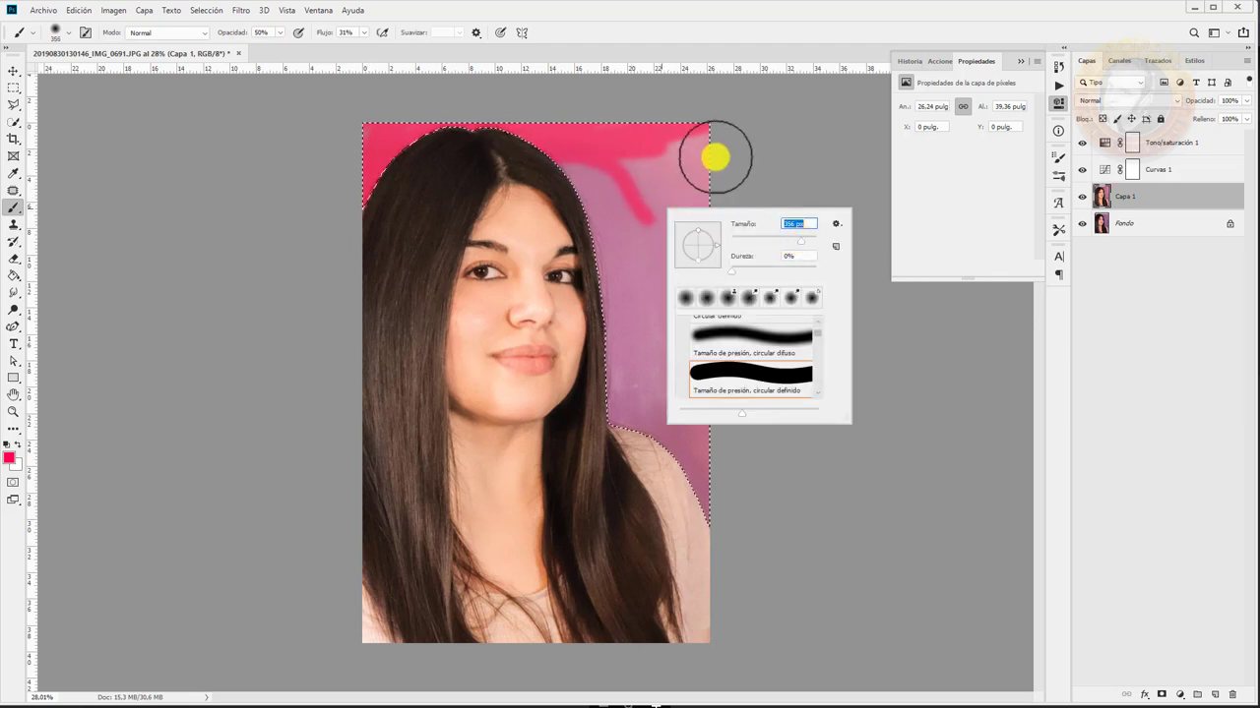
mouse_move(717, 154)
left_mouse_down()
mouse_move(586, 172)
mouse_move(601, 289)
mouse_move(588, 149)
mouse_move(562, 154)
mouse_move(655, 141)
left_mouse_up()
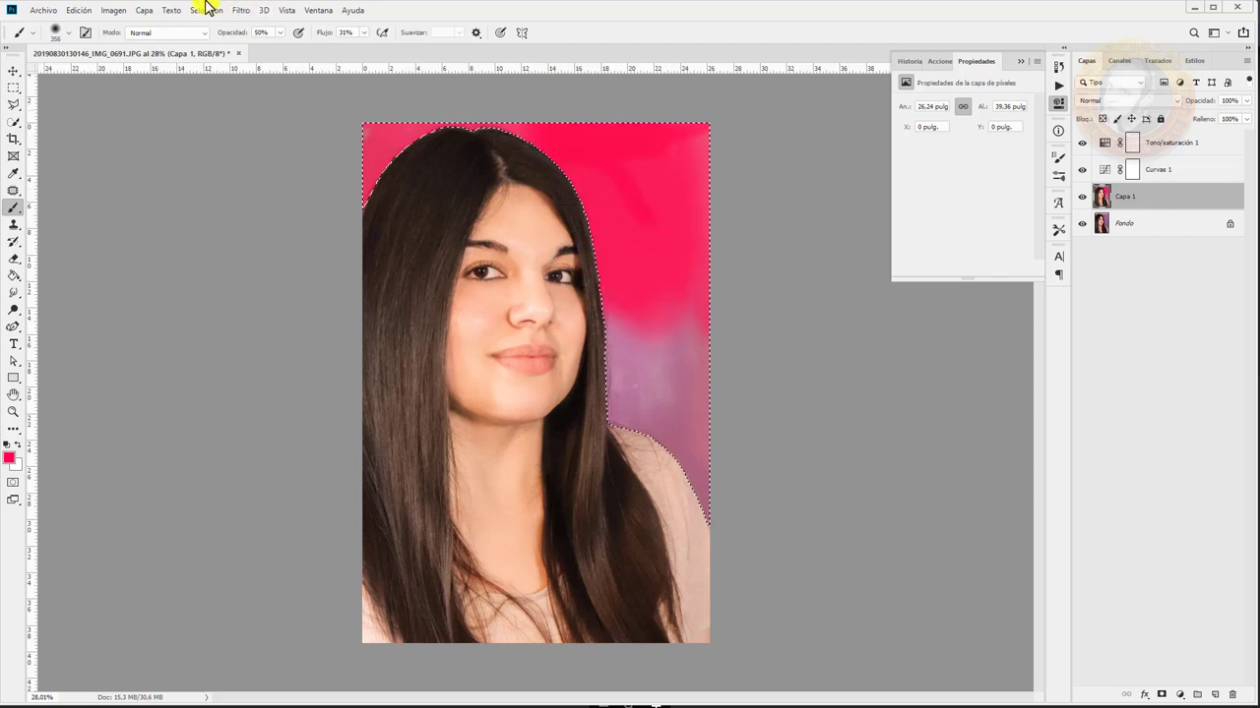
left_click(281, 33)
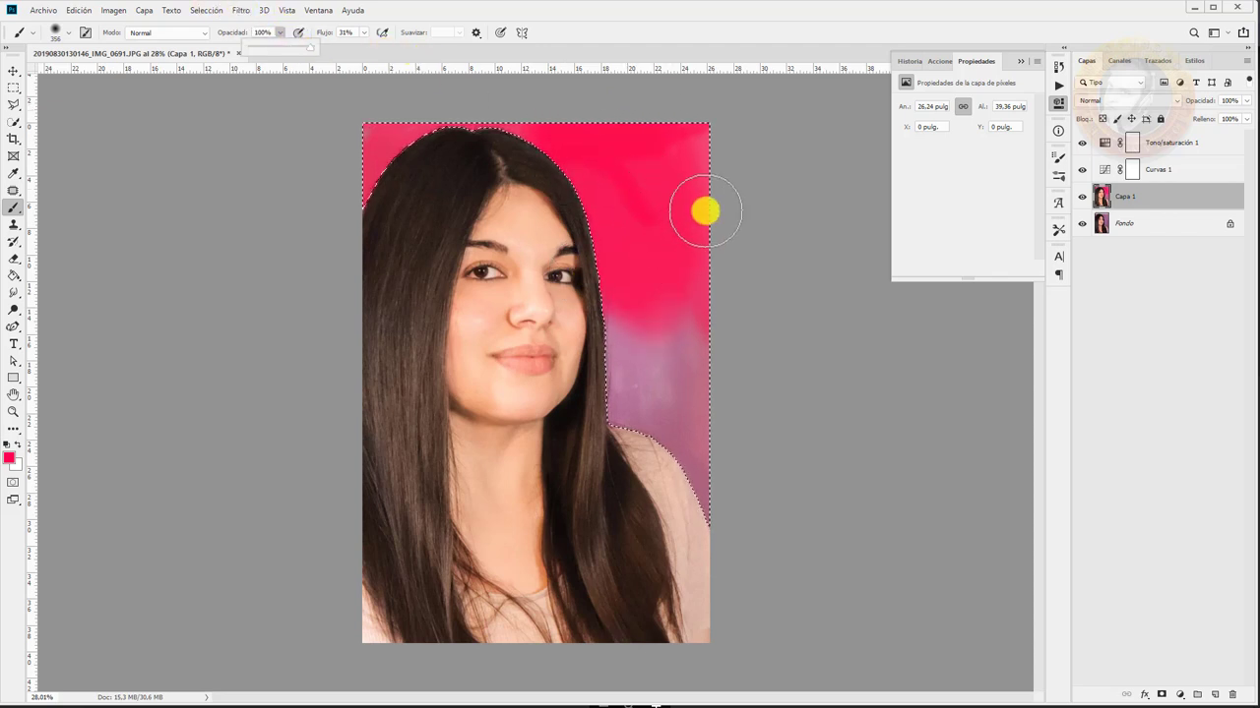
mouse_move(706, 298)
left_mouse_down()
mouse_move(663, 314)
mouse_move(695, 425)
mouse_move(633, 463)
mouse_move(523, 79)
left_mouse_up()
left_click_drag(336, 236, 499, 124)
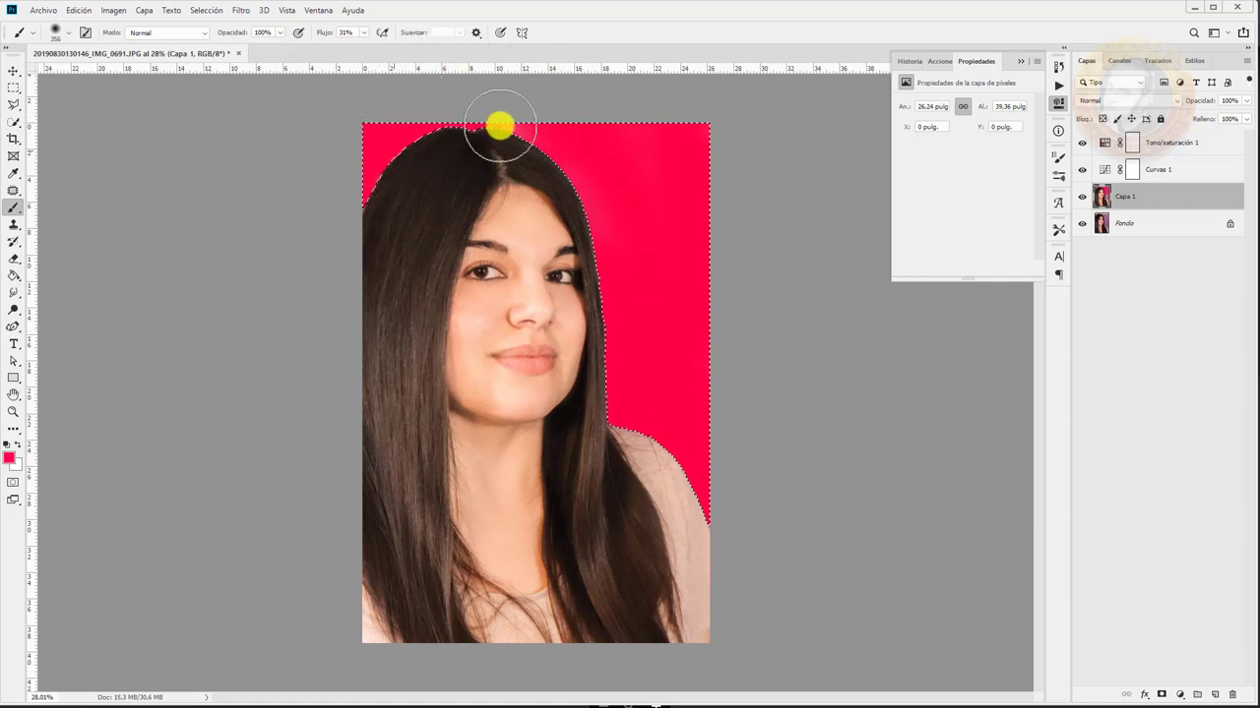
key("ctrl+d")
left_click(13, 89)
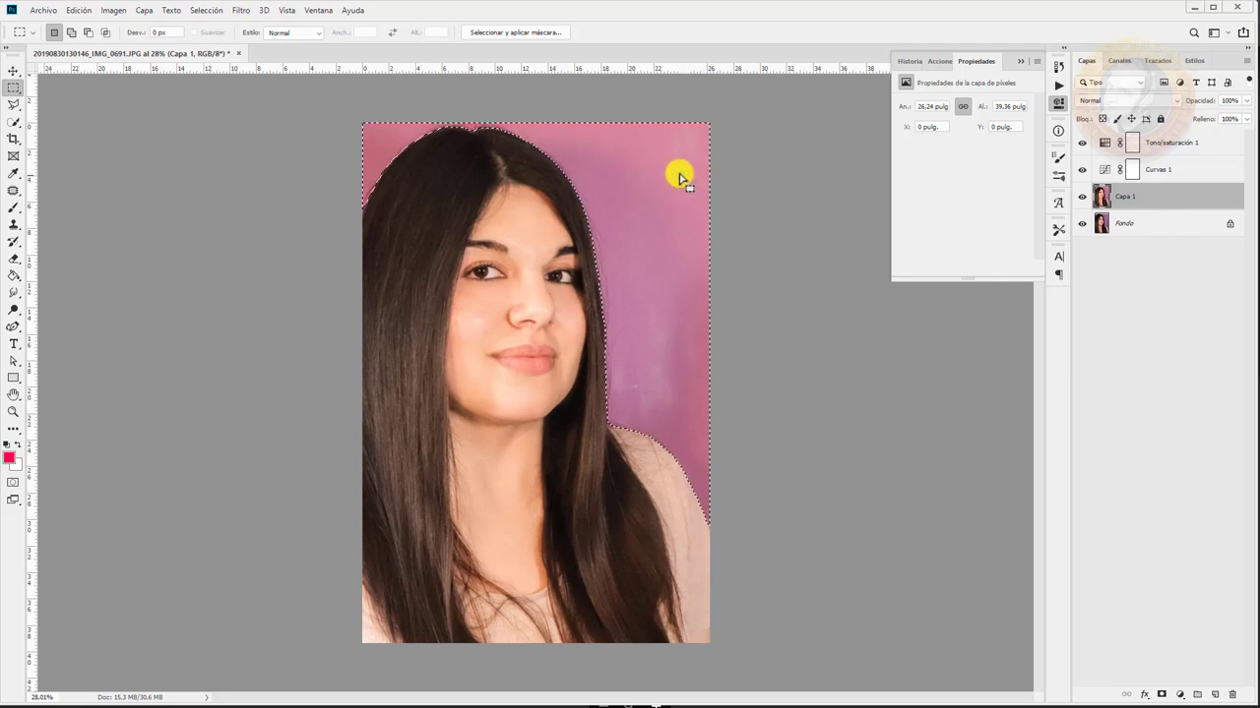
Copy the background selection onto a new Capa 2, undoing a stray red stroke
key("ctrl+j")
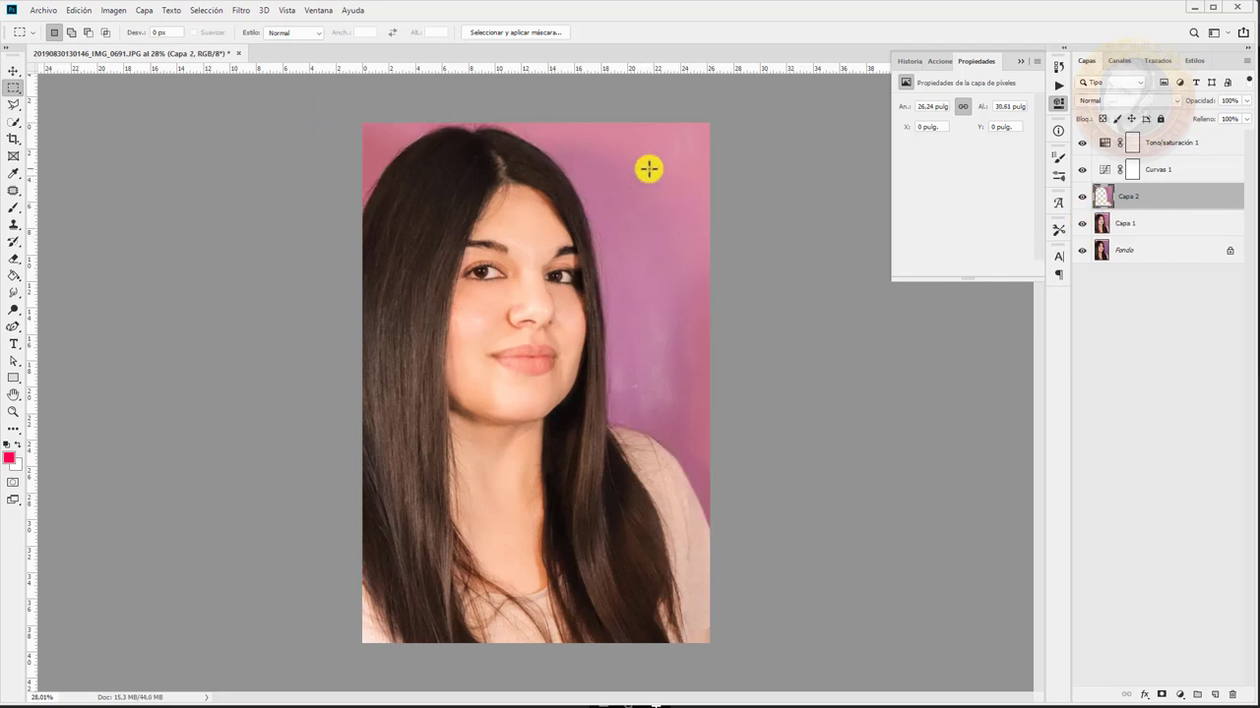
left_click(13, 207)
mouse_move(393, 116)
left_mouse_down()
mouse_move(713, 293)
mouse_move(580, 166)
left_mouse_up()
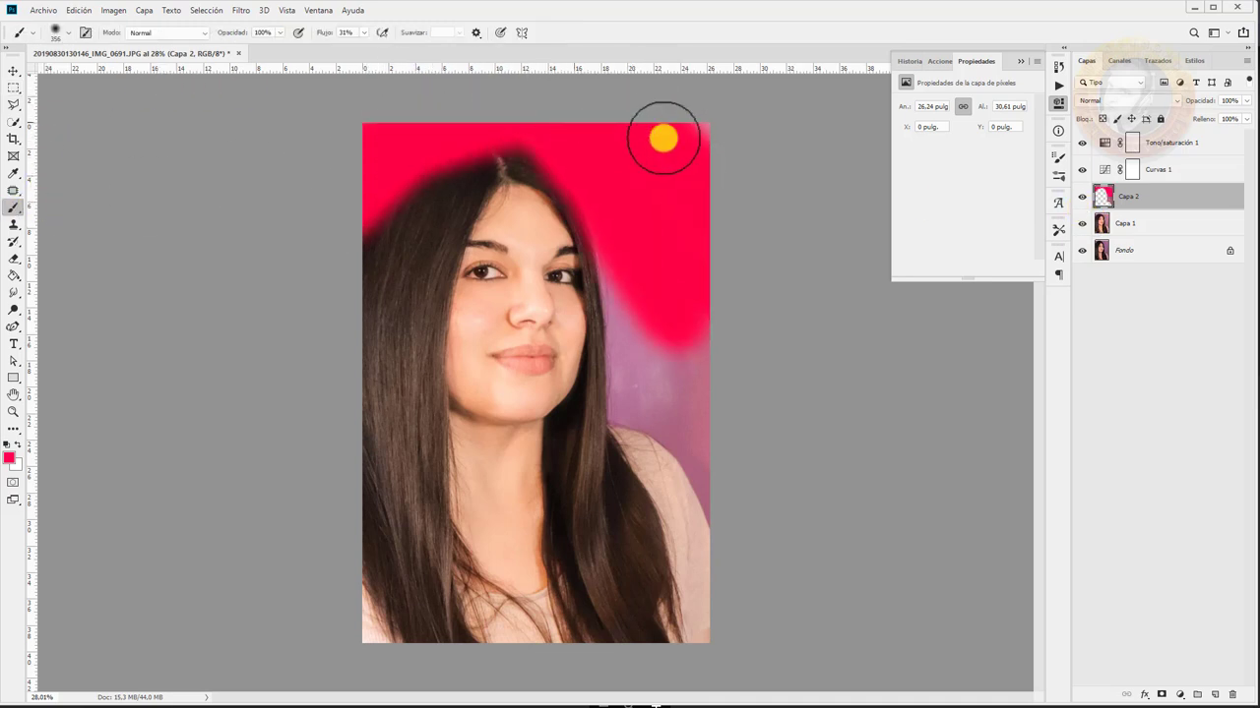
key("ctrl+z")
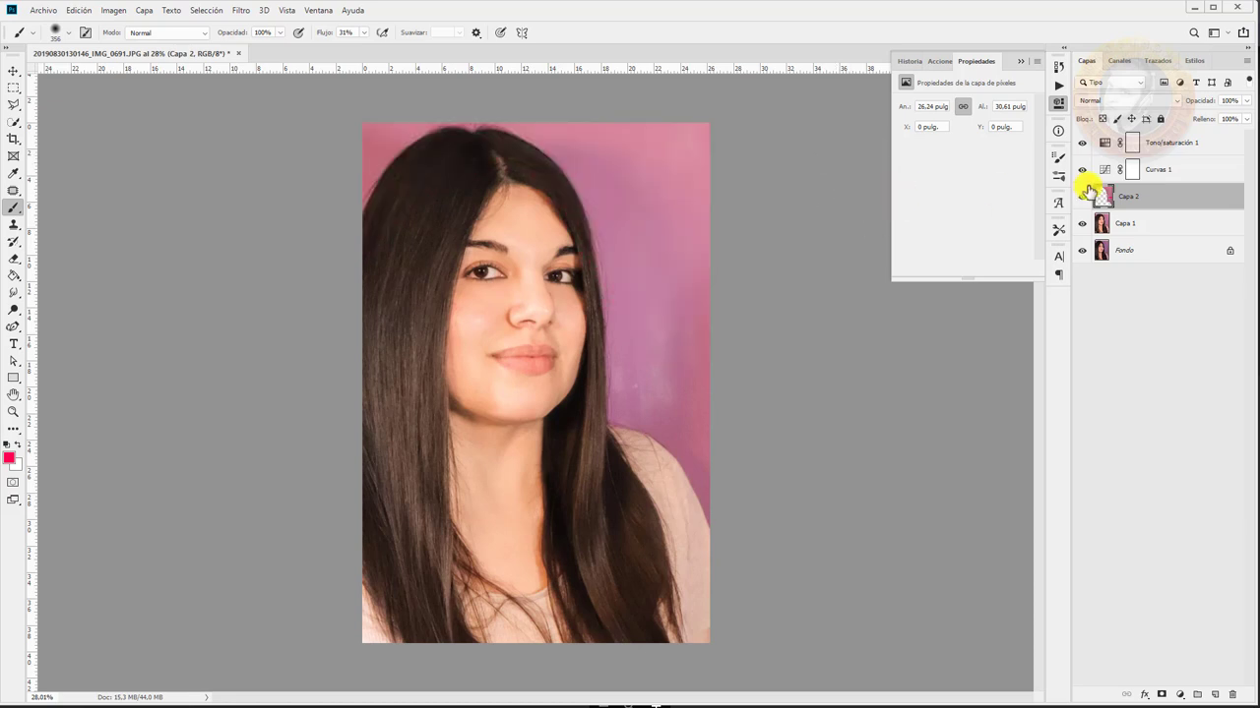
Load Capa 2's pixels as a selection, paint them solid red, and deselect
left_click(1112, 197, "ctrl")
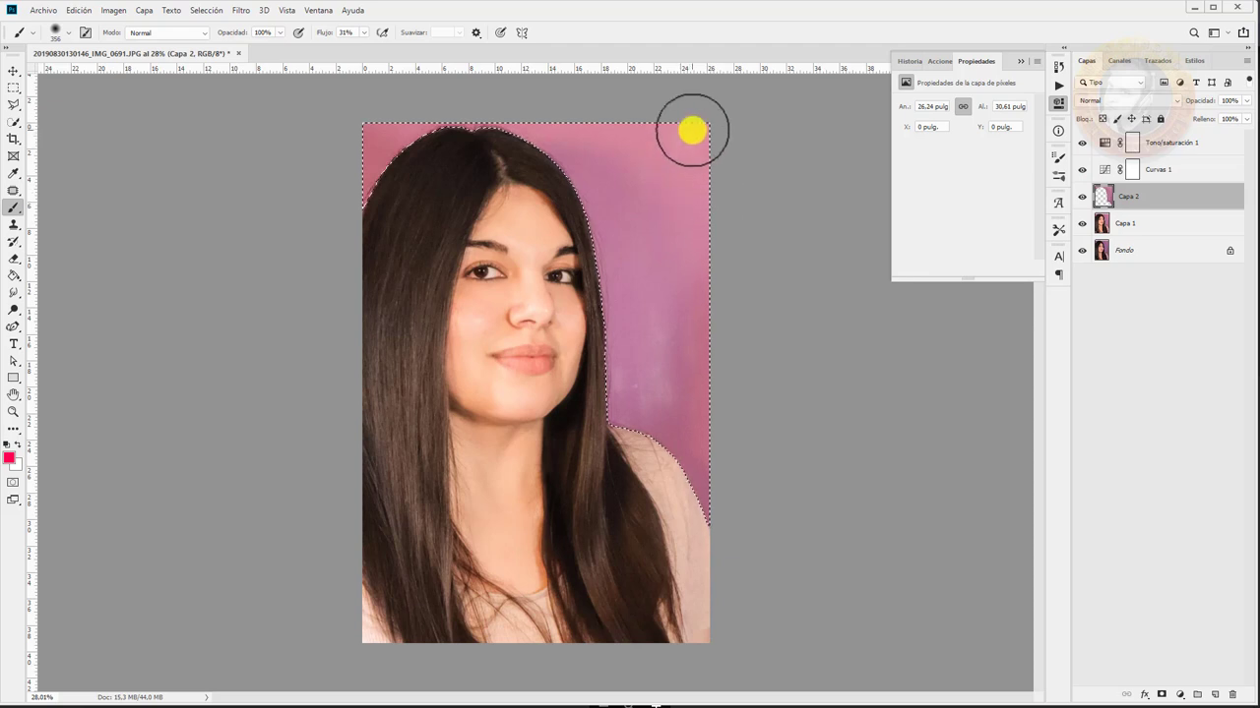
mouse_move(692, 129)
left_mouse_down()
mouse_move(567, 170)
mouse_move(336, 167)
left_mouse_up()
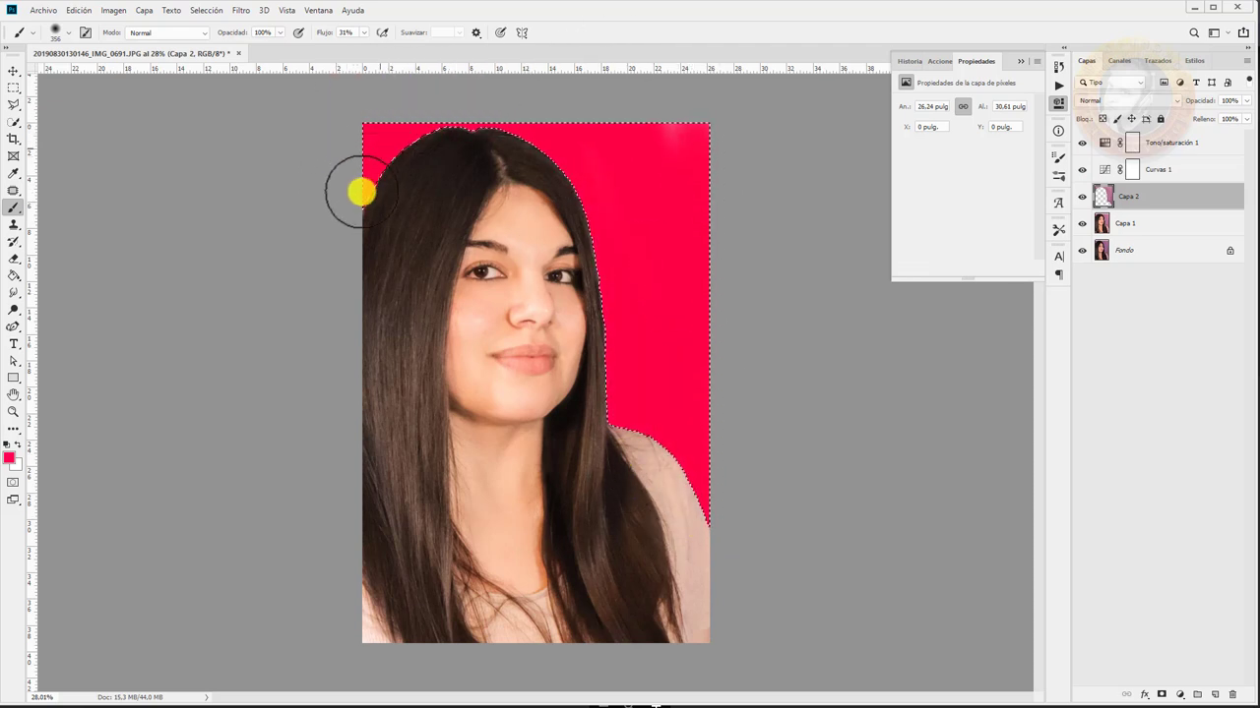
left_click_drag(335, 167, 633, 135)
key("ctrl+d")
left_click(13, 88)
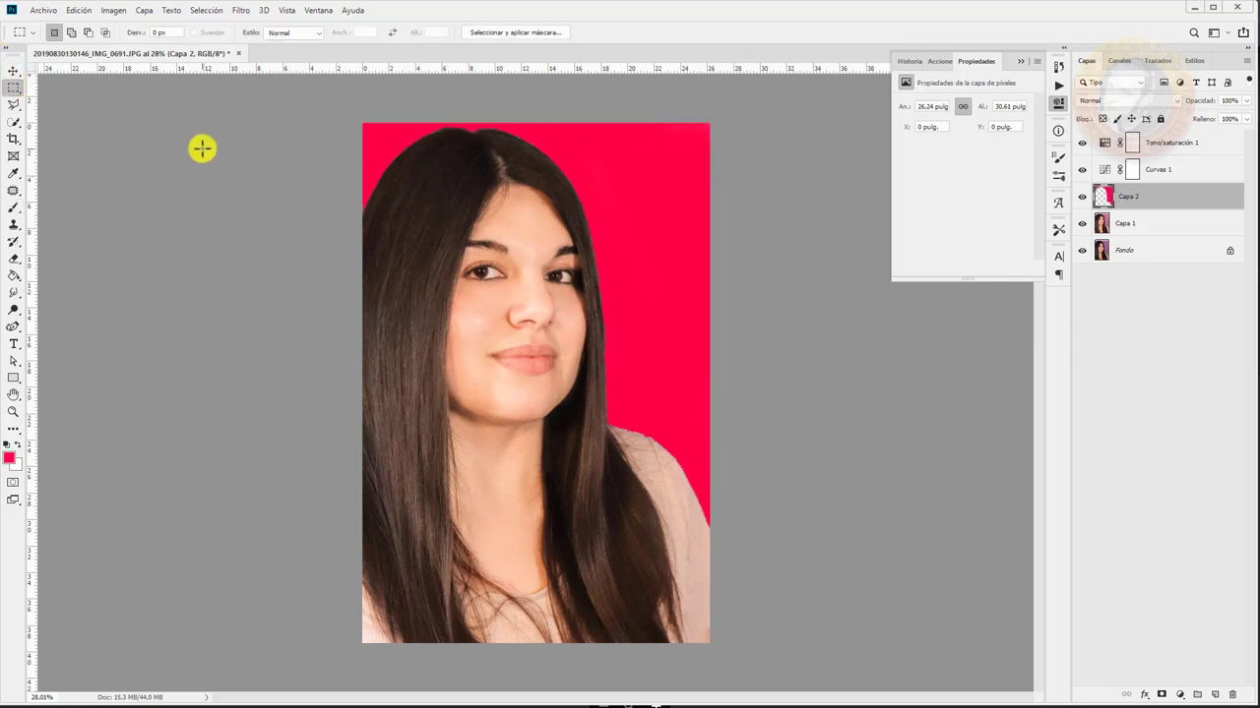
scroll(404, 370, "down", 2)
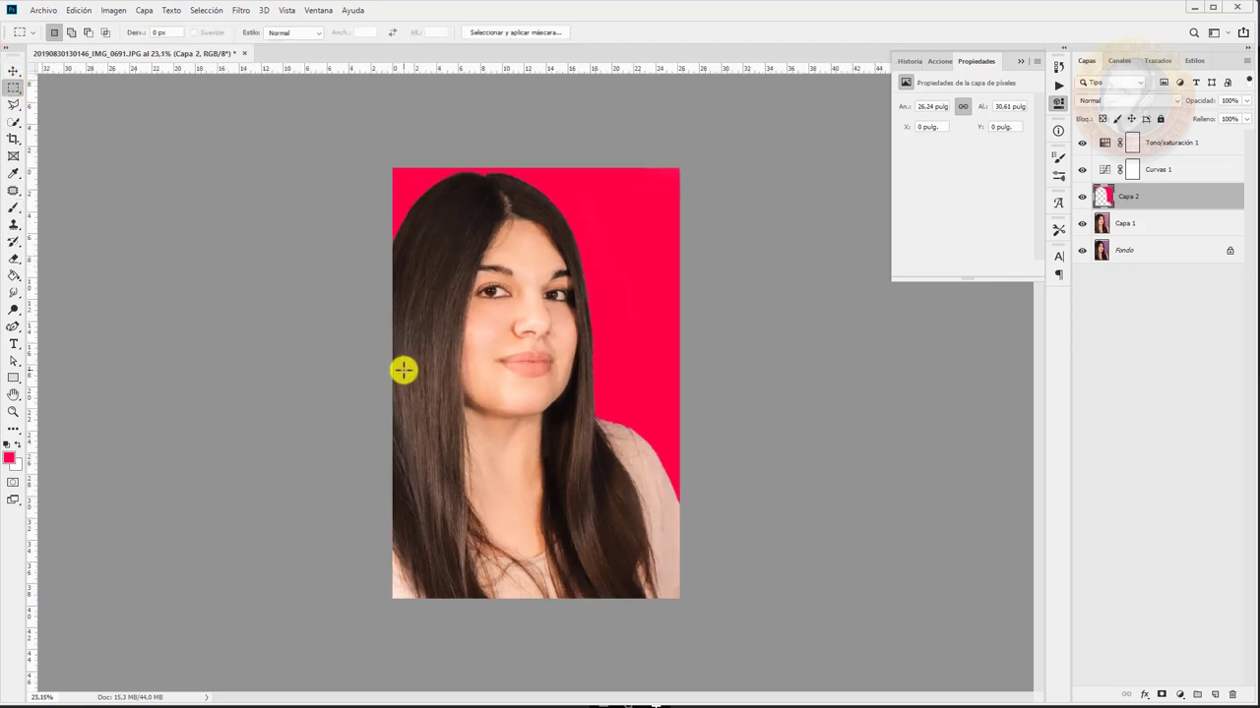
scroll(403, 370, "down", 1)
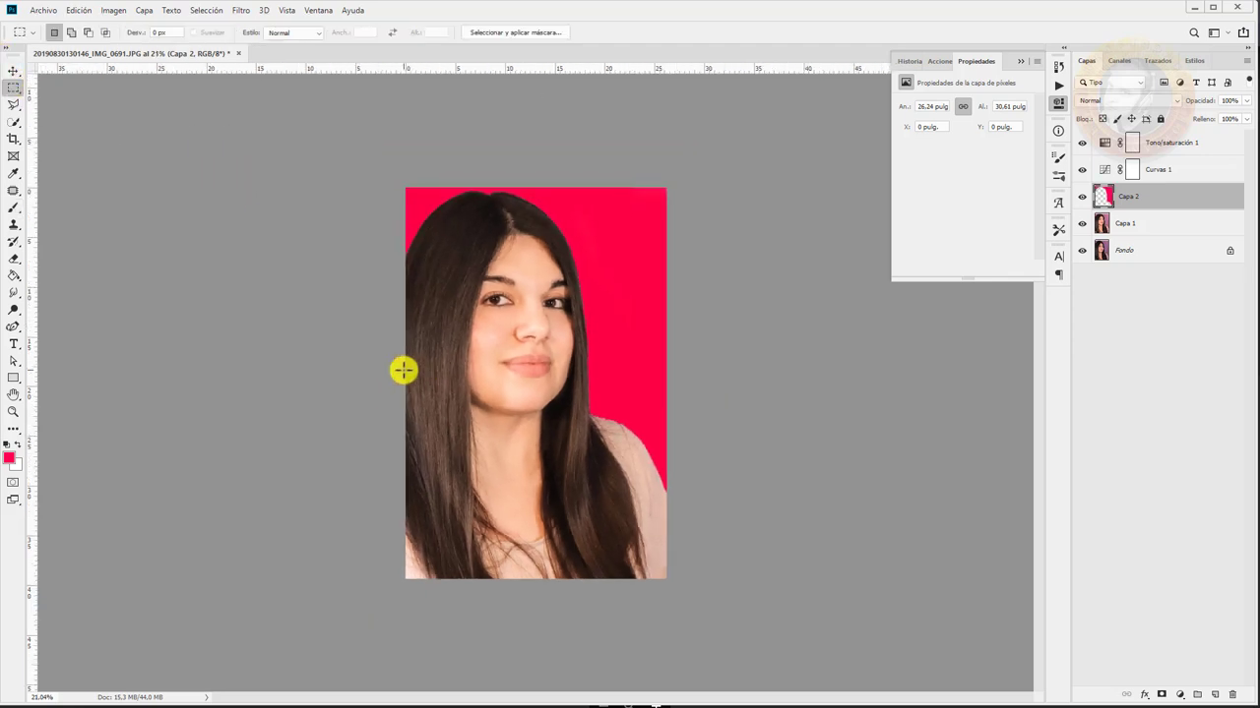
scroll(398, 369, "up", 1)
scroll(396, 371, "up", 1)
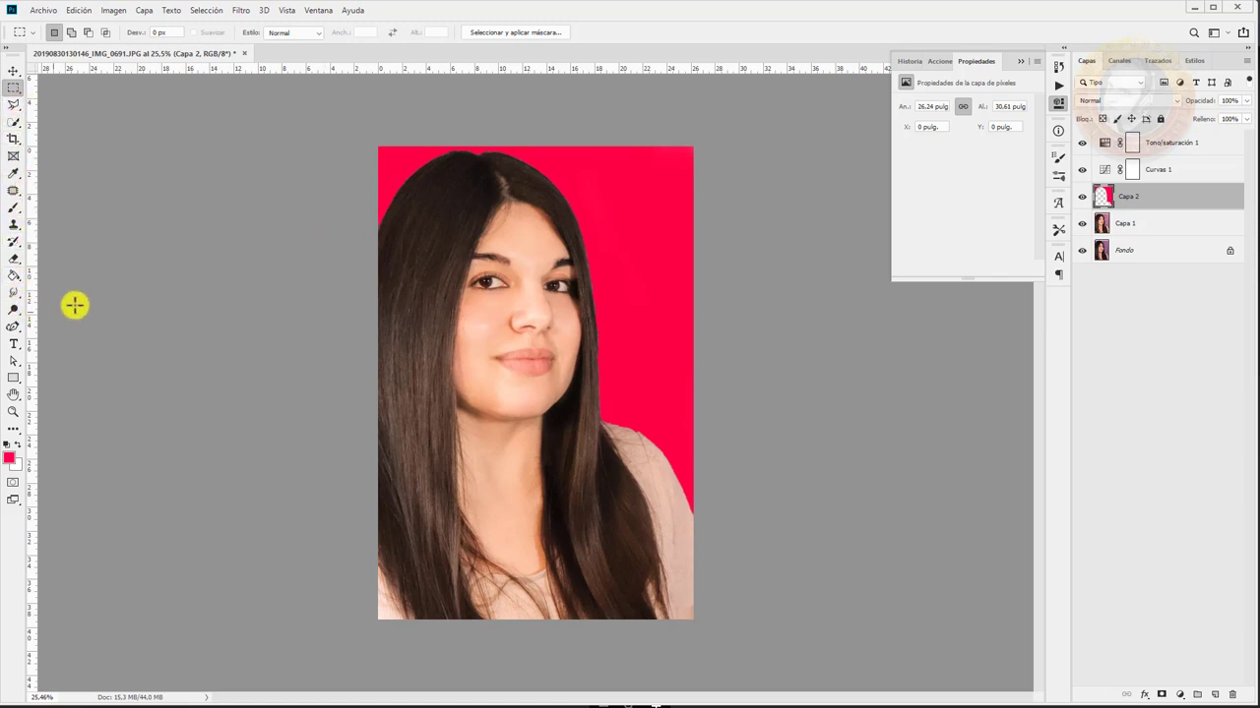
key("e")
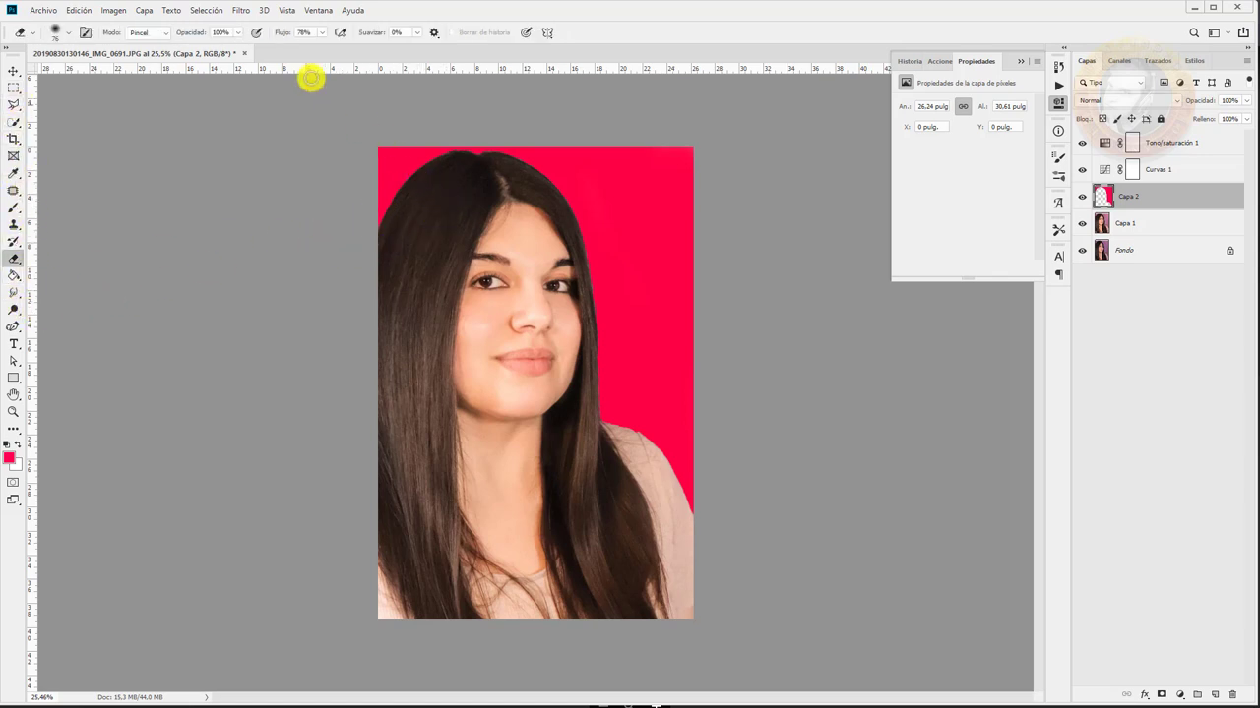
Lightly erase Capa 2's red along the hair edge with the Eraser at 14% opacity
left_click_drag(237, 36, 185, 48)
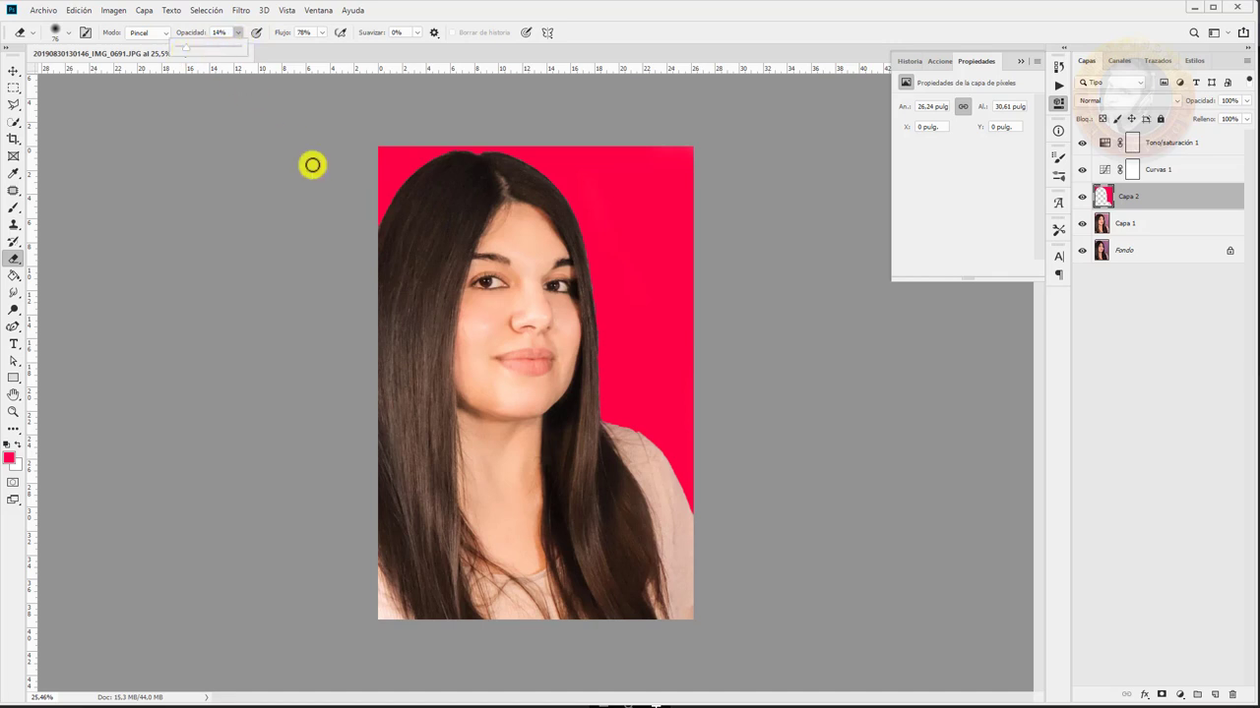
mouse_move(384, 220)
left_mouse_down()
mouse_move(468, 151)
mouse_move(551, 185)
mouse_move(590, 264)
mouse_move(604, 433)
left_mouse_up()
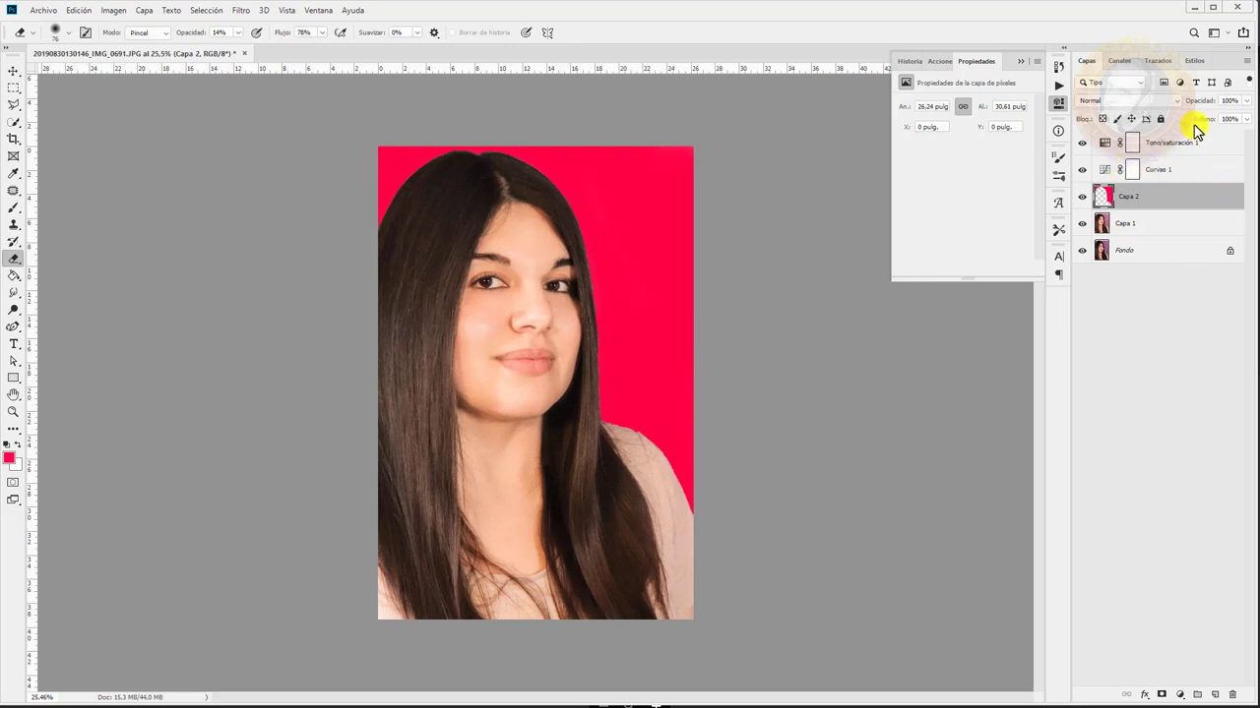
left_click(1173, 100)
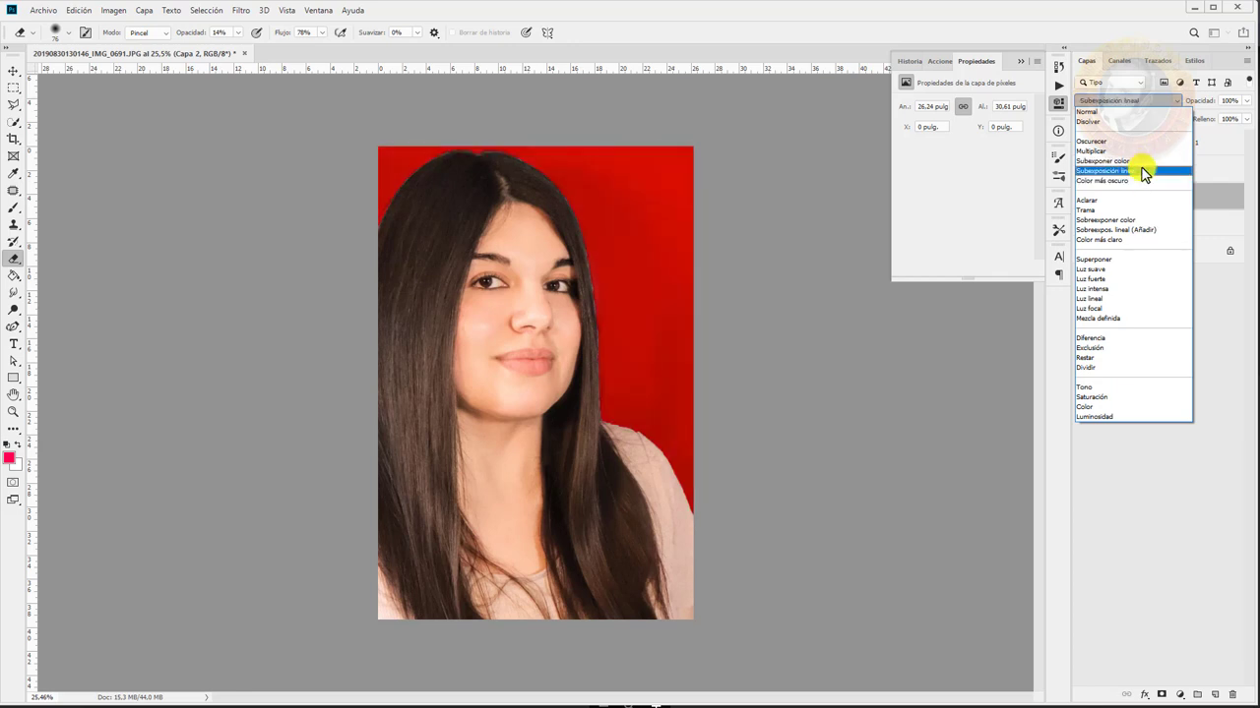
Set Capa 2 to Subexposición lineal, then toggle Curvas 1 visibility and review the adjustment layers
left_click(1144, 173)
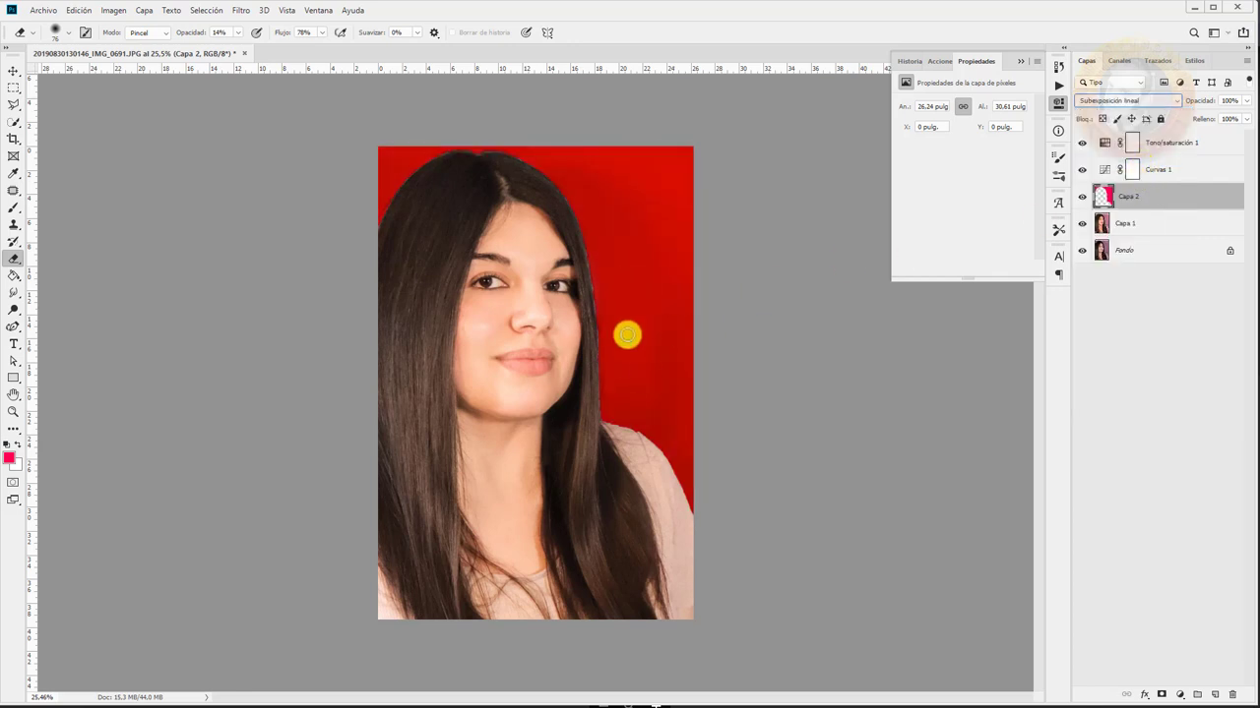
left_click(1193, 226)
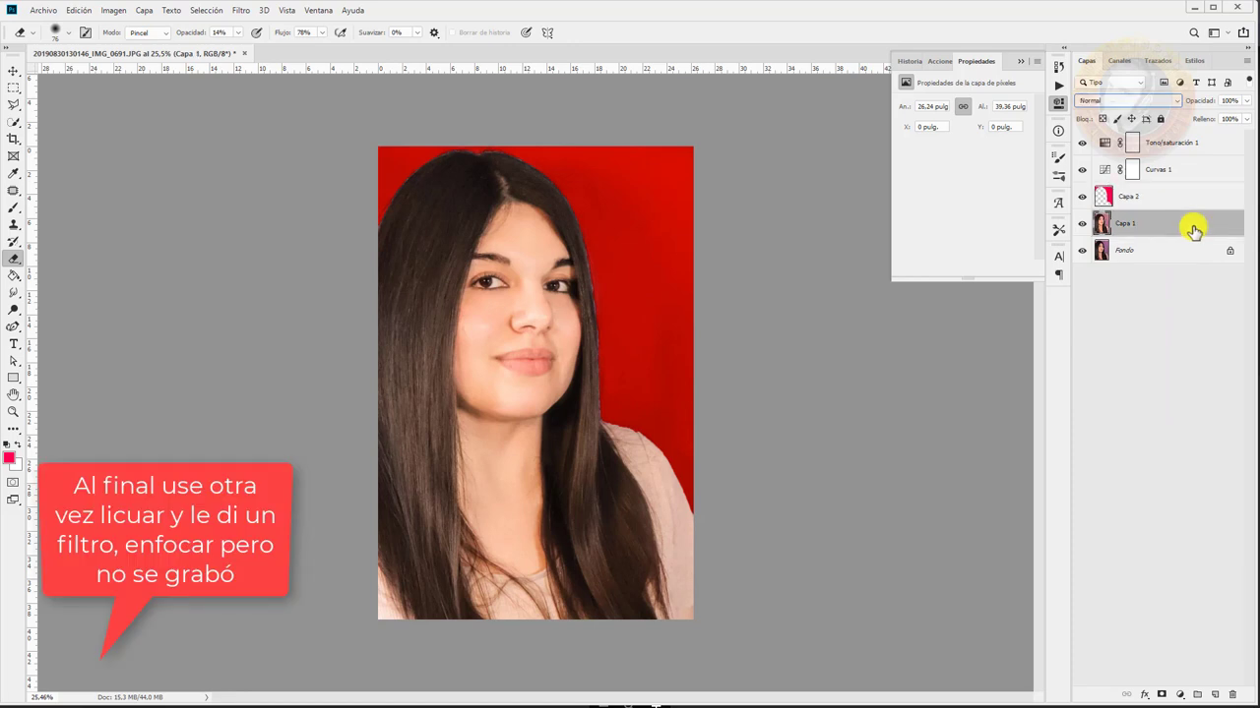
left_click(1081, 172)
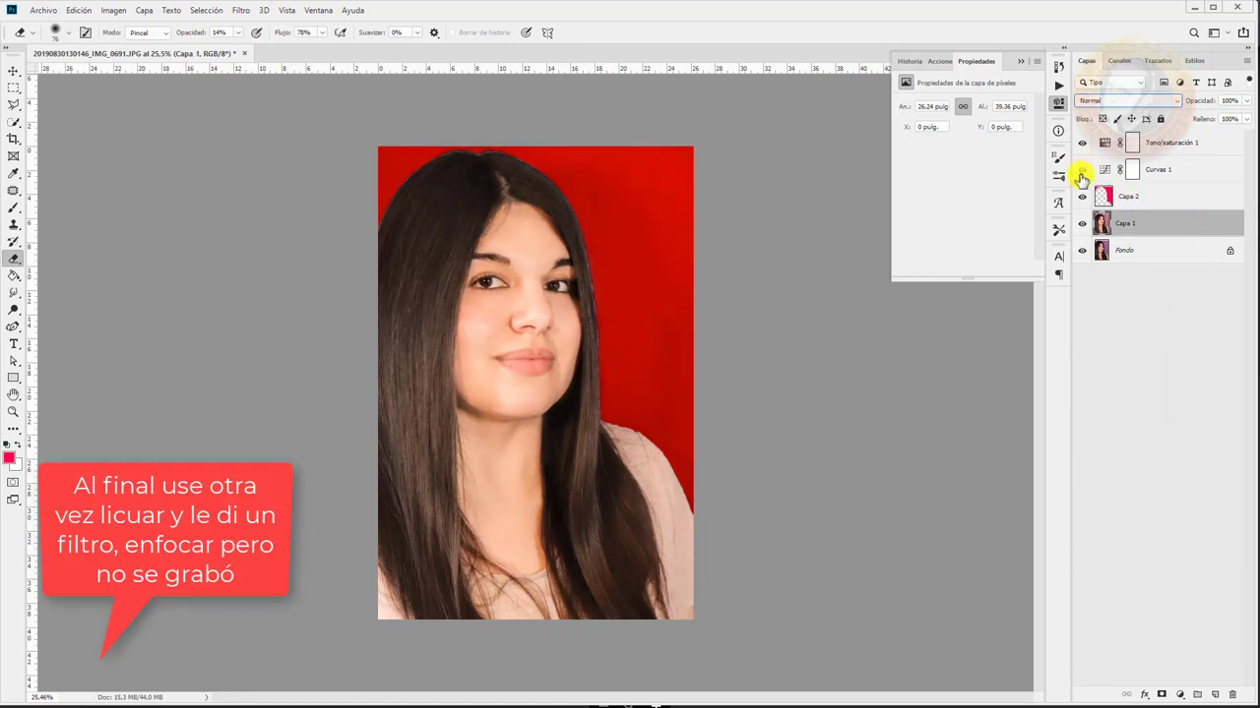
left_click(1081, 172)
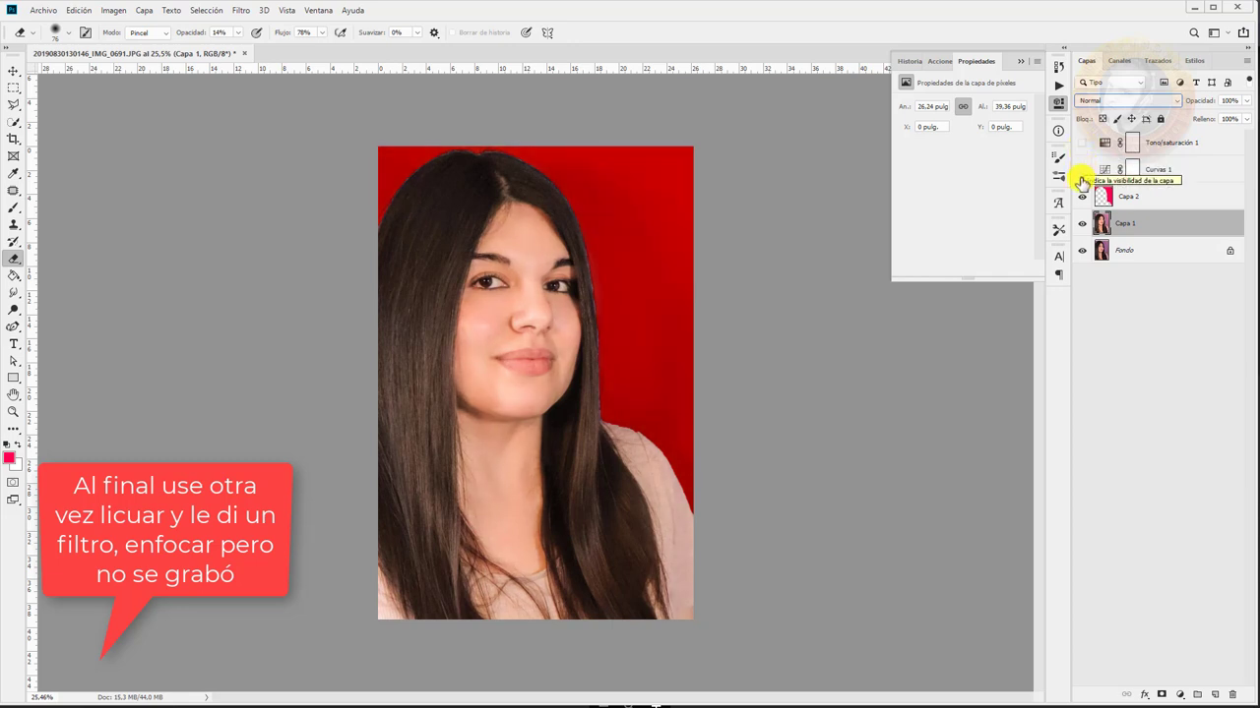
left_click(1178, 146)
left_click(1170, 175)
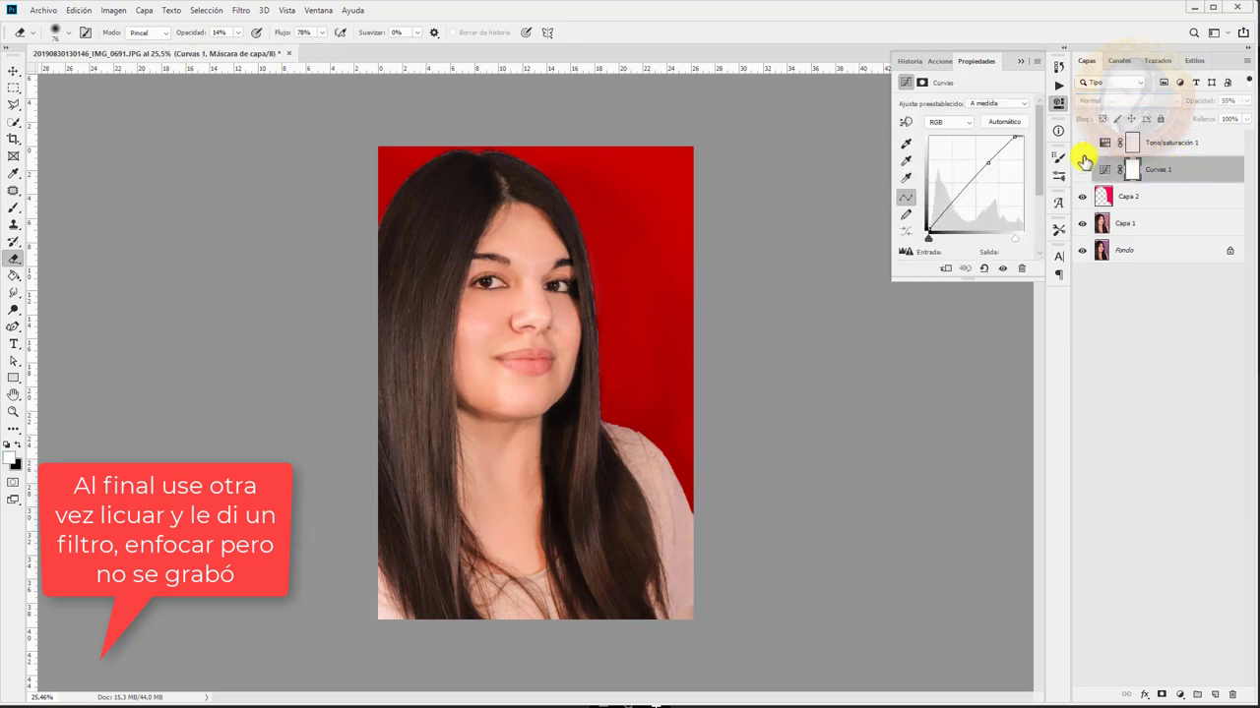